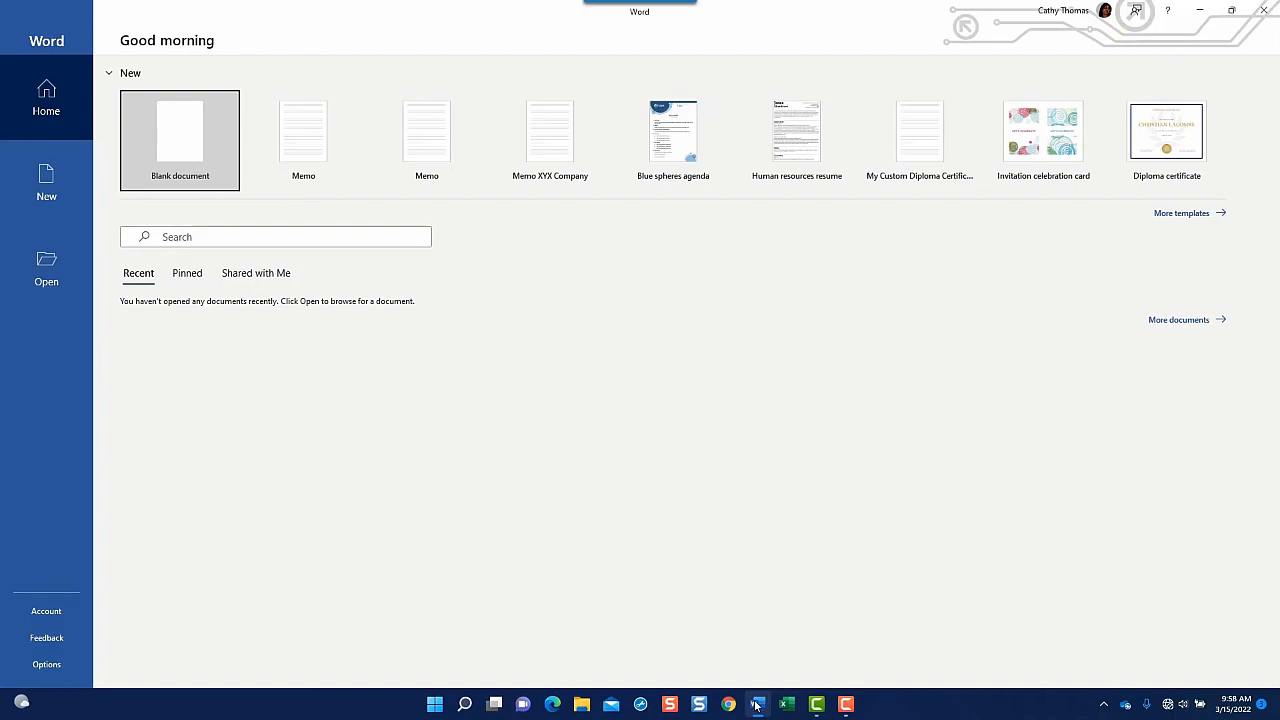
Turn off the option to show the Start screen when Word starts, and close Word.
click(46, 664)
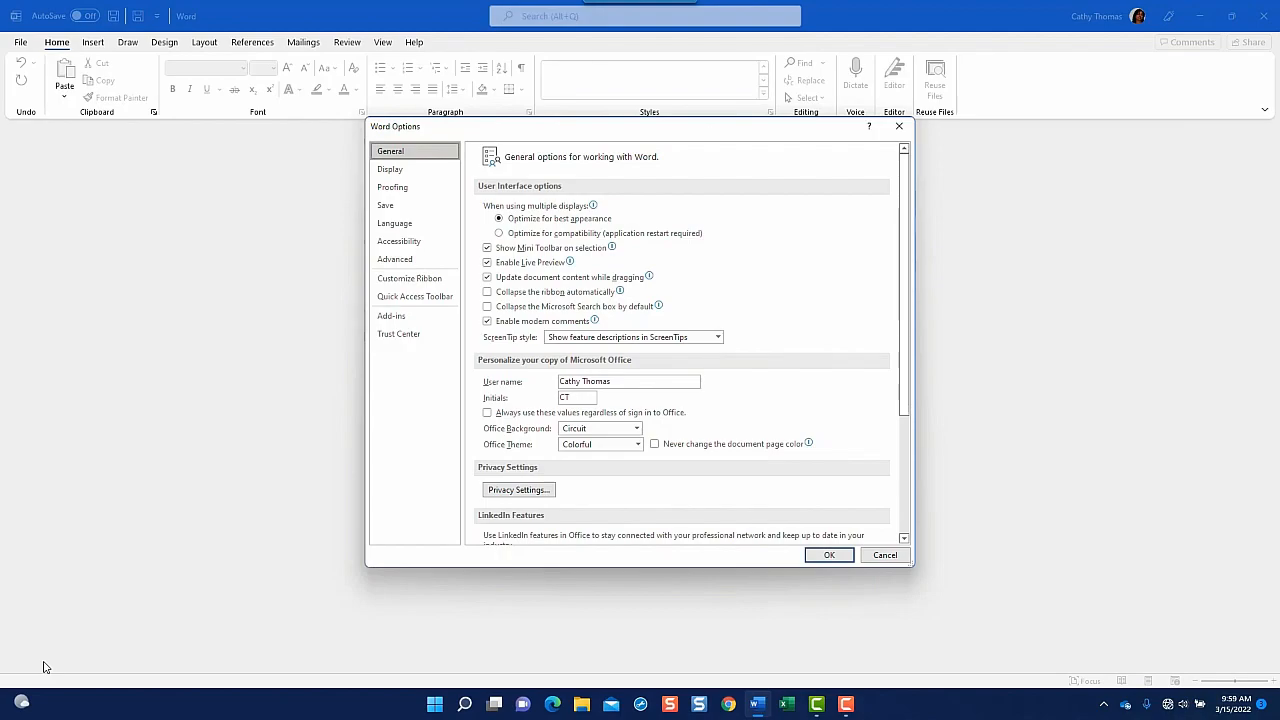
scroll(720, 406, down, 3)
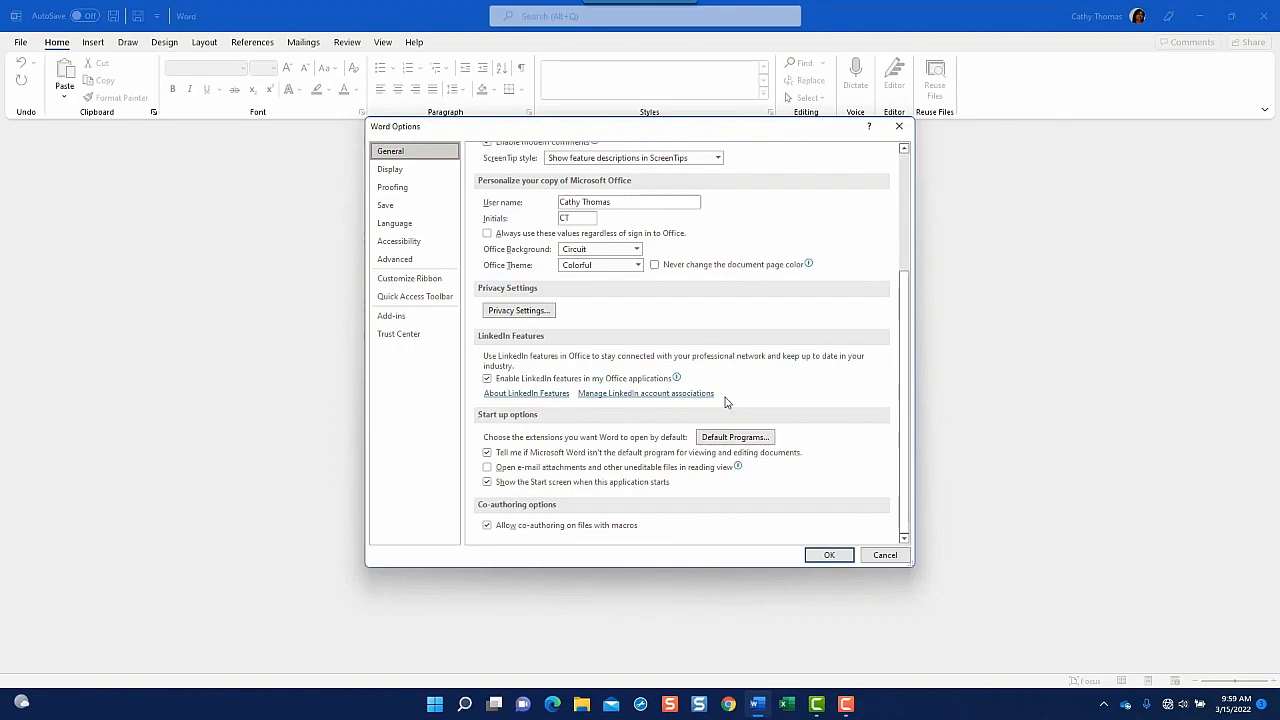
click(489, 484)
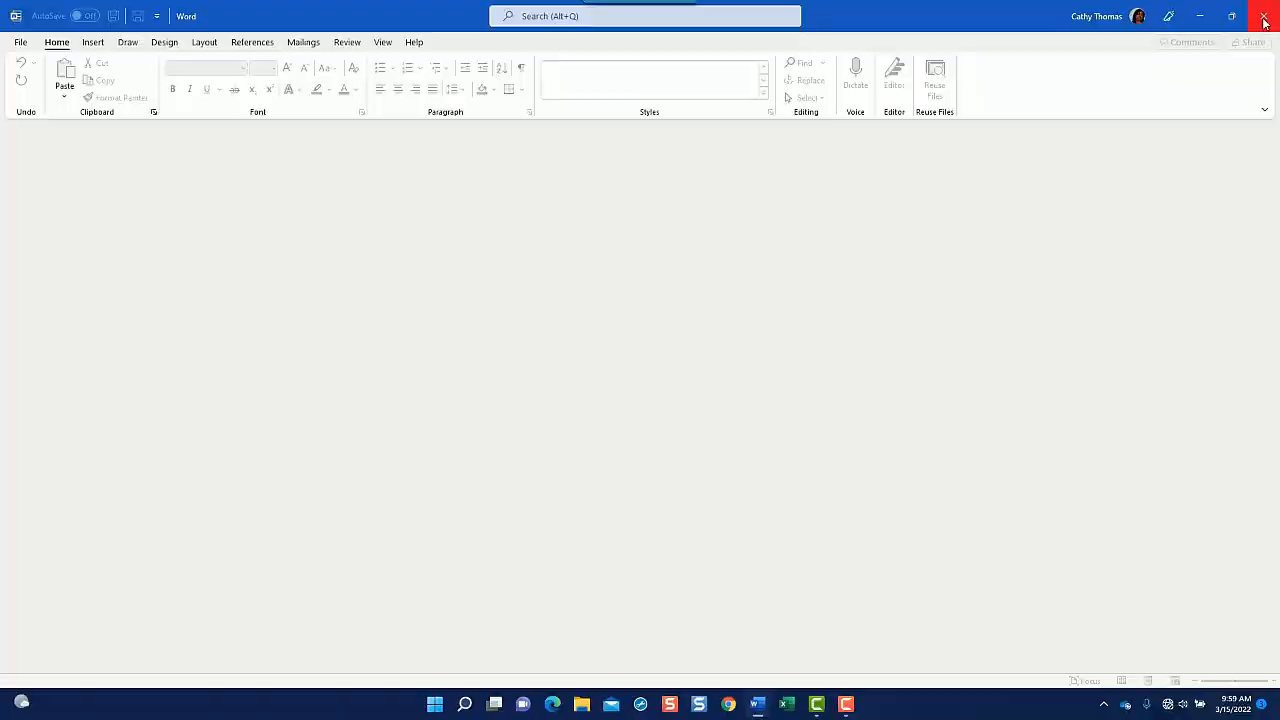
click(1264, 22)
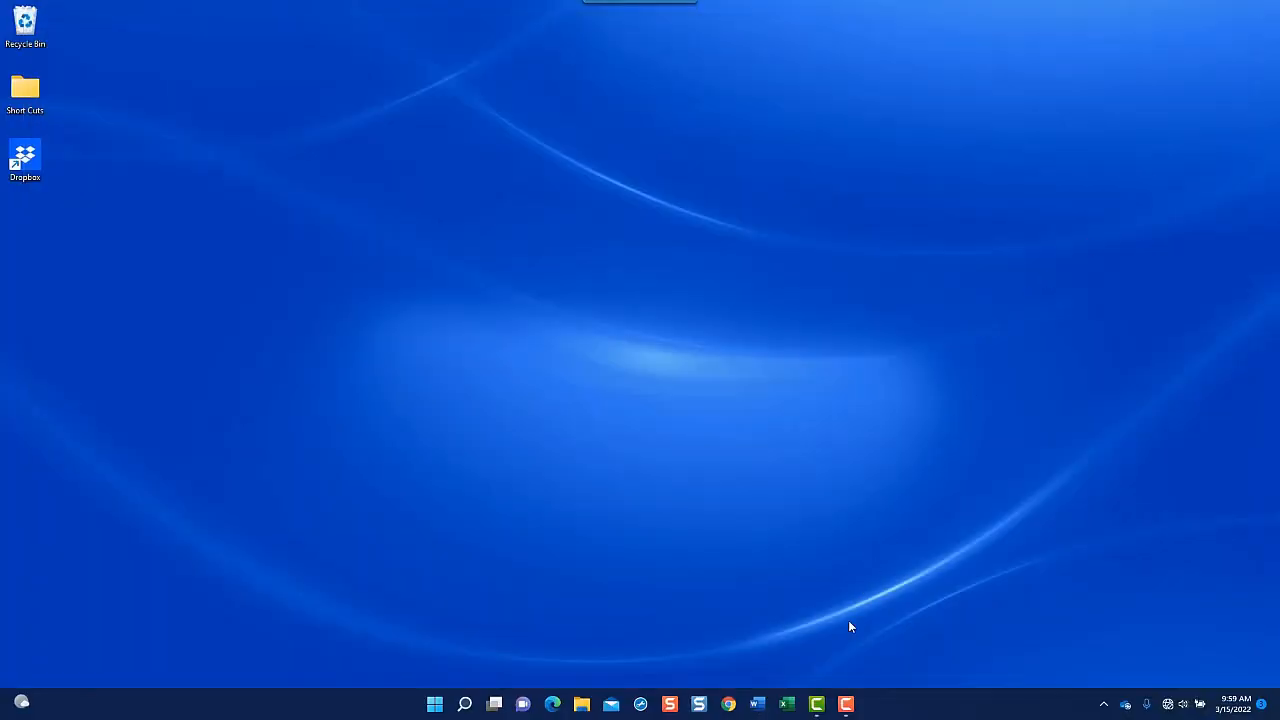
Relaunch Word and bring up the Display settings in its advanced options.
click(757, 706)
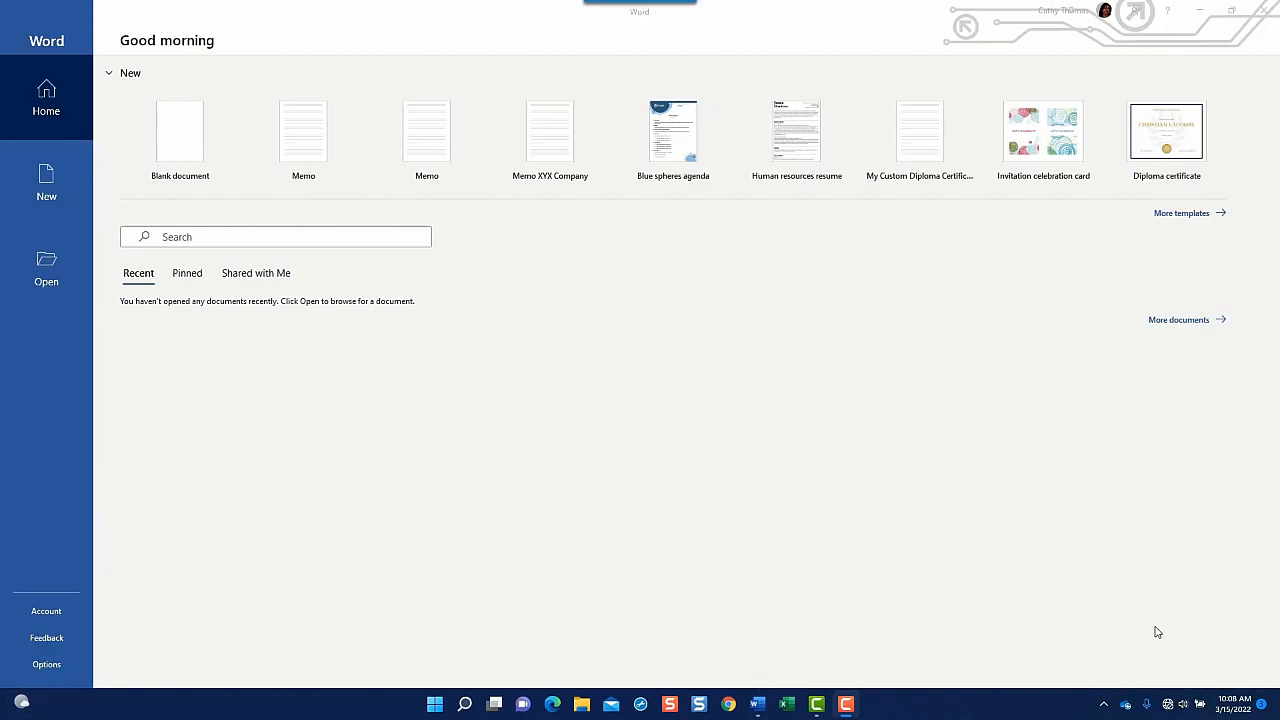
click(46, 665)
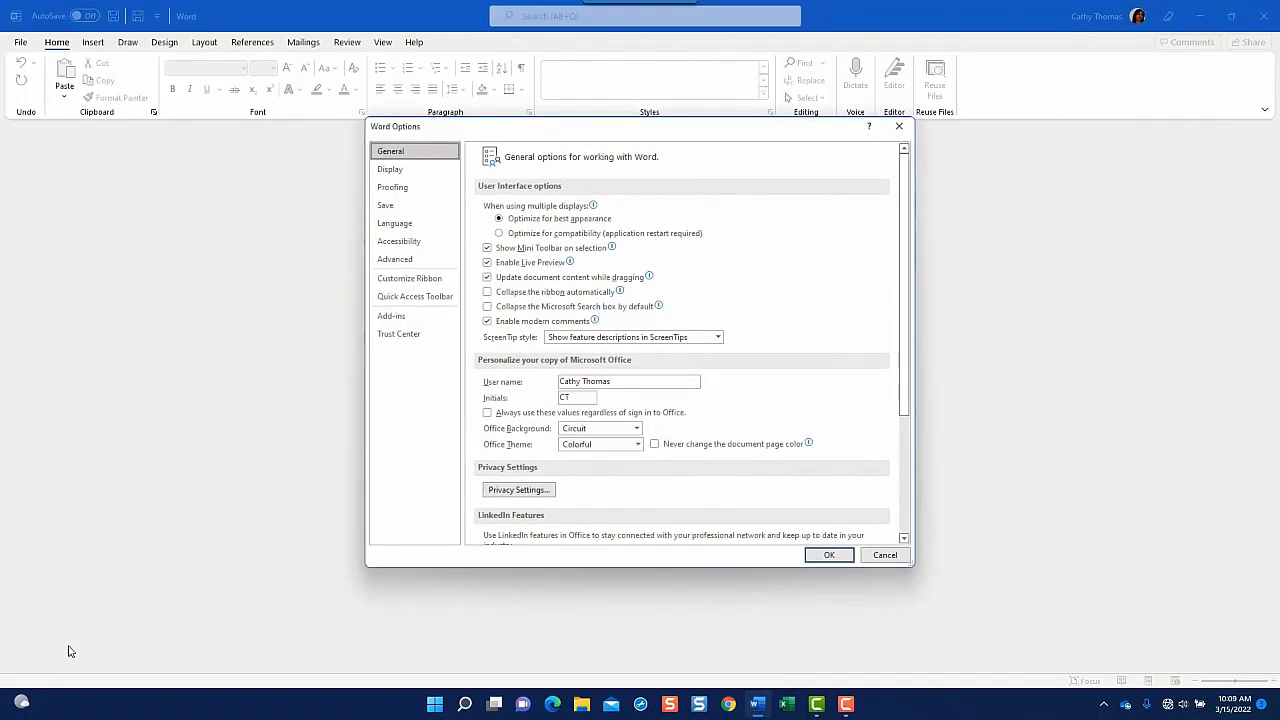
click(403, 260)
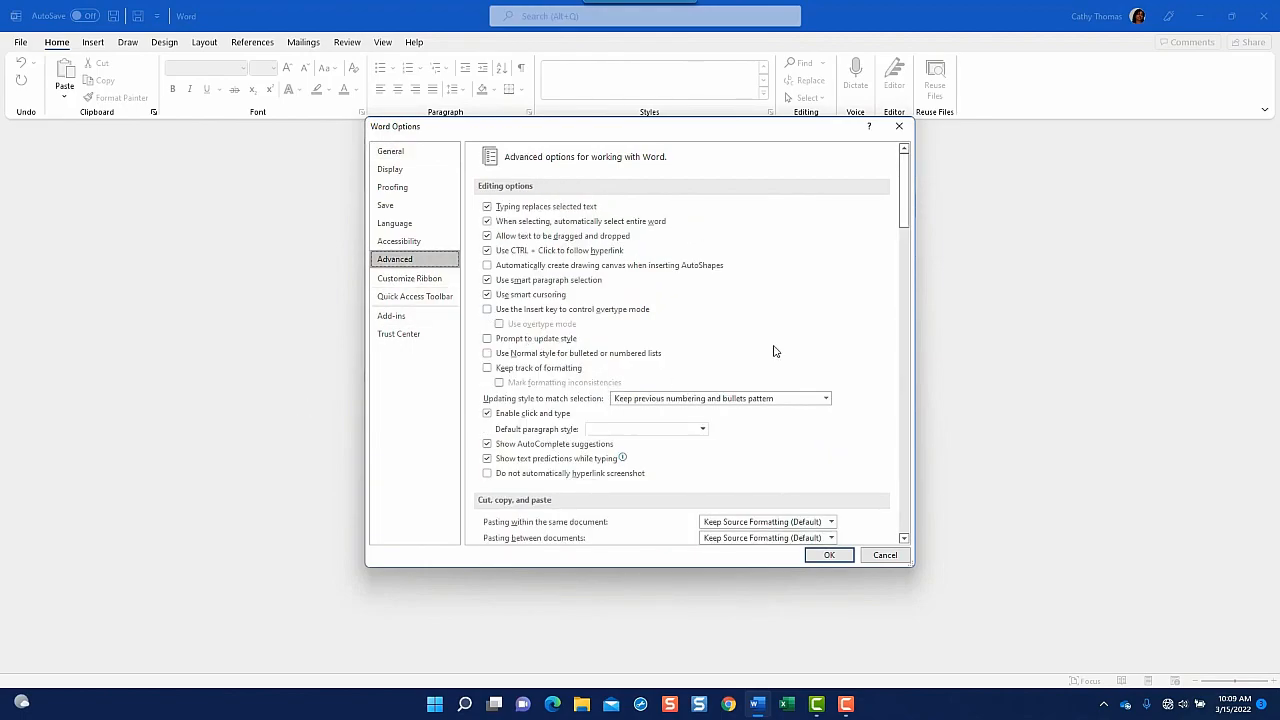
drag(906, 201, 910, 365)
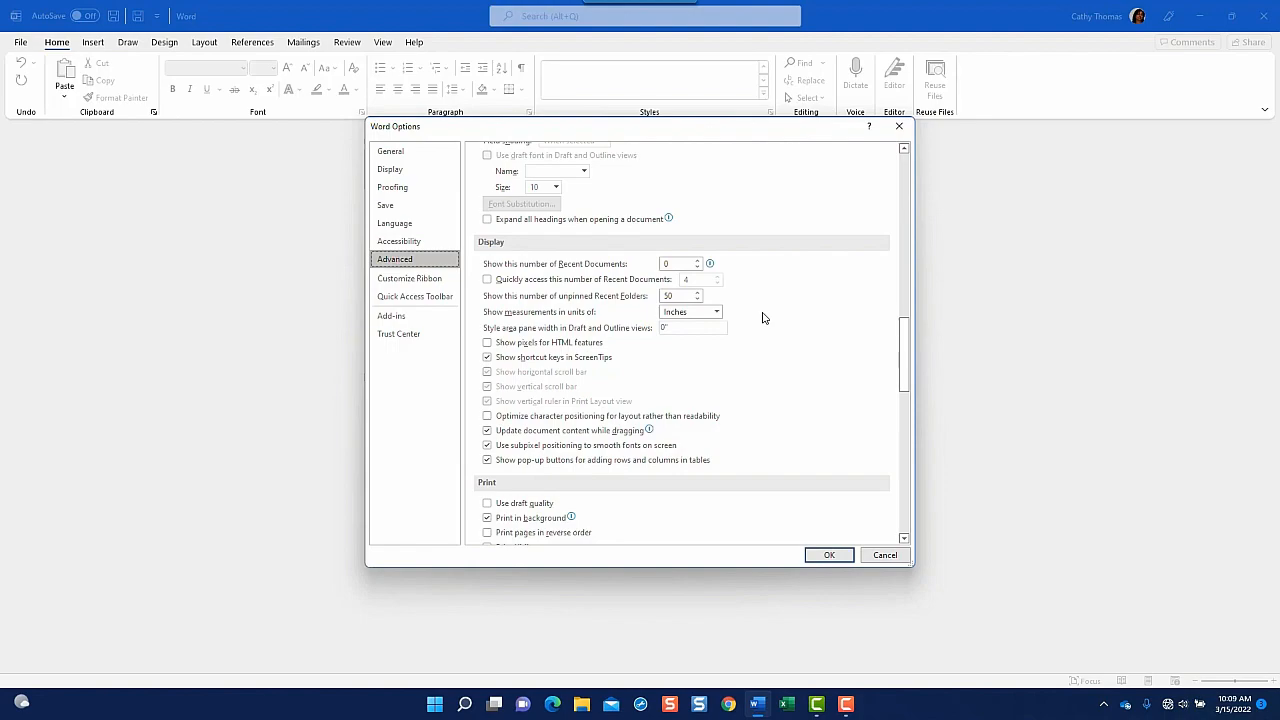
Try out other values for the number of Recent Documents shown.
click(680, 264)
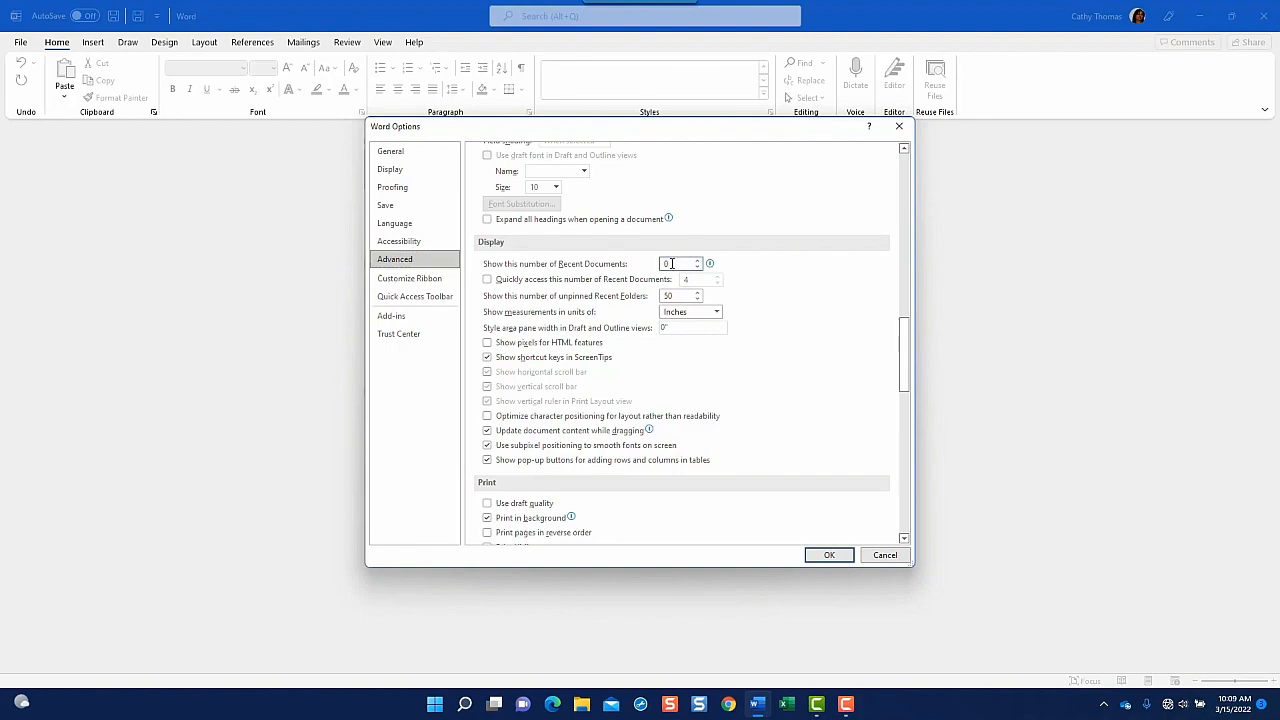
drag(676, 262, 659, 261)
text(0)
click(698, 262)
click(698, 267)
click(698, 268)
click(698, 268)
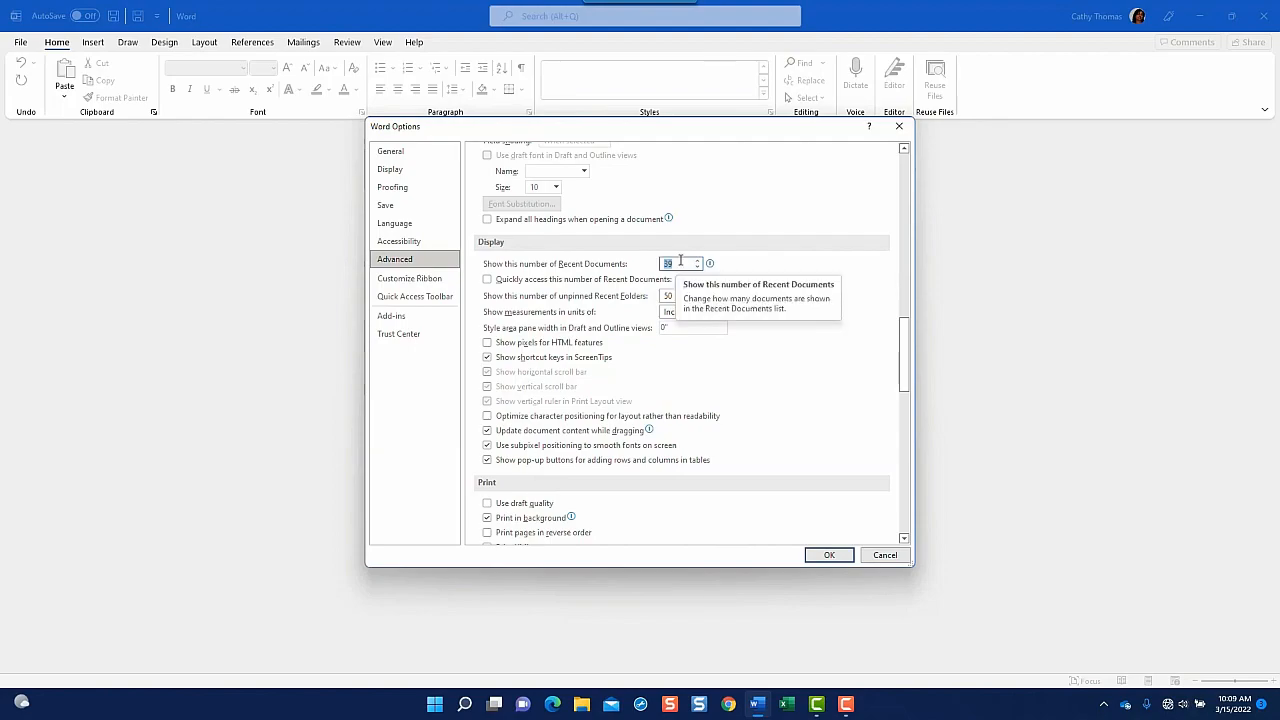
Set the number of Recent Documents shown to 10, save the options, and restart Word.
text(1)
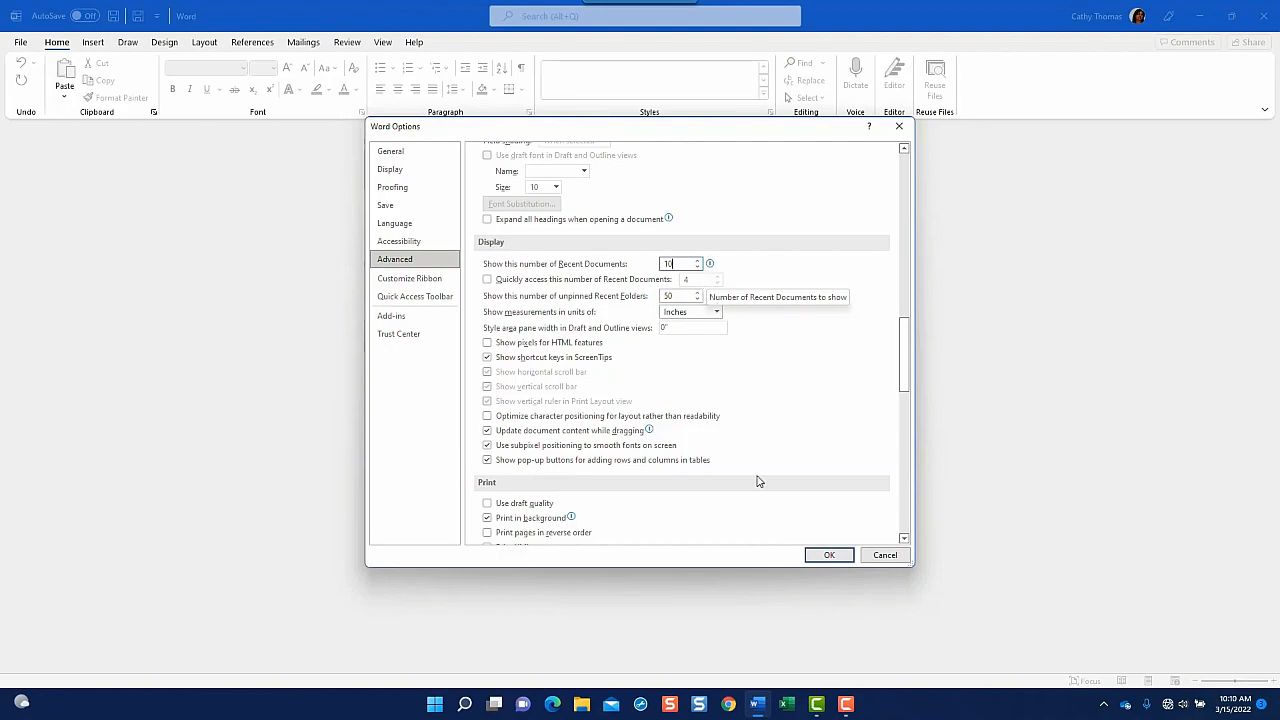
click(834, 556)
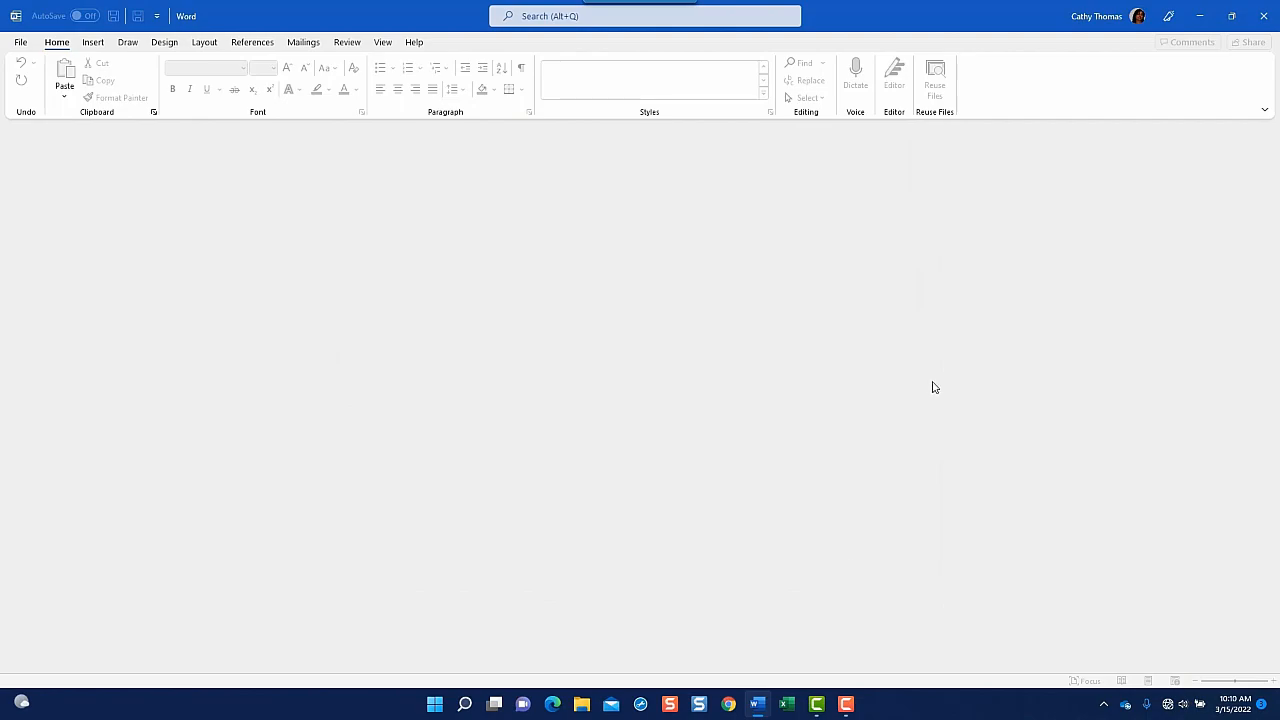
click(1264, 16)
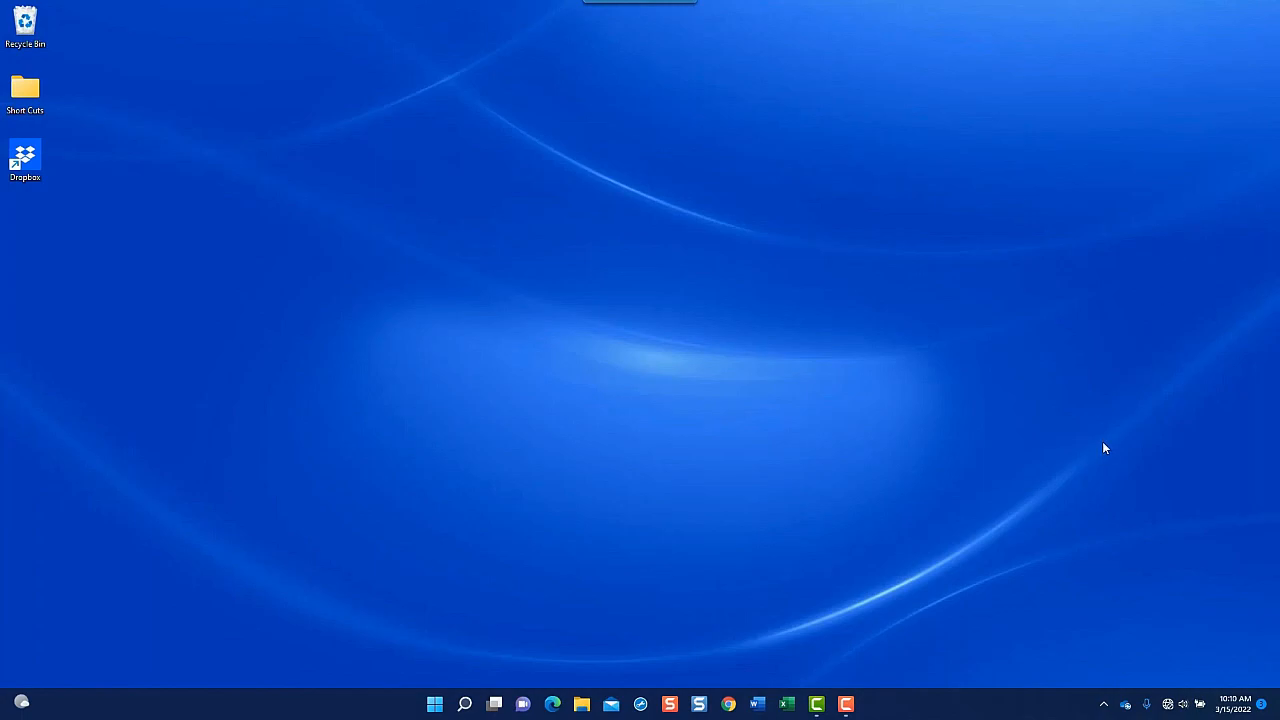
click(757, 704)
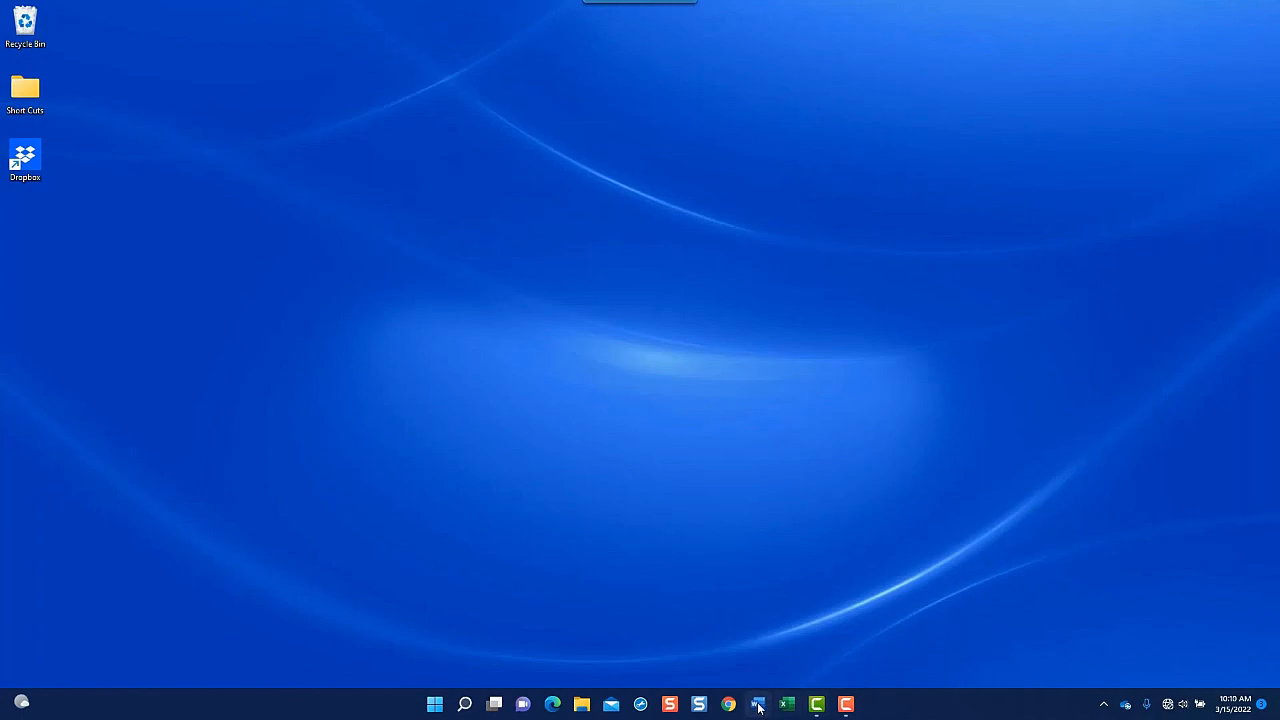
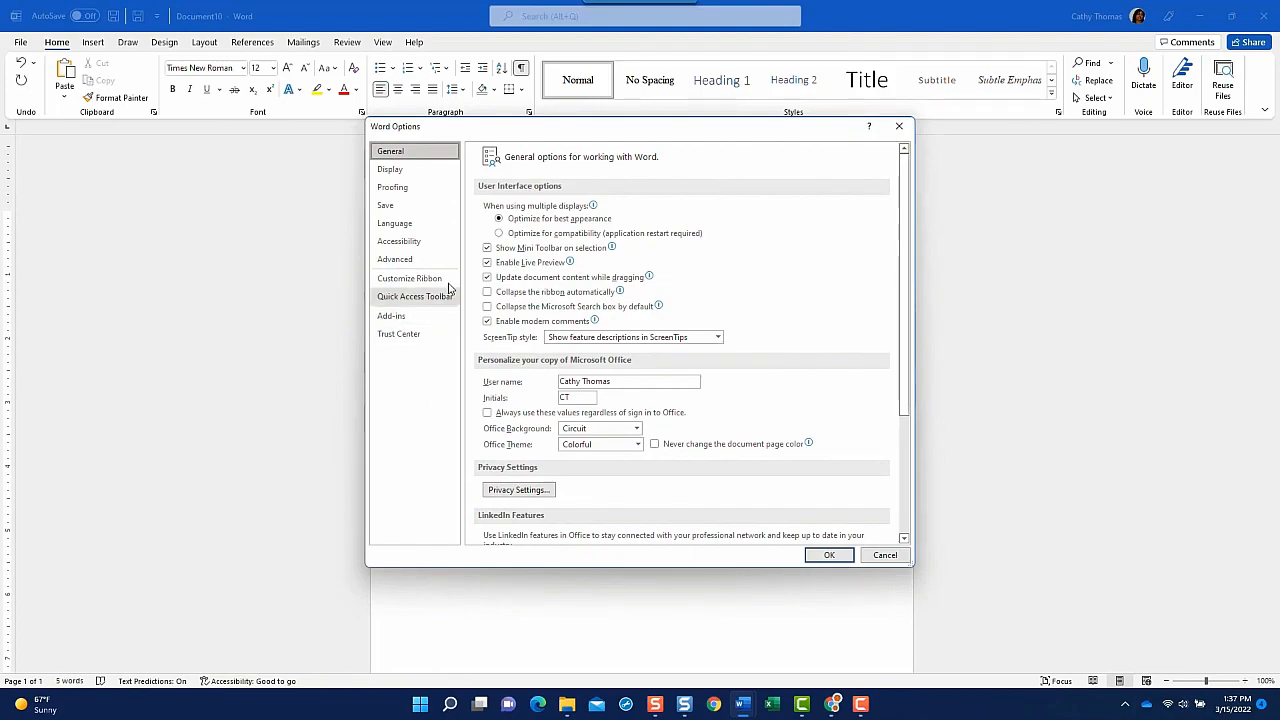
Make the proofing options stop ignoring words in UPPERCASE during spell checking.
click(407, 190)
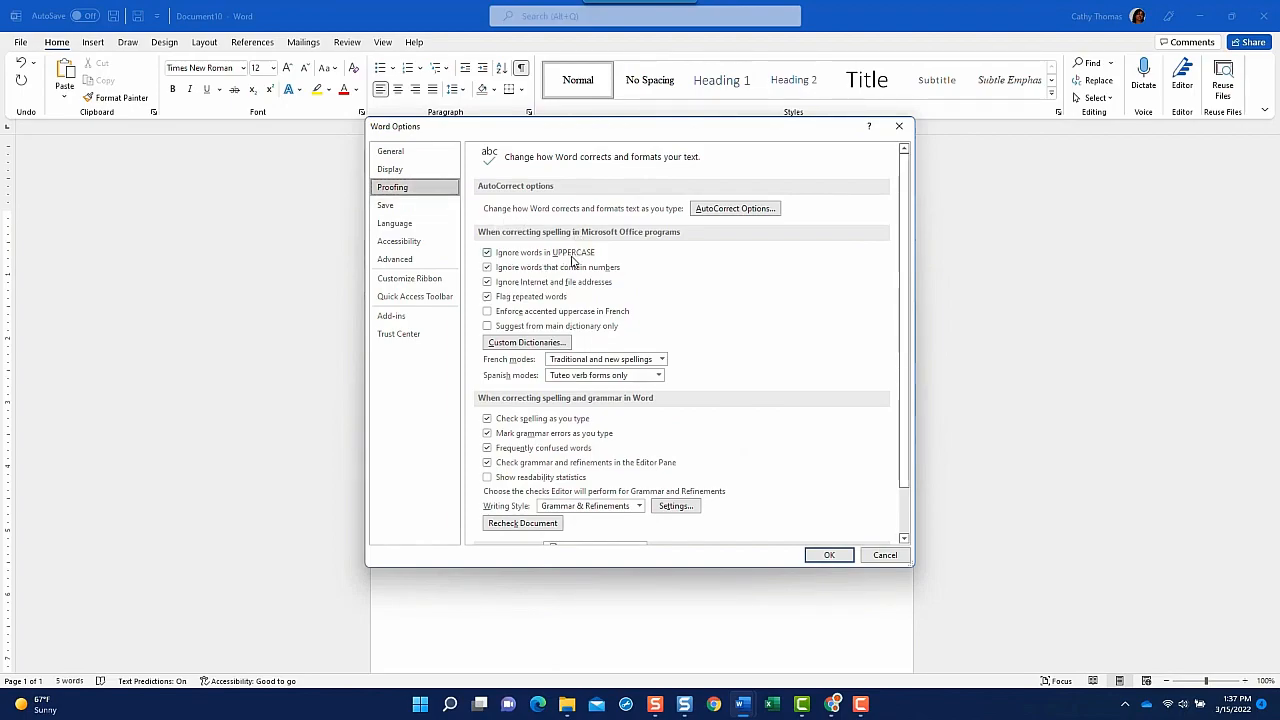
click(488, 253)
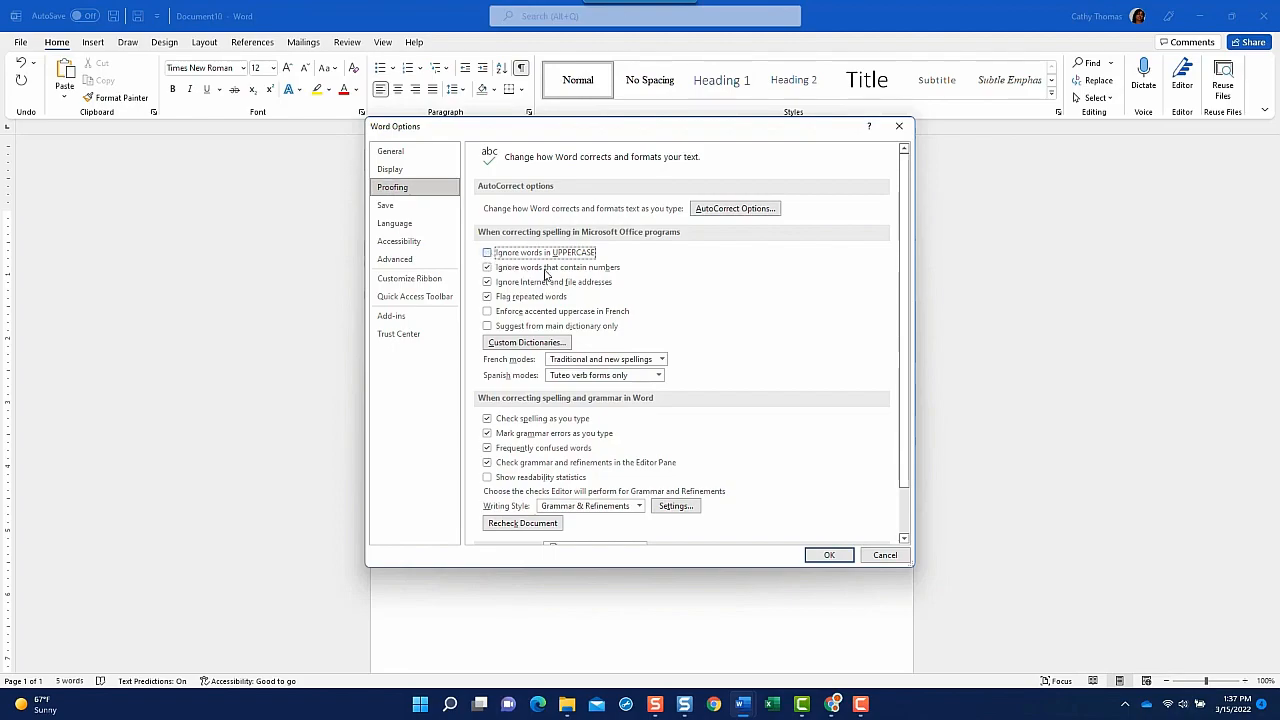
click(838, 556)
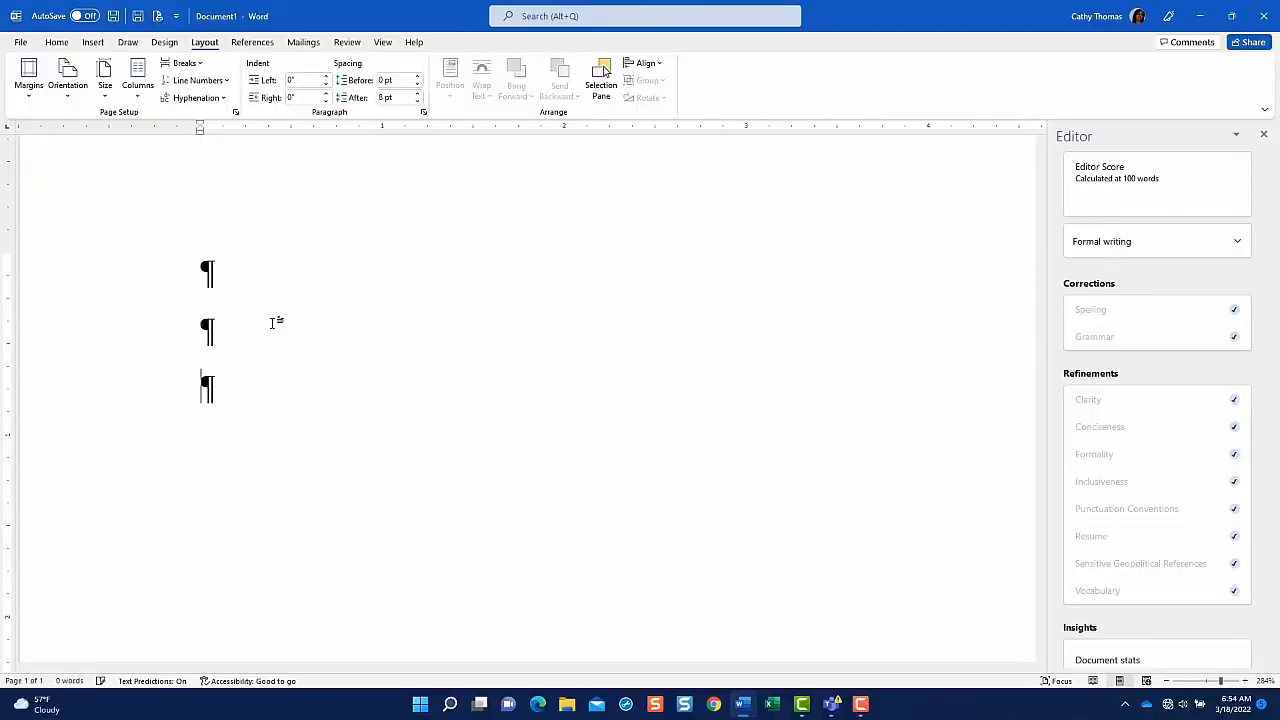
Insert two tabs and two new paragraphs at the last empty paragraph of Document1.
key(Tab)
key(Tab)
key(Return)
key(Return)
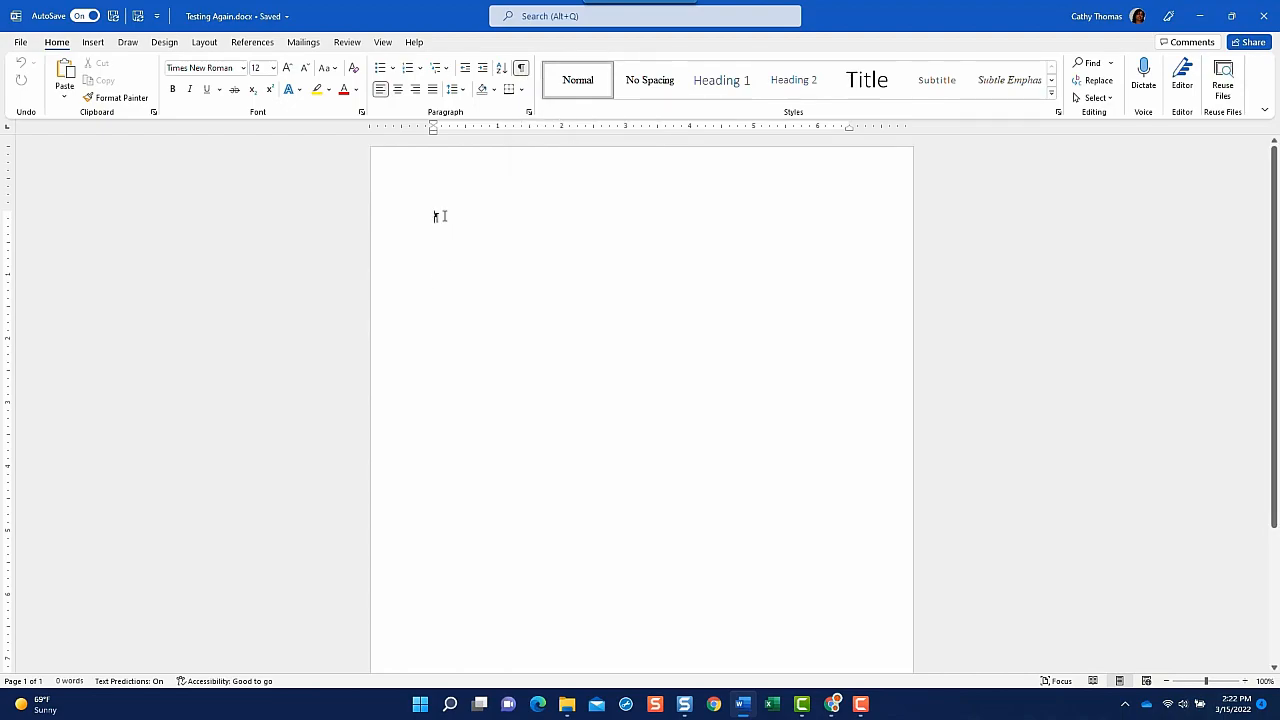
Add four blank paragraphs in Testing Again.docx, followed by a line with a run of spaces and four tabs.
key(Return)
key(Return)
key(Return)
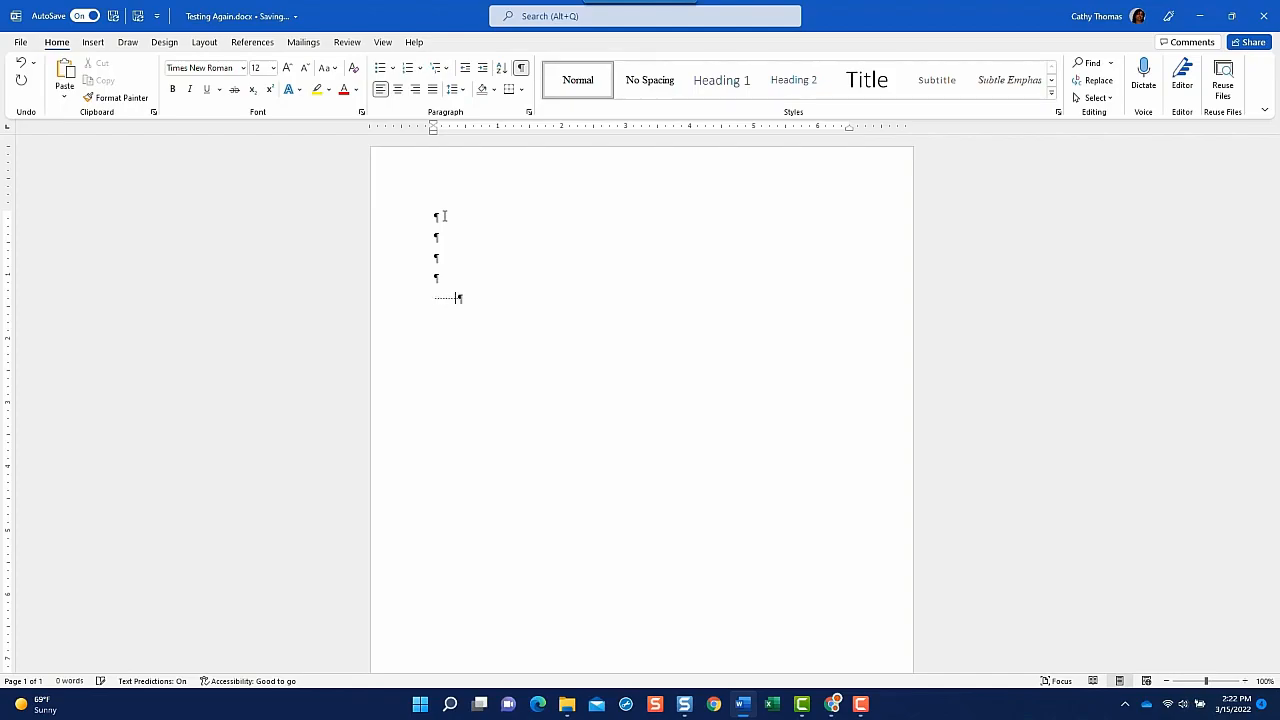
ctrl+scroll(445, 216, up, 5)
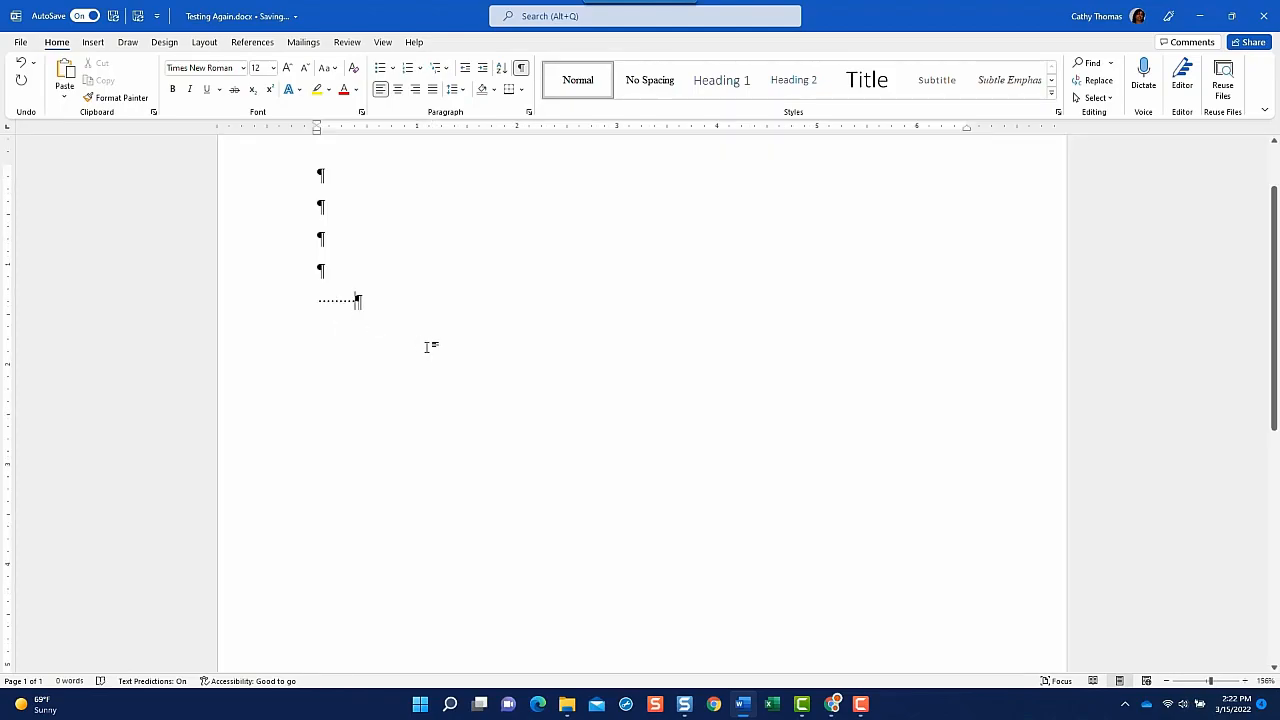
key(Tab)
key(Tab)
key(Tab)
key(Tab)
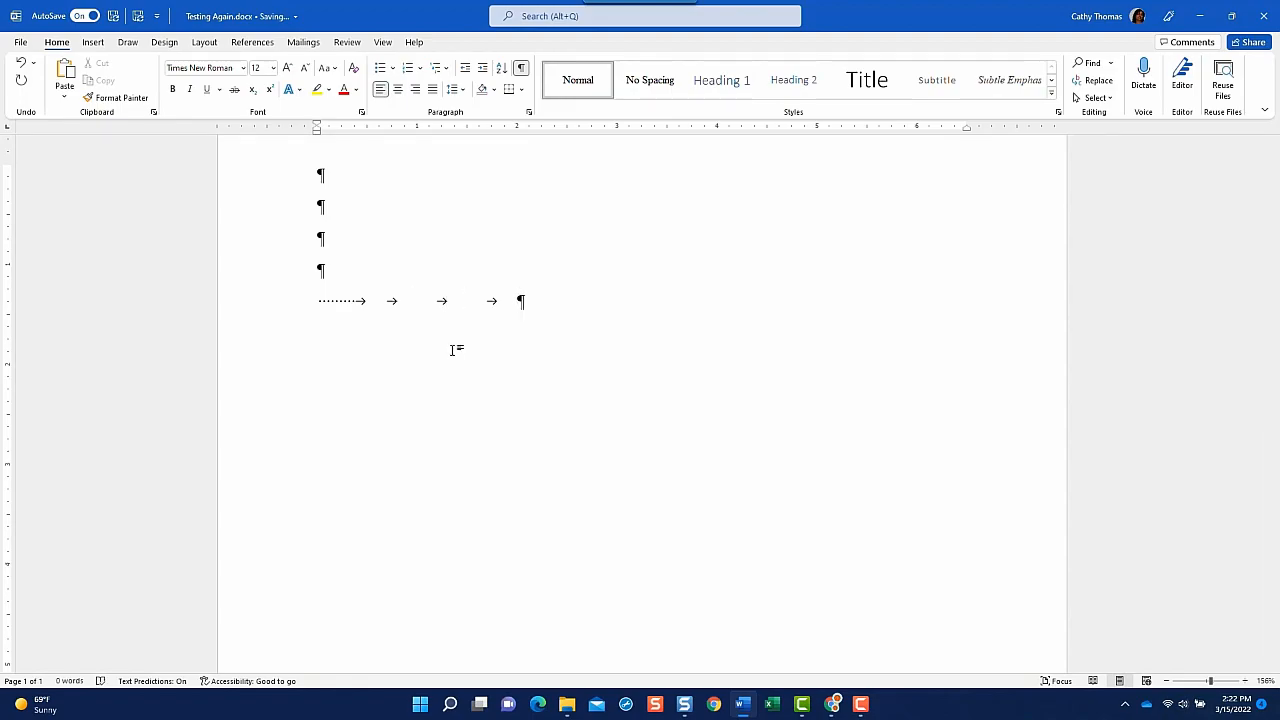
Leave a blank paragraph below the tabbed line and insert a 3x3 table.
key(Return)
key(Return)
click(98, 44)
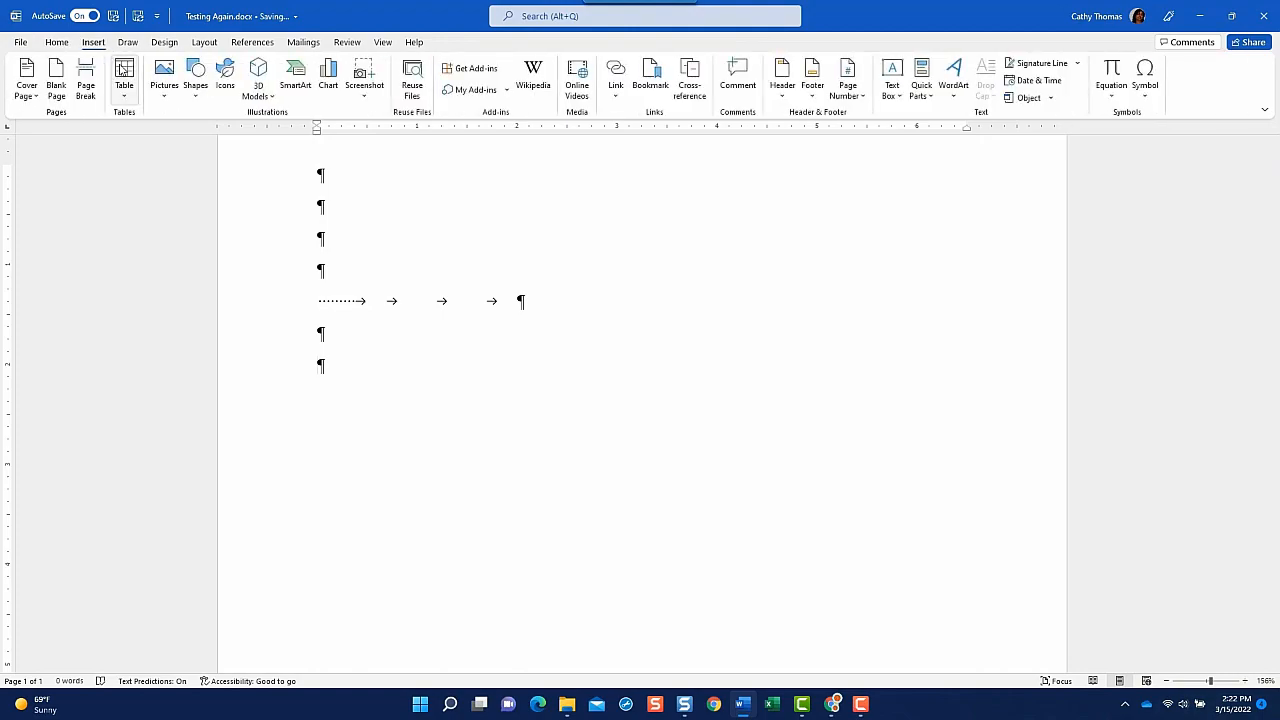
click(122, 70)
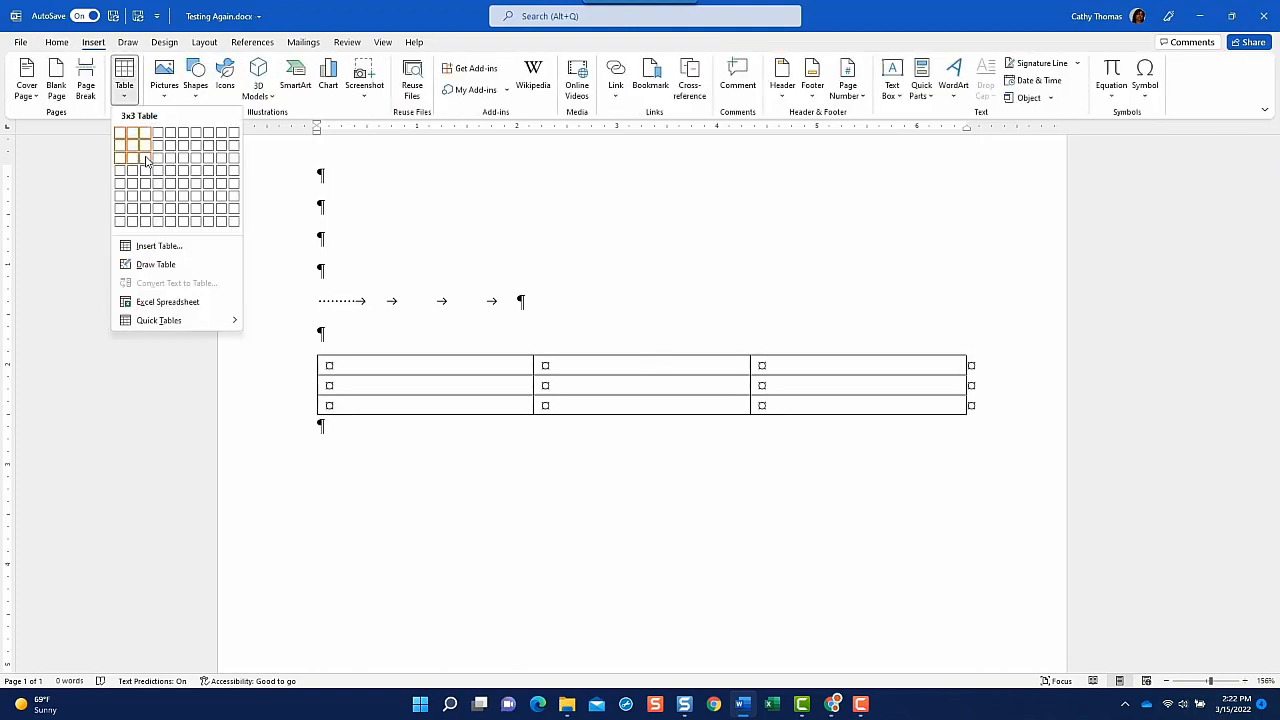
click(146, 160)
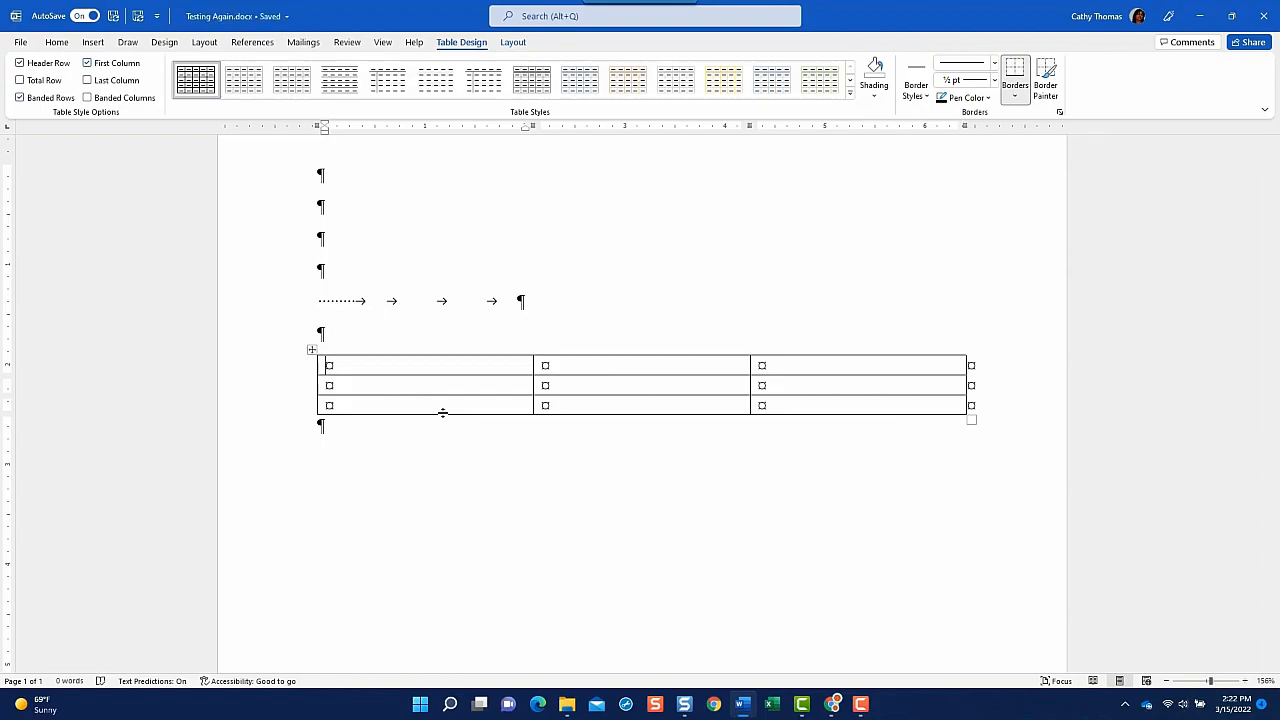
Fill the first two cells of the table's top row with "This is a good day" and "This is another good day".
text(This is a good dad)
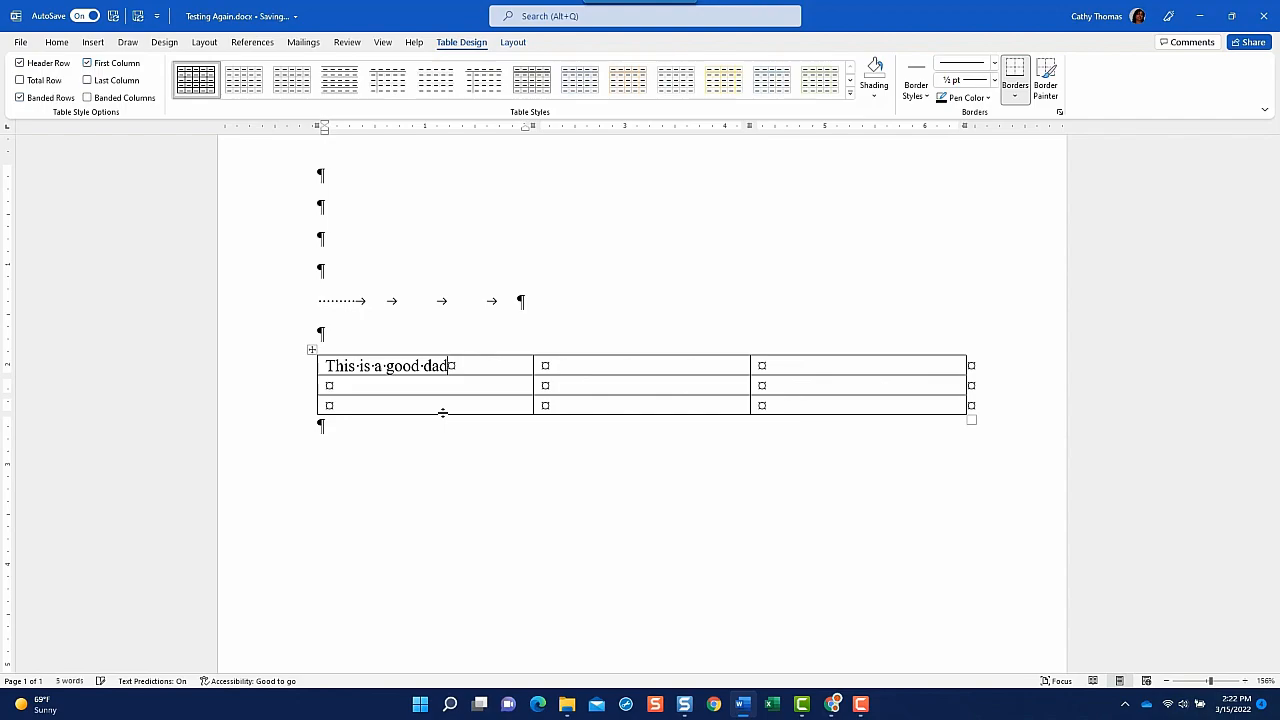
key(BackSpace)
text(y)
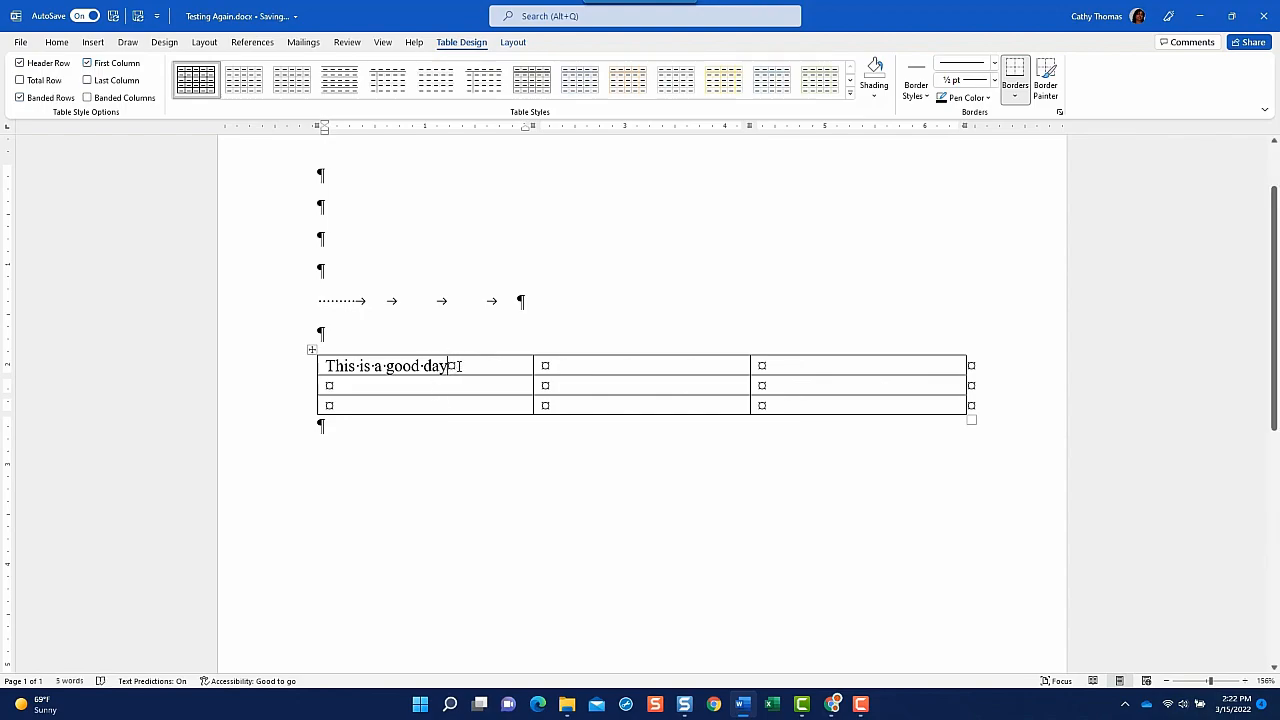
key(Tab)
text(This is another good day)
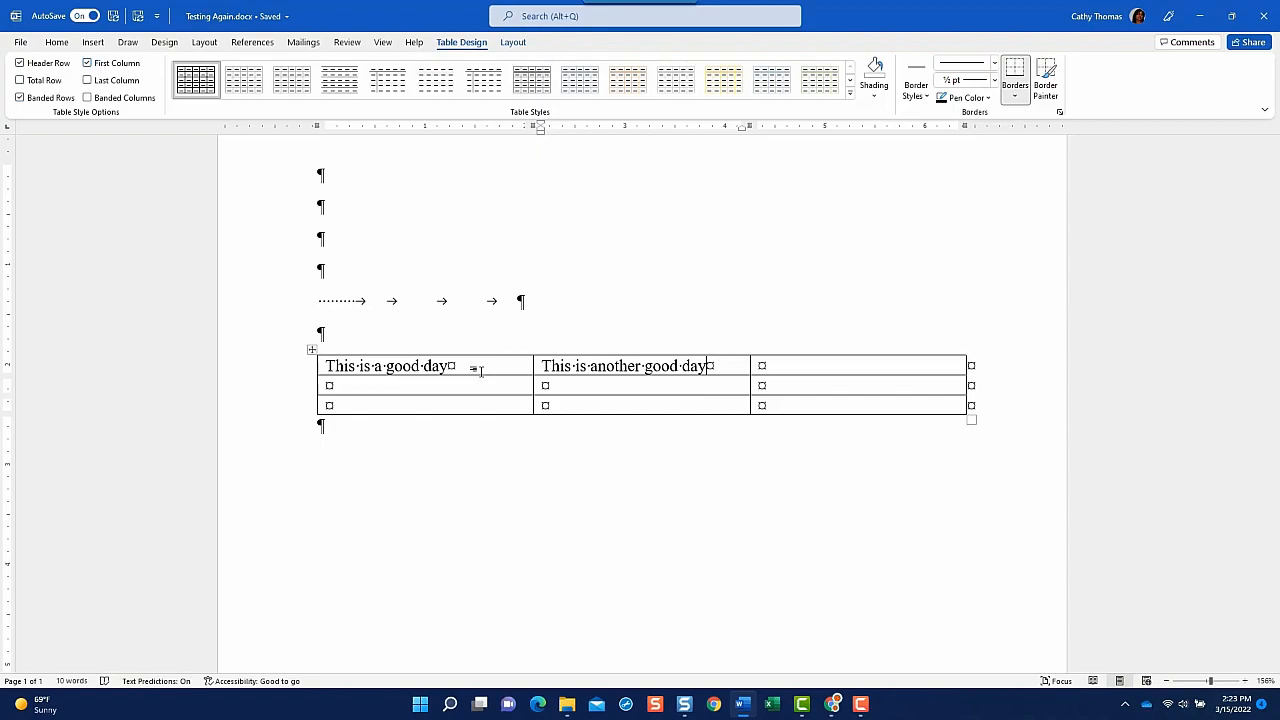
Add blank paragraphs and a page break below the table, plus several blank paragraphs on the new page.
click(363, 425)
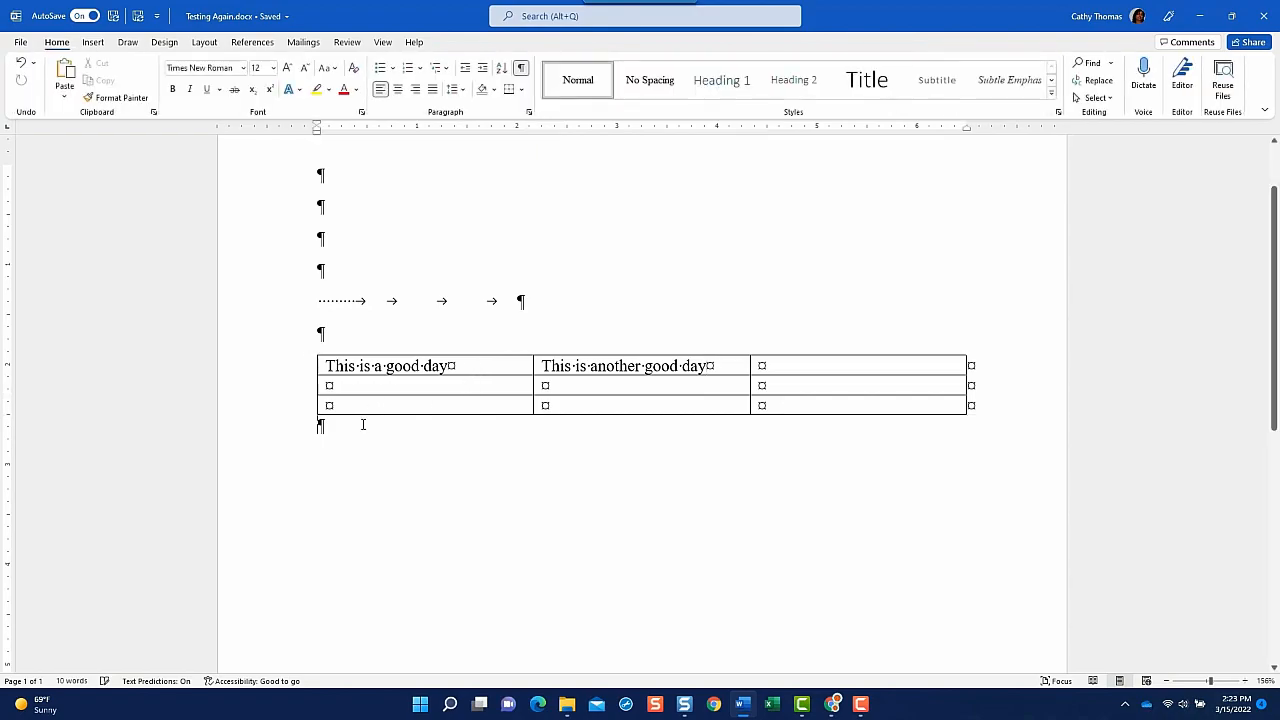
key(Return)
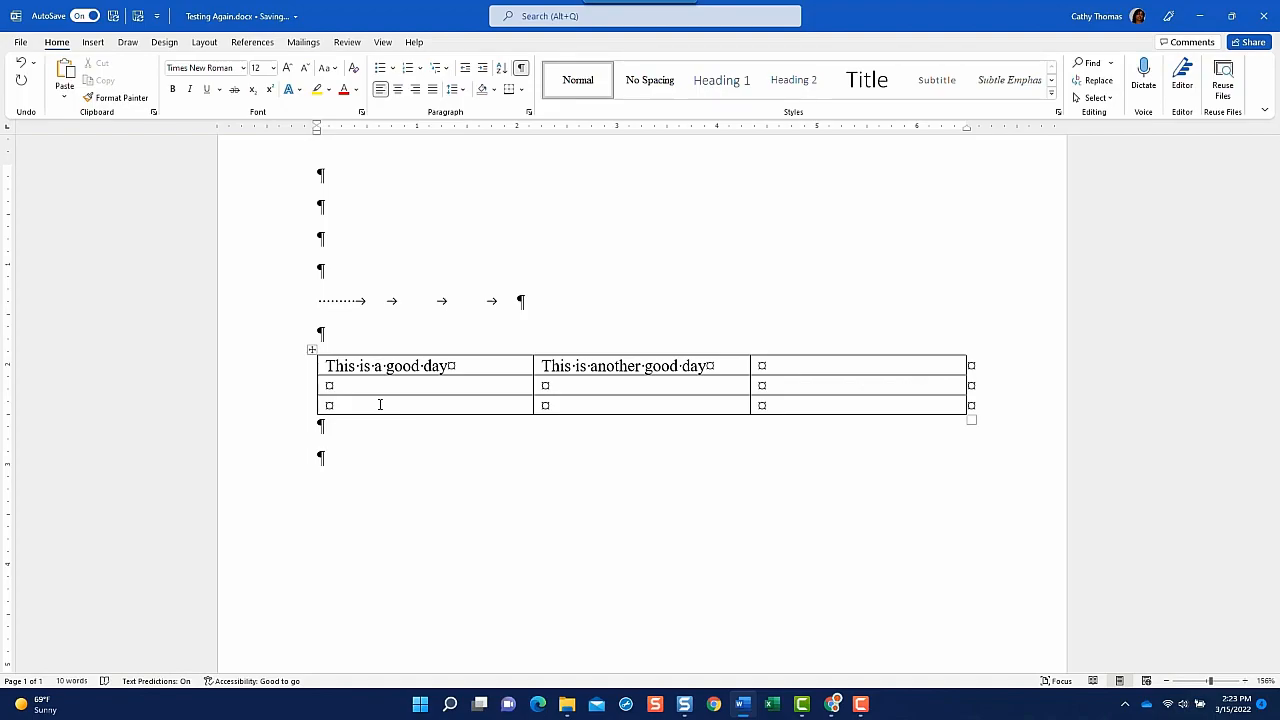
key(Return)
key(Return)
key(Return)
key(Return)
key(Return)
key(ctrl+Return)
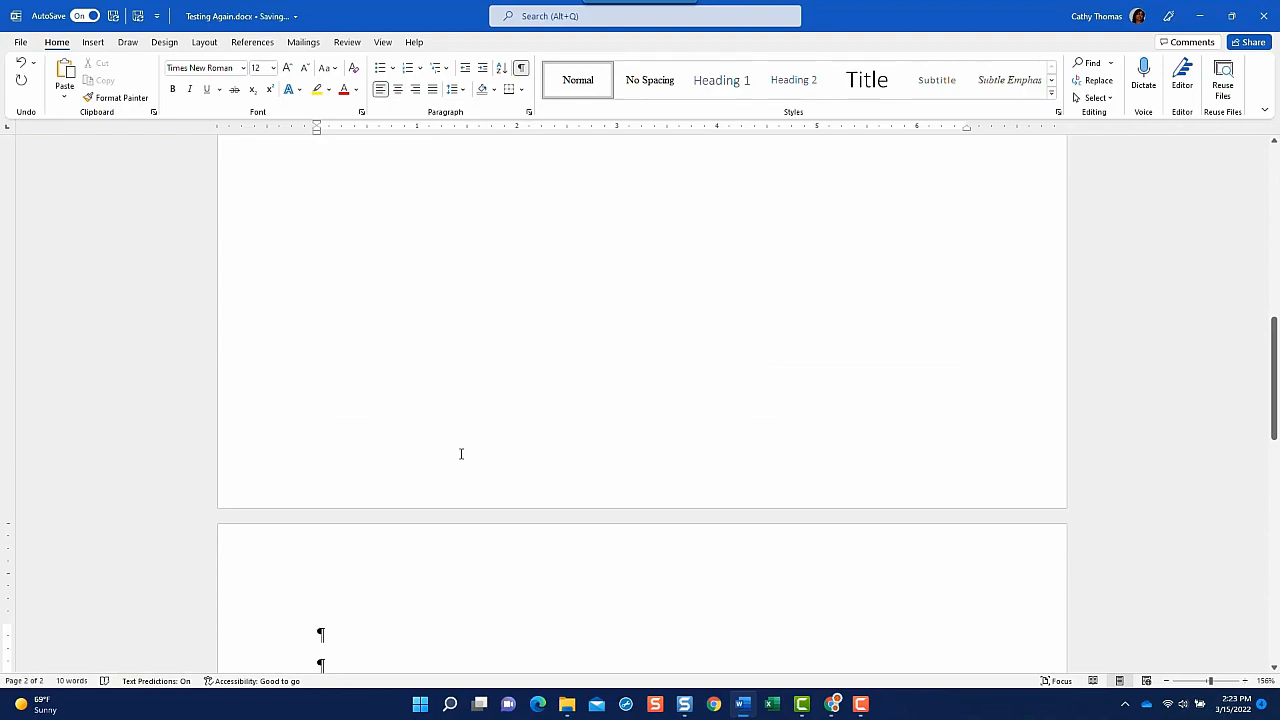
Review the formatting marks around the page break and on the second page.
scroll(461, 454, down, 1)
scroll(461, 454, up, 5)
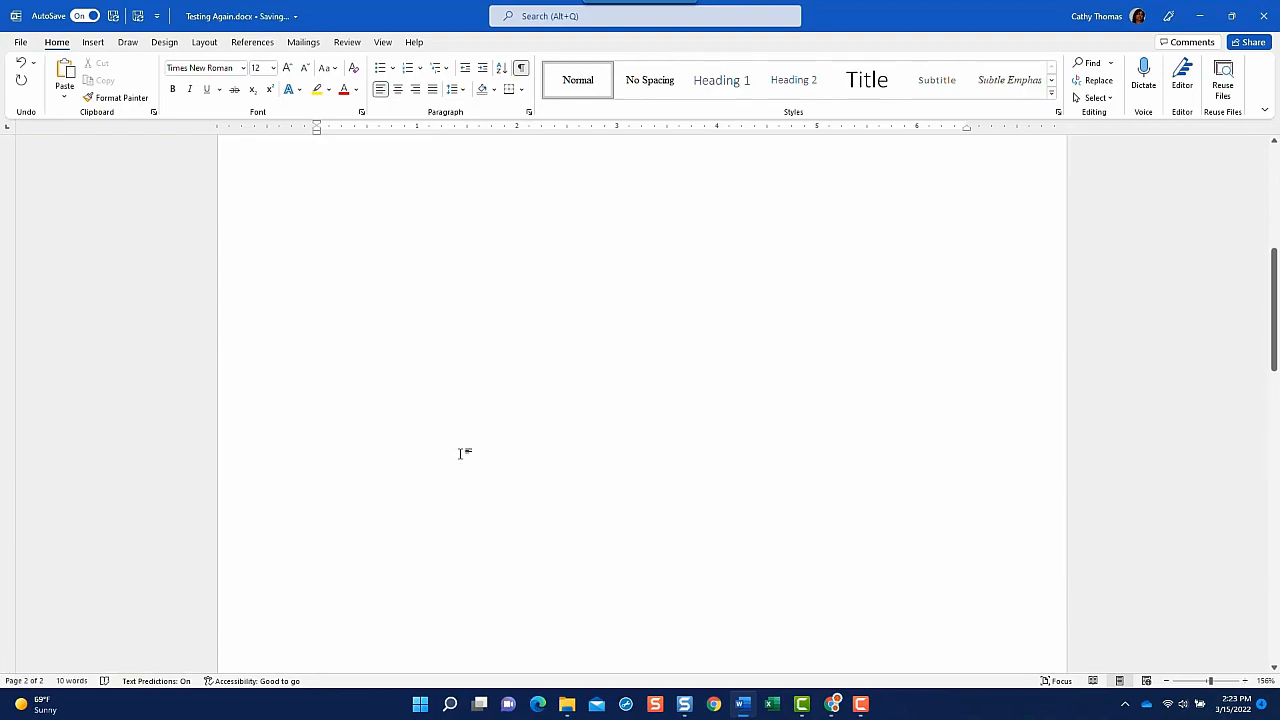
scroll(461, 454, up, 3)
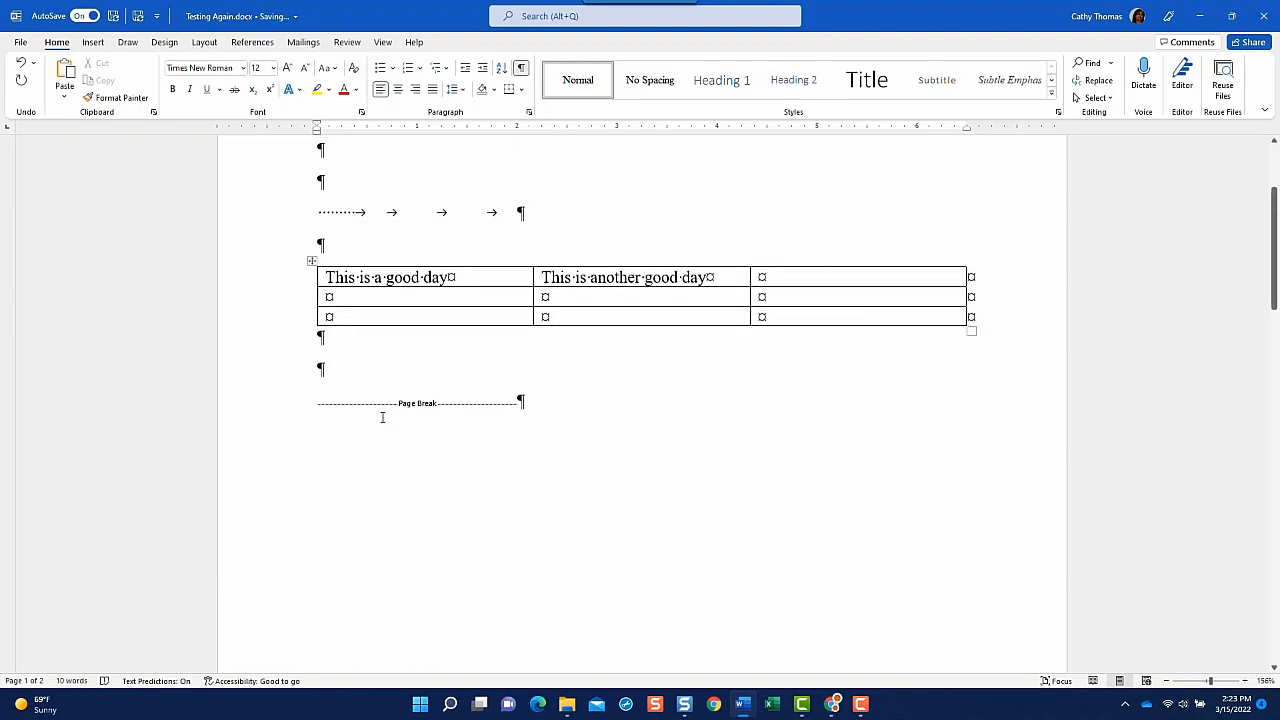
scroll(488, 405, down, 10)
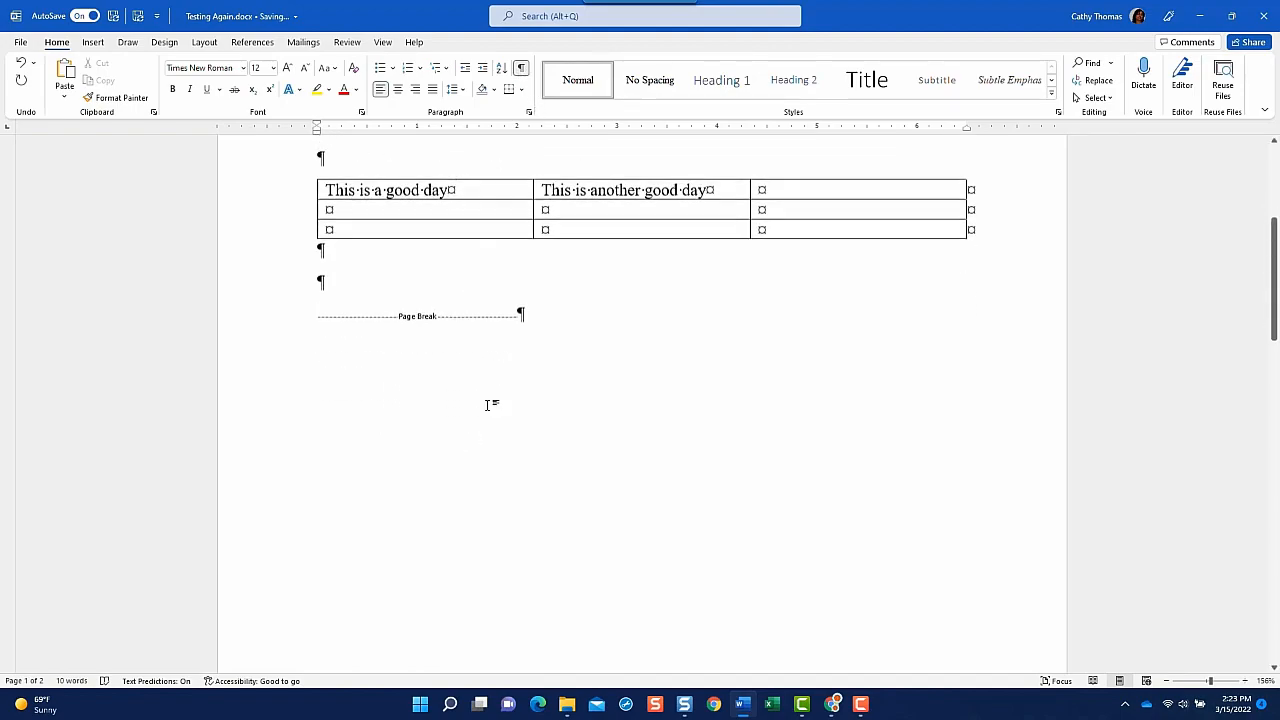
scroll(488, 405, down, 2)
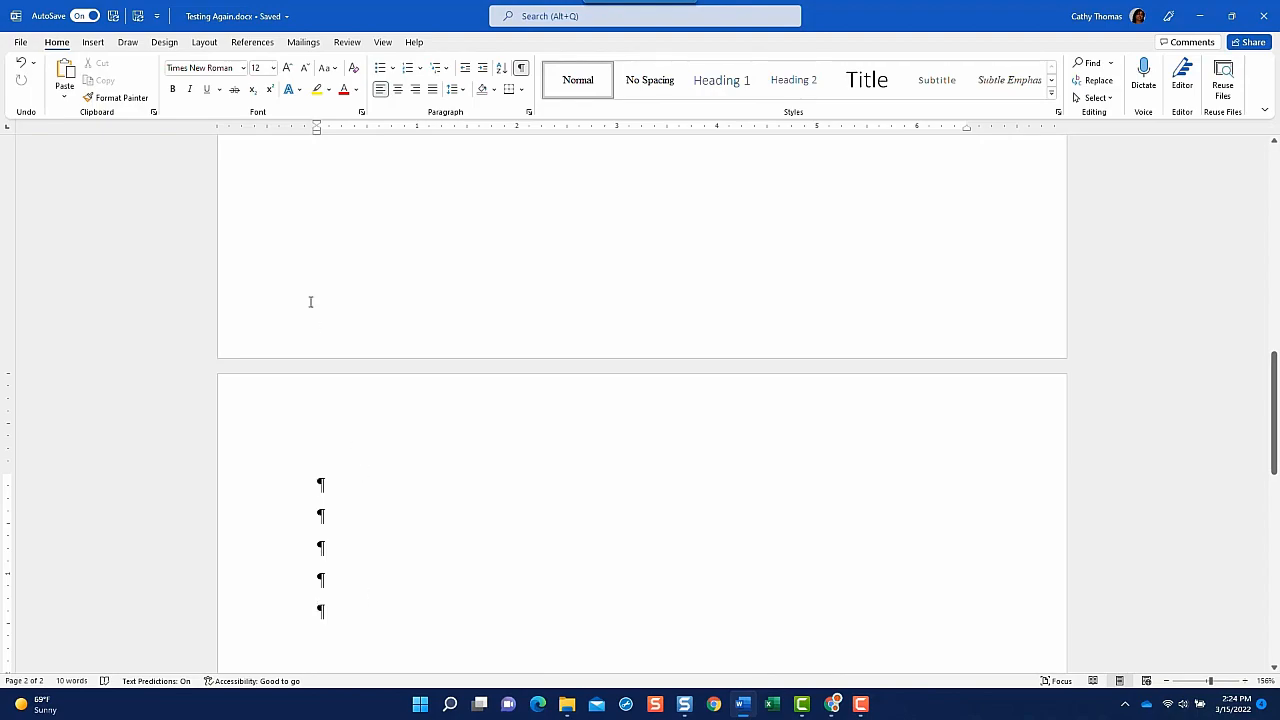
Insert a Next Page section break at the last blank paragraph of the second page and view the break marks on the pages above.
click(207, 43)
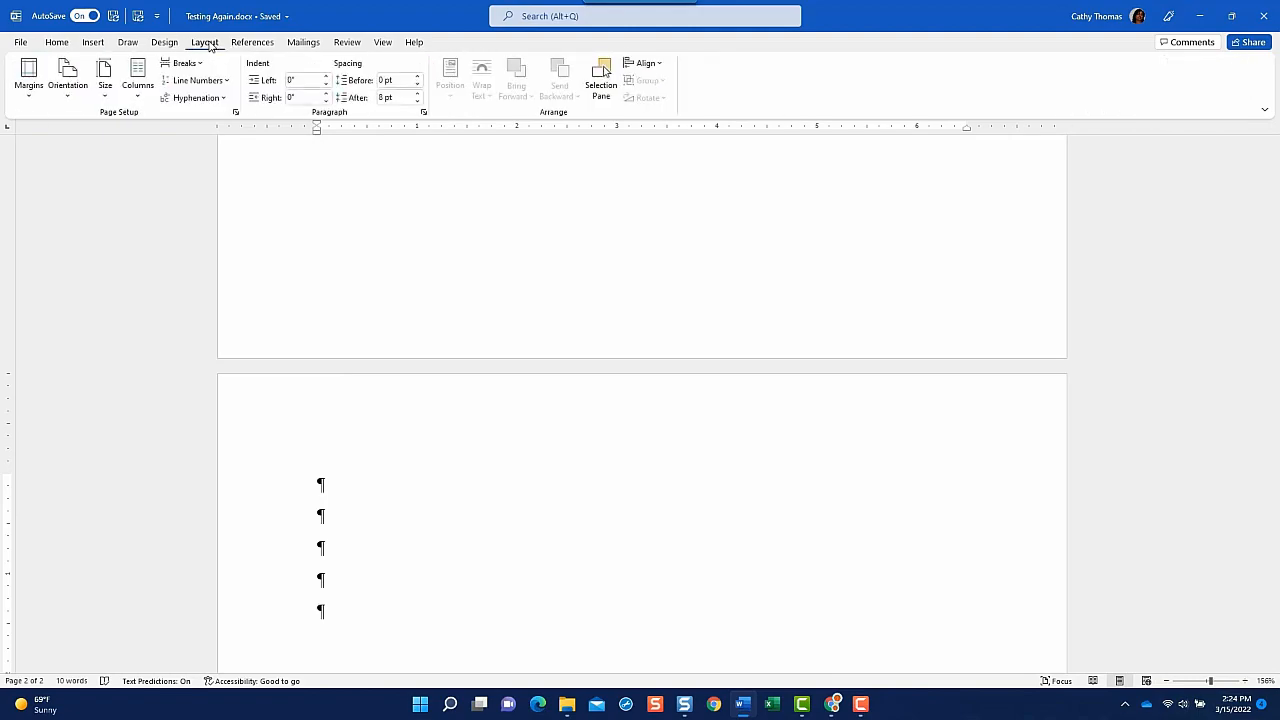
click(199, 64)
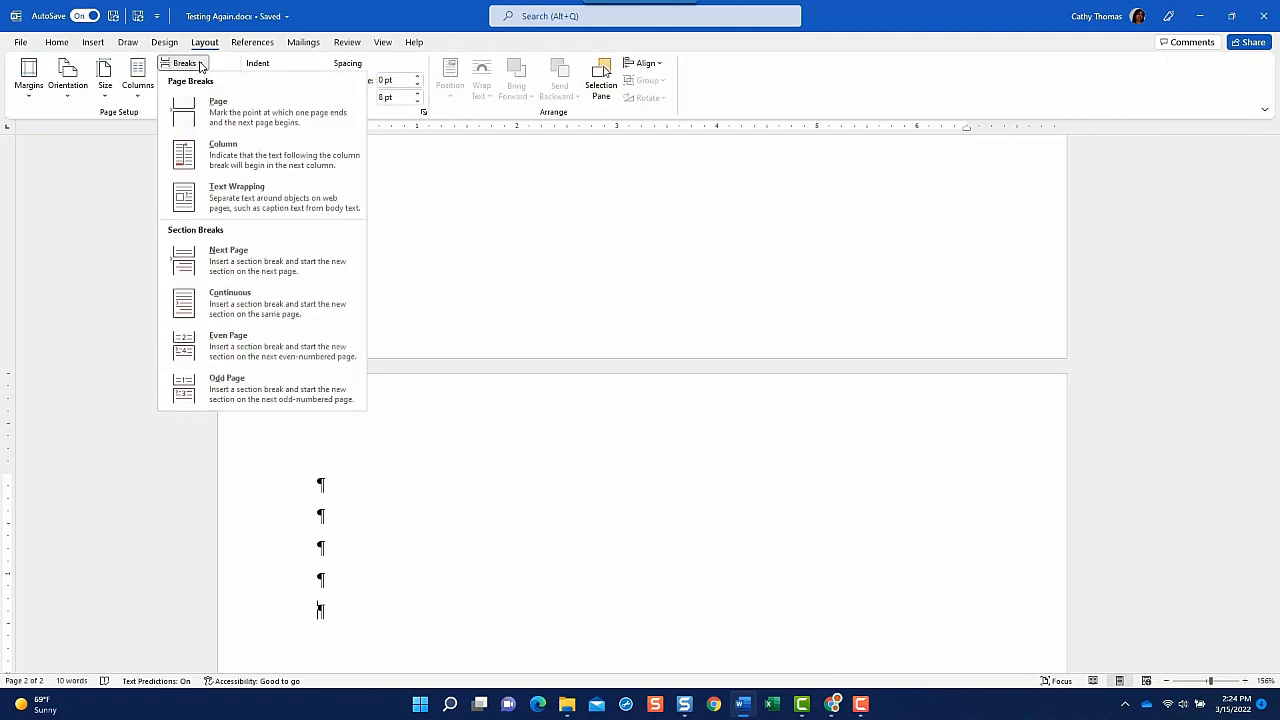
click(278, 262)
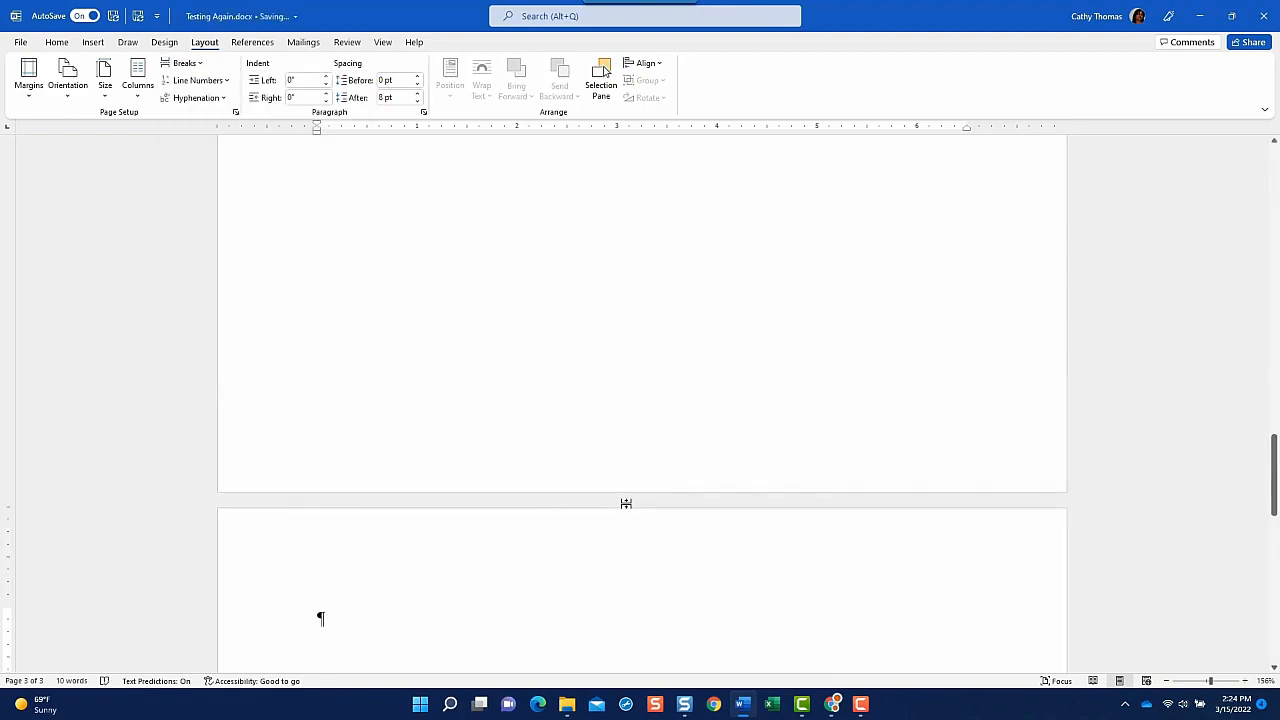
scroll(627, 507, up, 5)
scroll(627, 507, up, 5)
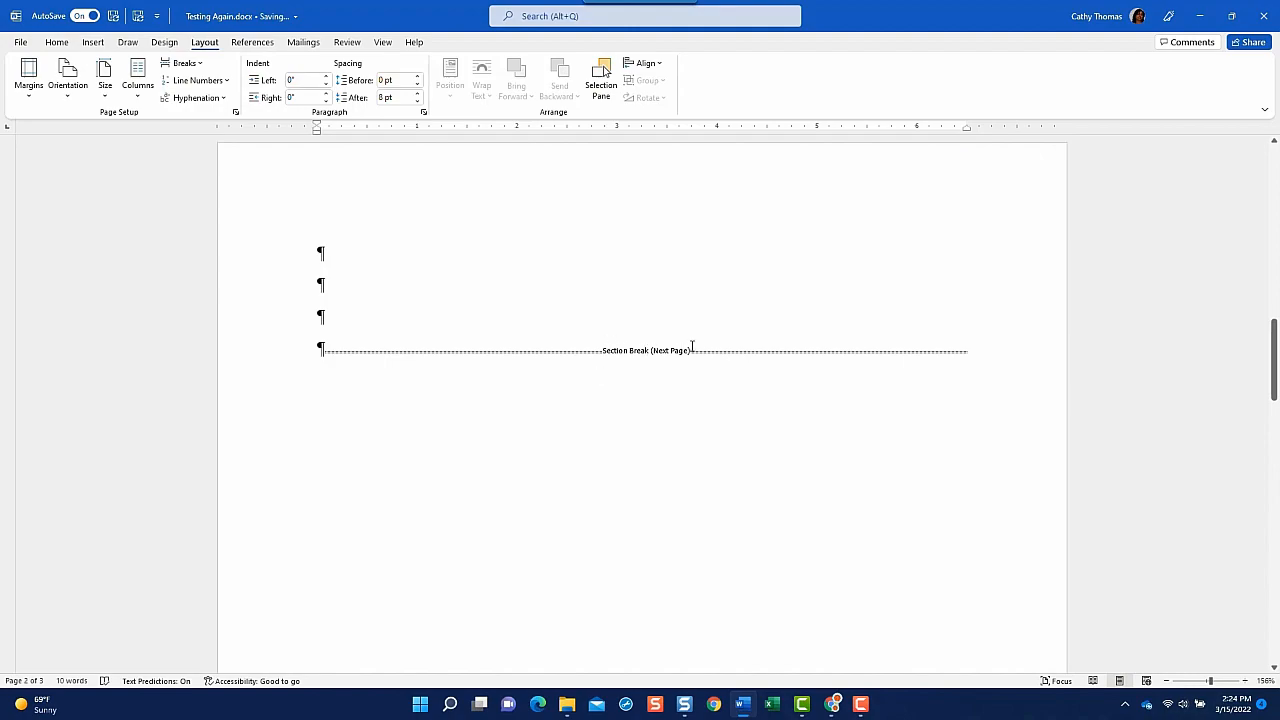
scroll(706, 368, up, 10)
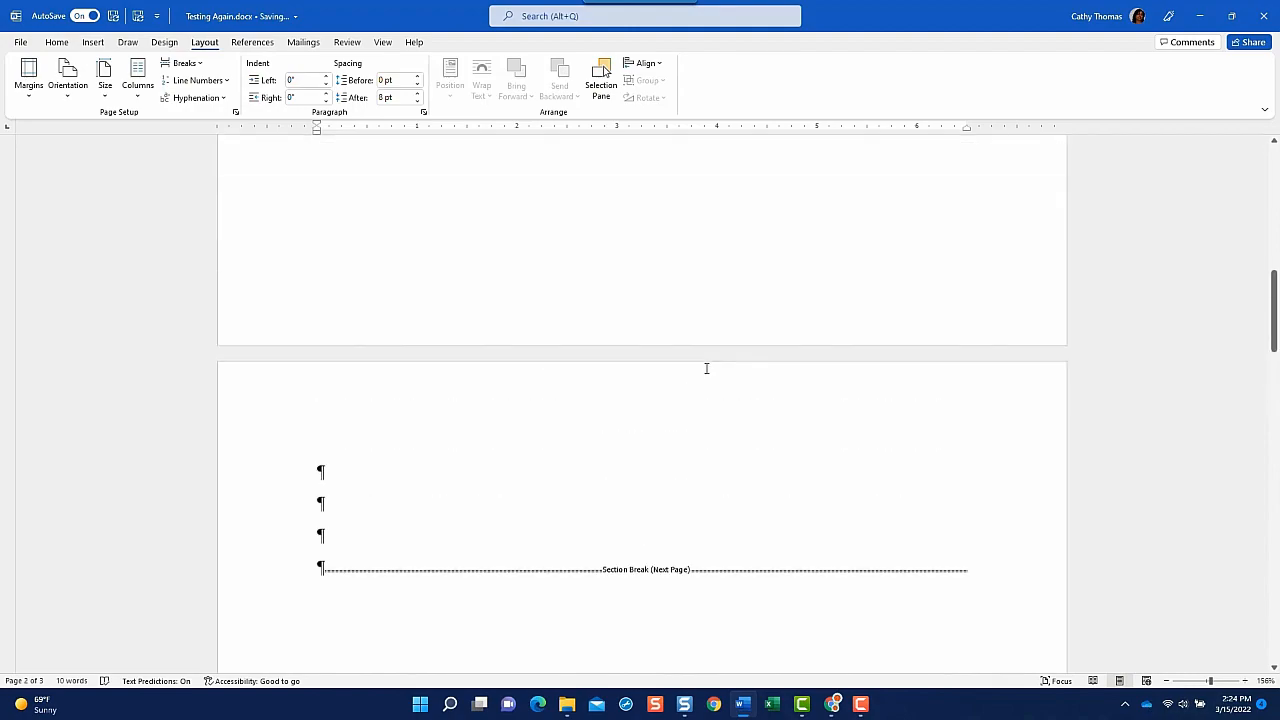
scroll(706, 368, up, 3)
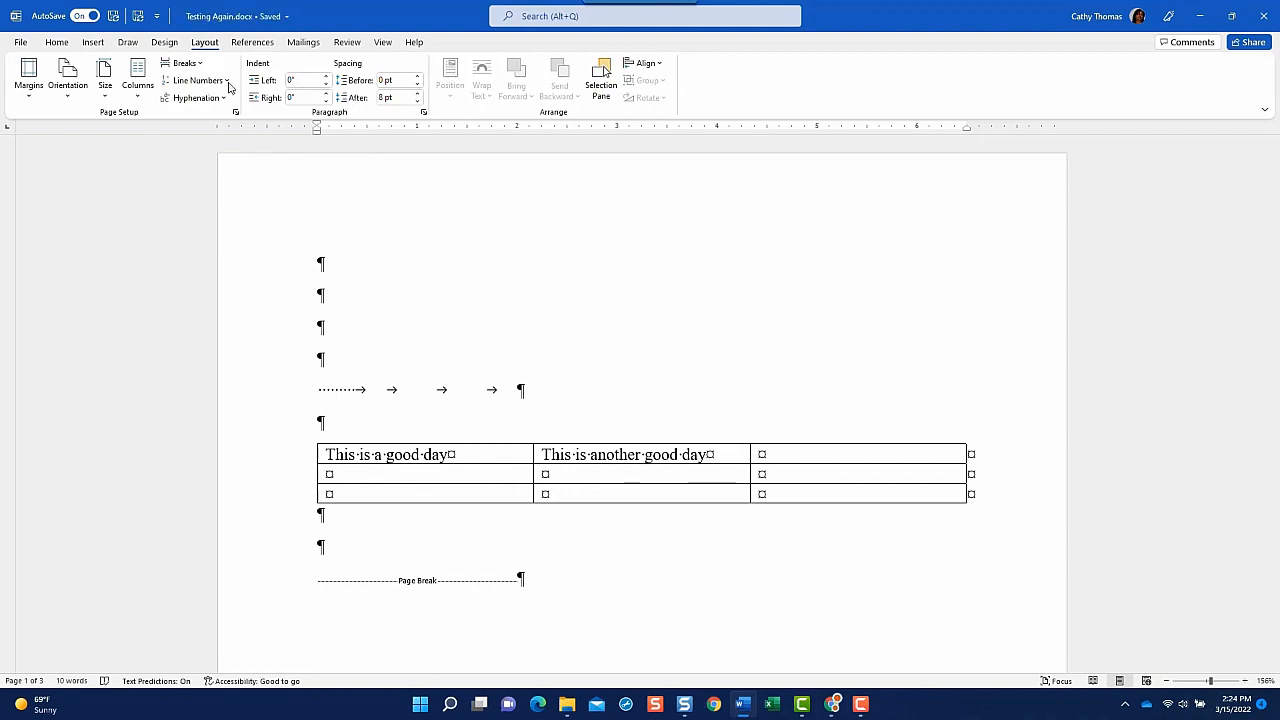
Review the table page and the pages below it with the formatting marks hidden, and show the marks again.
click(57, 42)
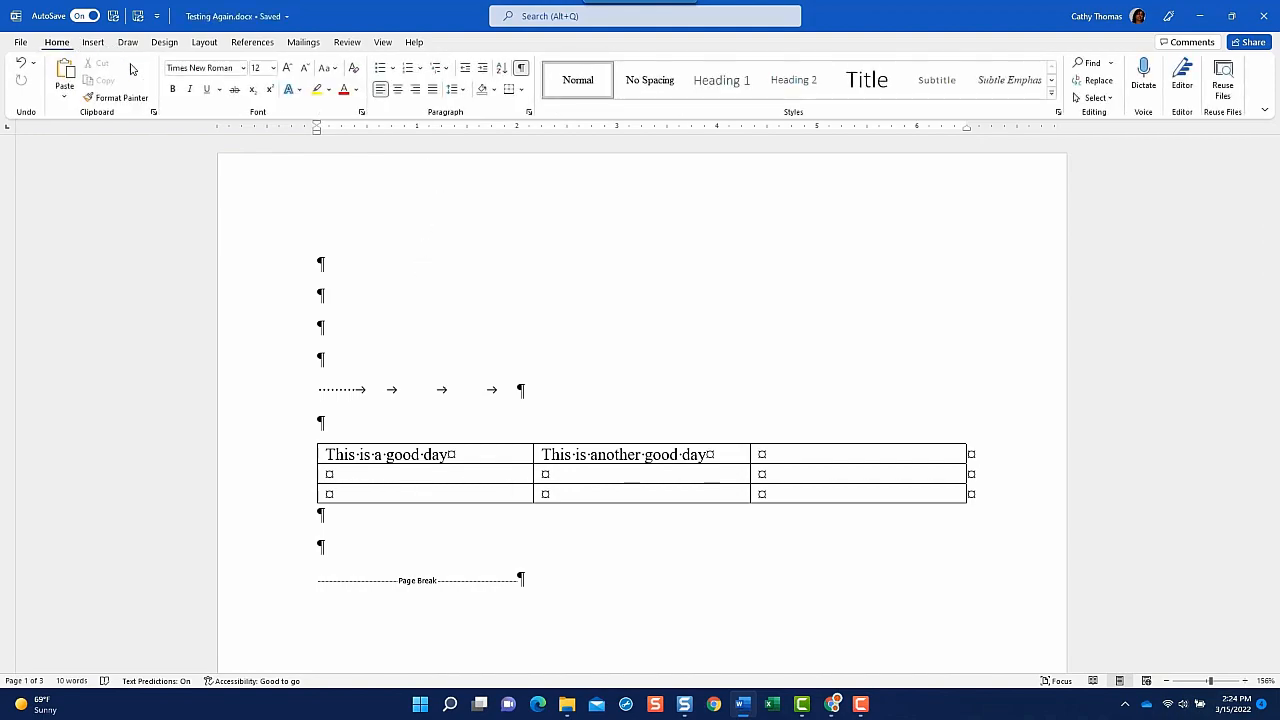
click(520, 70)
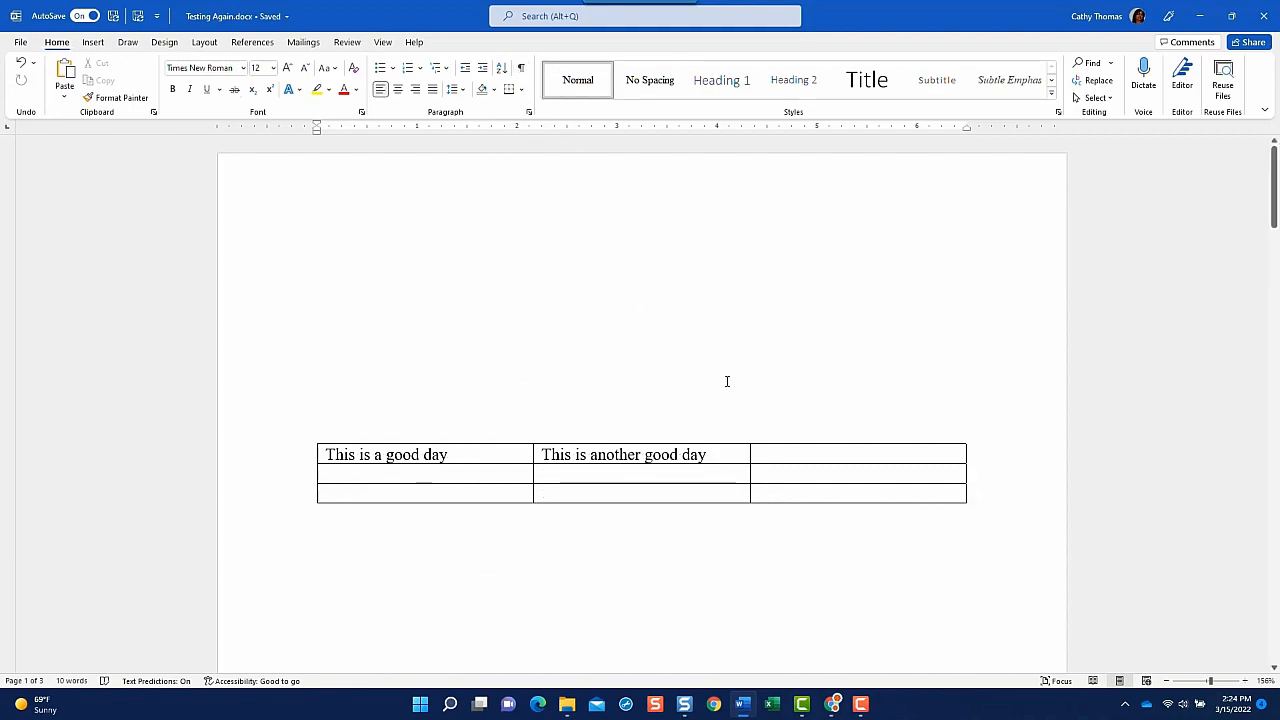
scroll(727, 381, down, 6)
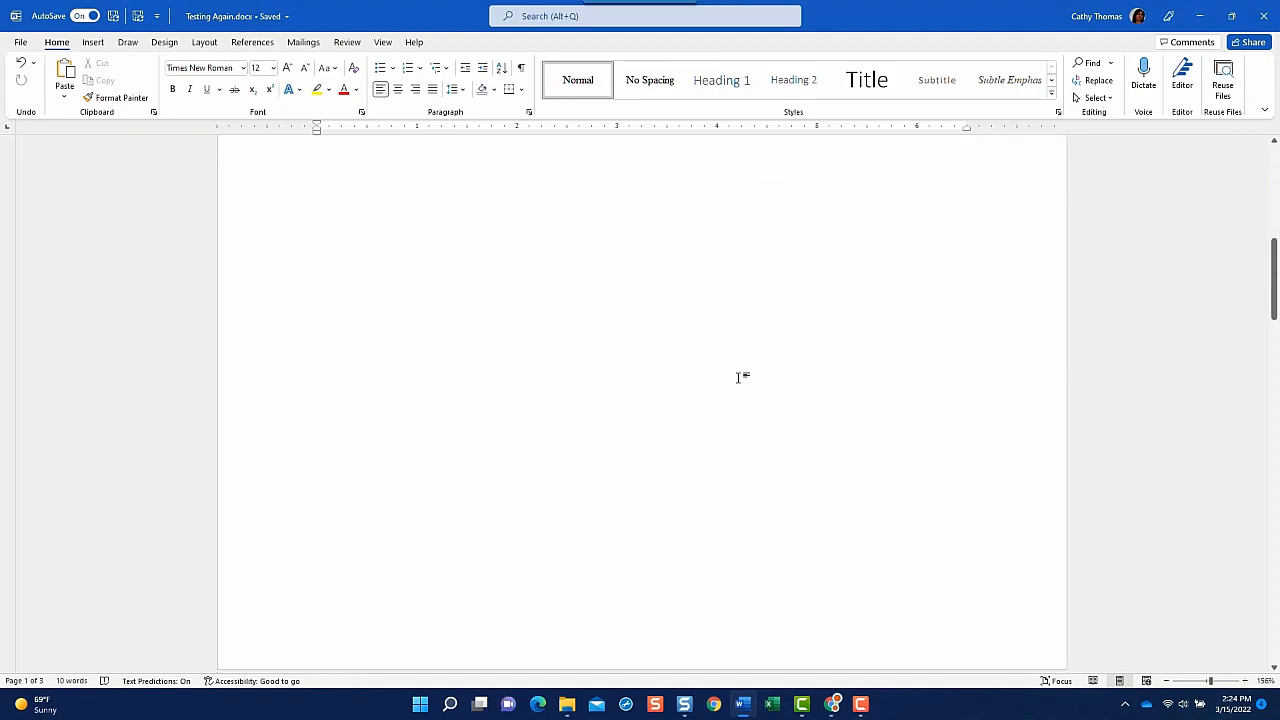
scroll(740, 377, down, 4)
scroll(772, 388, down, 2)
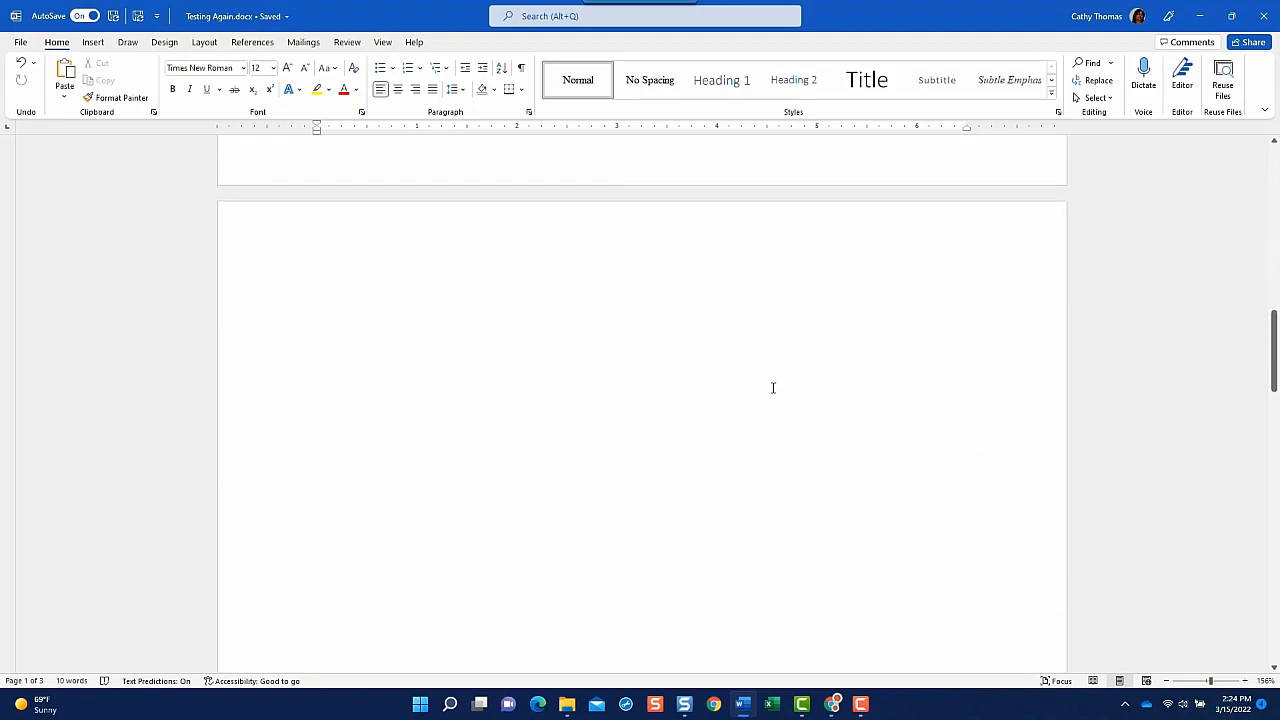
scroll(778, 384, down, 2)
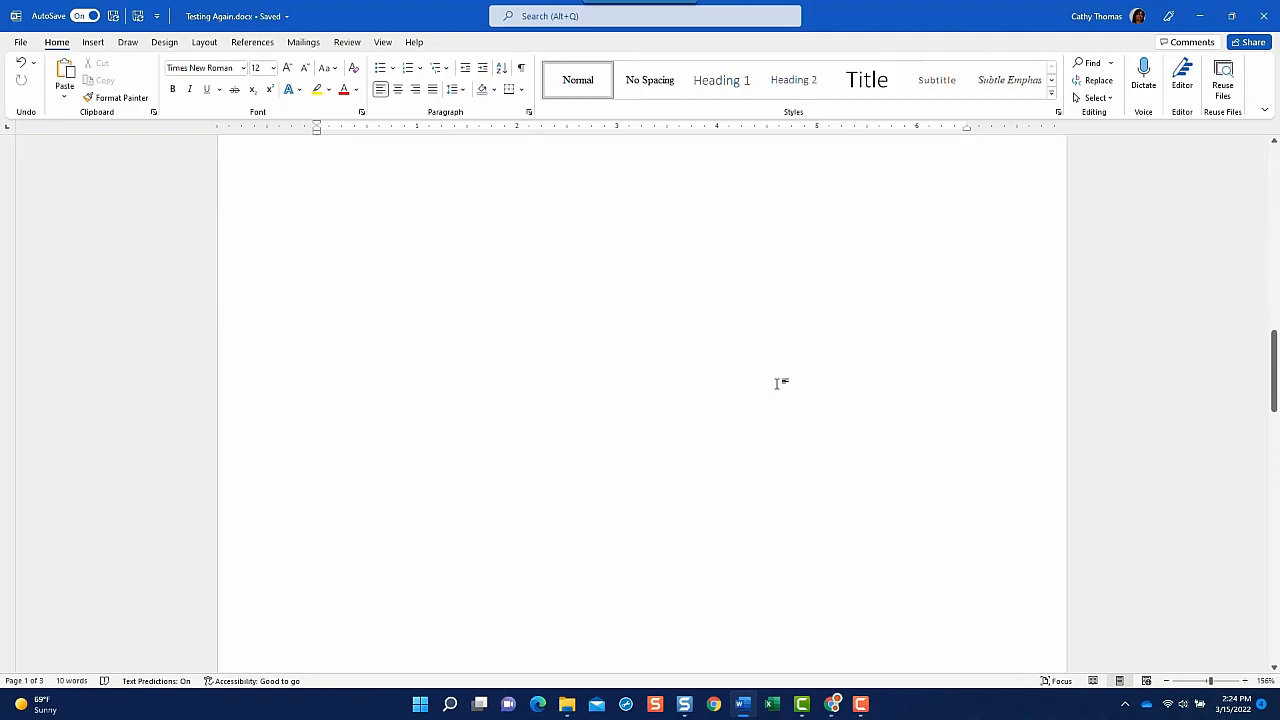
scroll(780, 383, down, 4)
scroll(781, 382, up, 5)
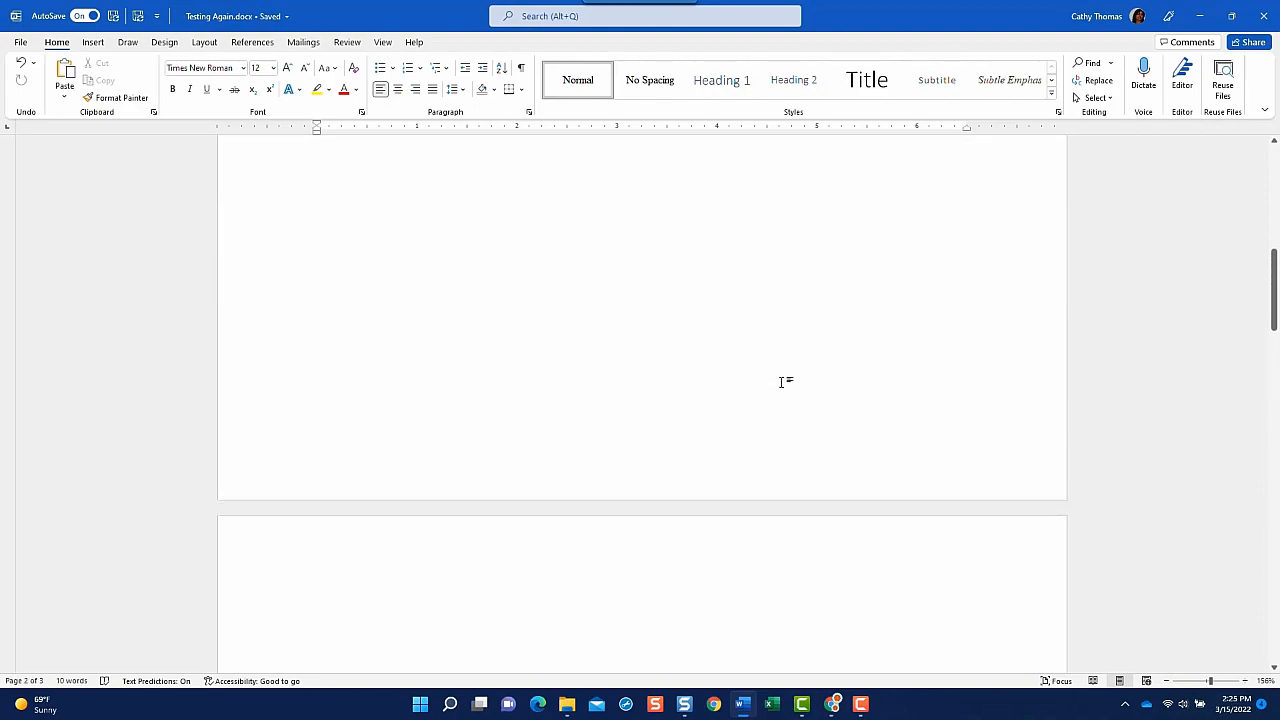
scroll(781, 382, up, 3)
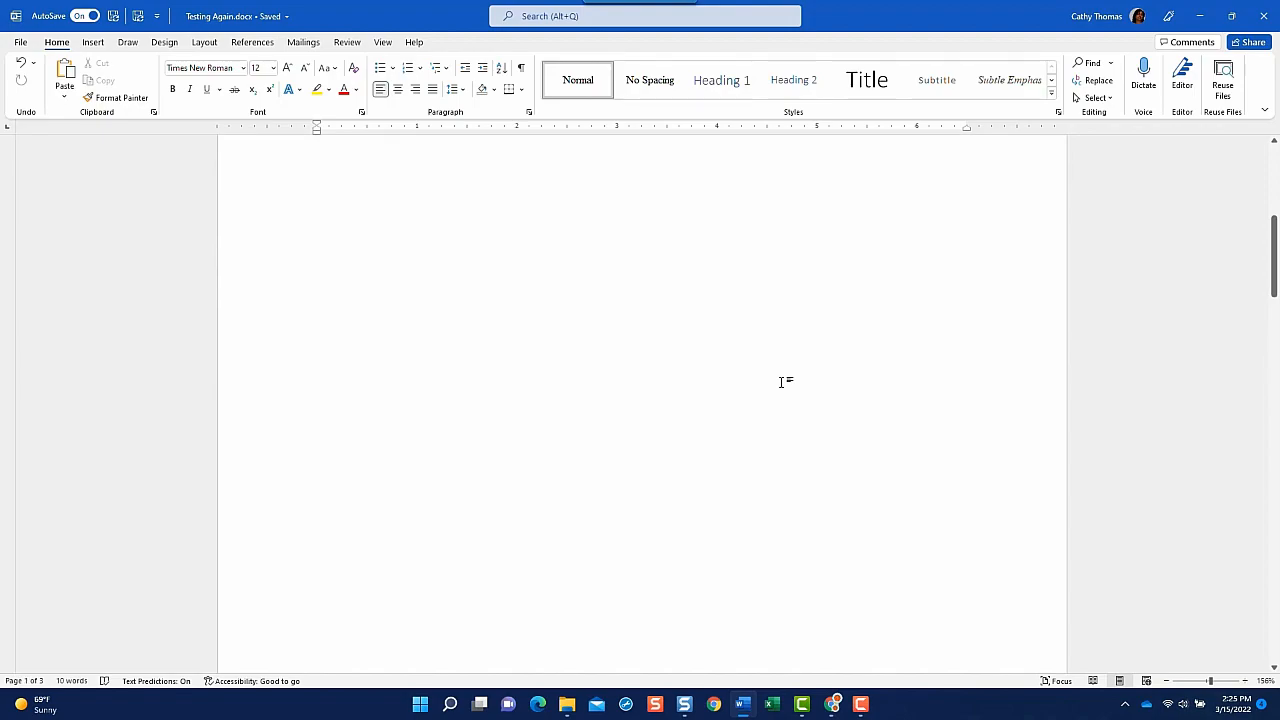
scroll(781, 382, up, 6)
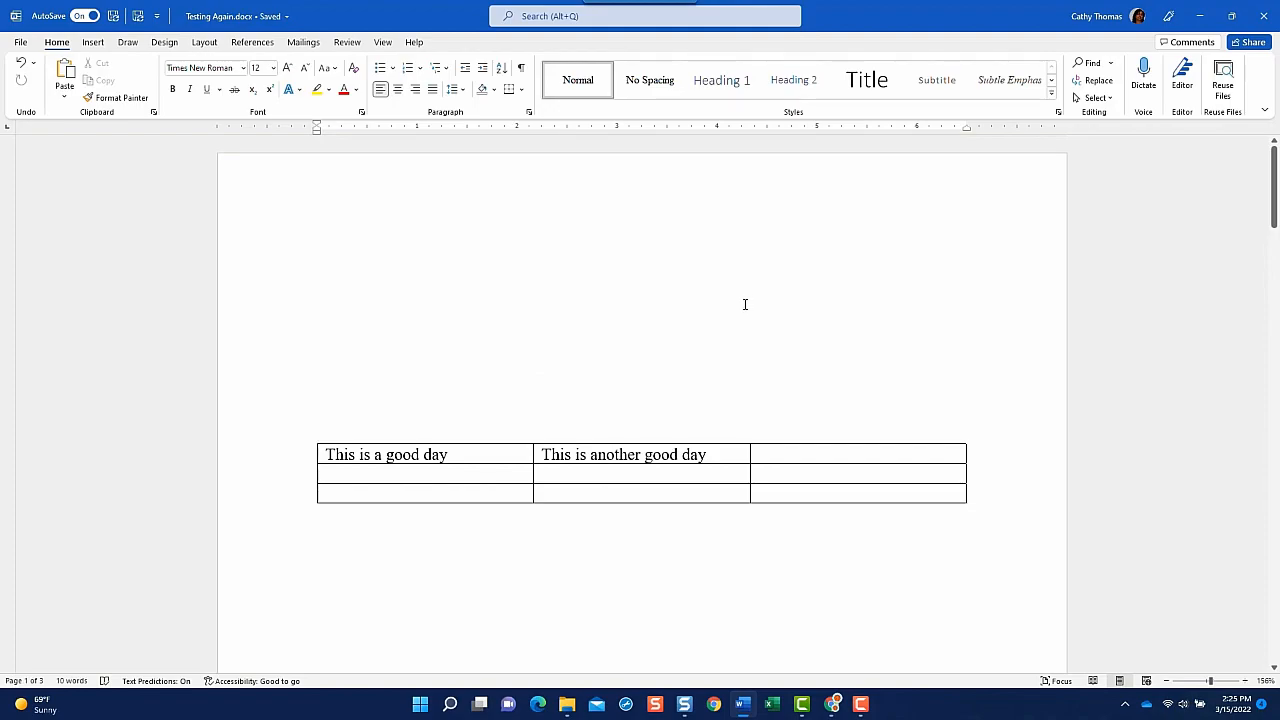
click(521, 68)
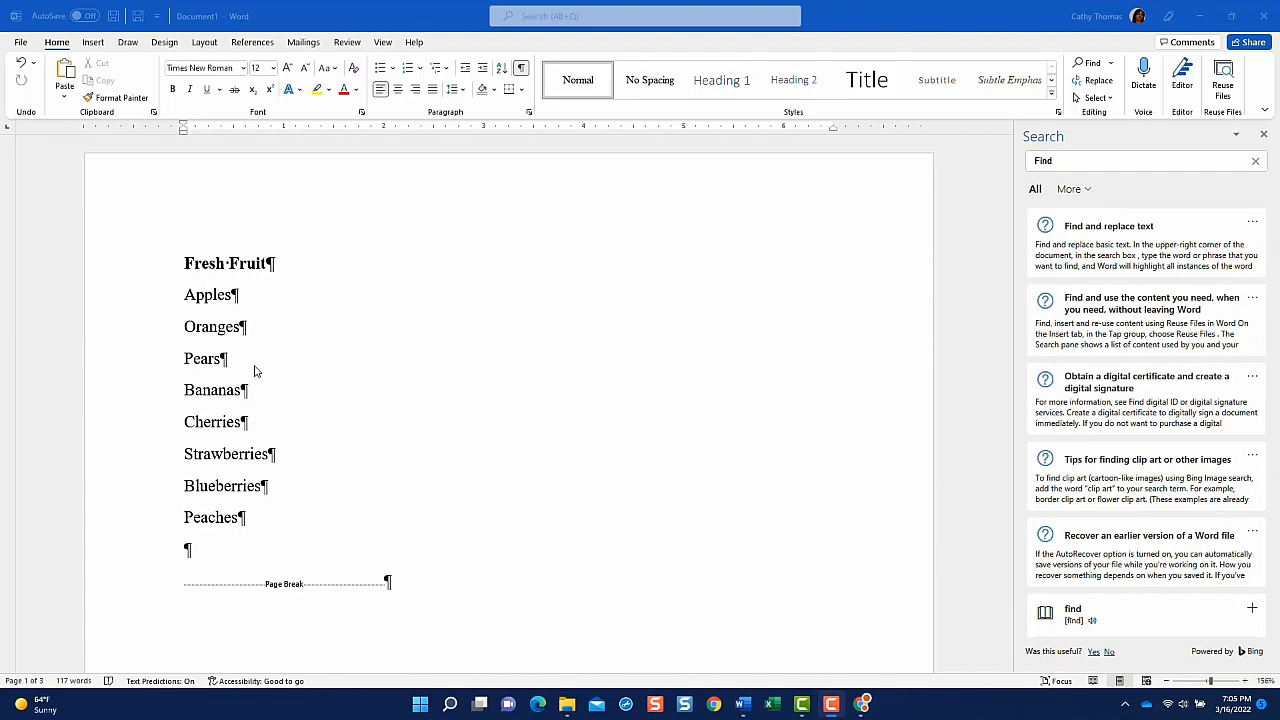
Format the fruit names from Apples to Peaches as a bulleted list, undoing and reapplying the bullets once.
click(183, 298)
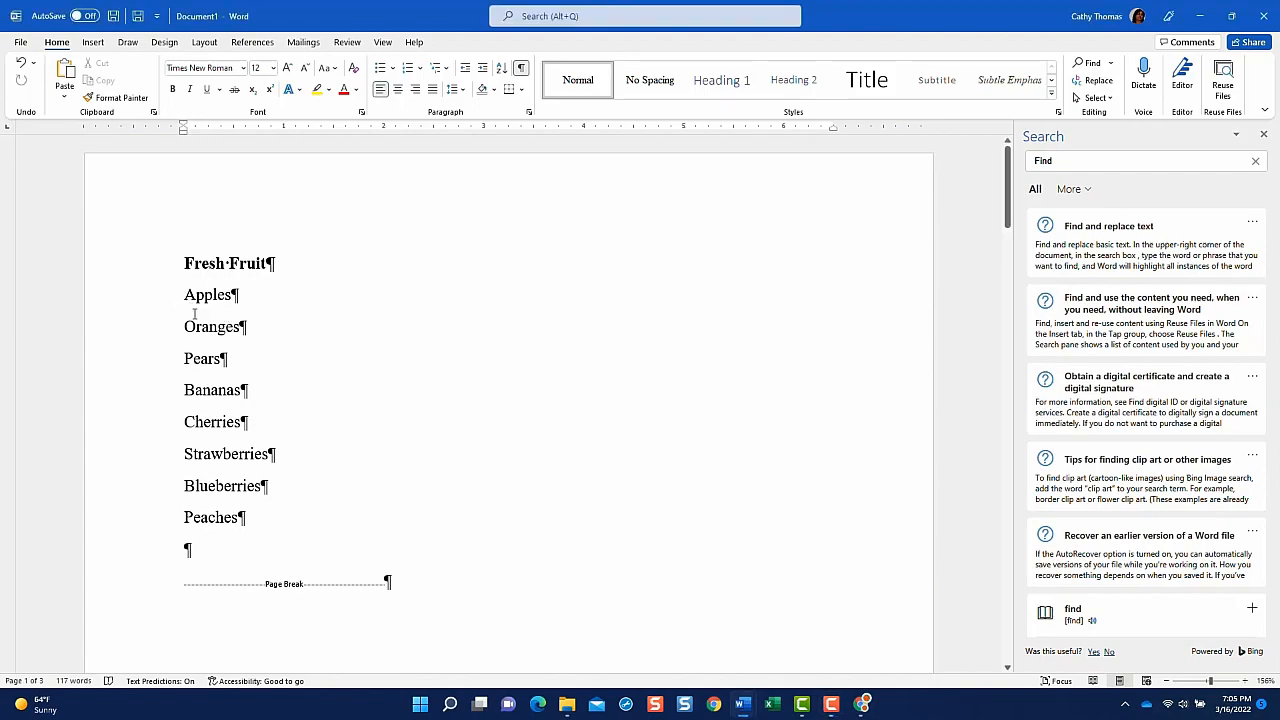
drag(185, 296, 271, 517)
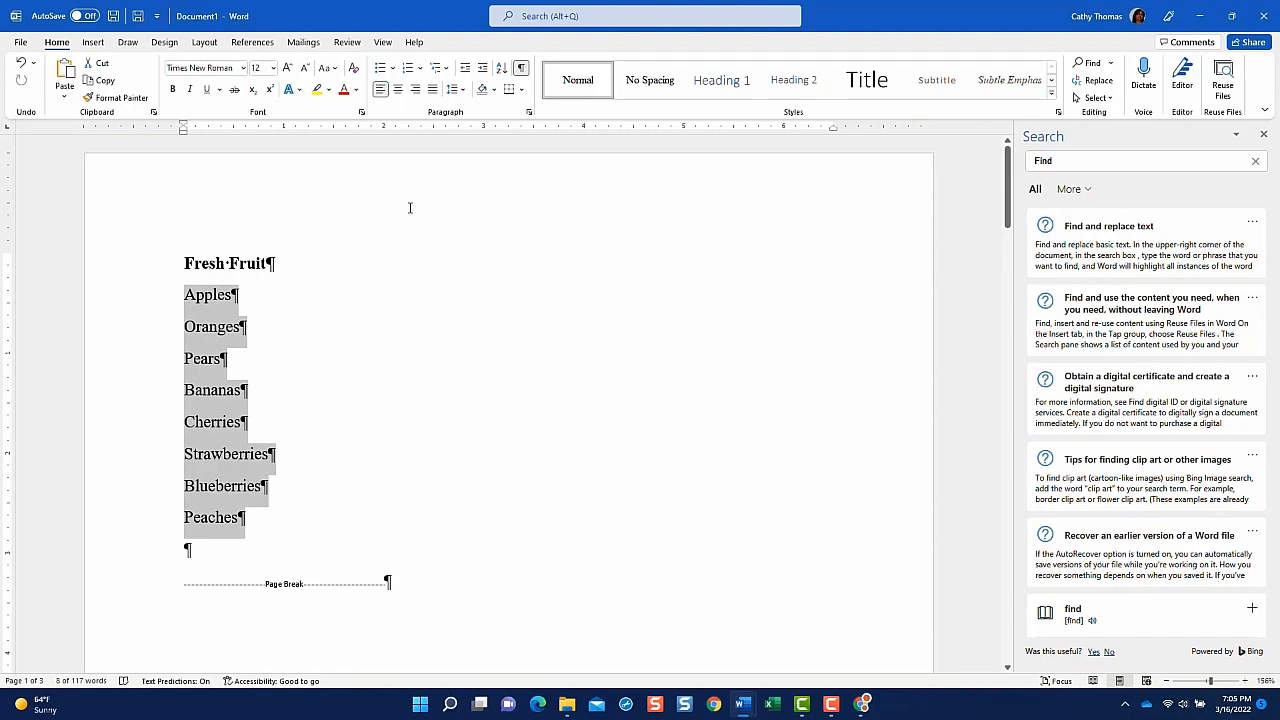
click(381, 68)
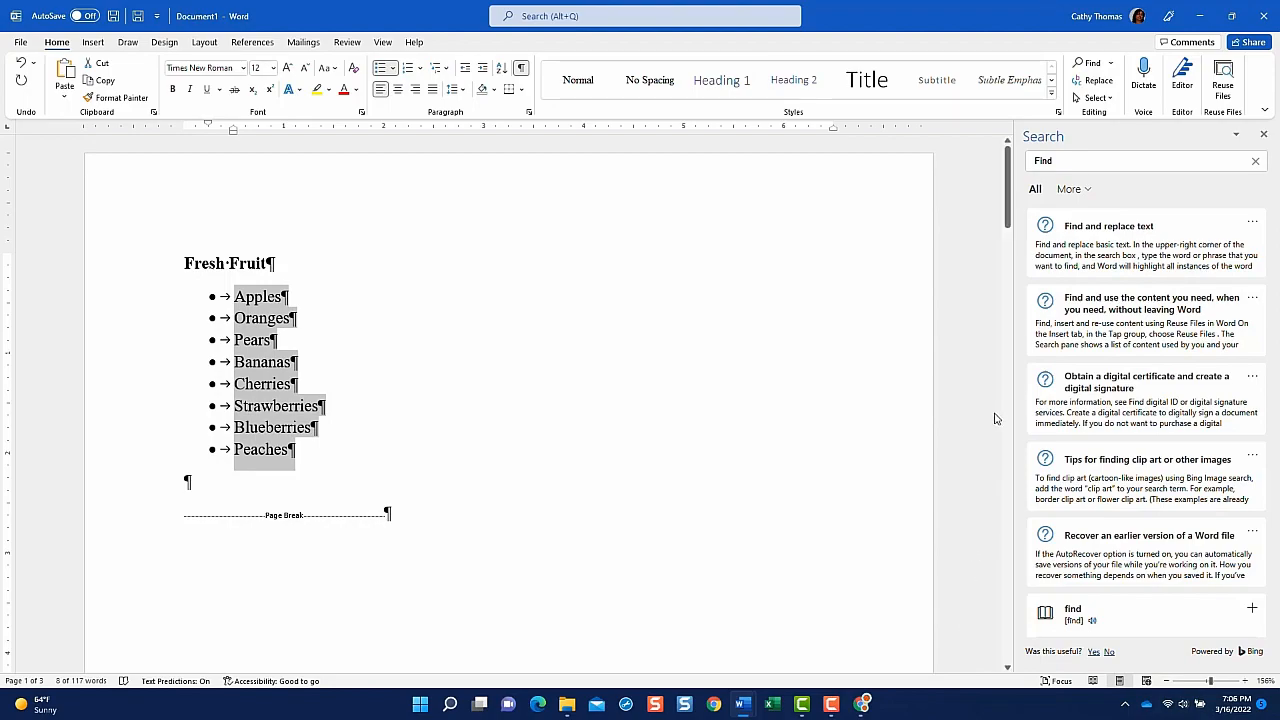
click(21, 73)
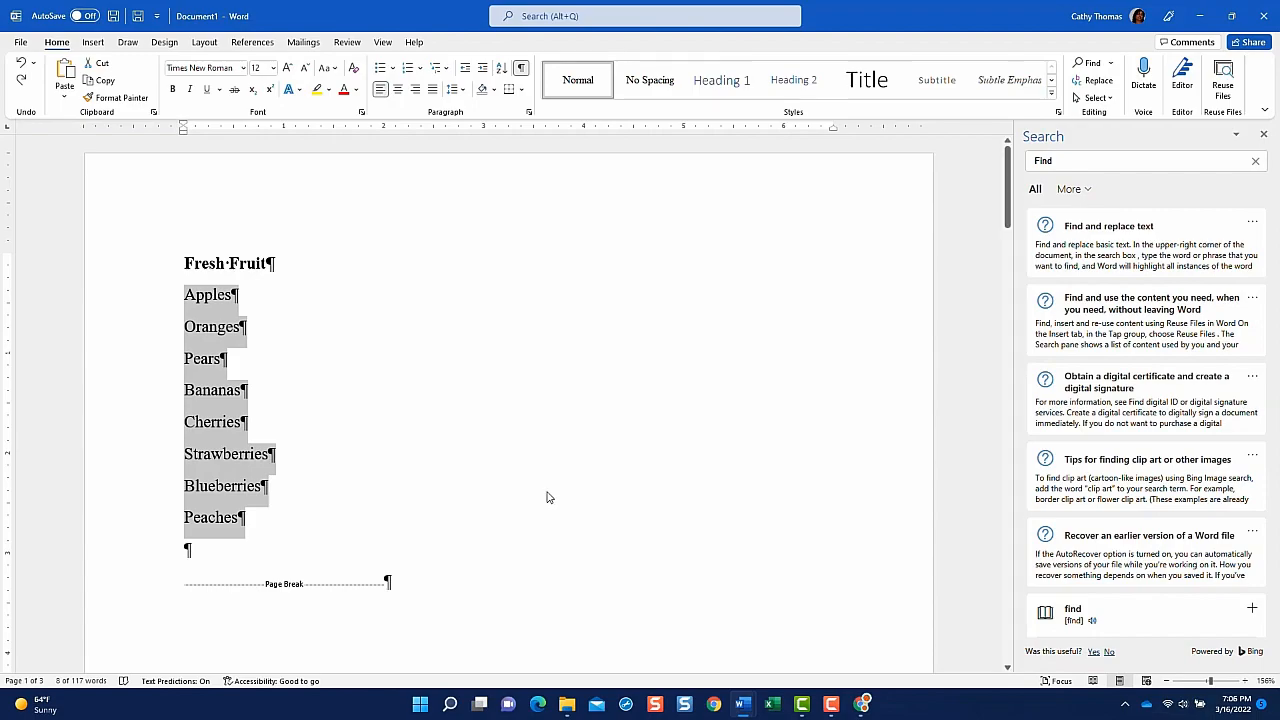
click(380, 68)
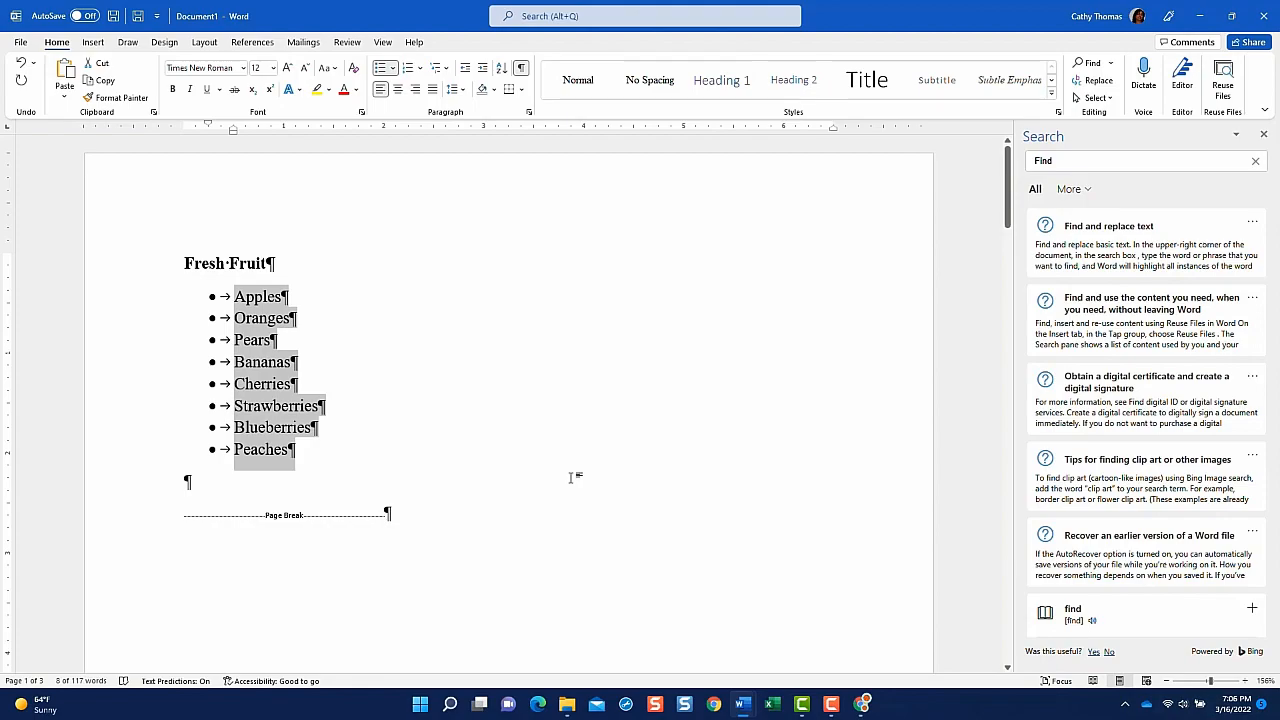
Turn off "Don't add space between paragraphs of the same style" for the fruit list and convert it to a numbered list.
click(529, 113)
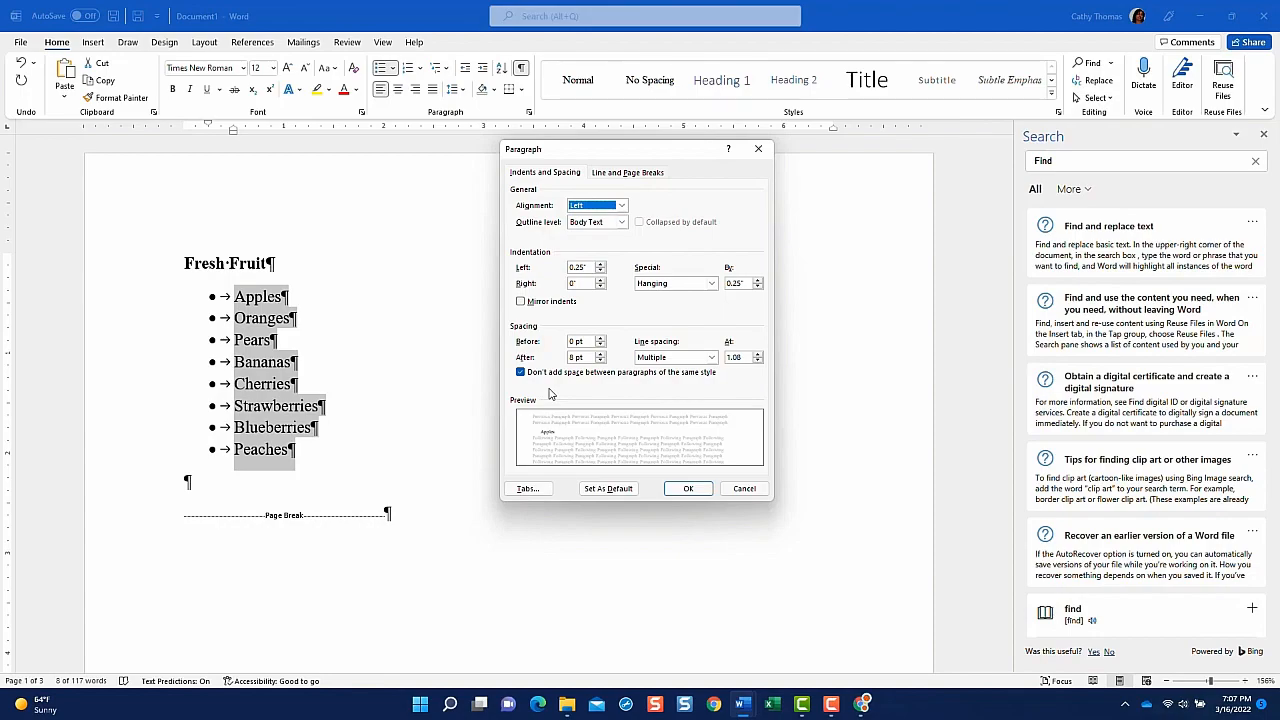
click(521, 372)
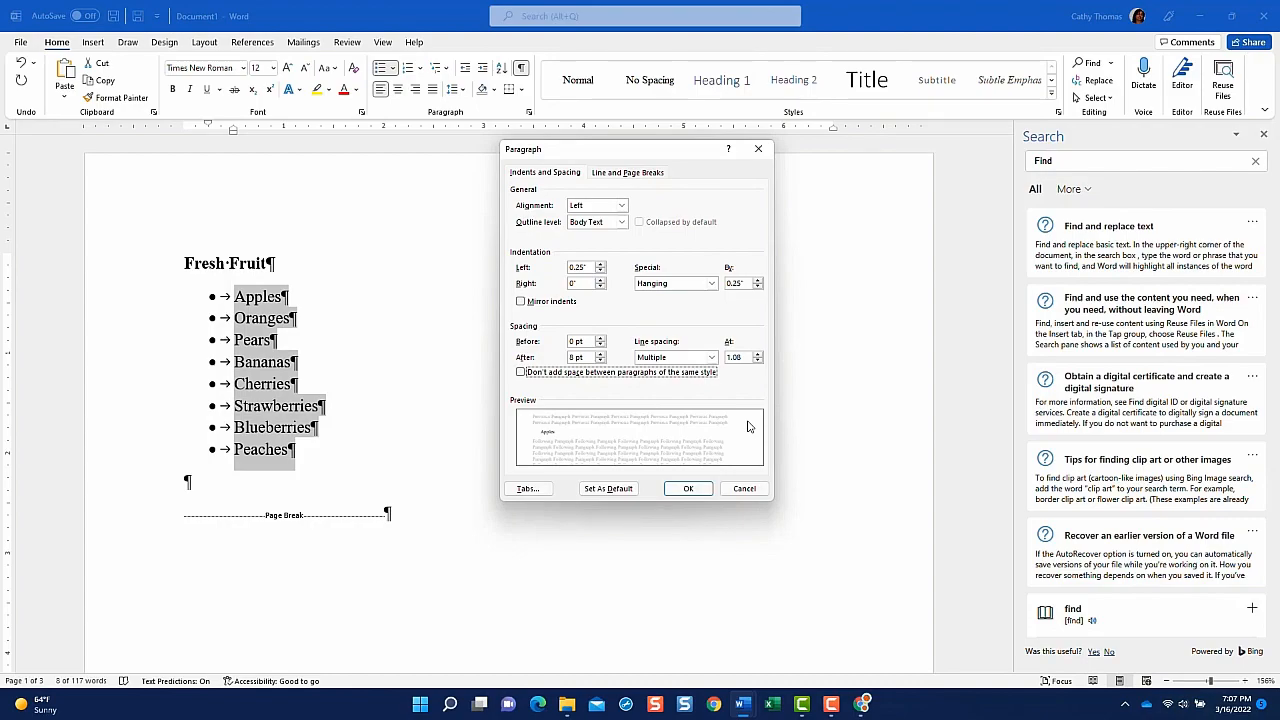
click(697, 487)
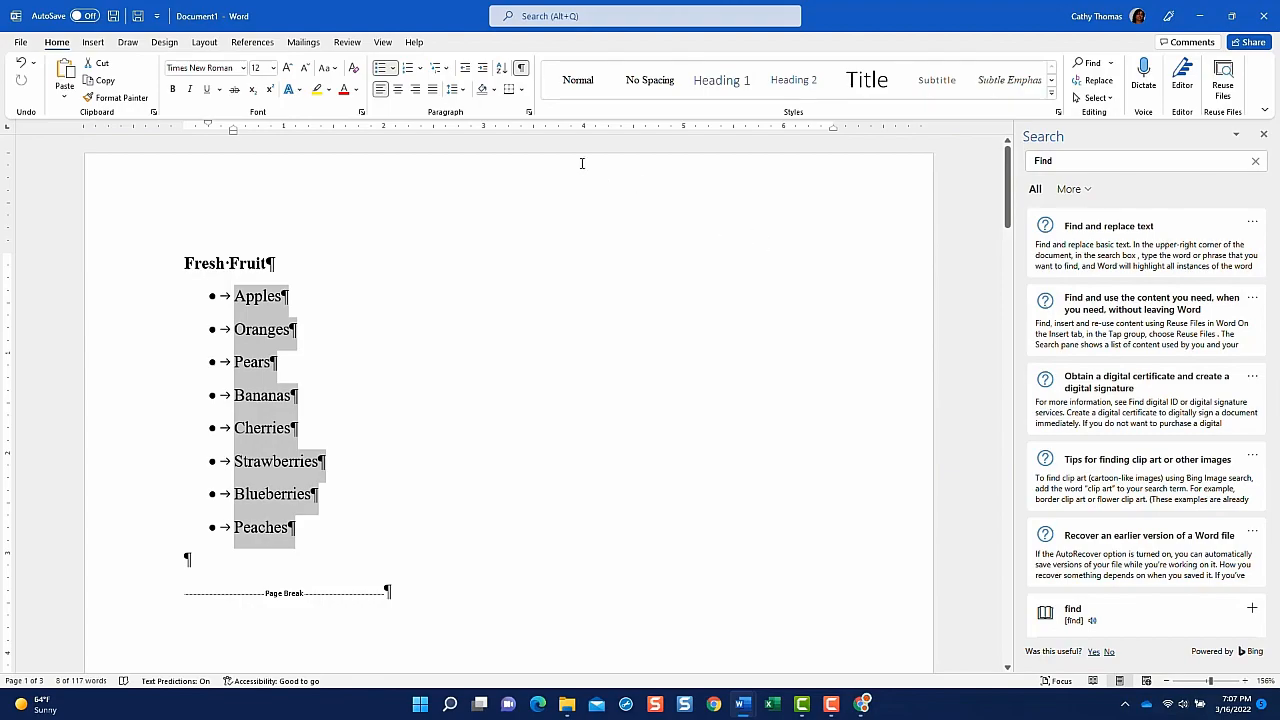
click(409, 70)
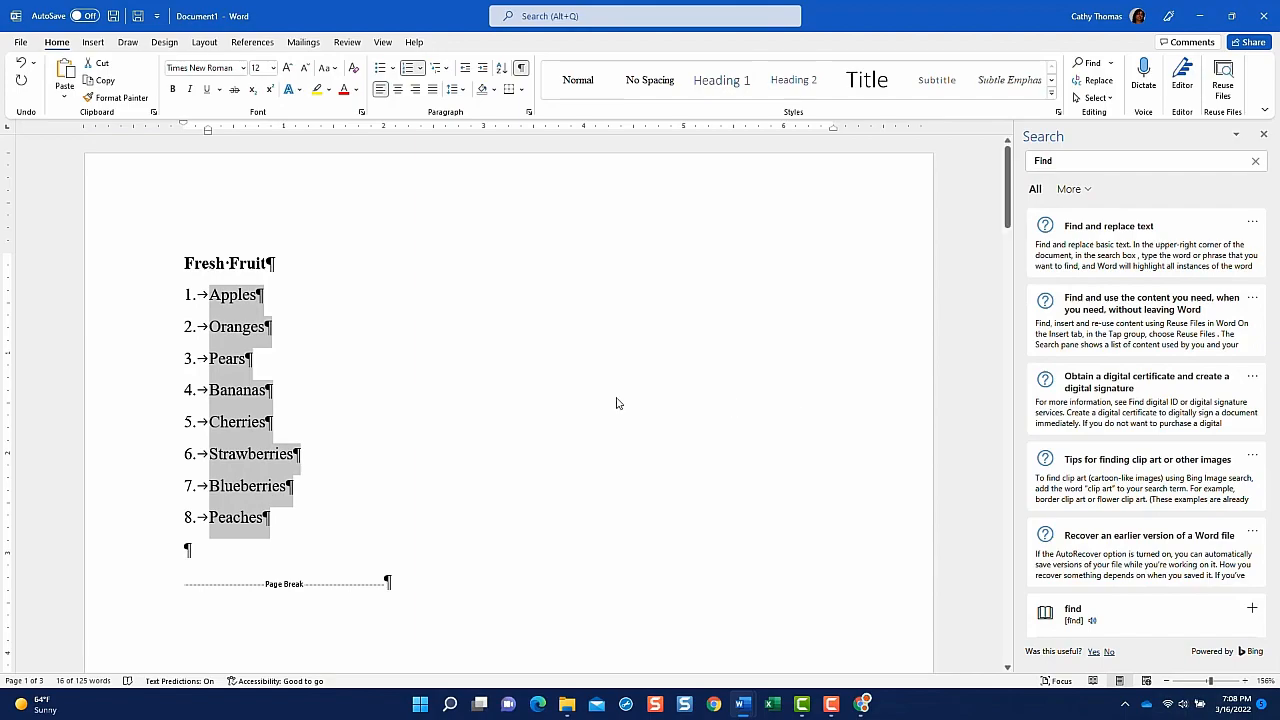
Align the over-indented "For existing text" bullet under "How to Fix a Bulleted or Numbered List" by removing and reapplying its bullet.
scroll(582, 399, down, 5)
scroll(582, 399, down, 15)
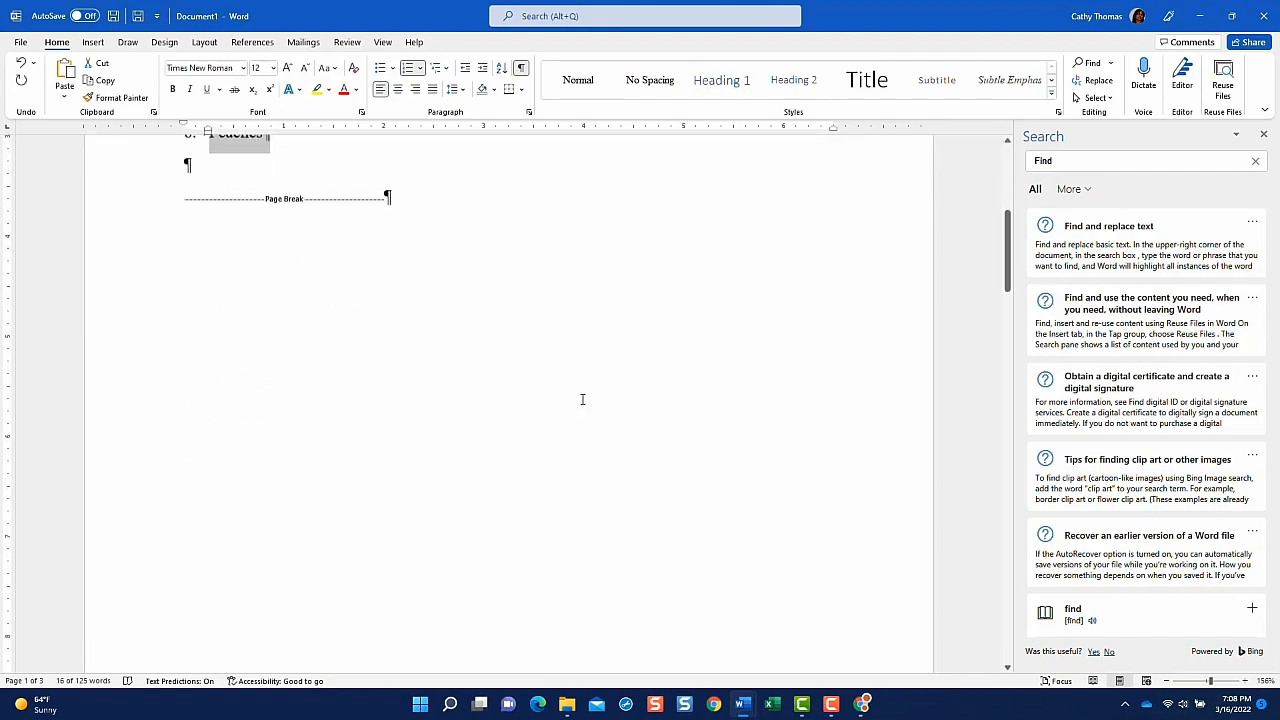
scroll(582, 399, down, 5)
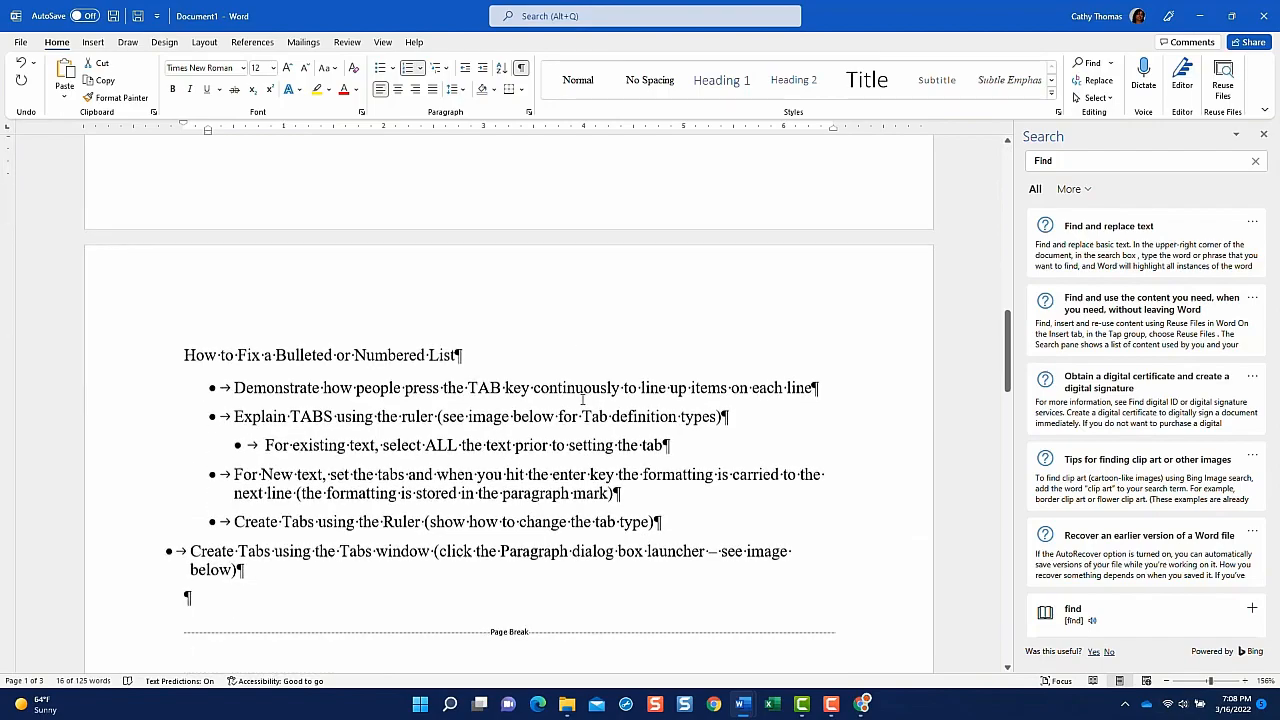
scroll(582, 399, up, 1)
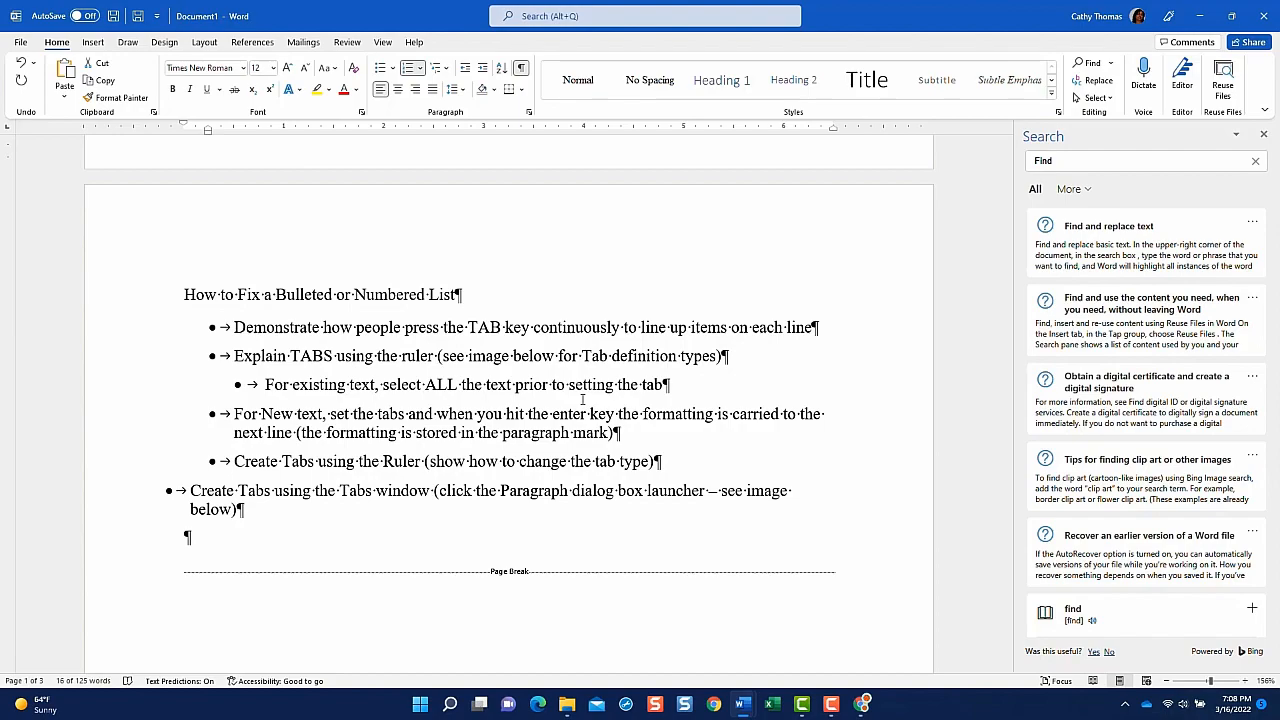
click(155, 388)
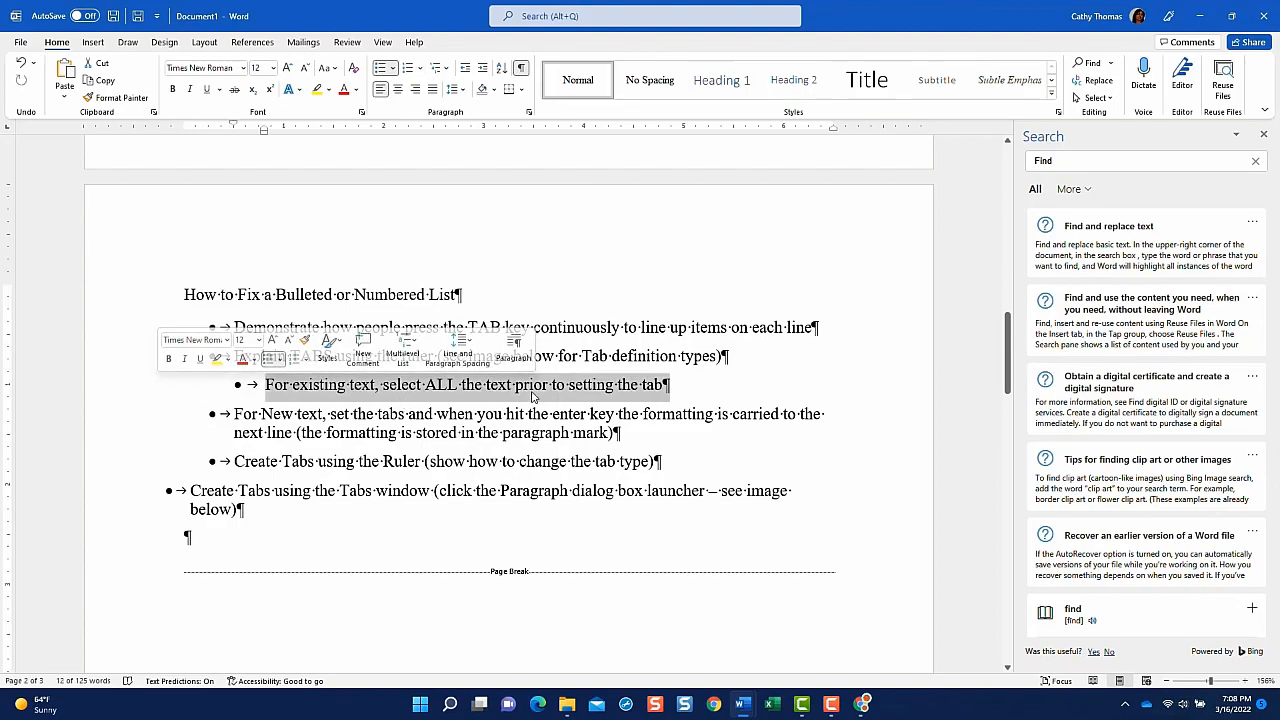
click(380, 68)
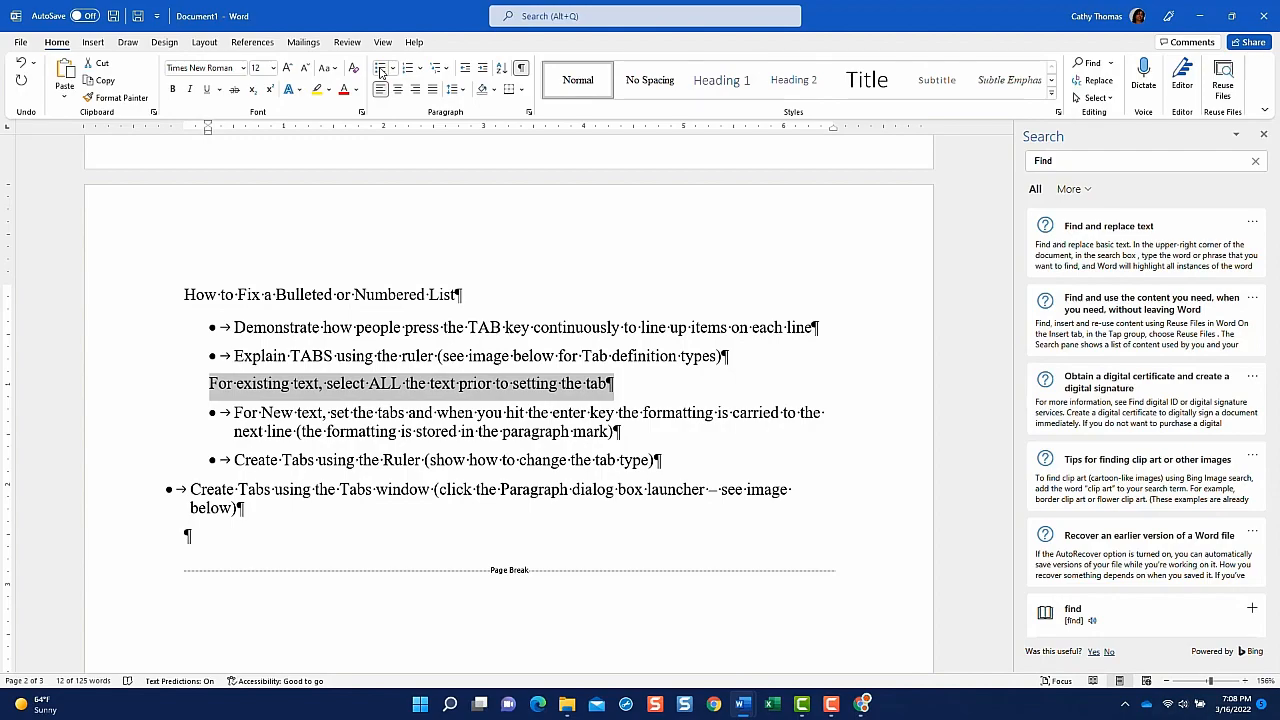
click(380, 68)
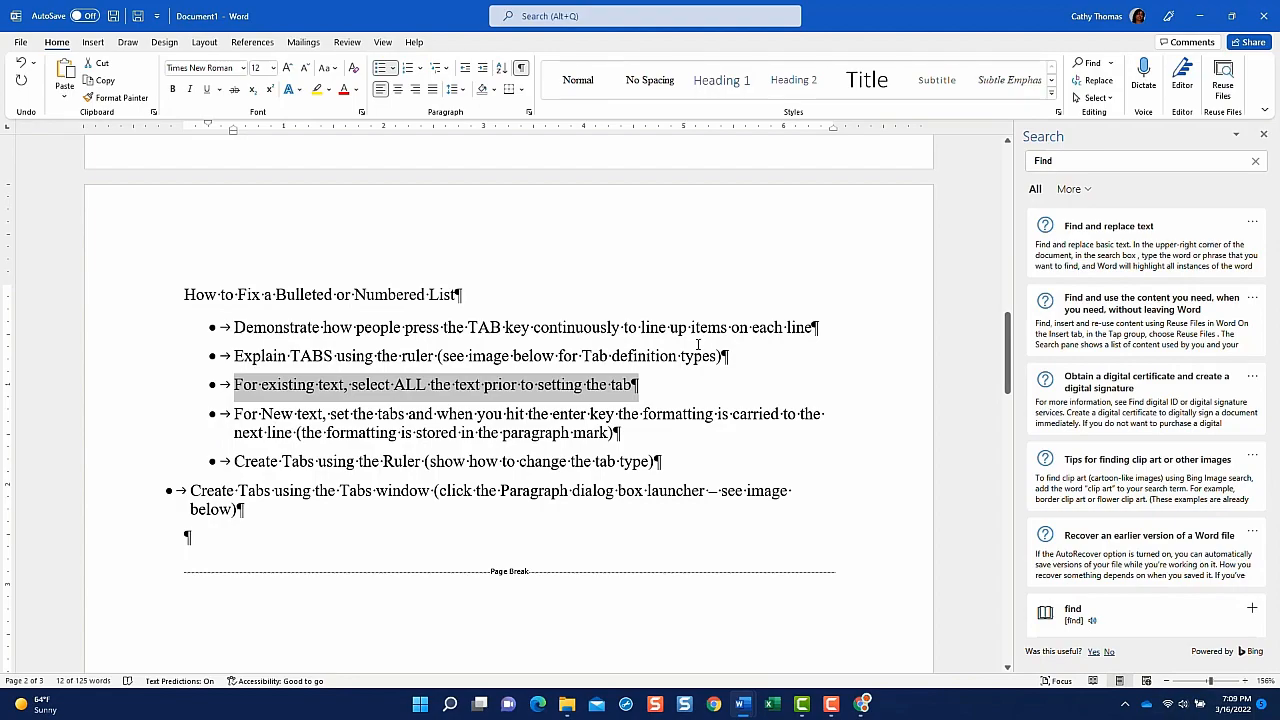
Copy the paragraph mark of the "Create Tabs using the Ruler" item and paste it over the mark of the misaligned last bullet.
click(245, 508)
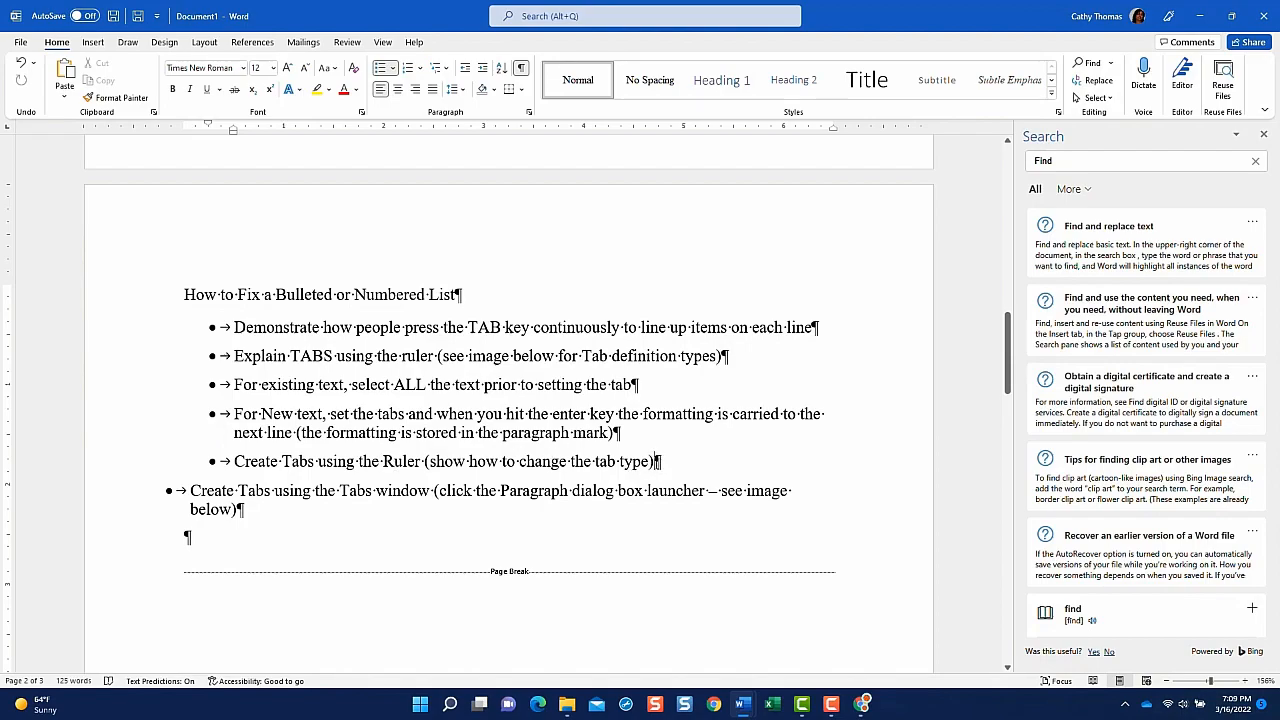
drag(652, 461, 662, 461)
right_click(659, 472)
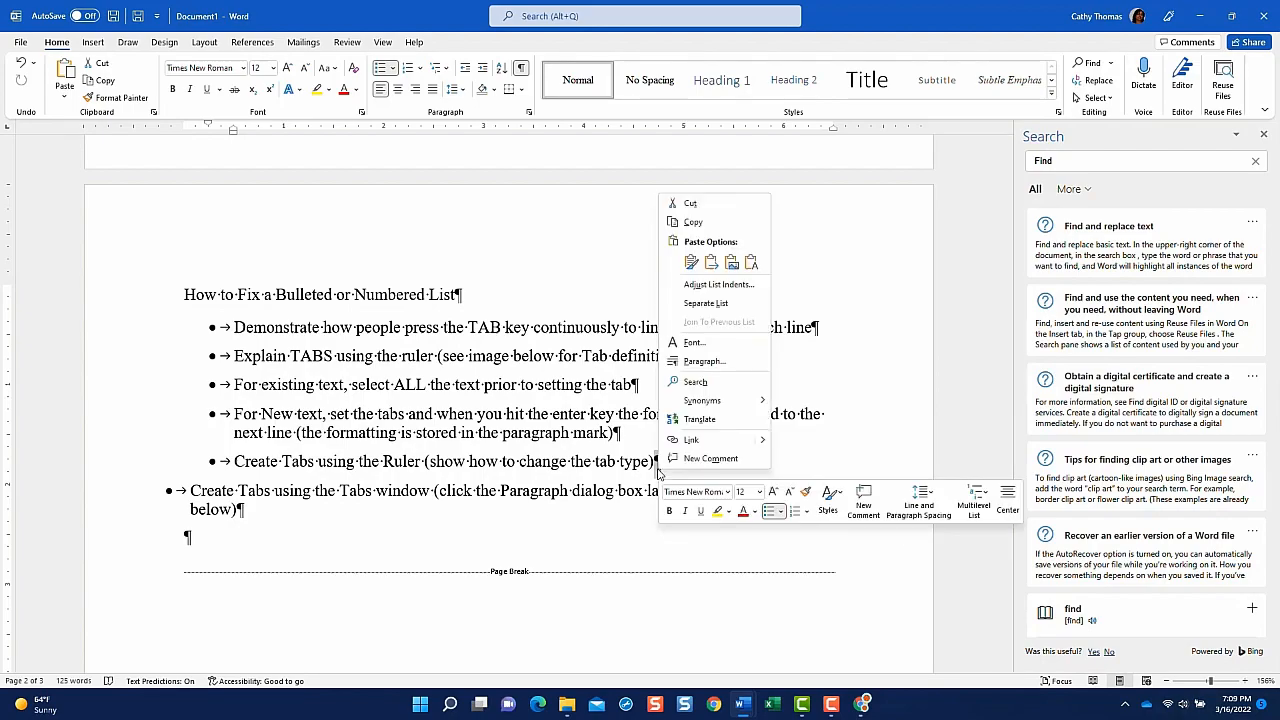
click(702, 219)
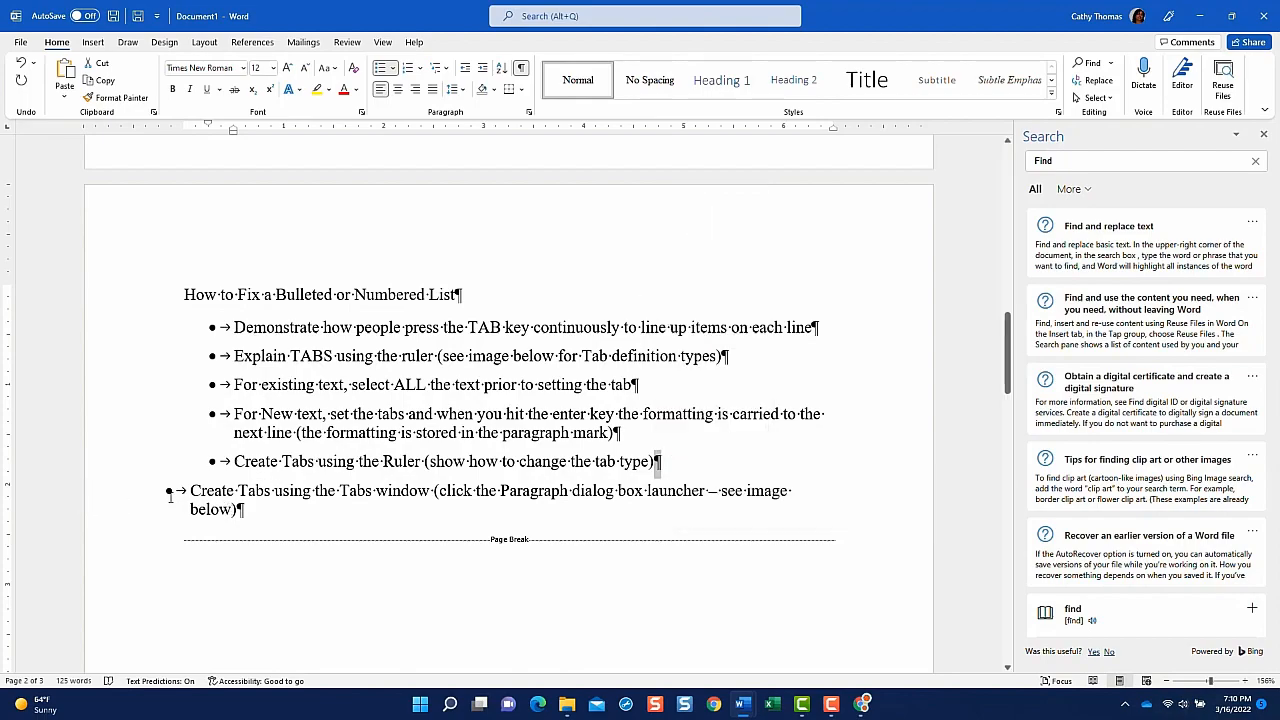
drag(239, 511, 255, 512)
right_click(240, 515)
click(275, 306)
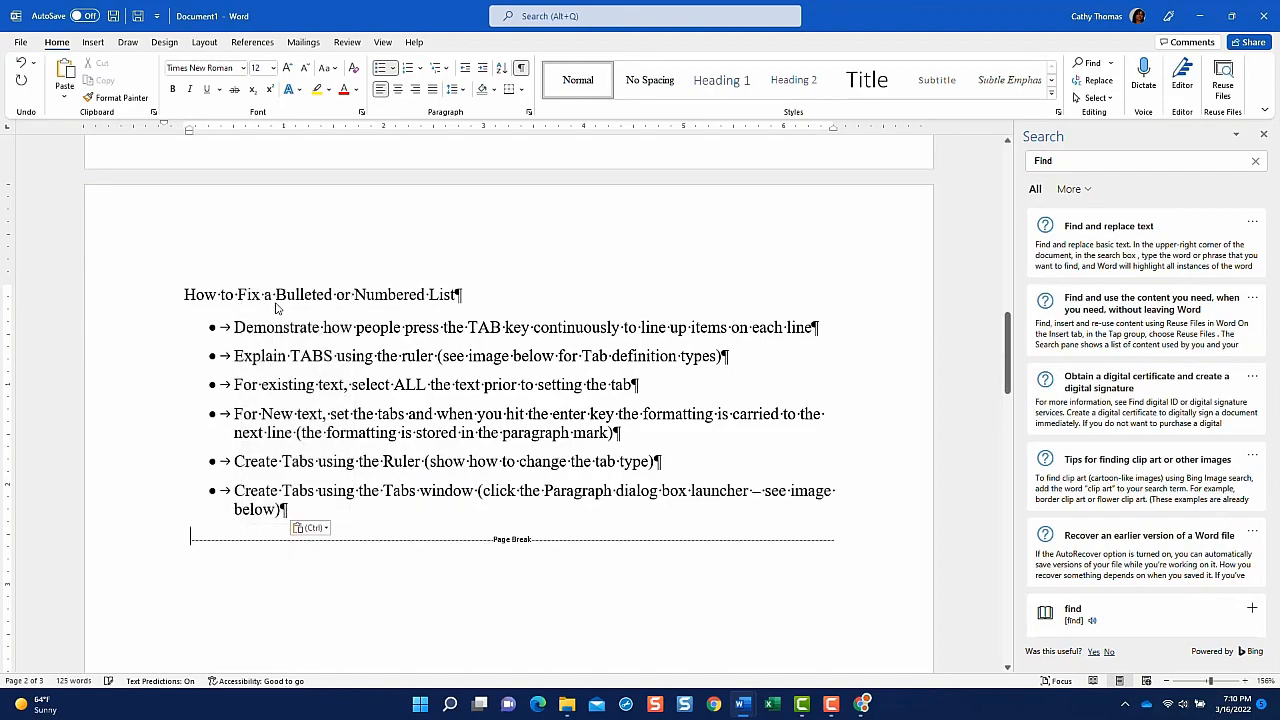
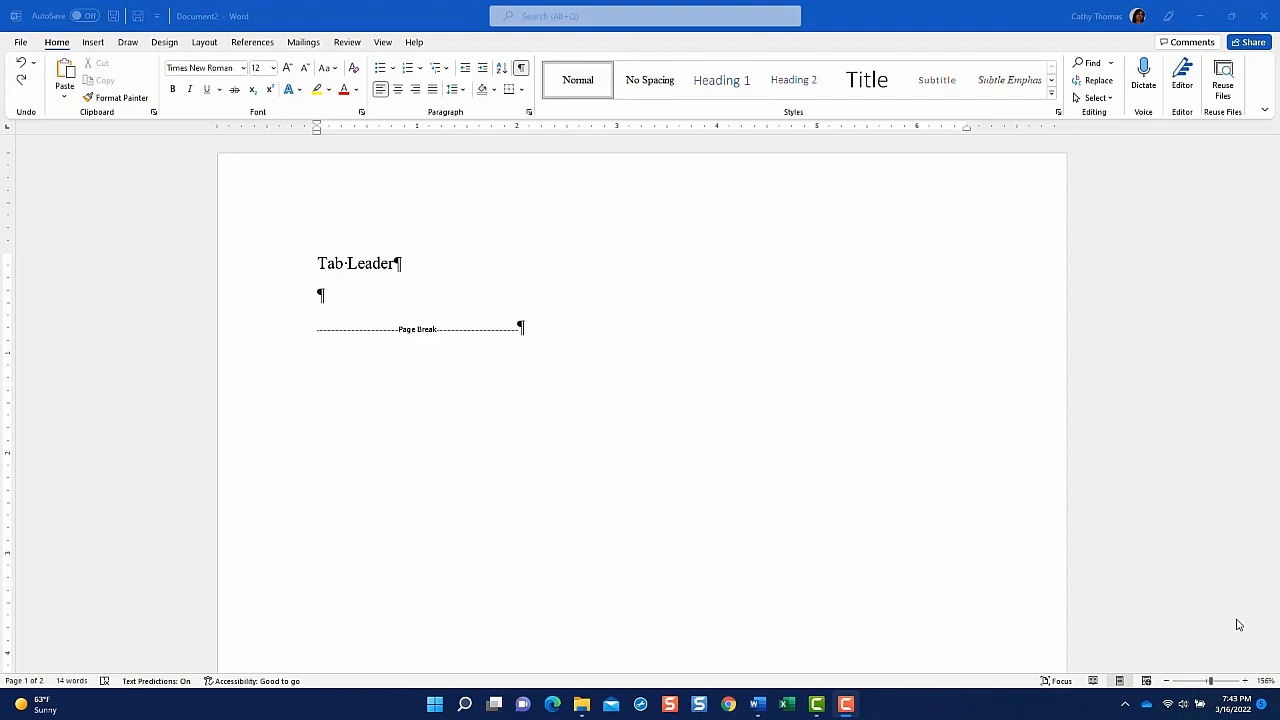
Set a left-aligned tab stop at 5.5" with dotted leader style 2 on the empty line below "Tab Leader".
click(333, 298)
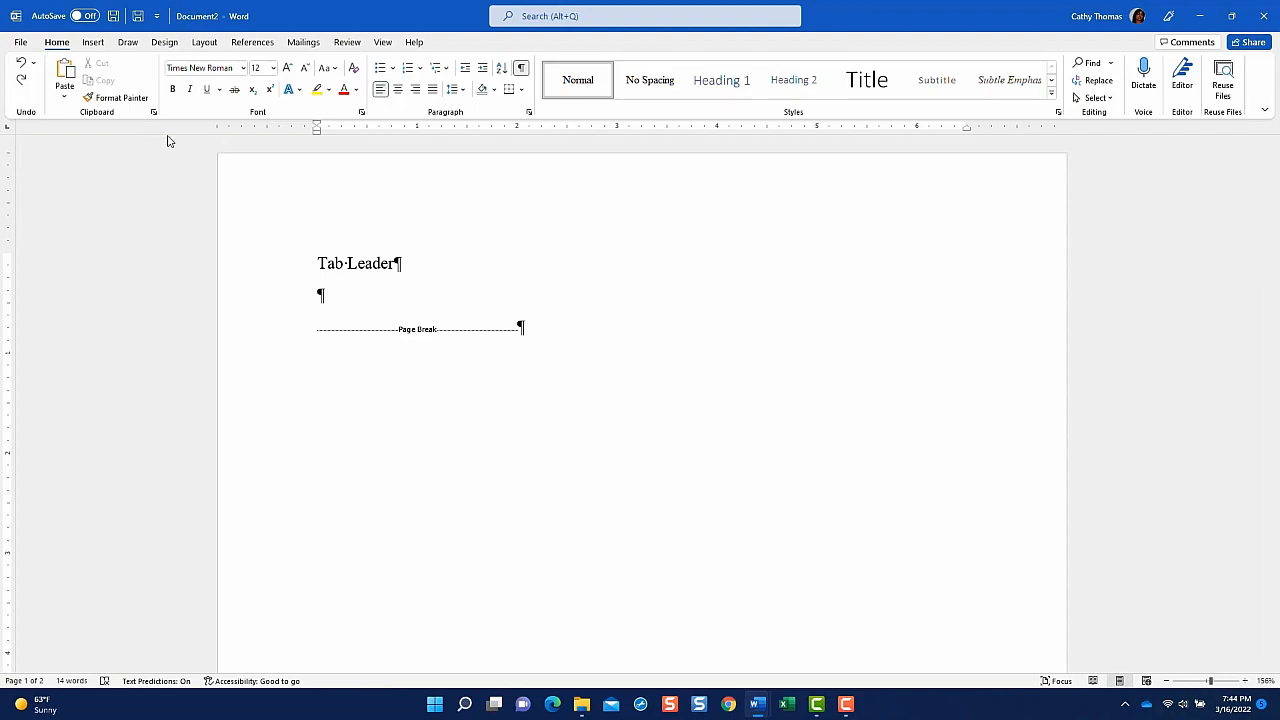
click(384, 43)
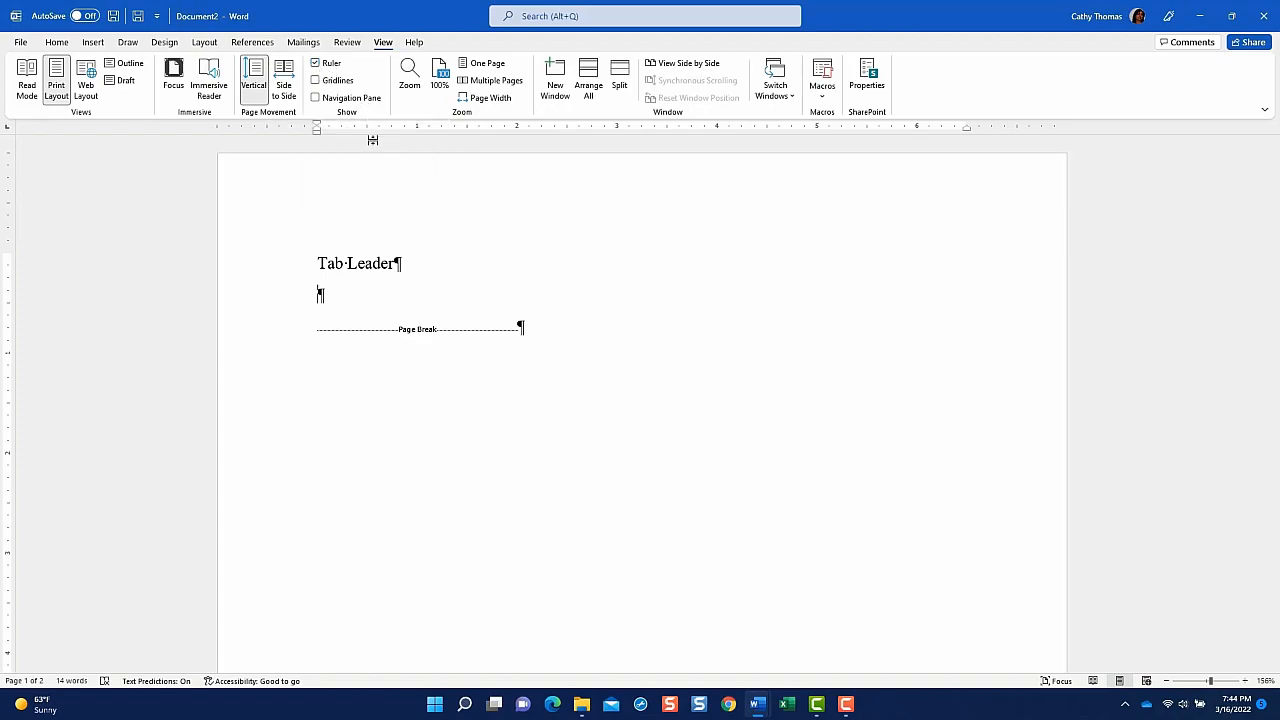
click(57, 43)
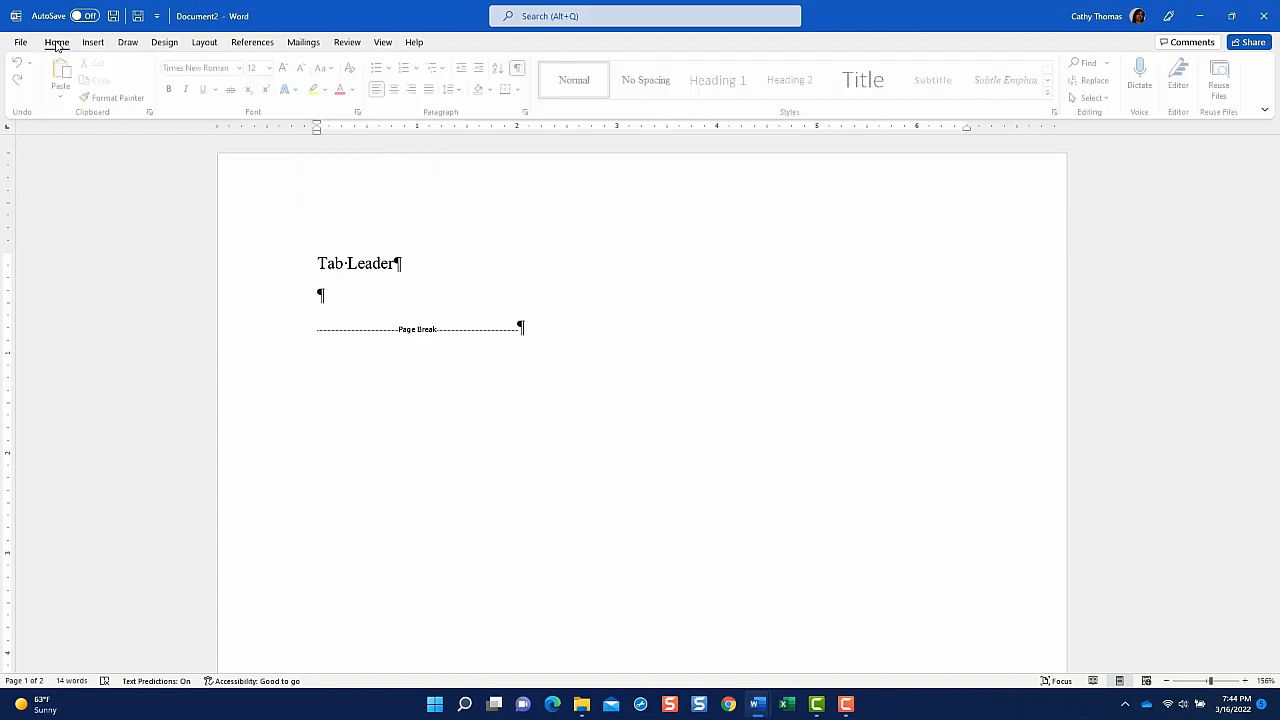
click(530, 113)
click(539, 491)
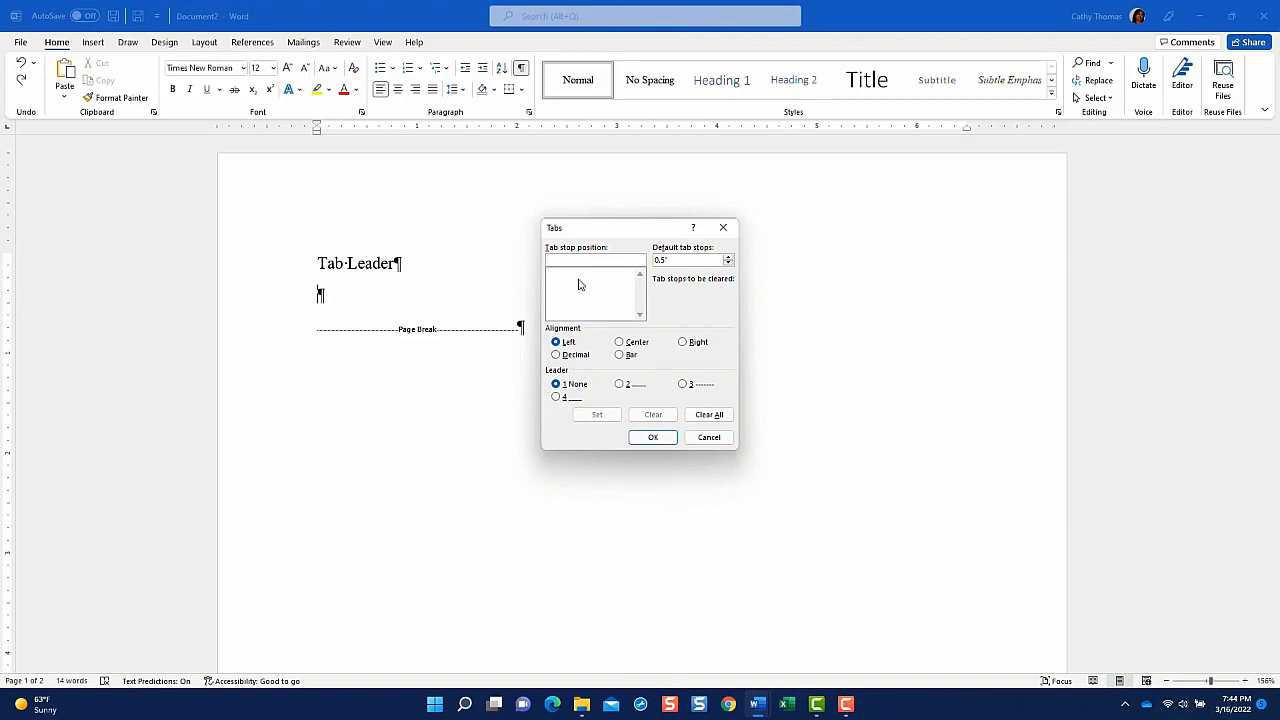
text(5.5)
click(620, 385)
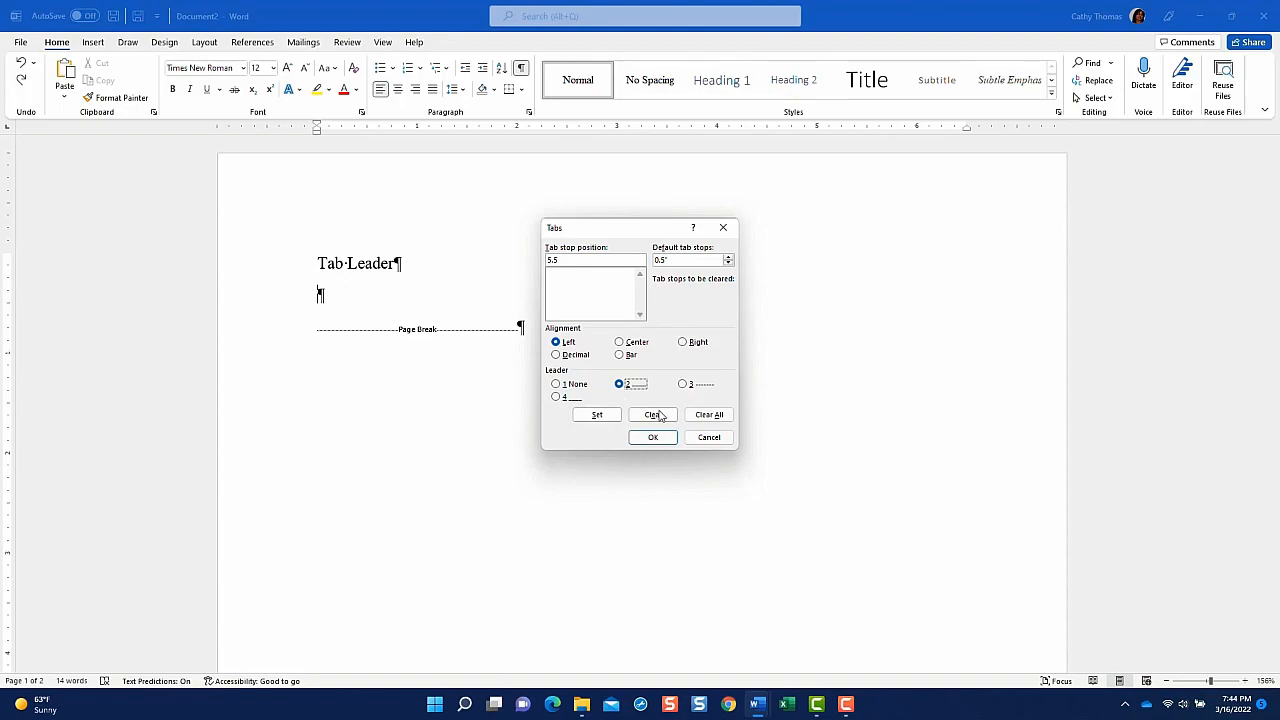
click(604, 418)
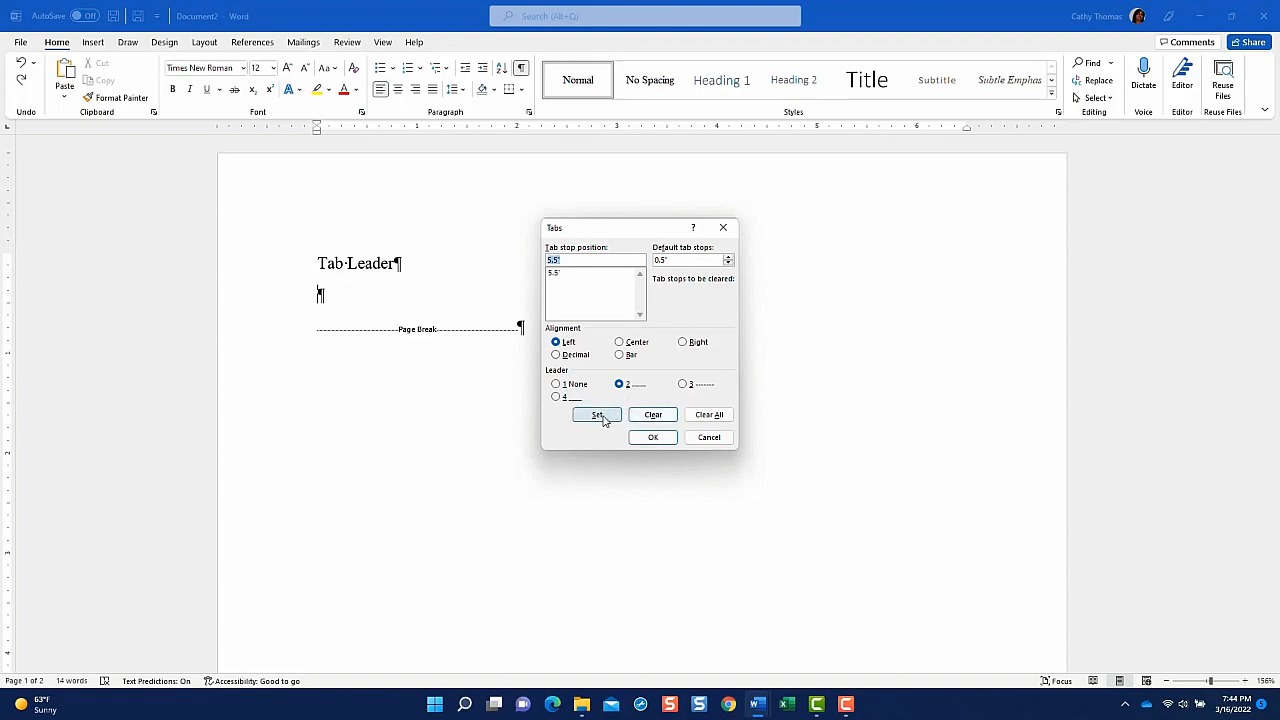
click(653, 438)
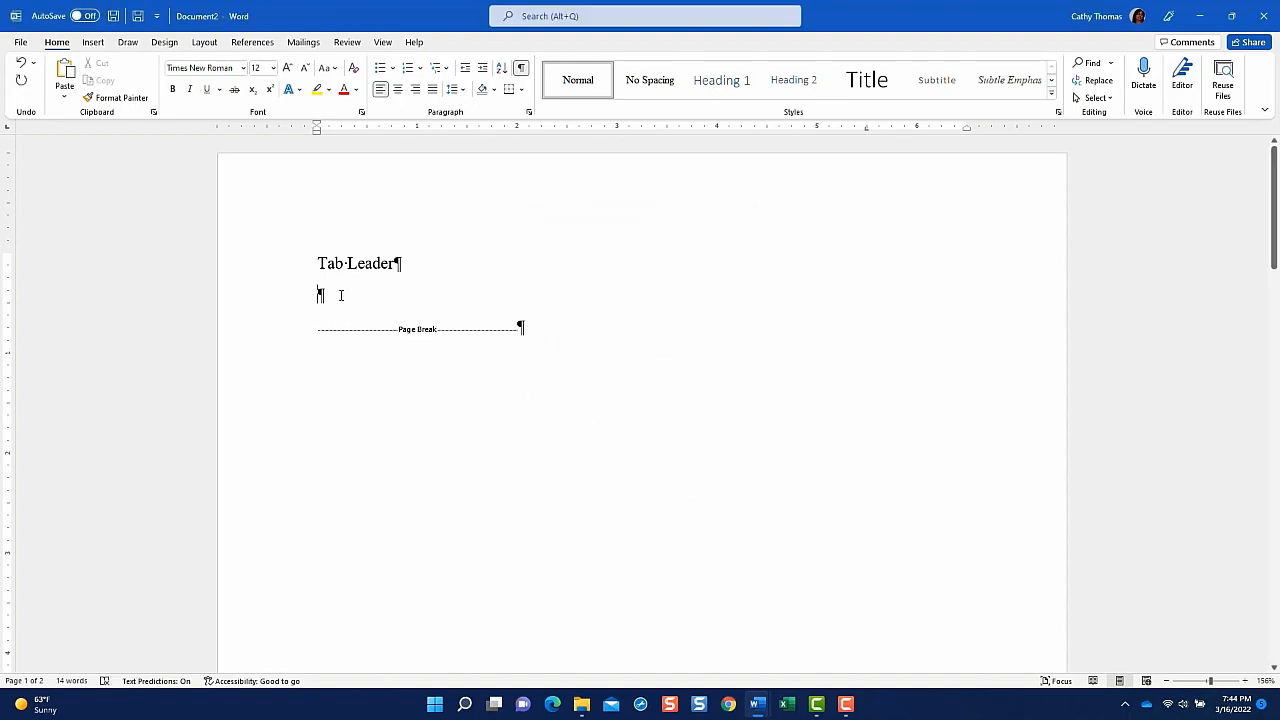
Enter "Introduction" with a tab leader running to page number 1, and start a new line below it.
text(Intro)
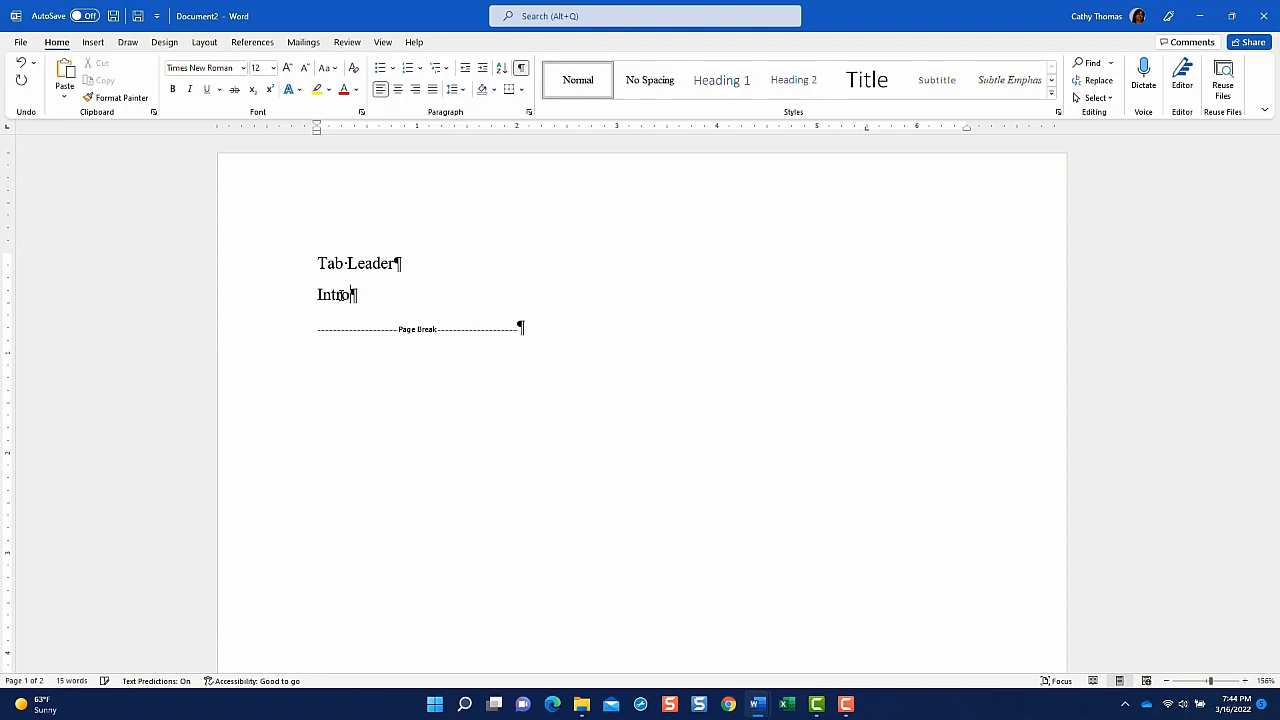
text(duction)
key(Tab)
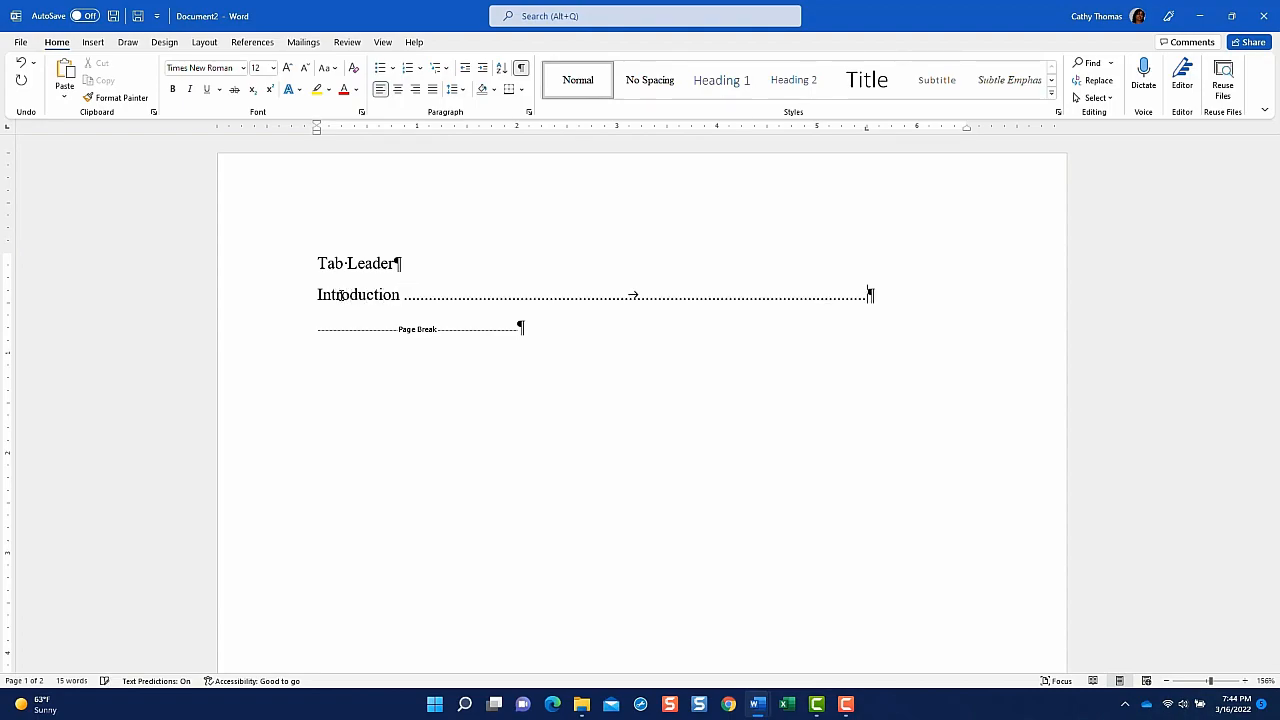
text(1)
key(Return)
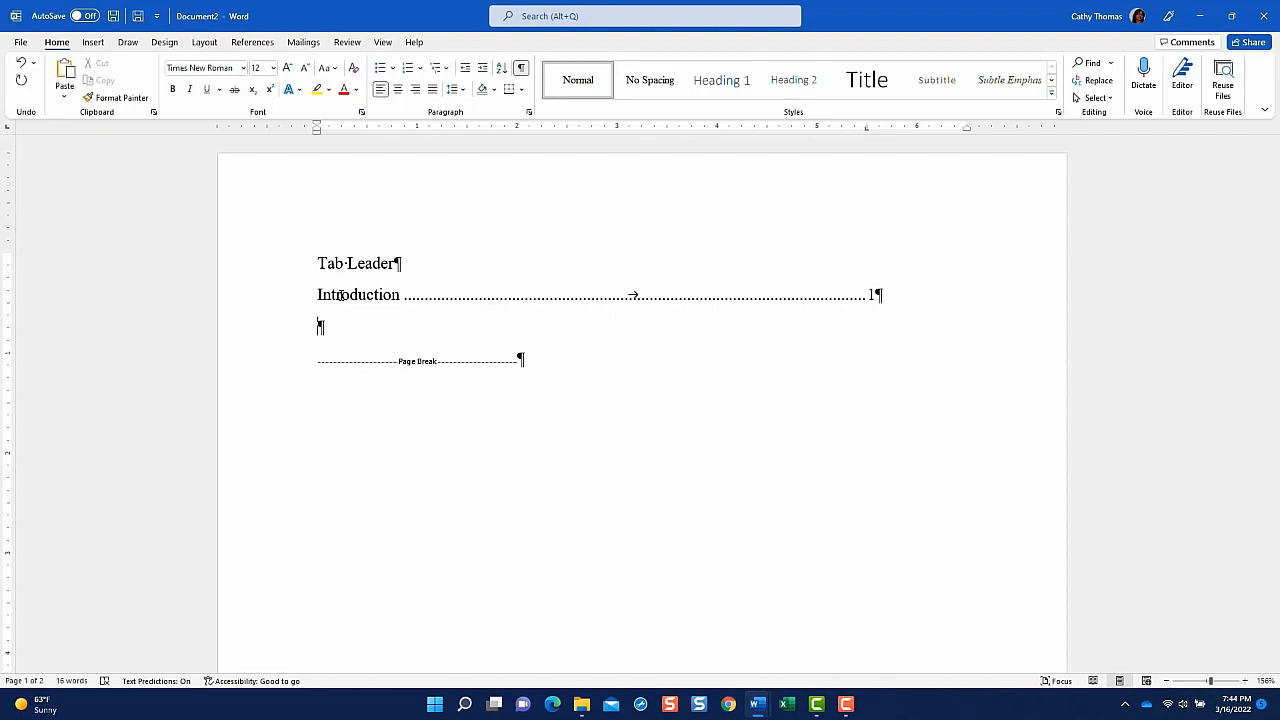
Add the tab-leader entries "Chapter One" with page number 4 and "Chapter Two" with page number 8.
text(Chapter One)
key(Tab)
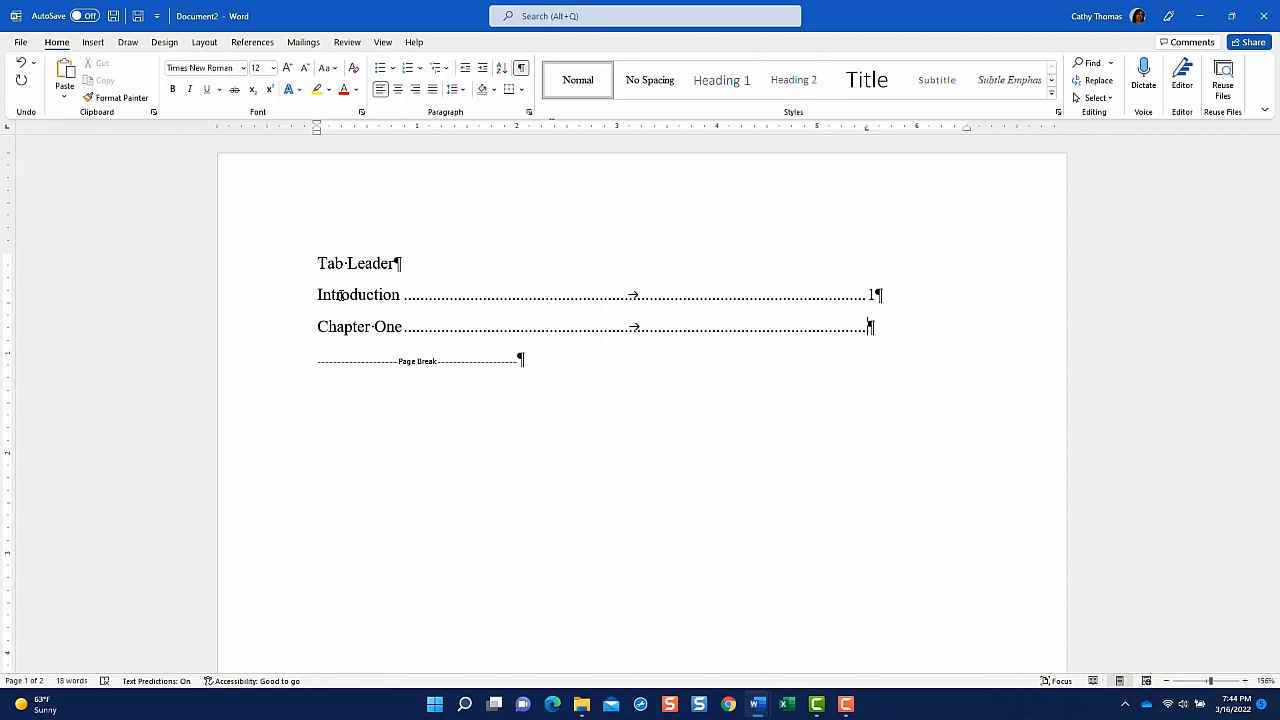
text(4)
key(Return)
text(Chapter)
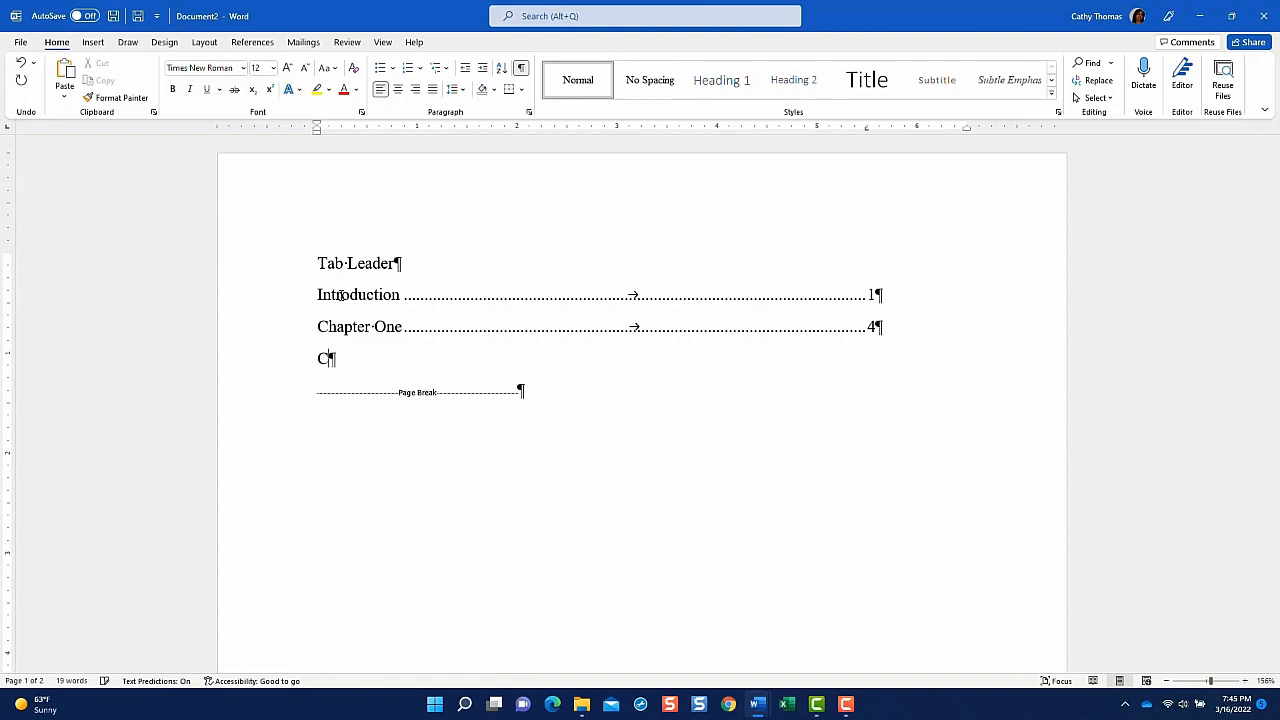
text( Two)
key(Tab)
text(8)
key(Return)
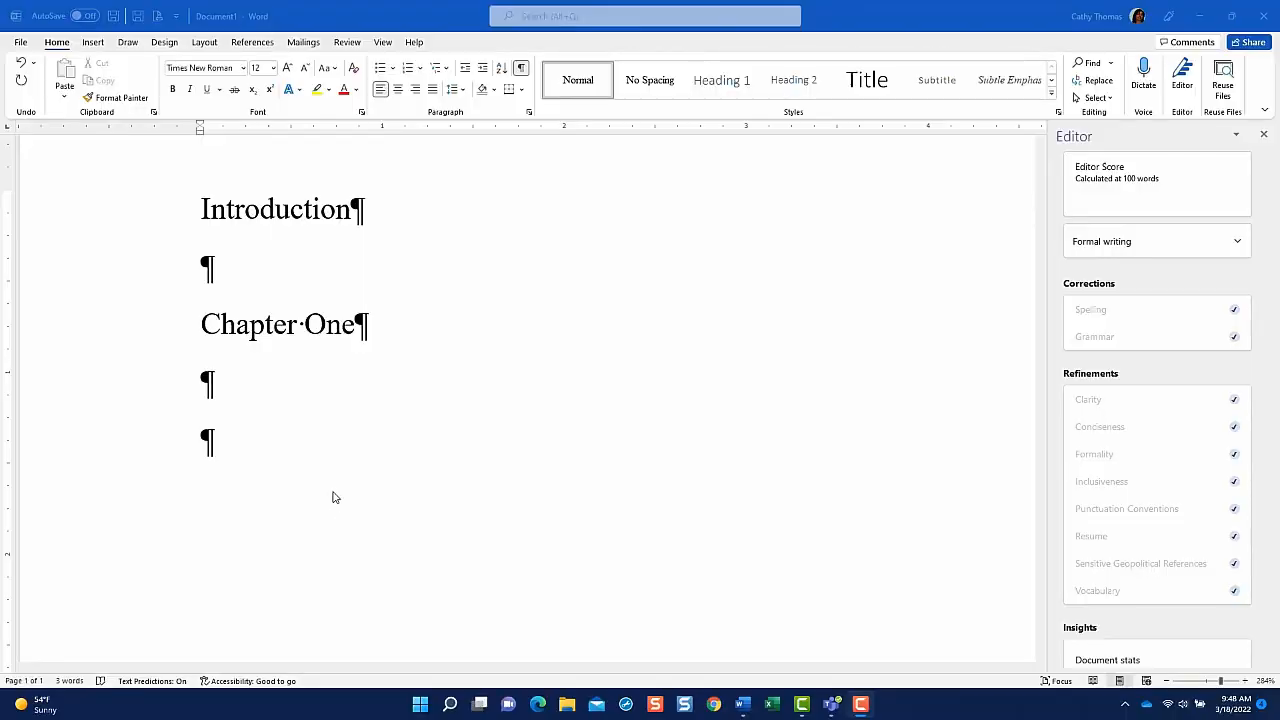
In Document1, apply the Heading 1 style to "Introduction" and Heading 2 to "Chapter One".
click(129, 213)
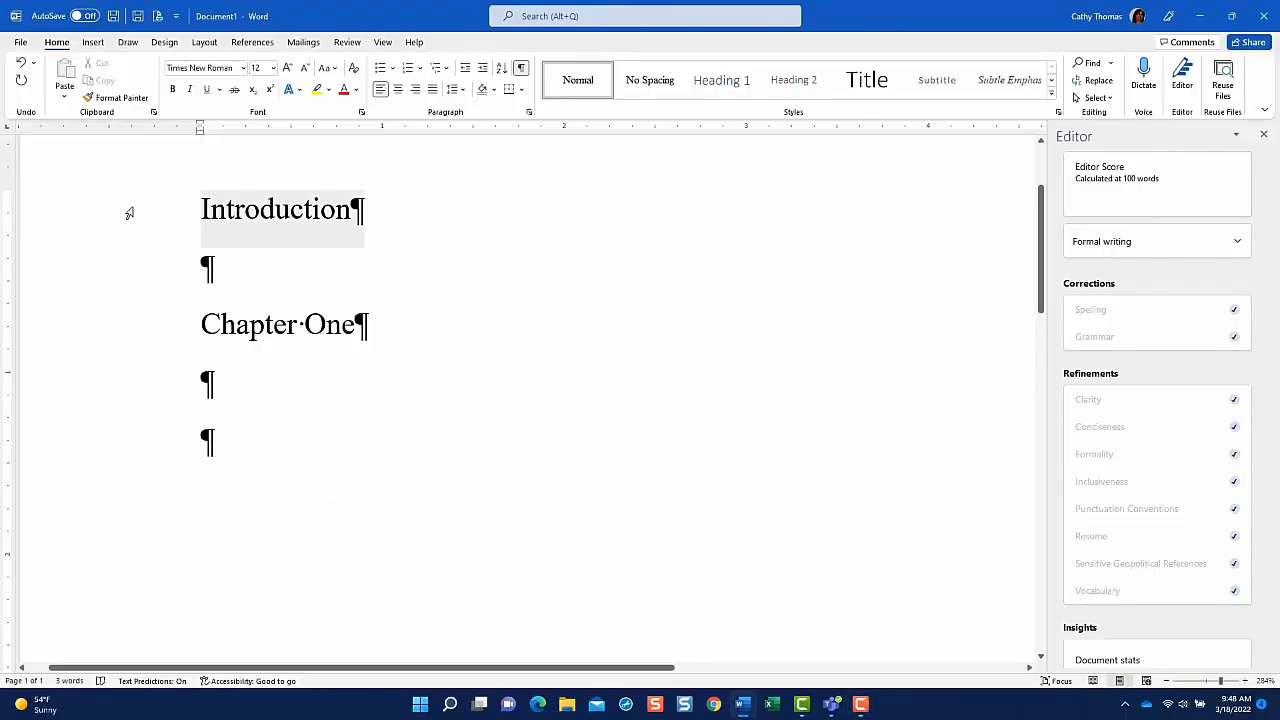
click(733, 83)
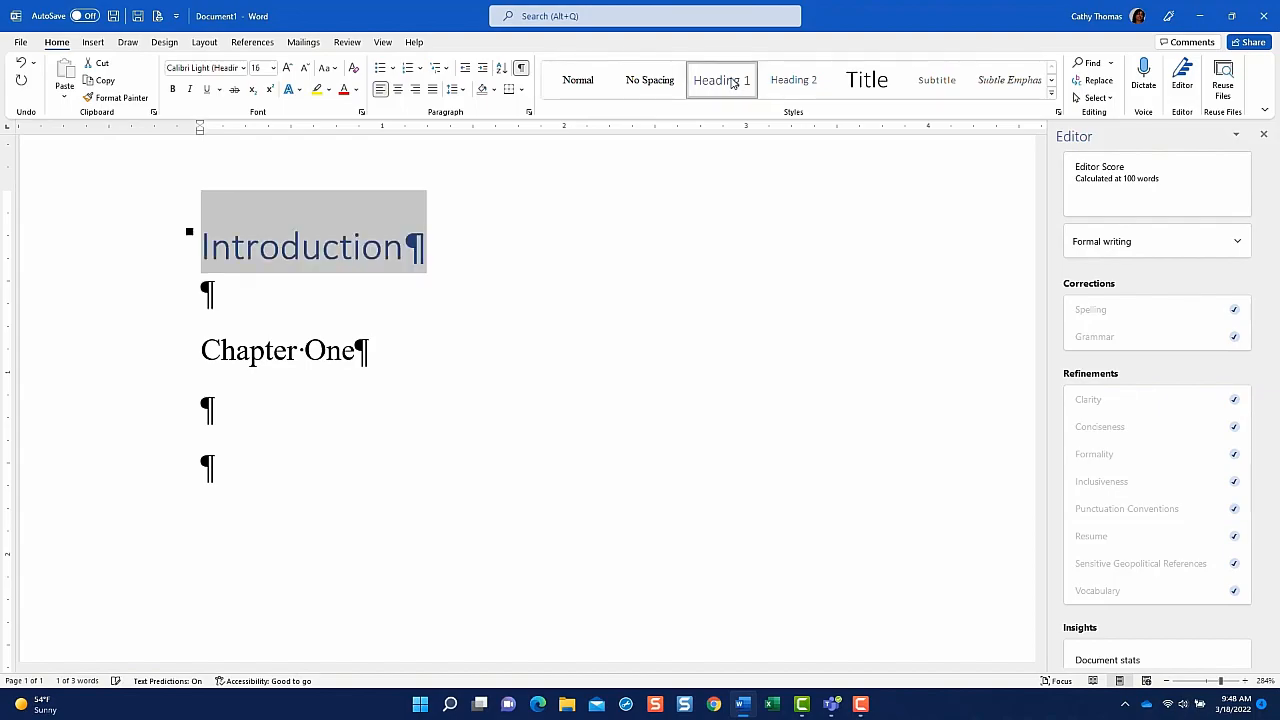
click(172, 358)
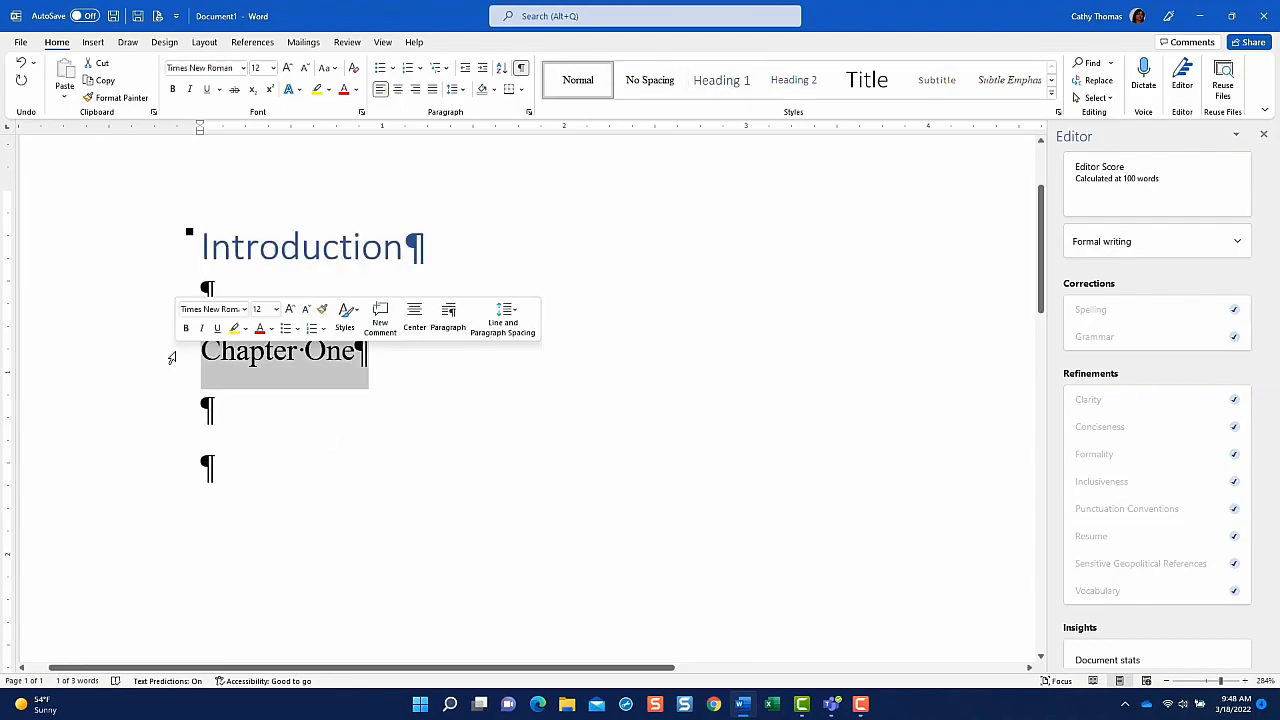
click(795, 85)
Insert the built-in Automatic Table 1 table of contents below the "Chapter One" heading.
click(603, 400)
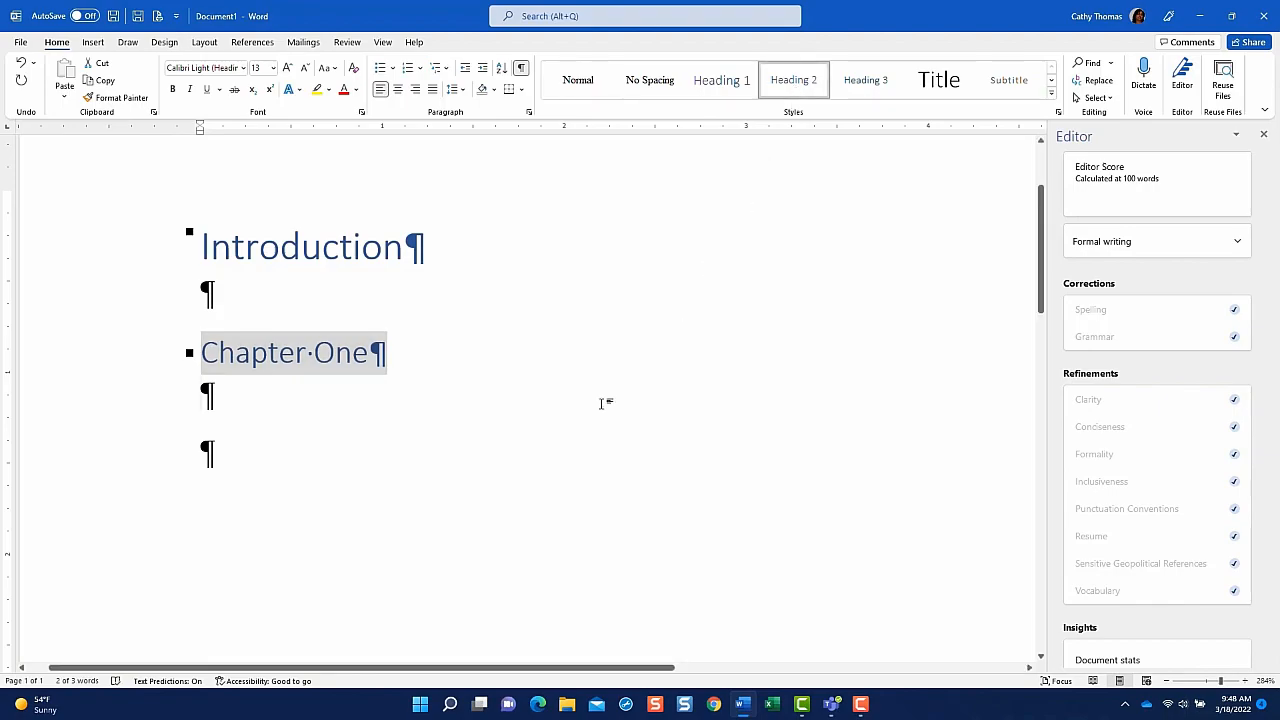
click(240, 43)
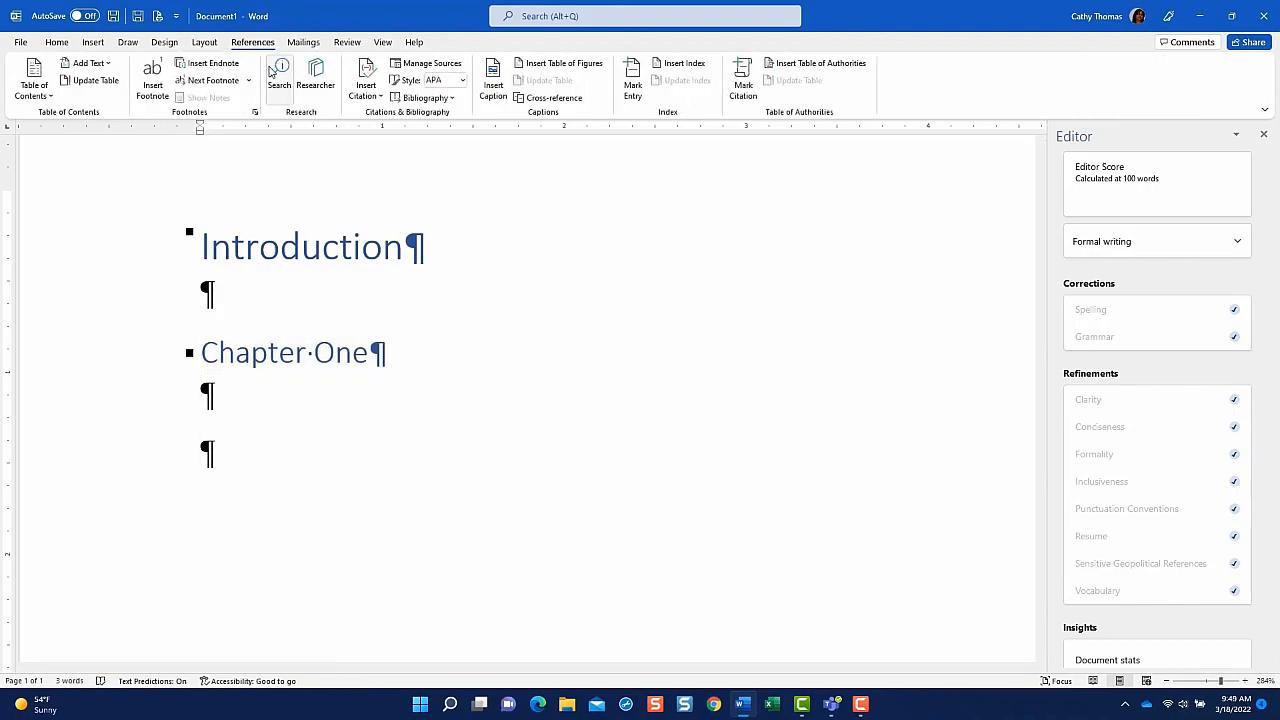
click(40, 106)
click(66, 163)
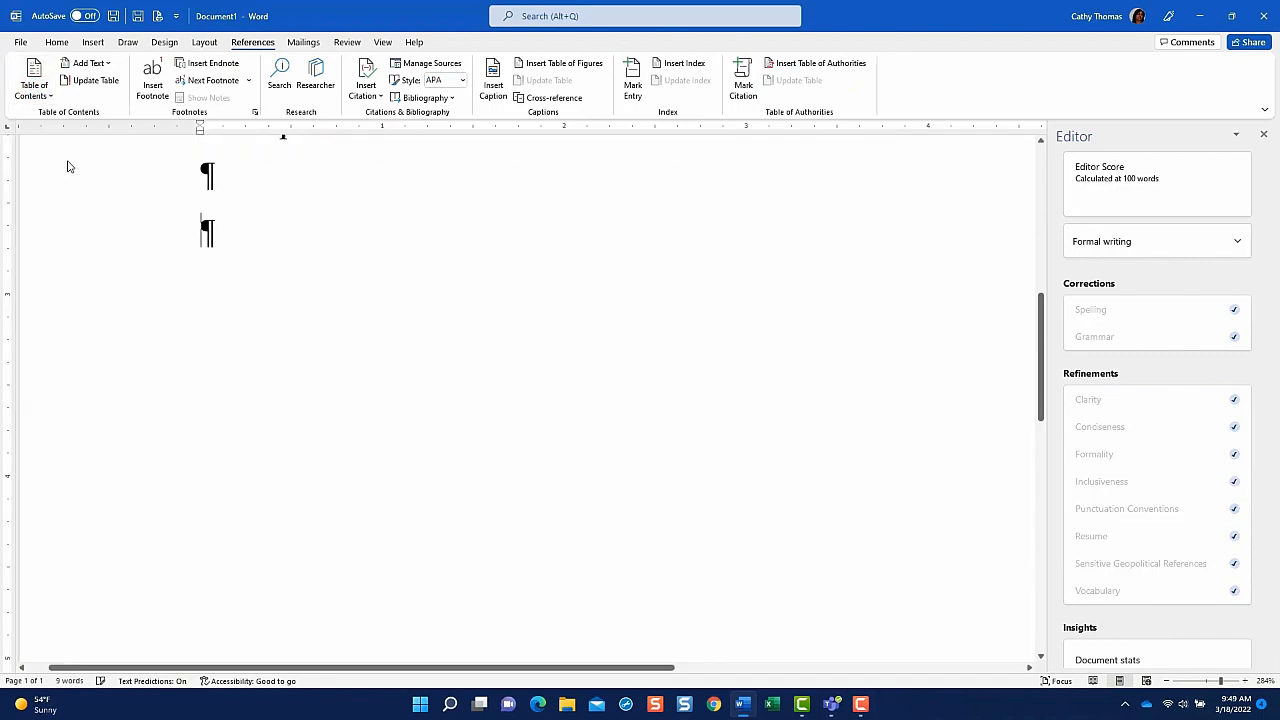
scroll(440, 260, up, 5)
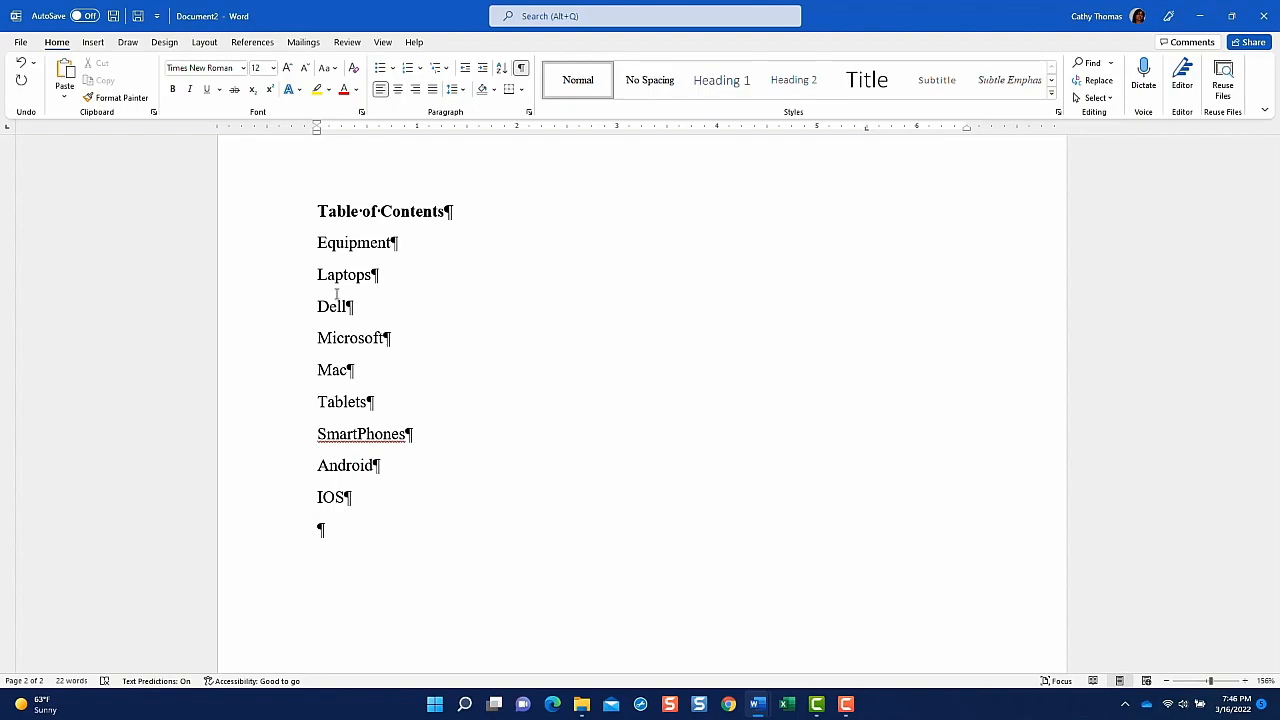
In Document2's "Table of Contents" list, apply the Heading 1 style to "Equipment" and Heading 2 to "Laptops".
click(257, 250)
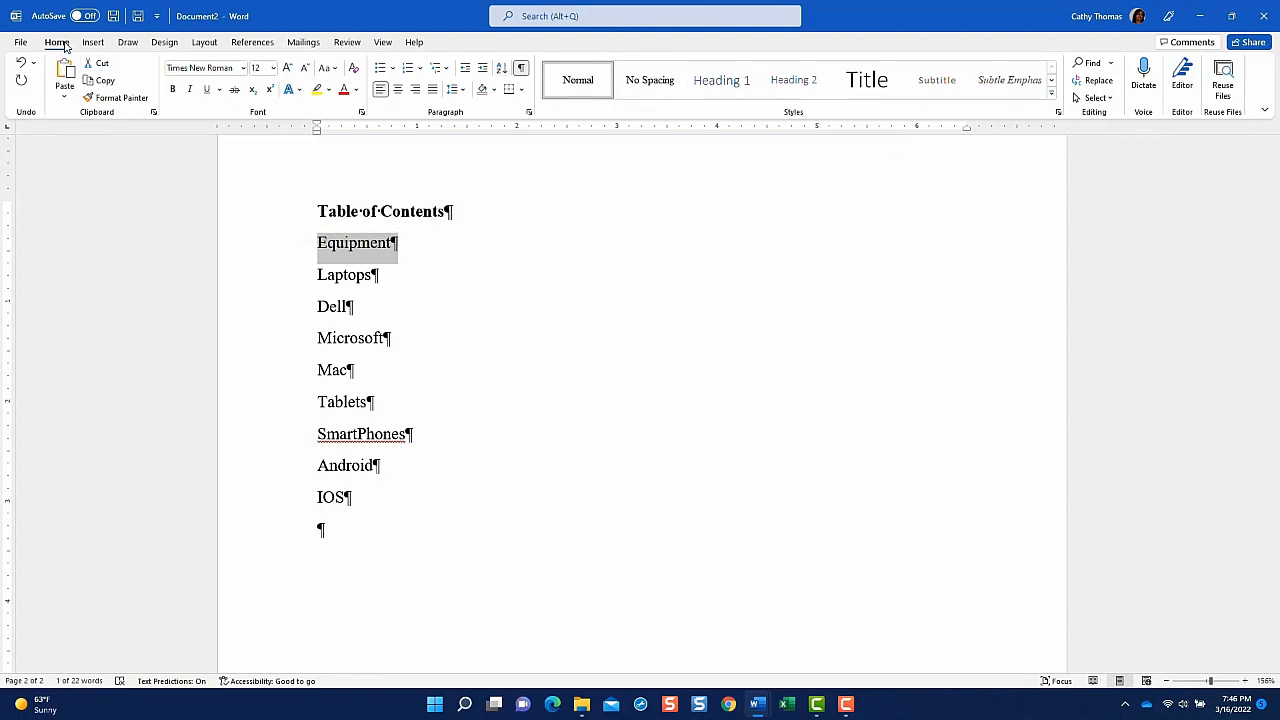
click(738, 87)
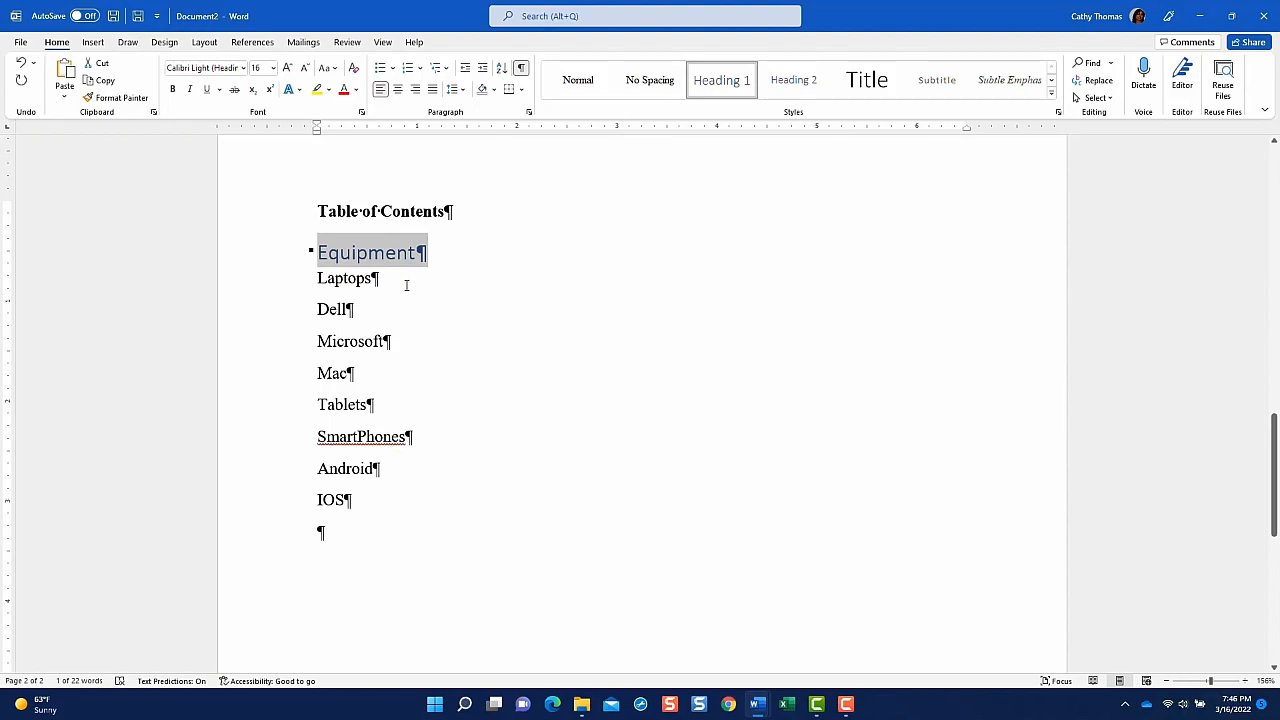
click(269, 284)
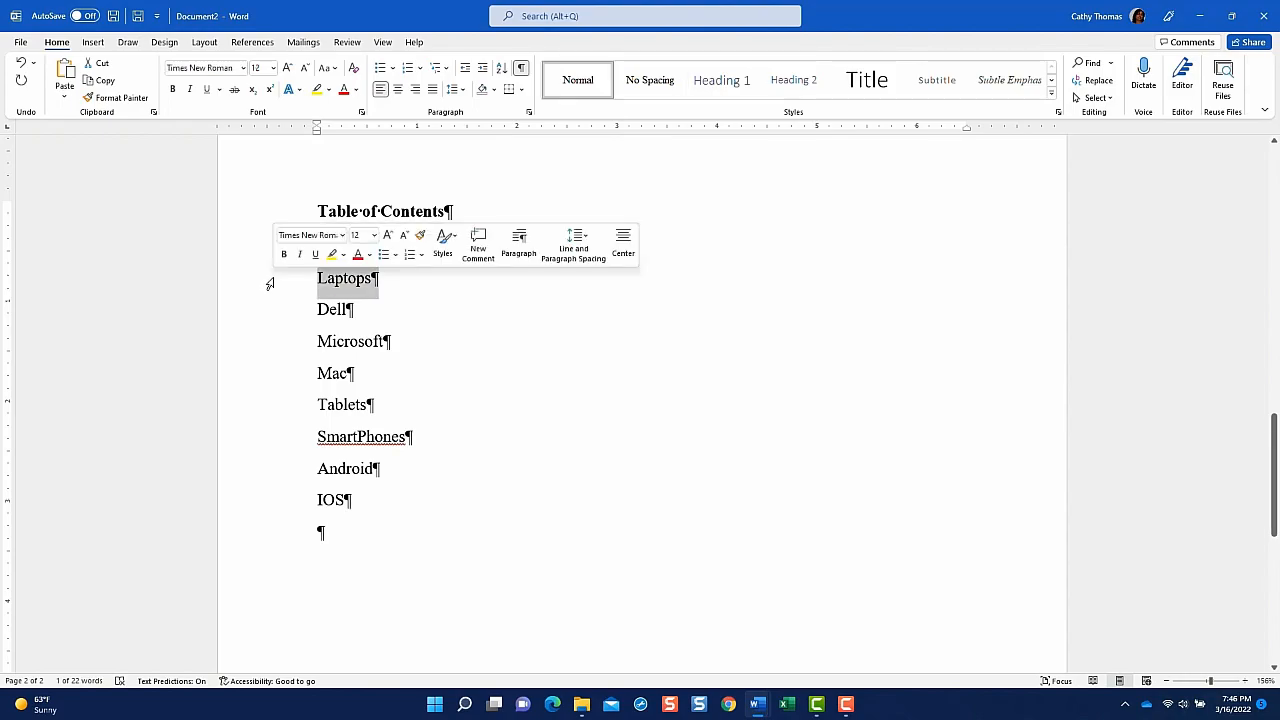
click(795, 85)
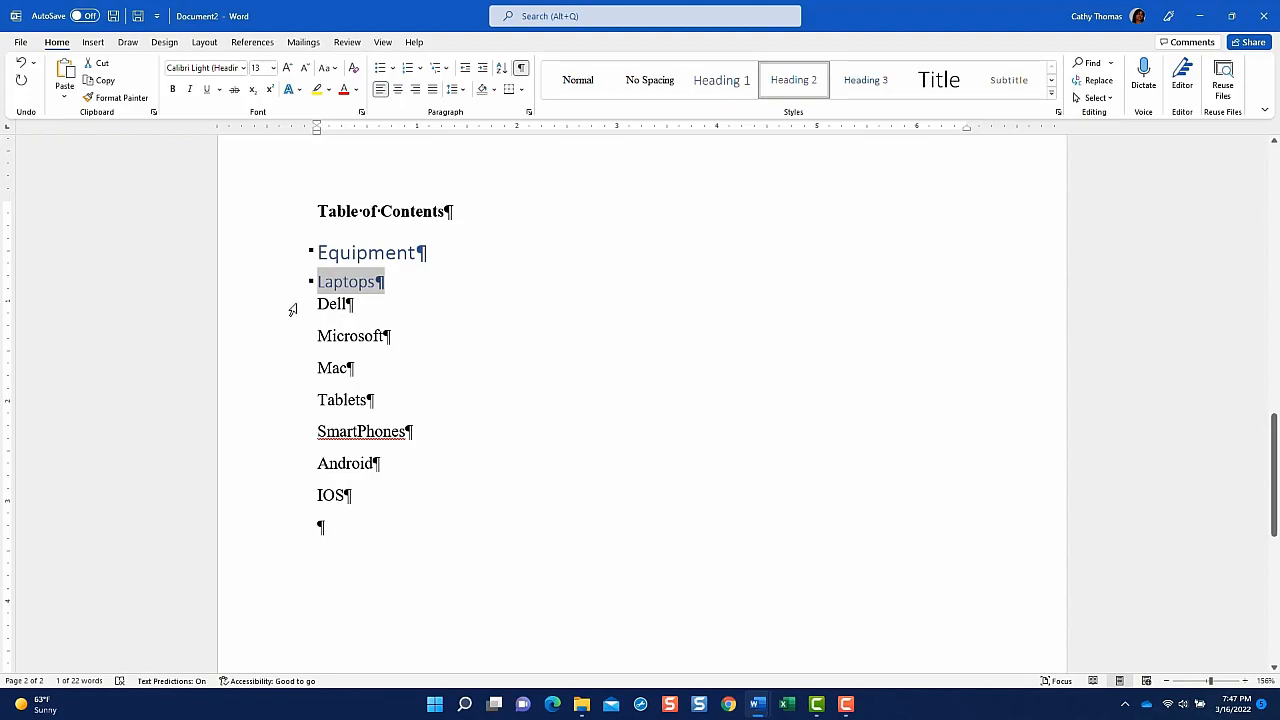
Apply the Heading 3 style to "Dell", "Microsoft" and "Mac", and Heading 2 to "Tablets".
drag(290, 312, 315, 374)
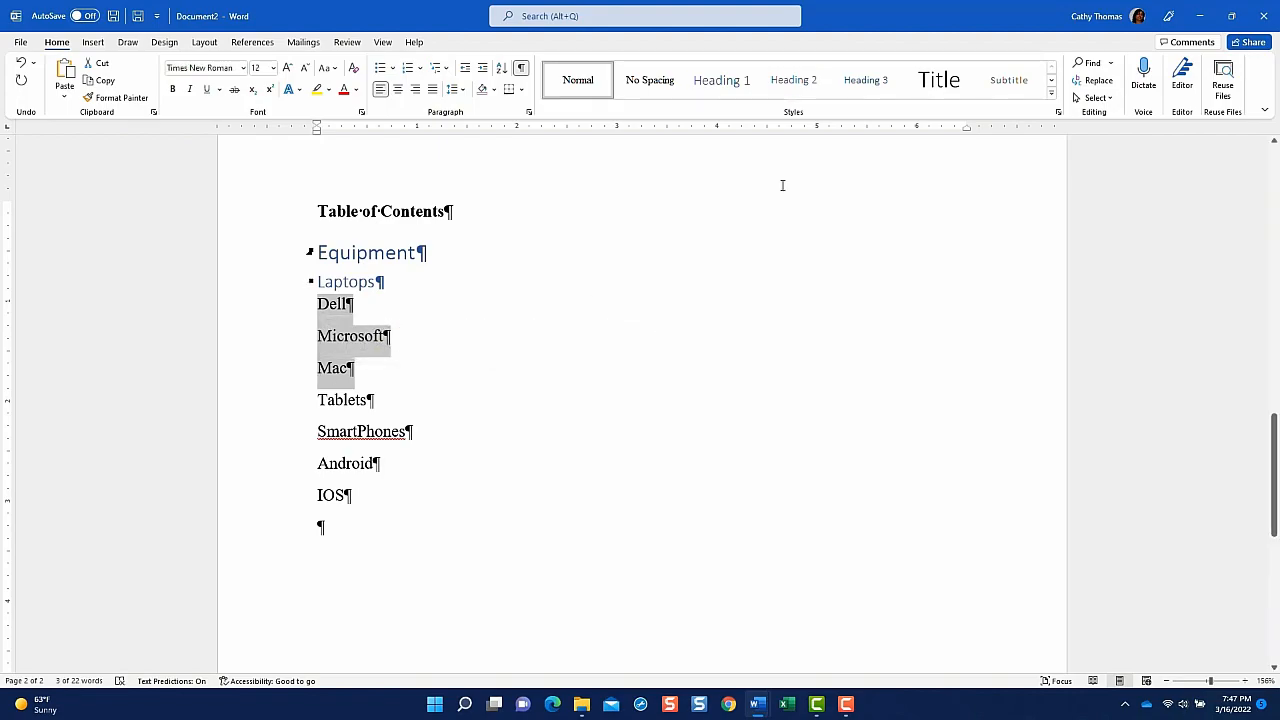
click(860, 92)
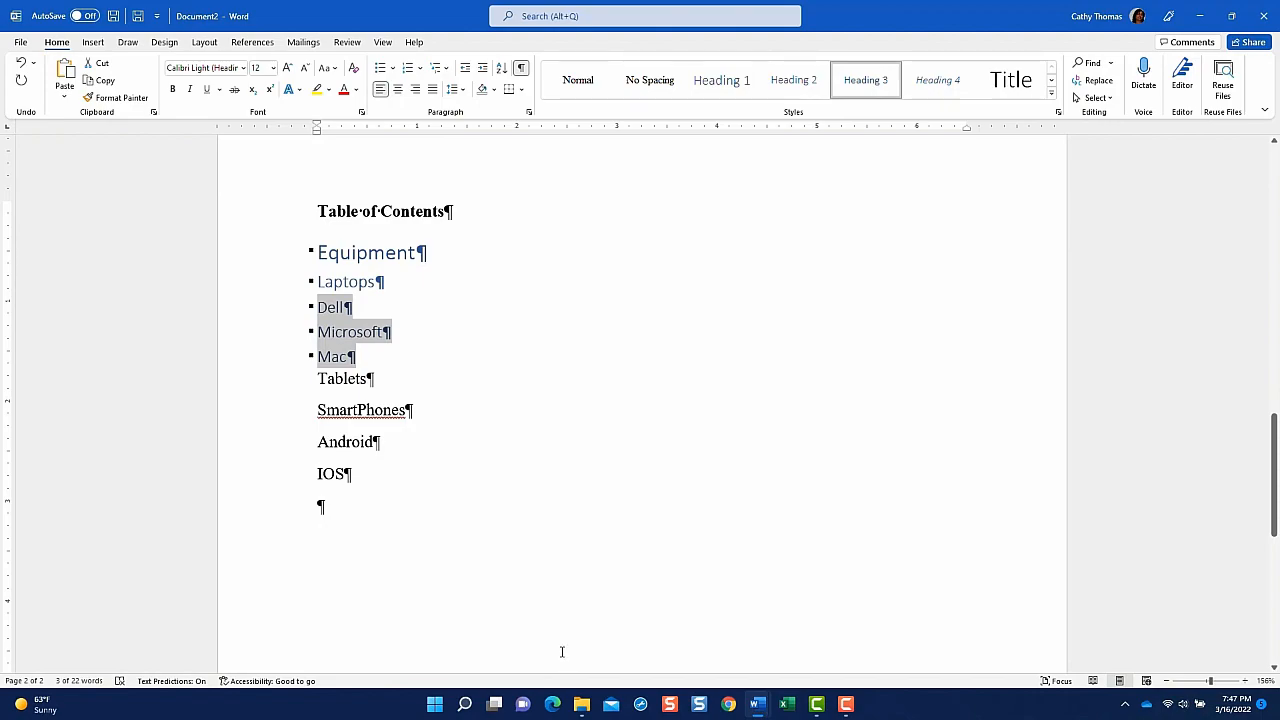
click(294, 381)
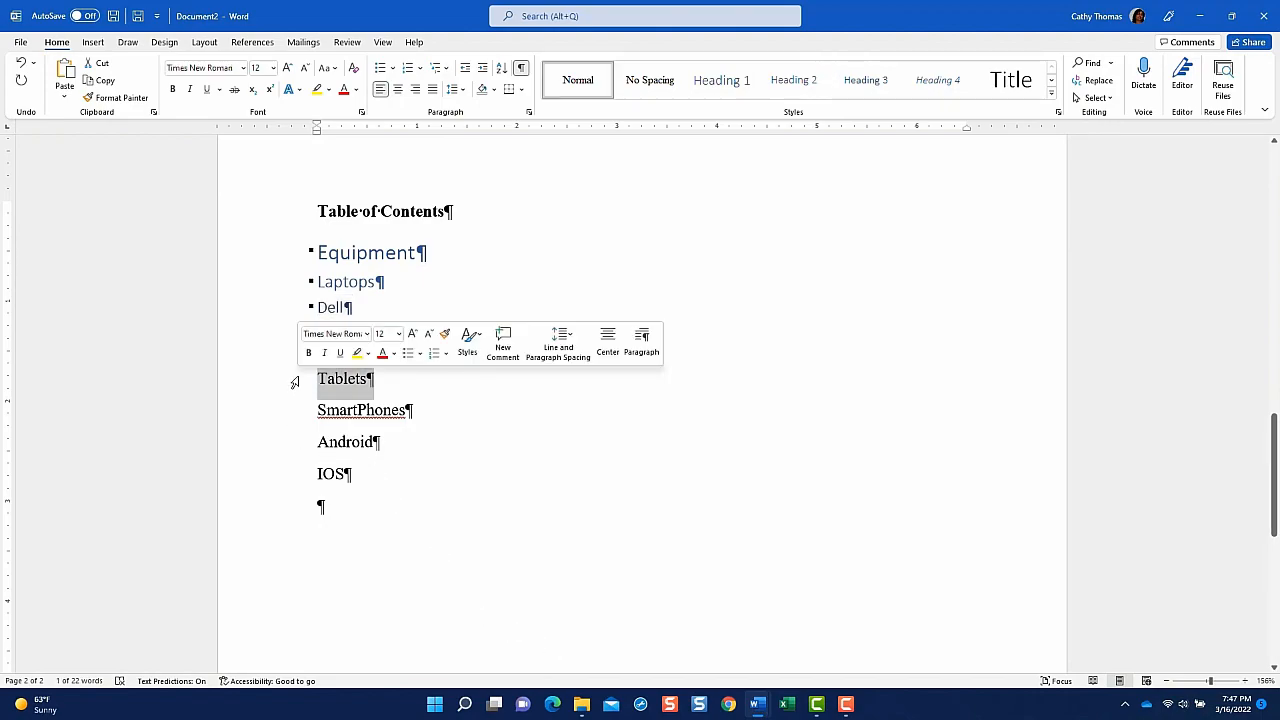
click(813, 84)
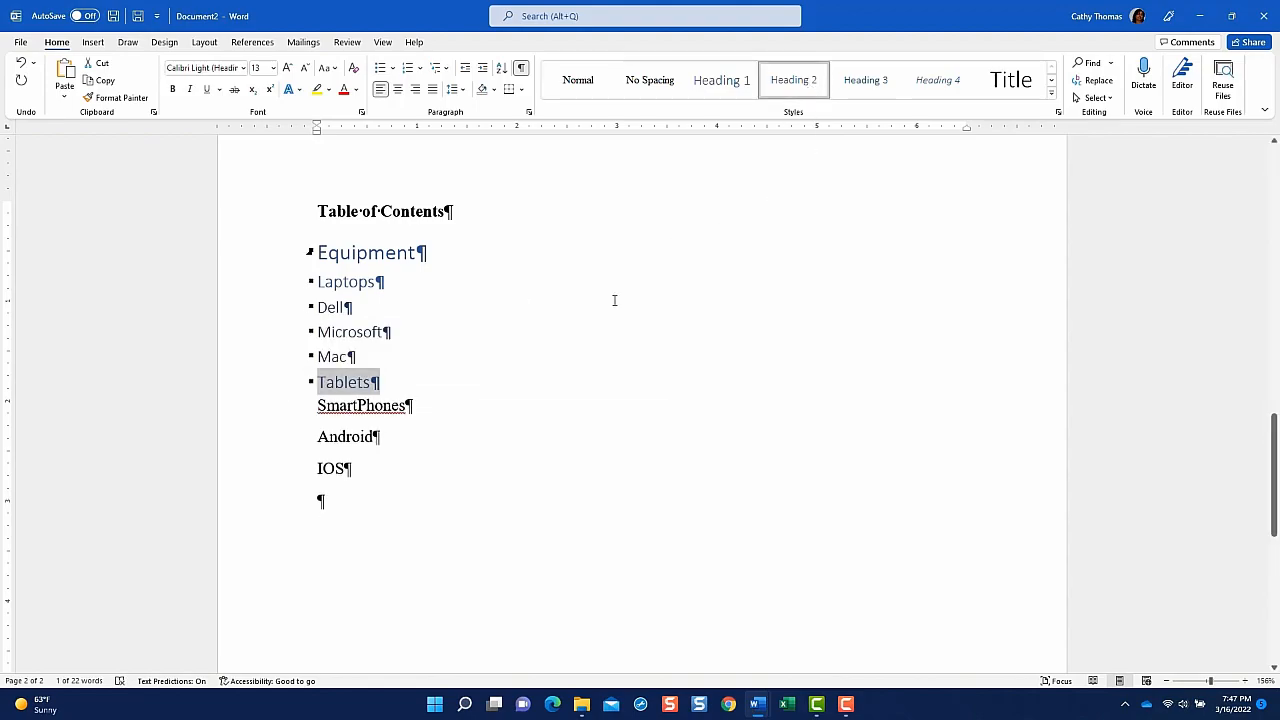
Apply the Heading 2 style to "SmartPhones" and Heading 3 to "Android" and "IOS".
click(298, 412)
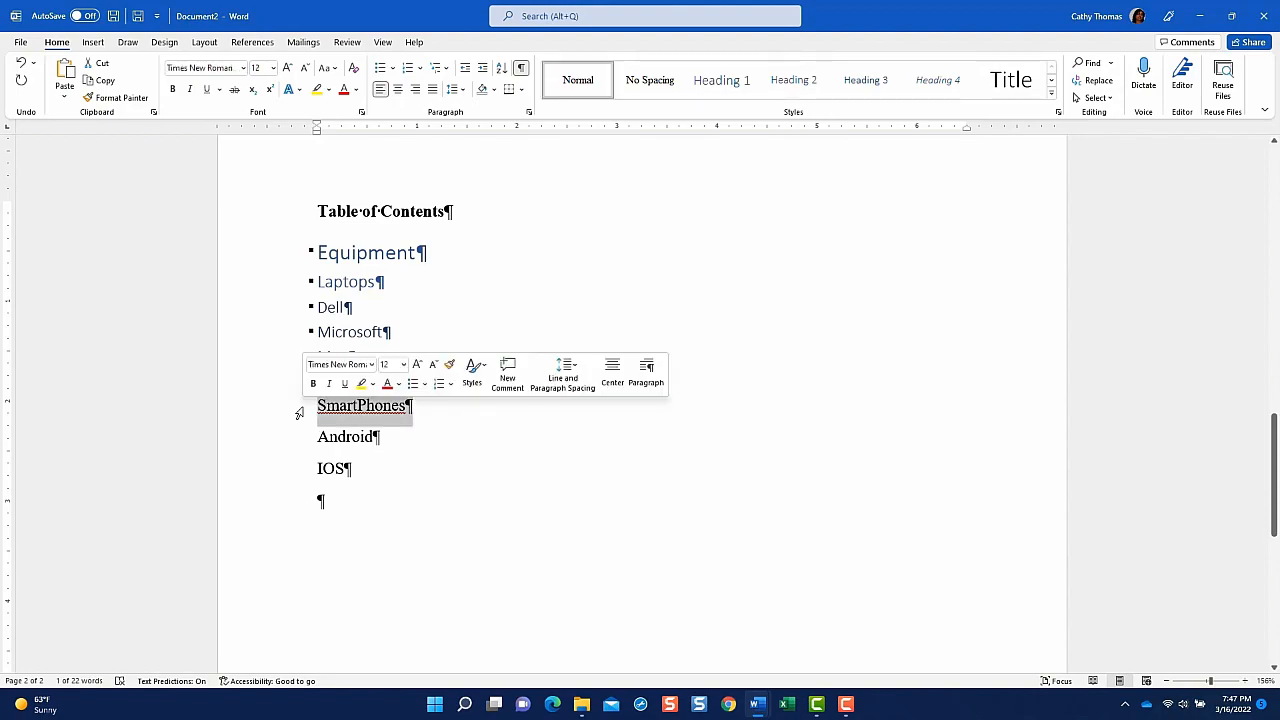
click(808, 80)
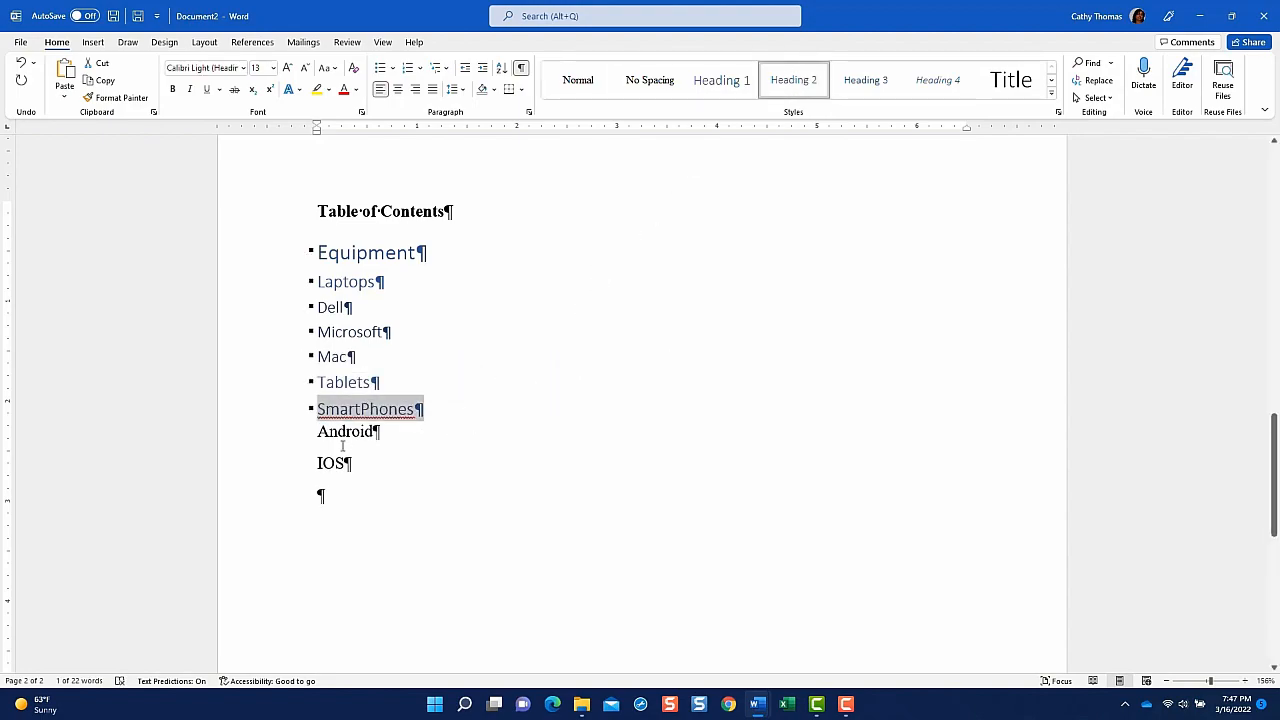
drag(320, 437, 381, 471)
click(880, 87)
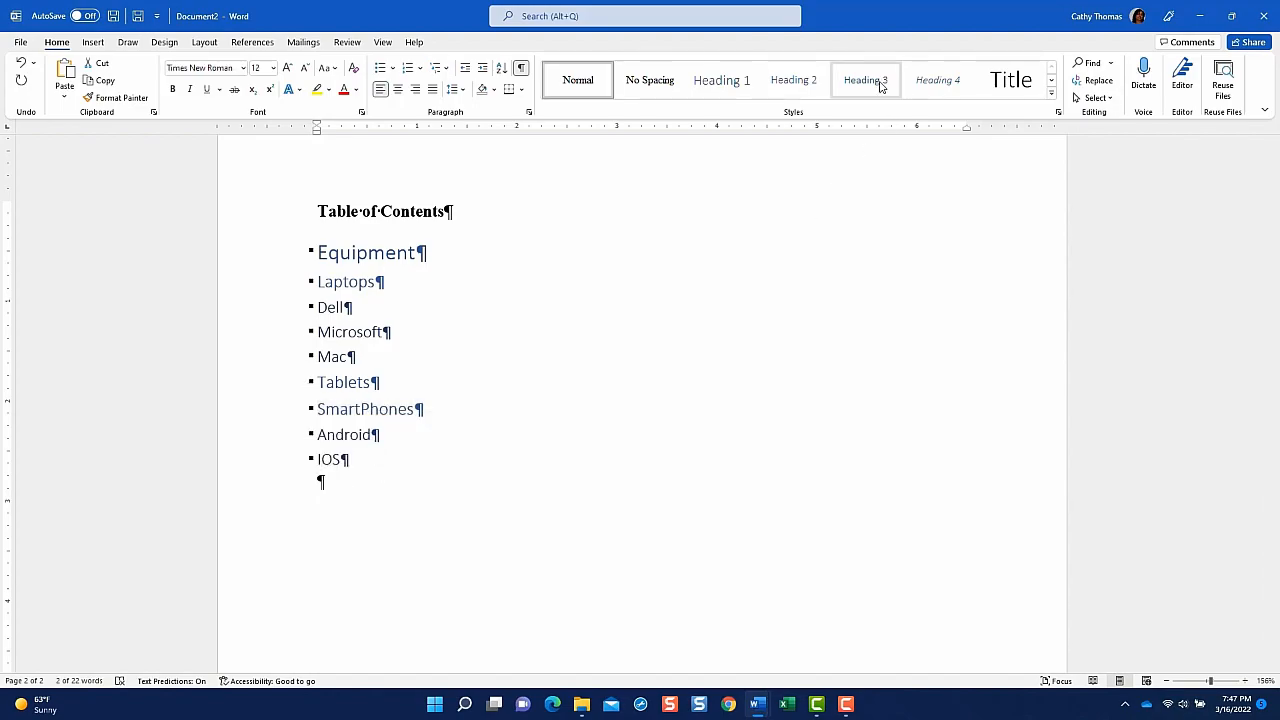
Add an empty paragraph below the "IOS" heading and insert the built-in Automatic Table 1 table of contents there.
click(337, 483)
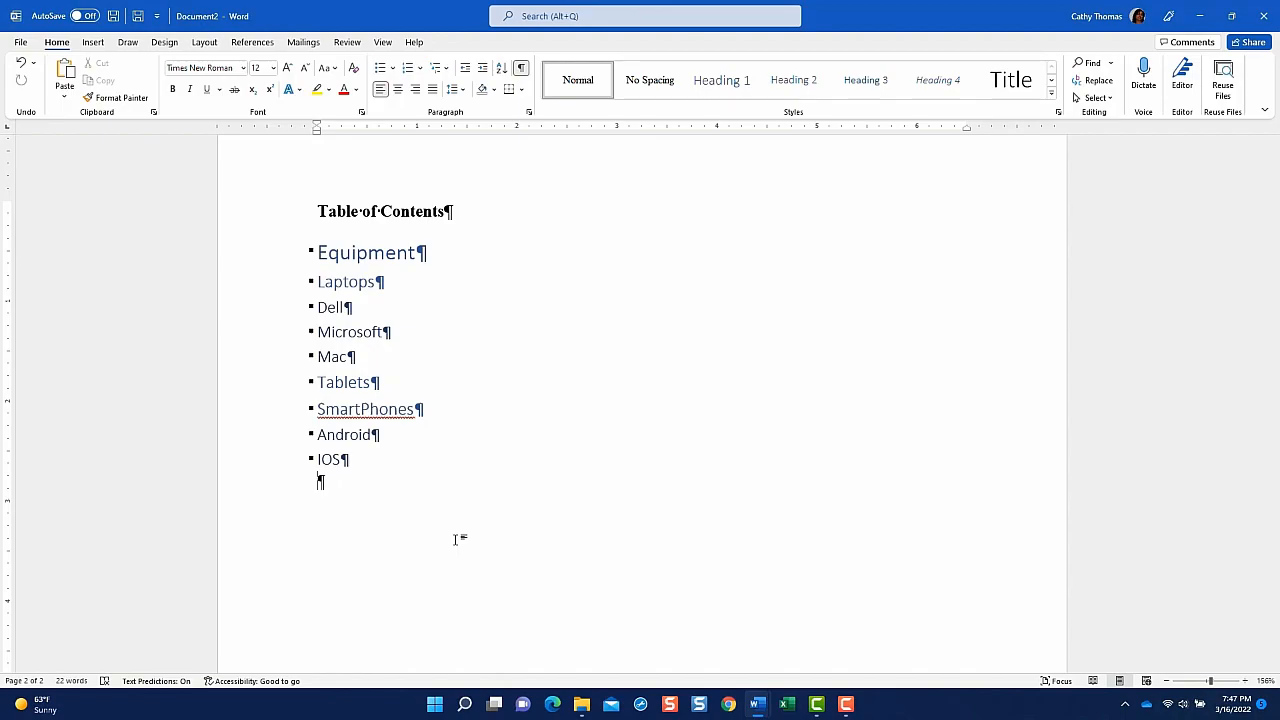
key(Return)
click(258, 44)
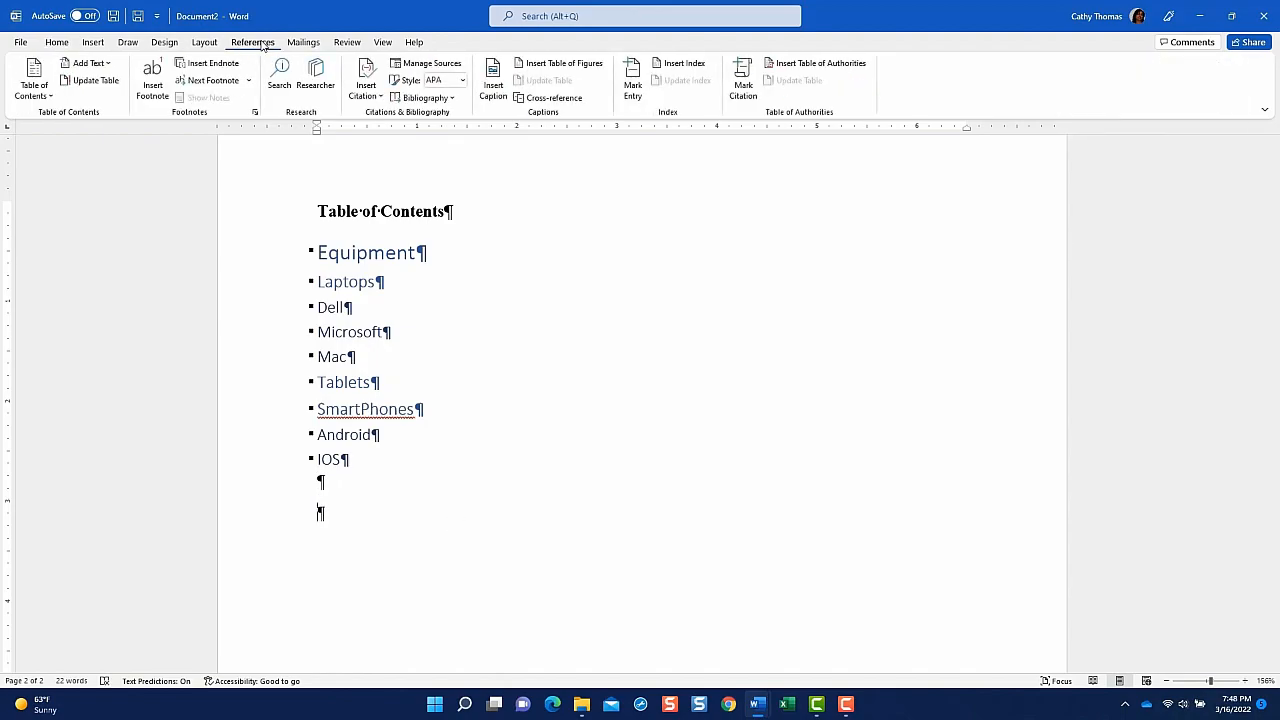
click(44, 86)
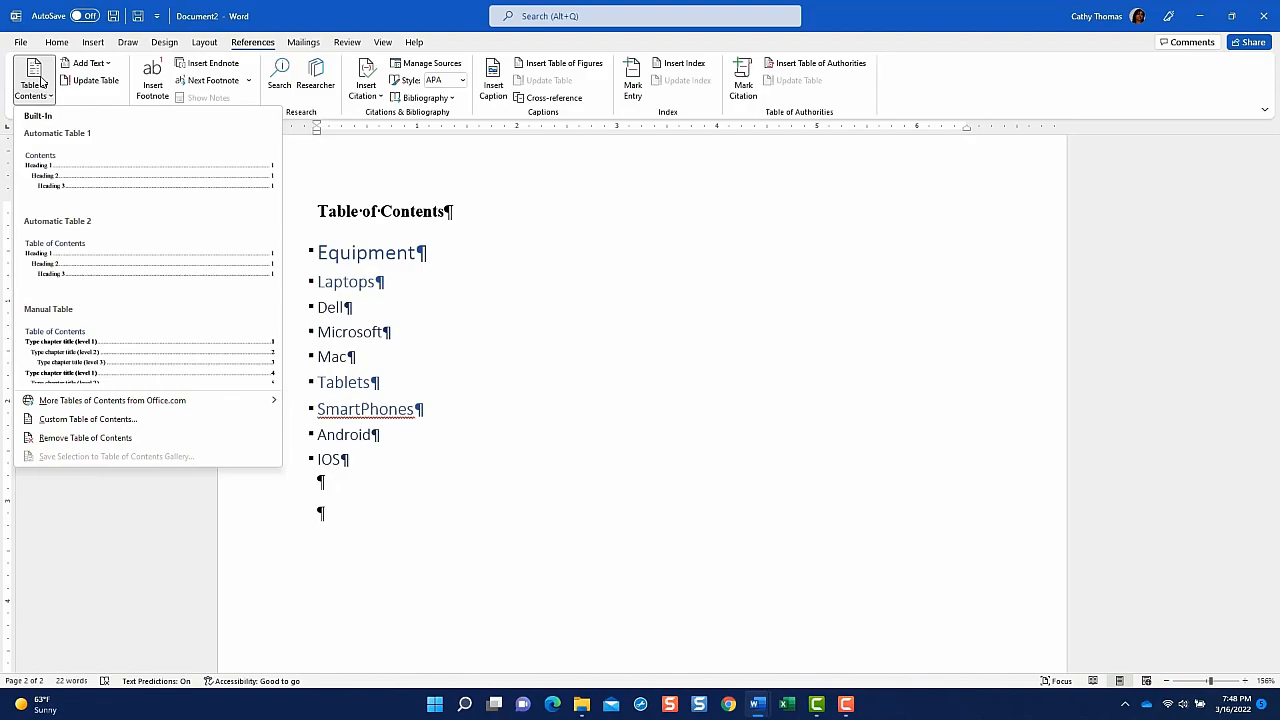
click(61, 170)
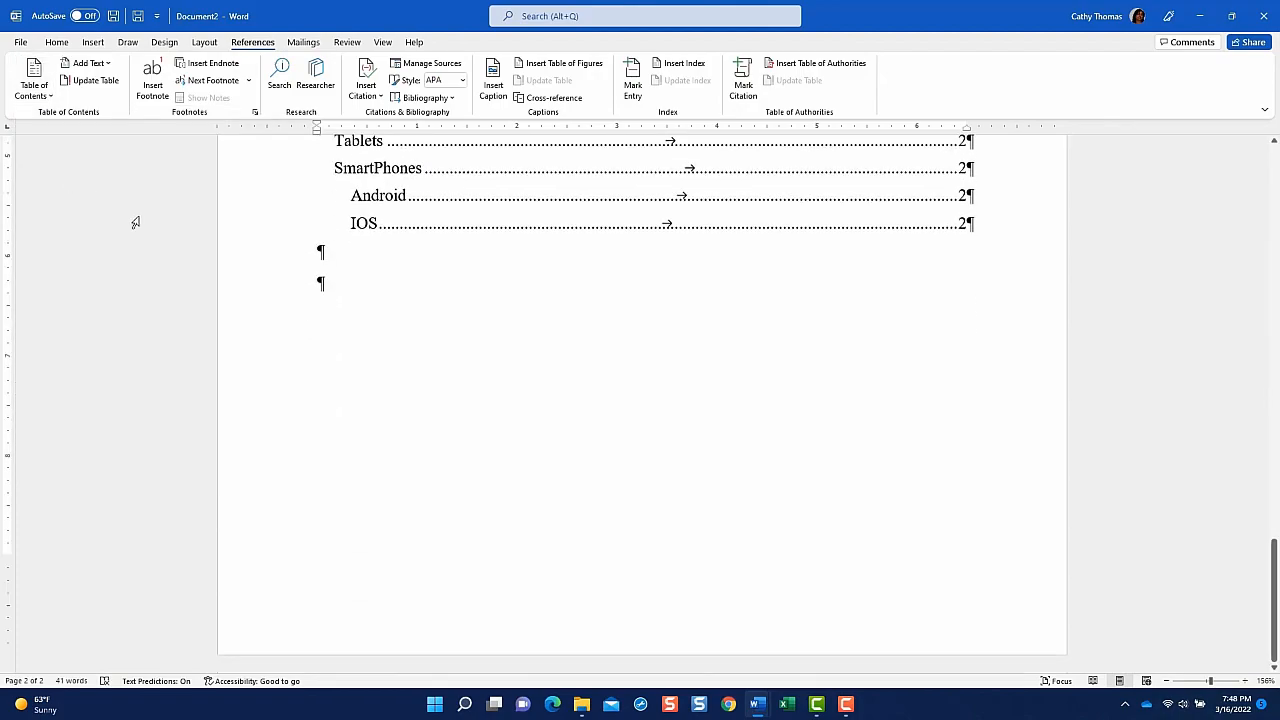
Copy the heading list from "Equipment" through "IOS" above the automatic table of contents and delete it from there.
scroll(494, 327, up, 2)
scroll(494, 327, up, 5)
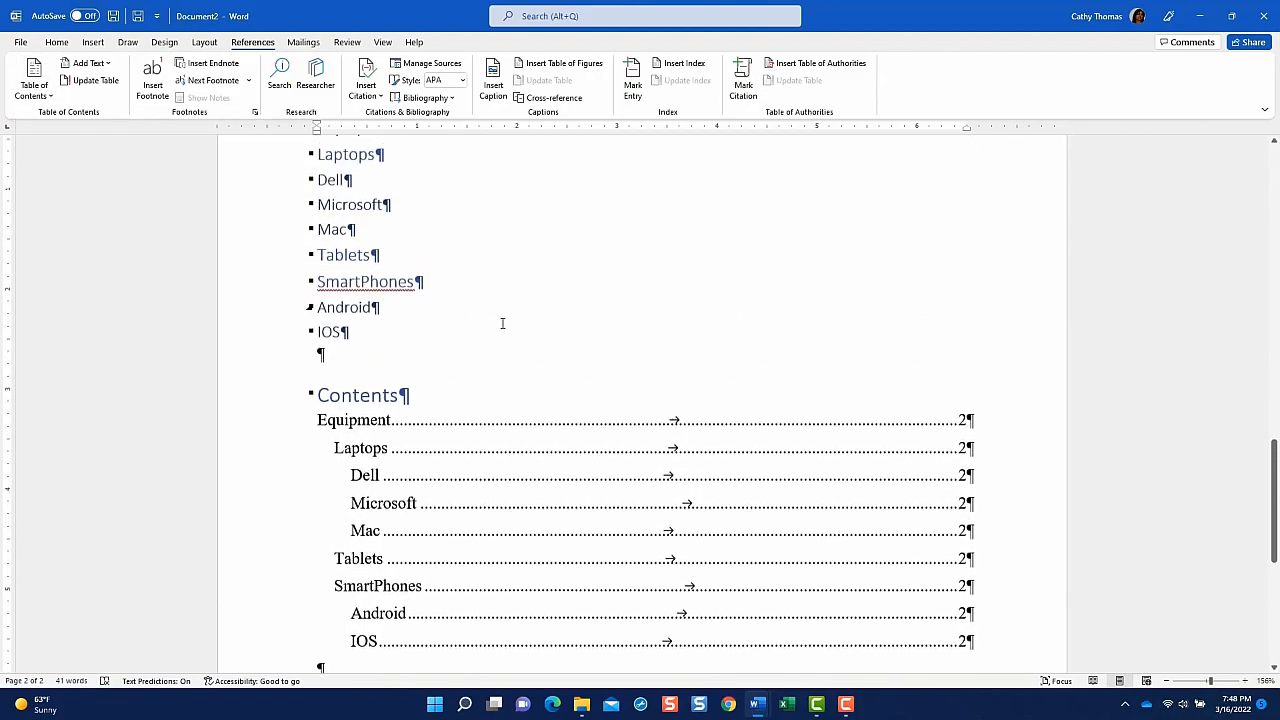
scroll(512, 326, down, 2)
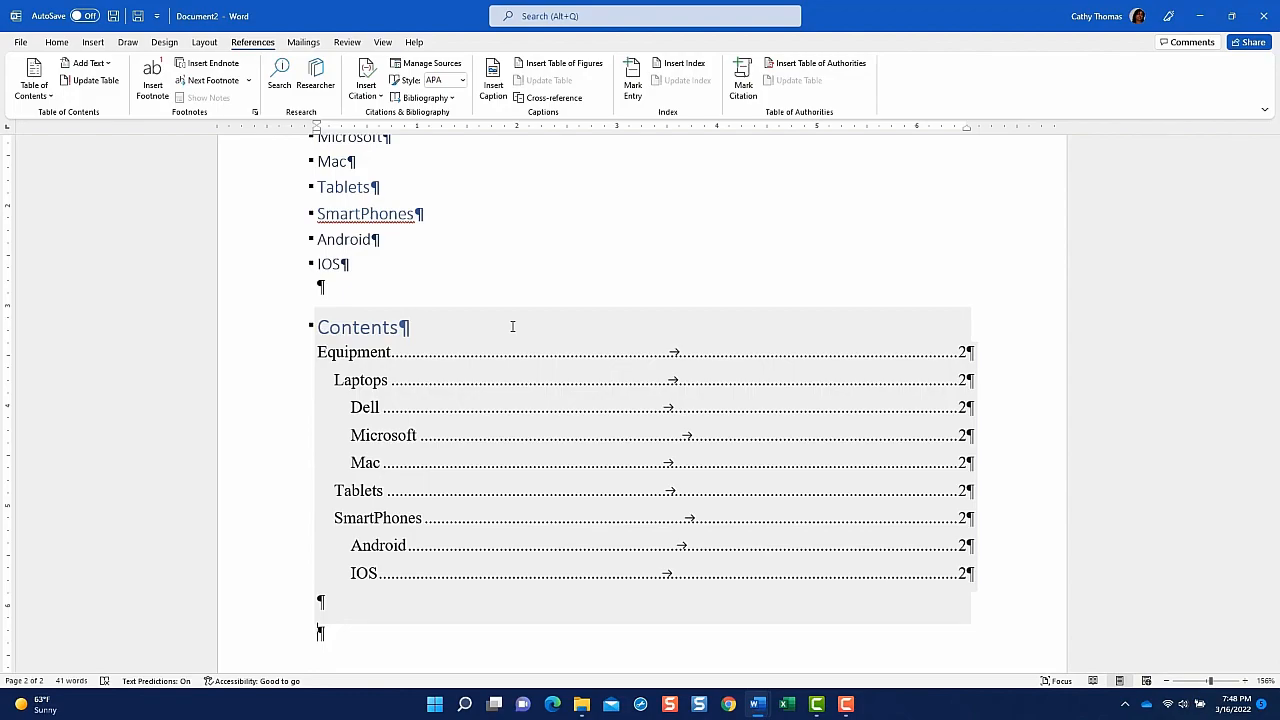
scroll(512, 326, up, 3)
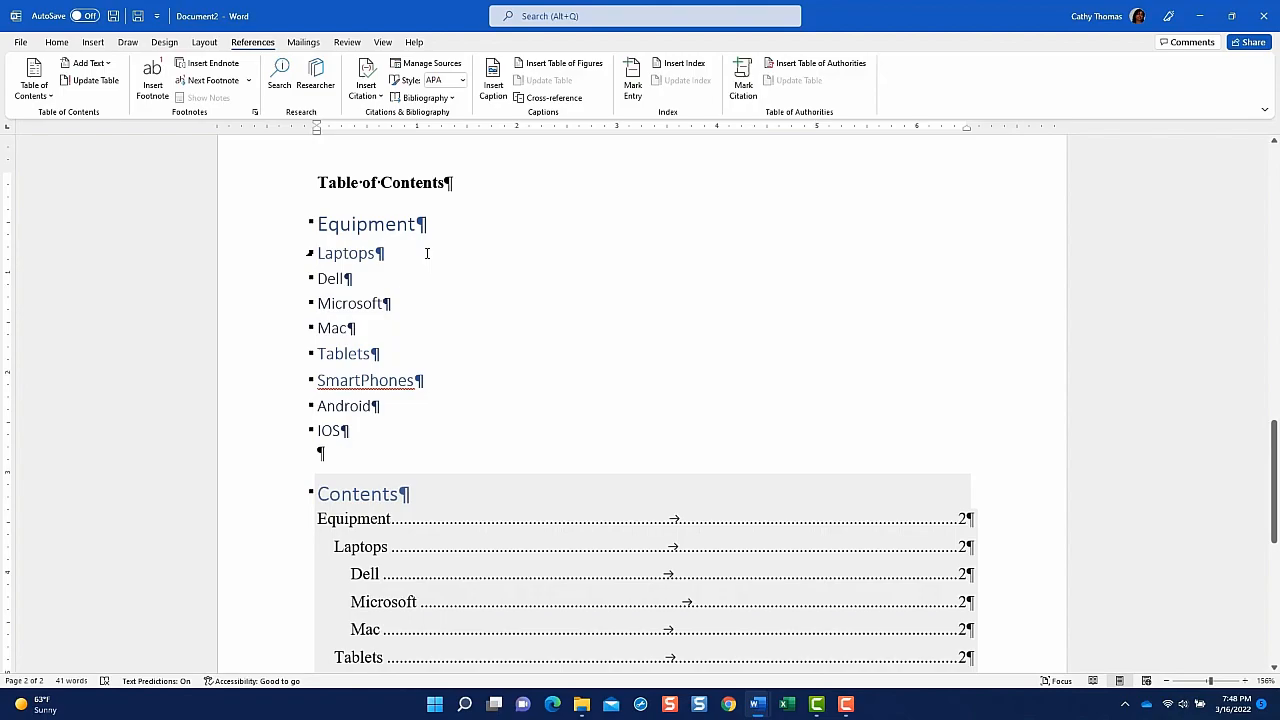
scroll(450, 413, down, 3)
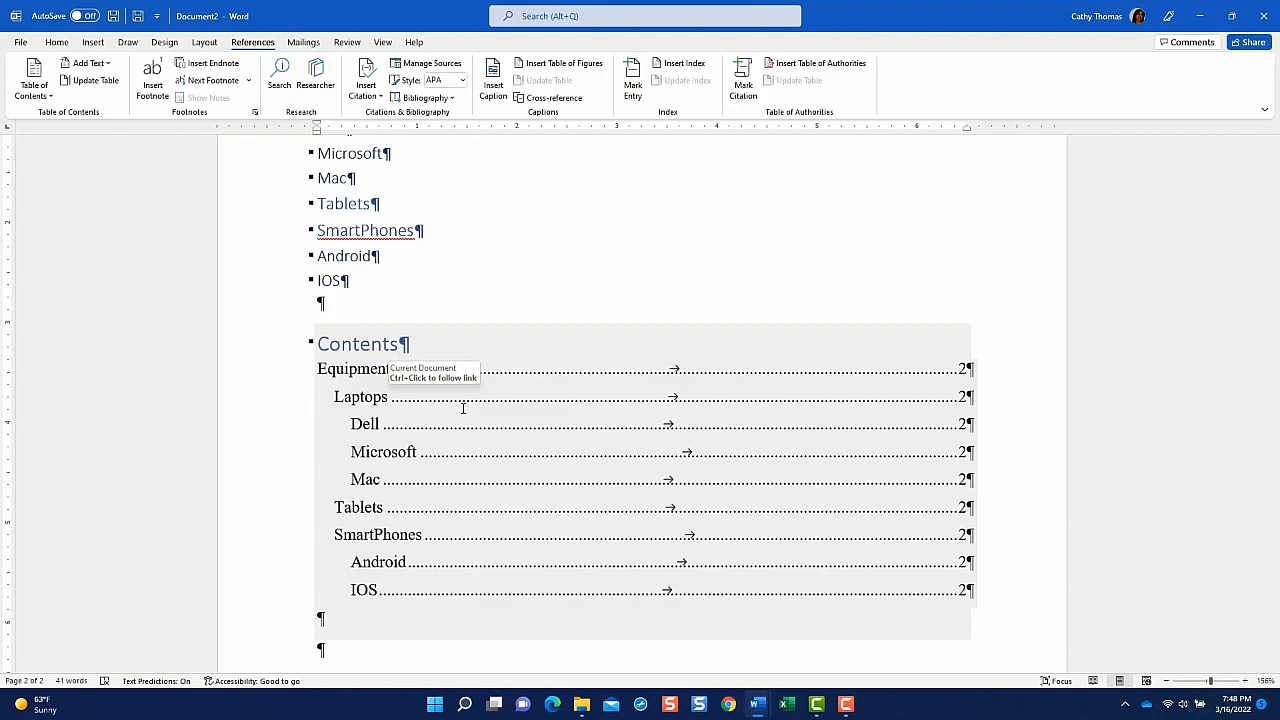
scroll(463, 408, up, 5)
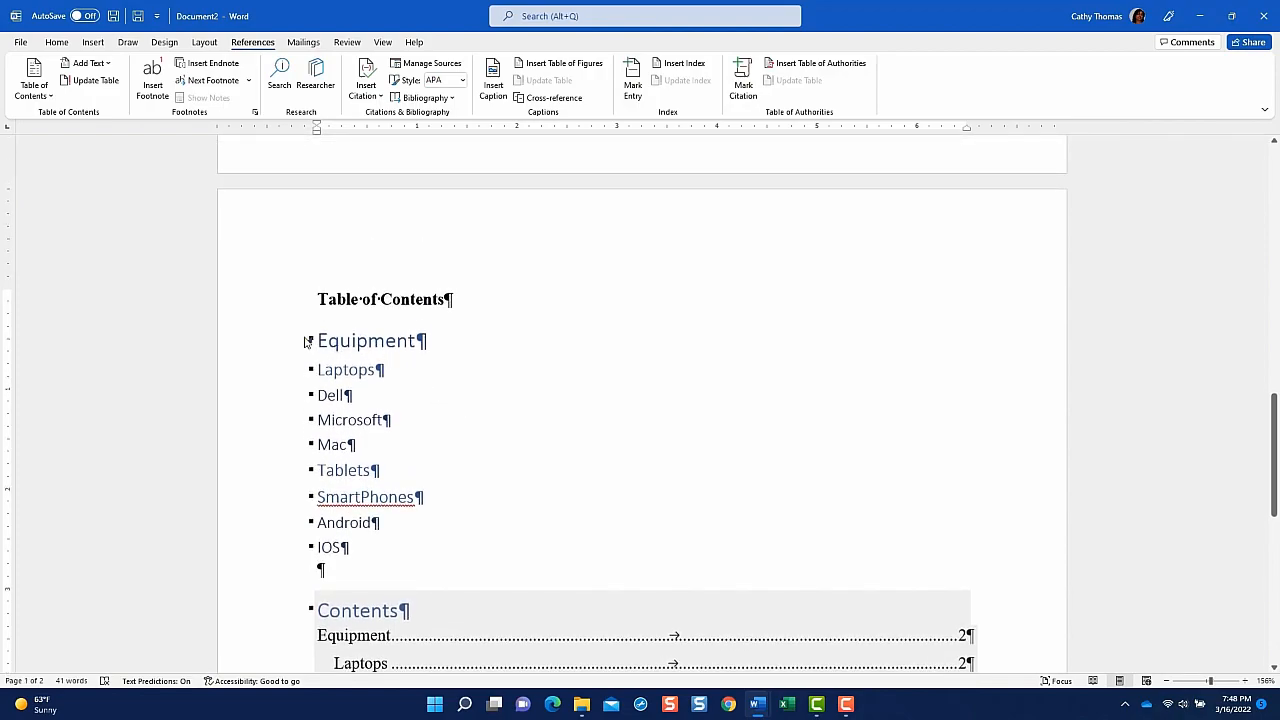
click(318, 342)
drag(318, 342, 375, 577)
key(ctrl+c)
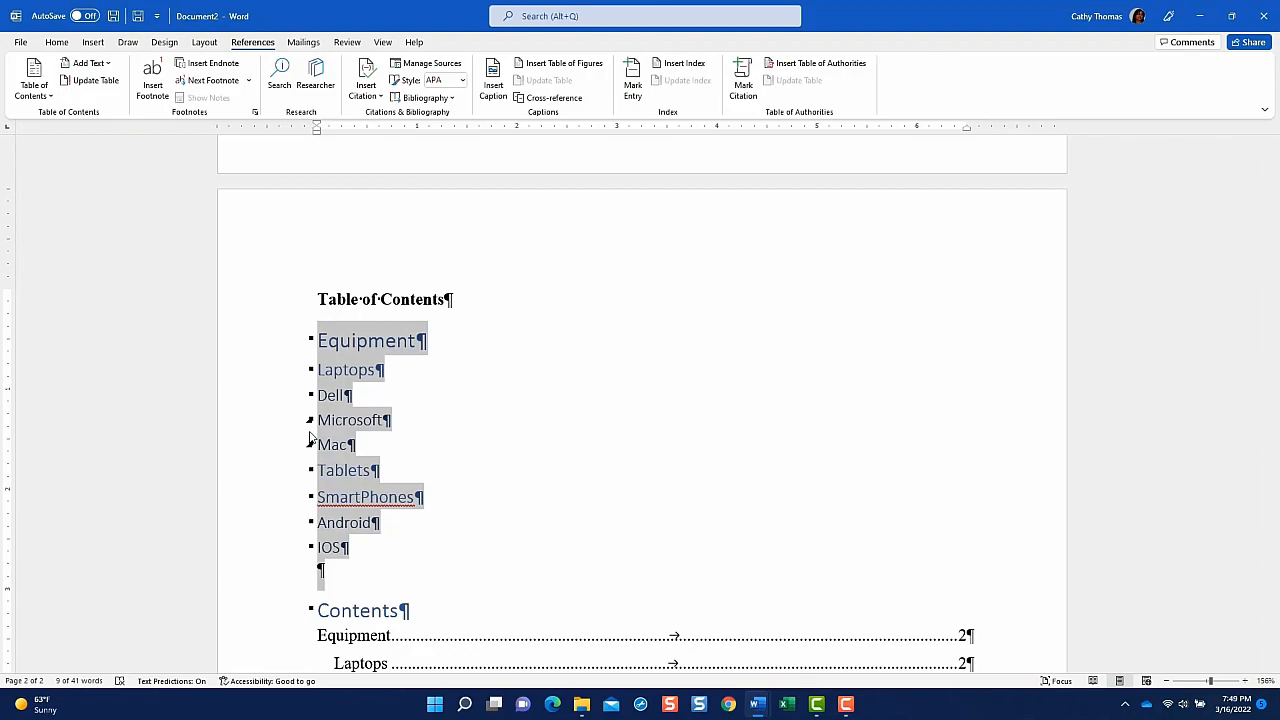
key(Delete)
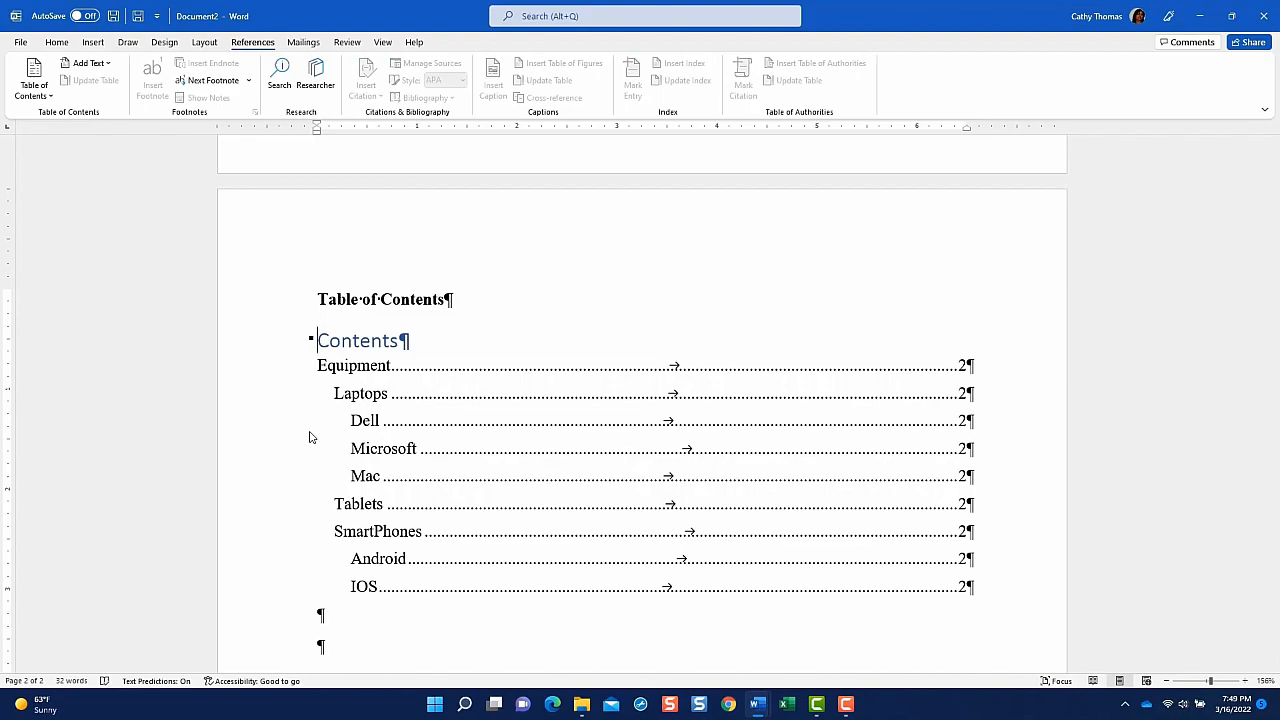
Paste the copied heading list into the empty paragraph below the automatic table of contents.
scroll(370, 520, down, 1)
click(360, 533)
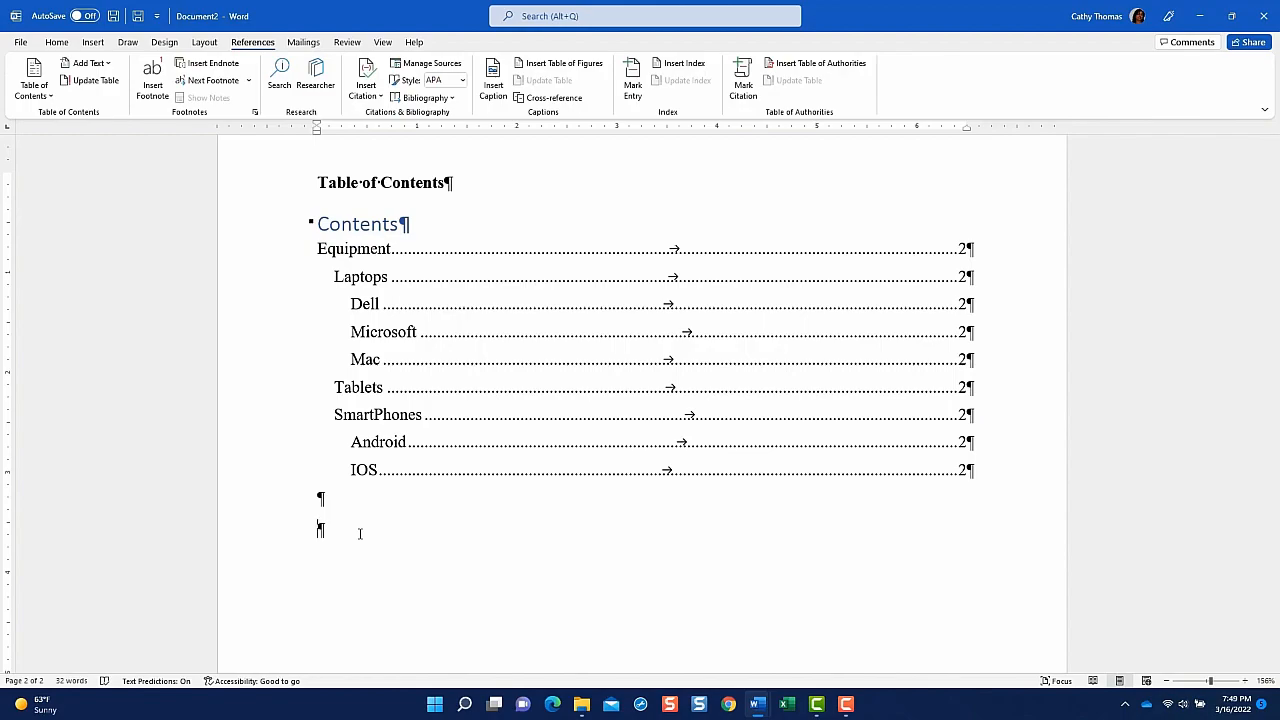
key(ctrl+v)
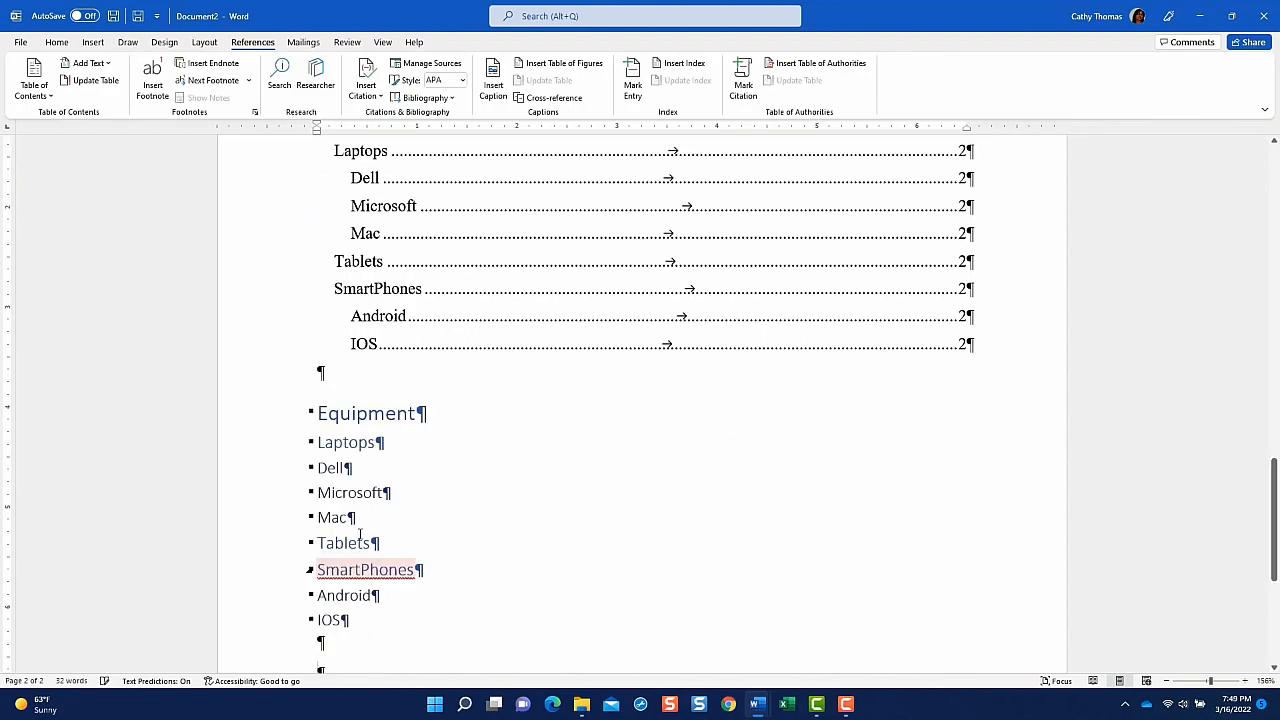
click(349, 360)
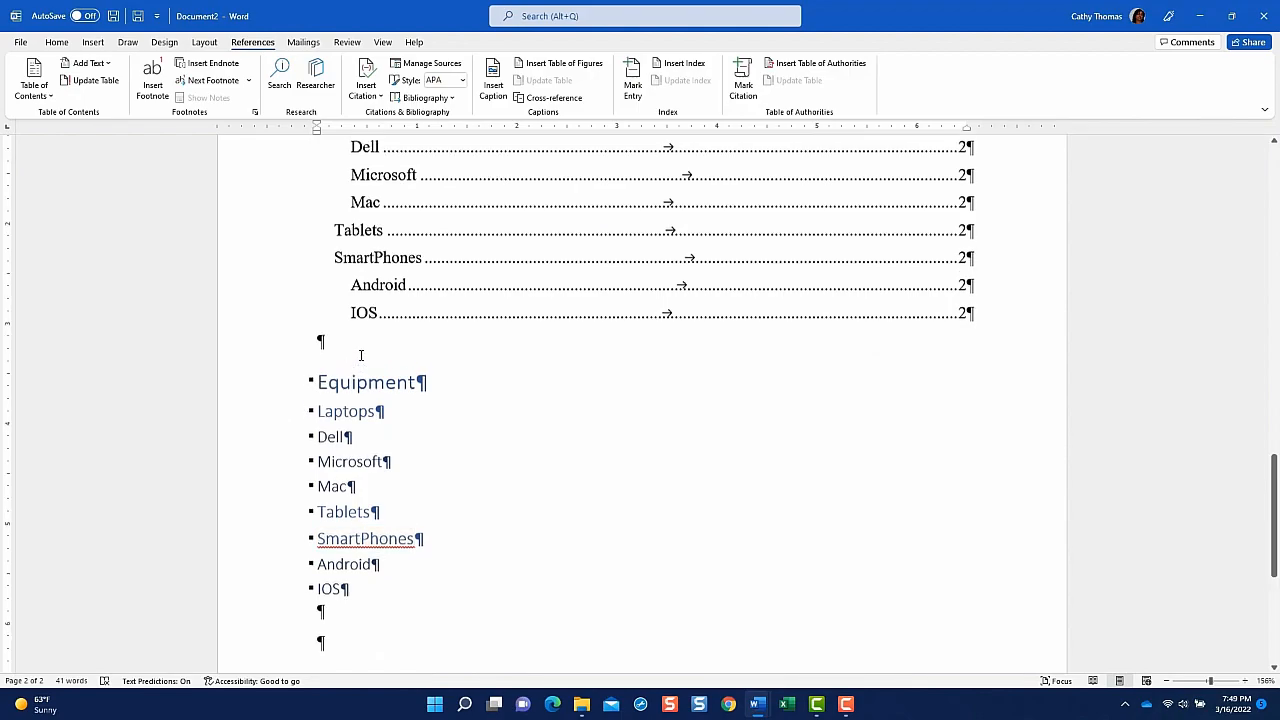
Insert a page break before the "Tablets" heading in the list below the table of contents.
scroll(460, 420, up, 1)
scroll(465, 428, up, 1)
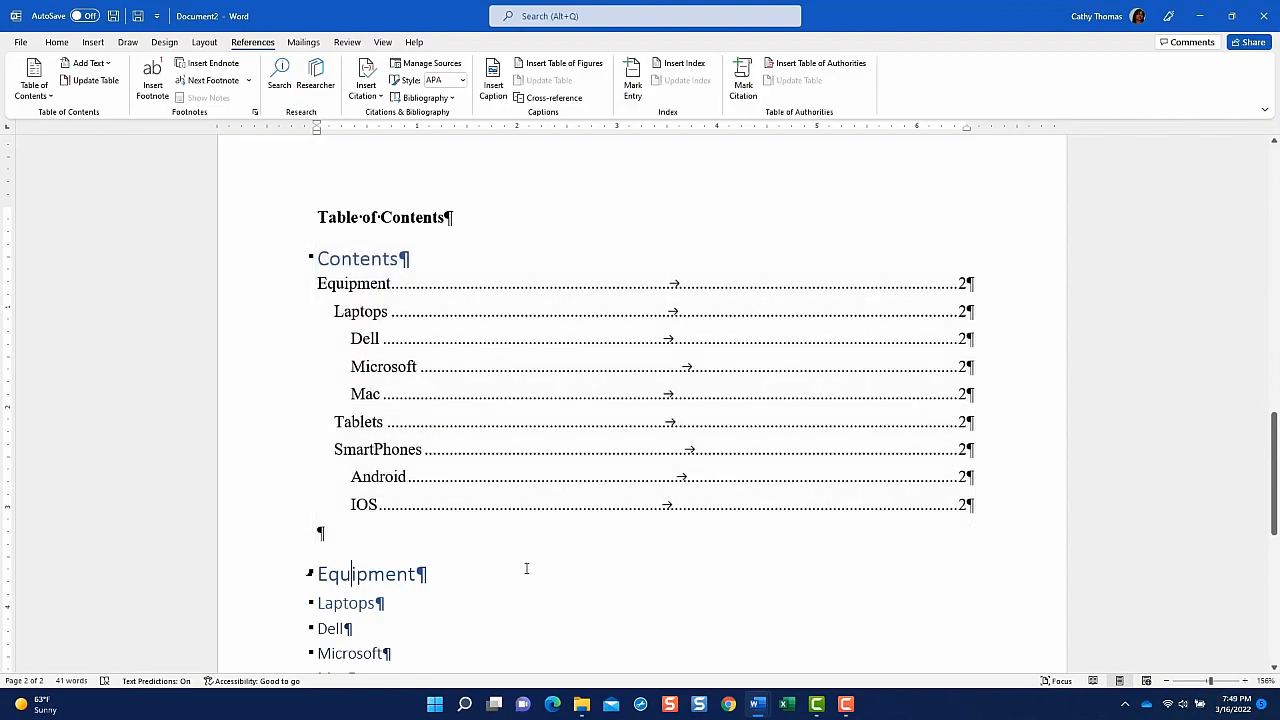
scroll(518, 566, down, 3)
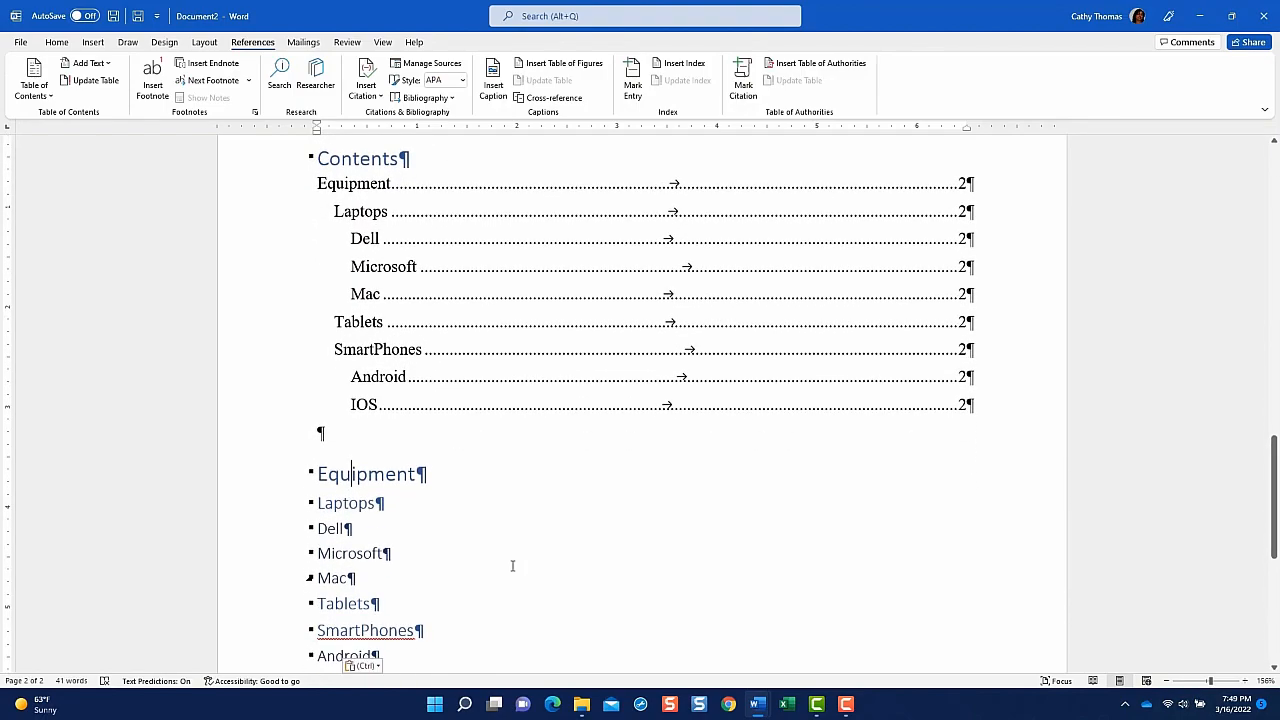
scroll(456, 552, down, 2)
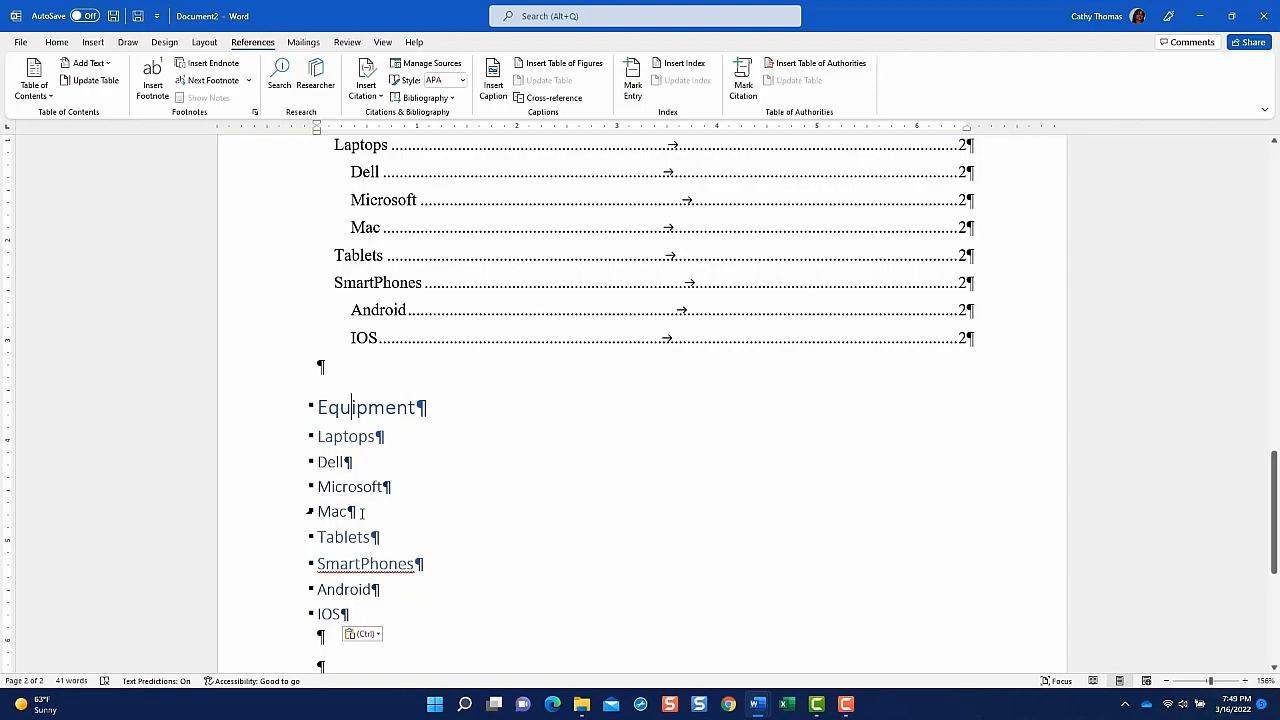
click(316, 537)
key(ctrl+Return)
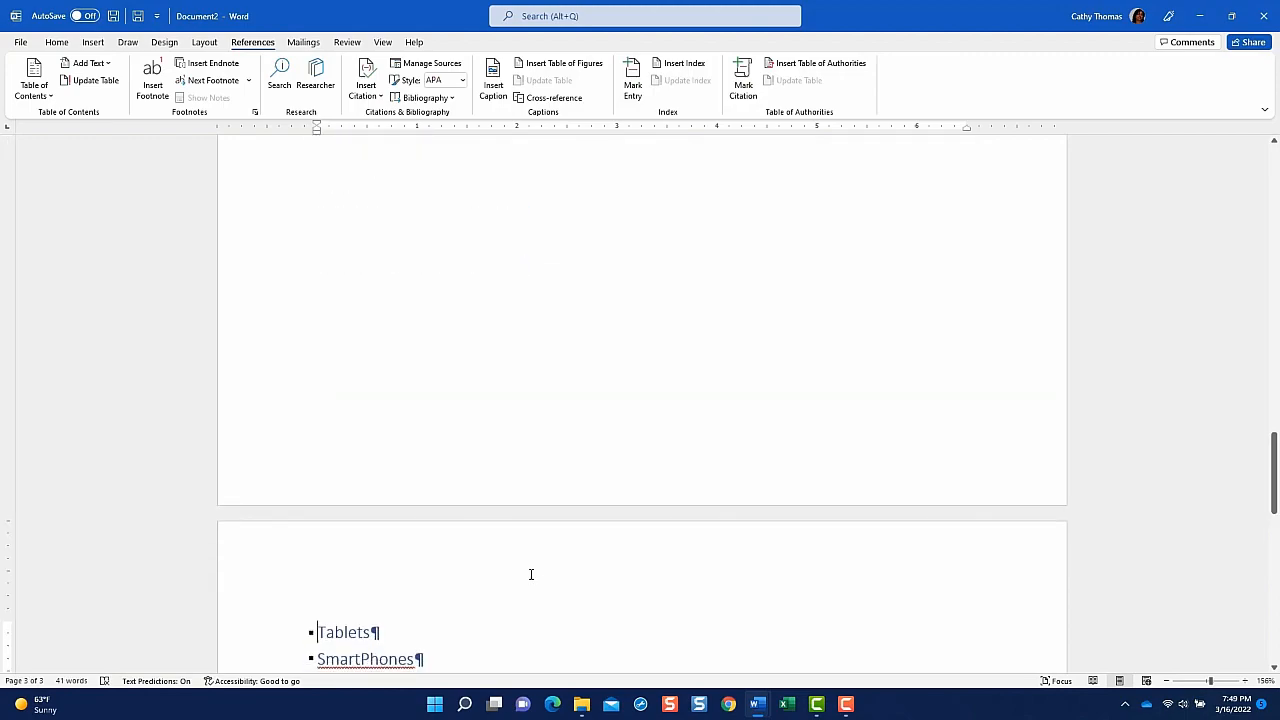
scroll(530, 574, down, 3)
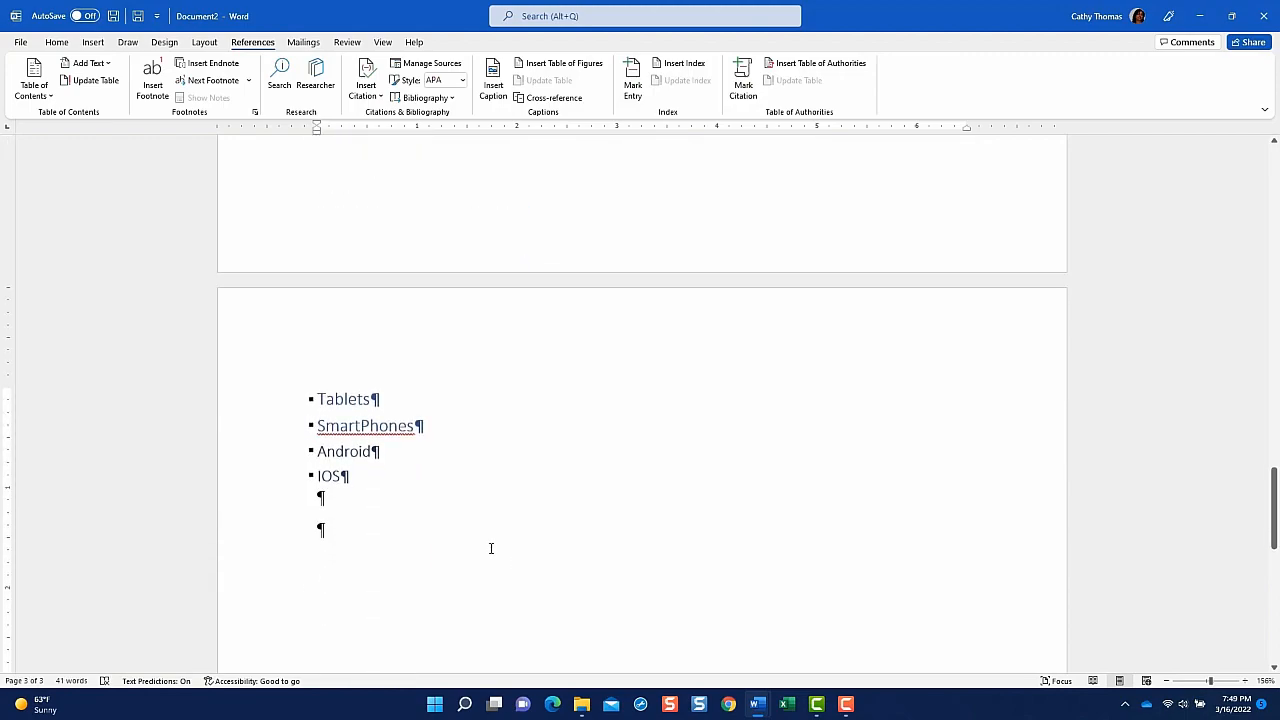
Insert a page break before the "SmartPhones" heading so it starts on its own page.
double_click(317, 425)
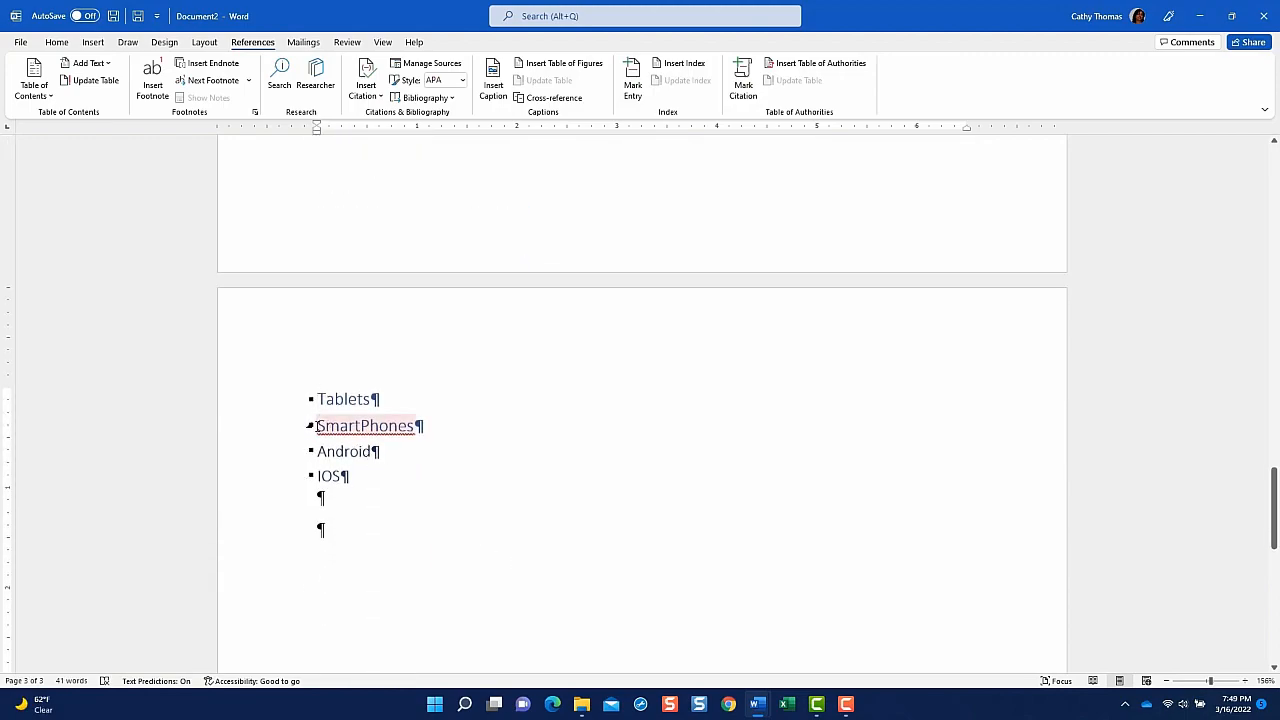
right_click(317, 425)
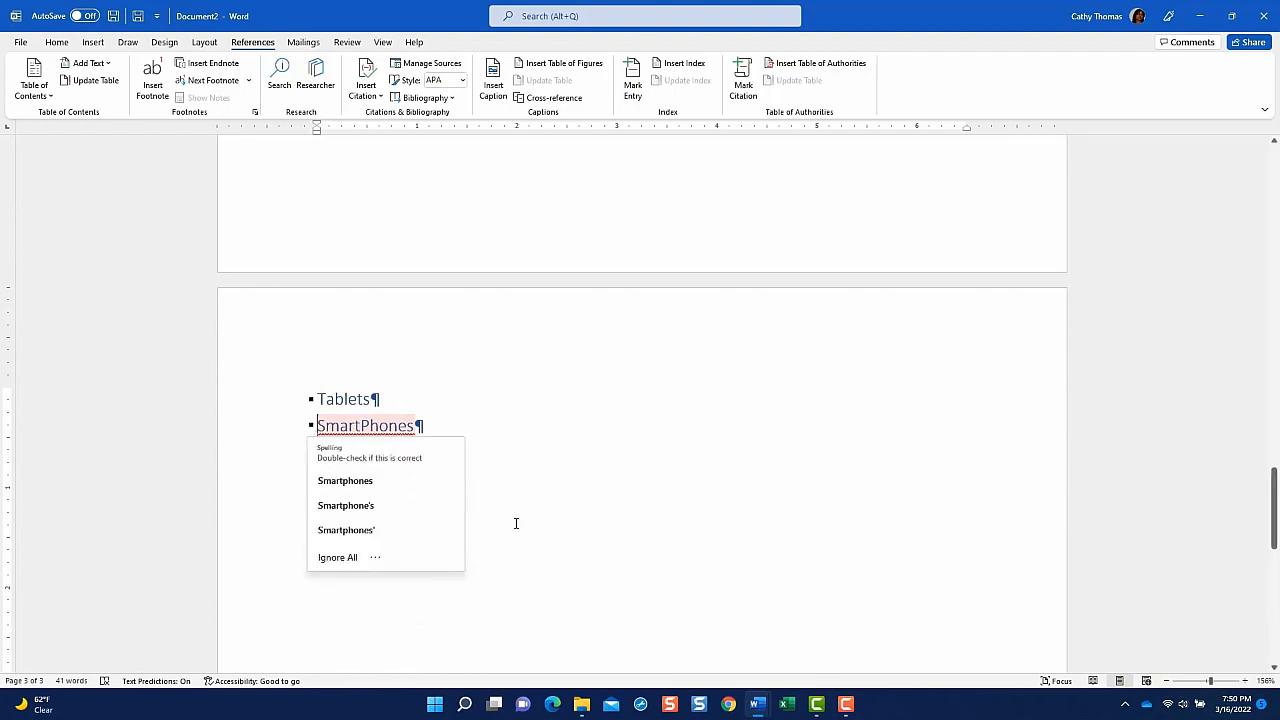
scroll(516, 523, down, 3)
key(ctrl+Return)
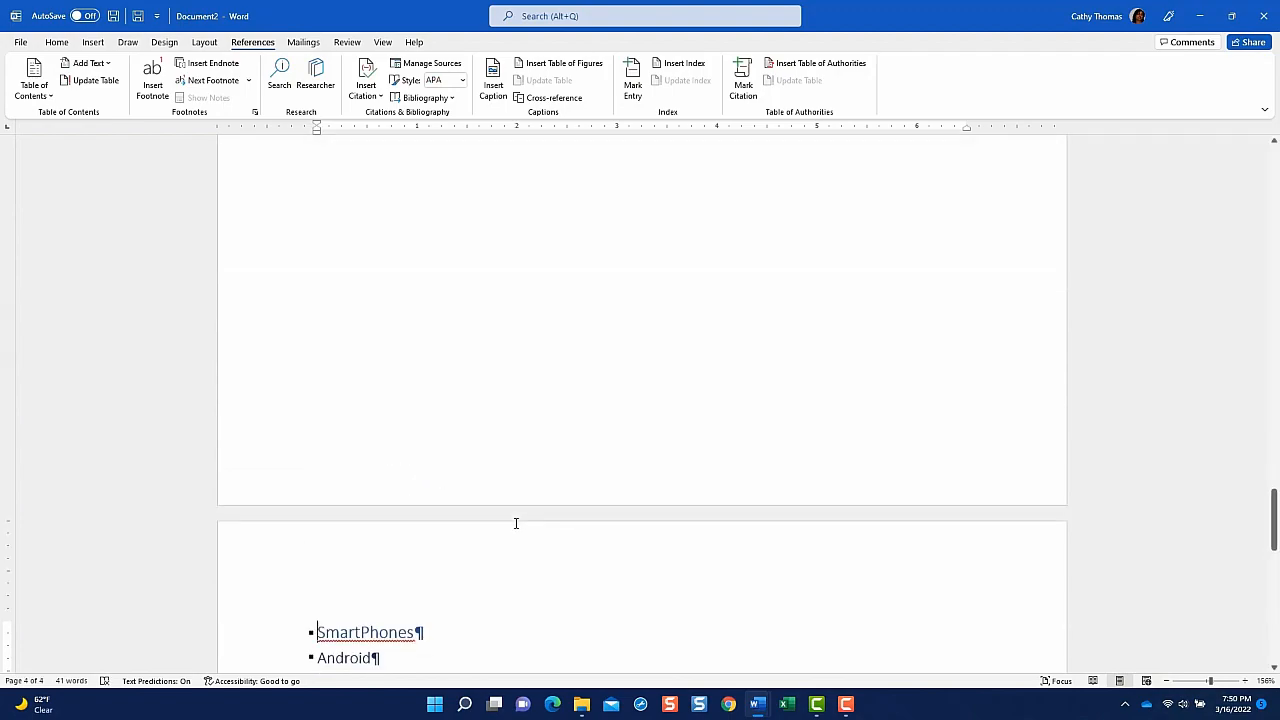
scroll(516, 523, down, 3)
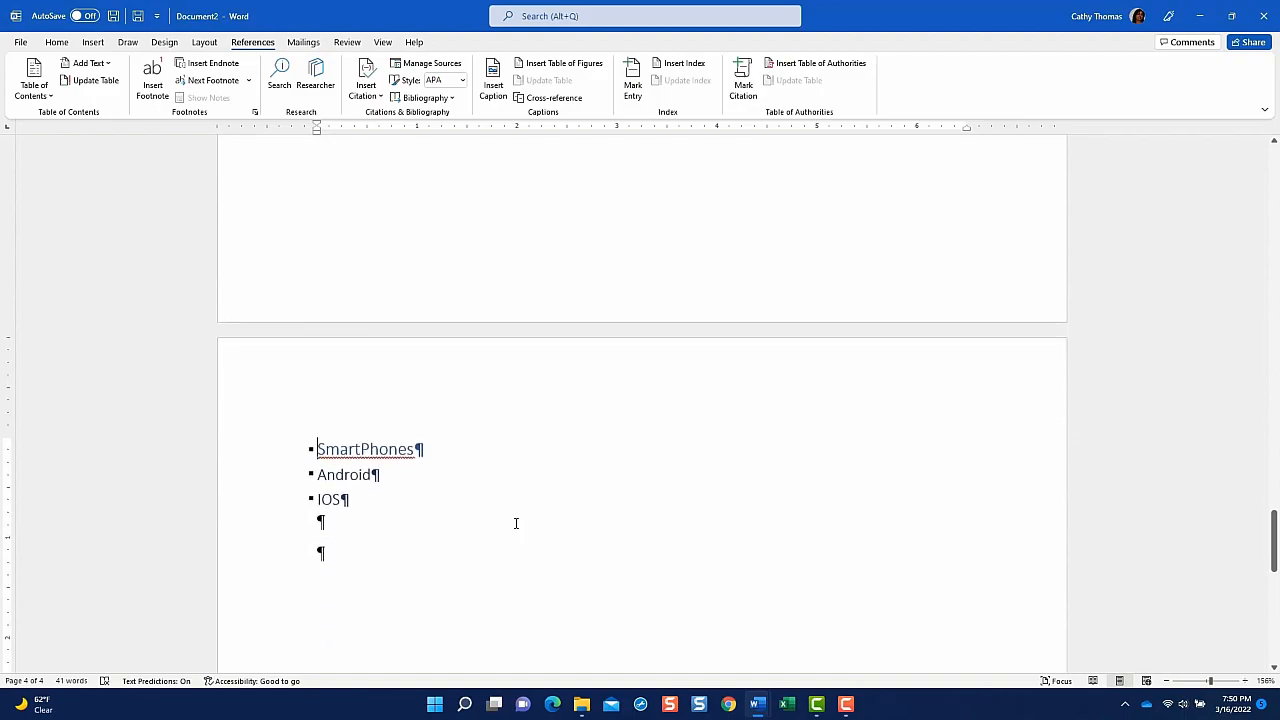
Insert a page break before the "Equipment" heading to separate it from the table of contents.
scroll(516, 523, up, 10)
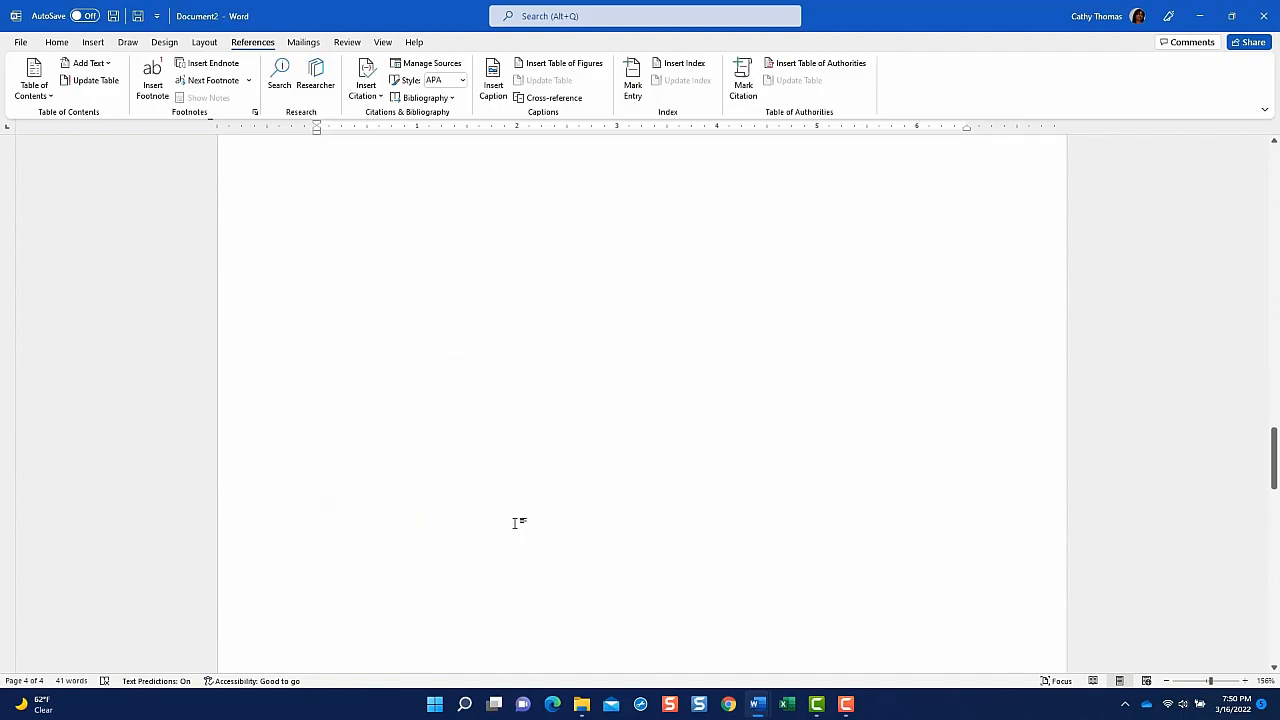
scroll(516, 523, up, 10)
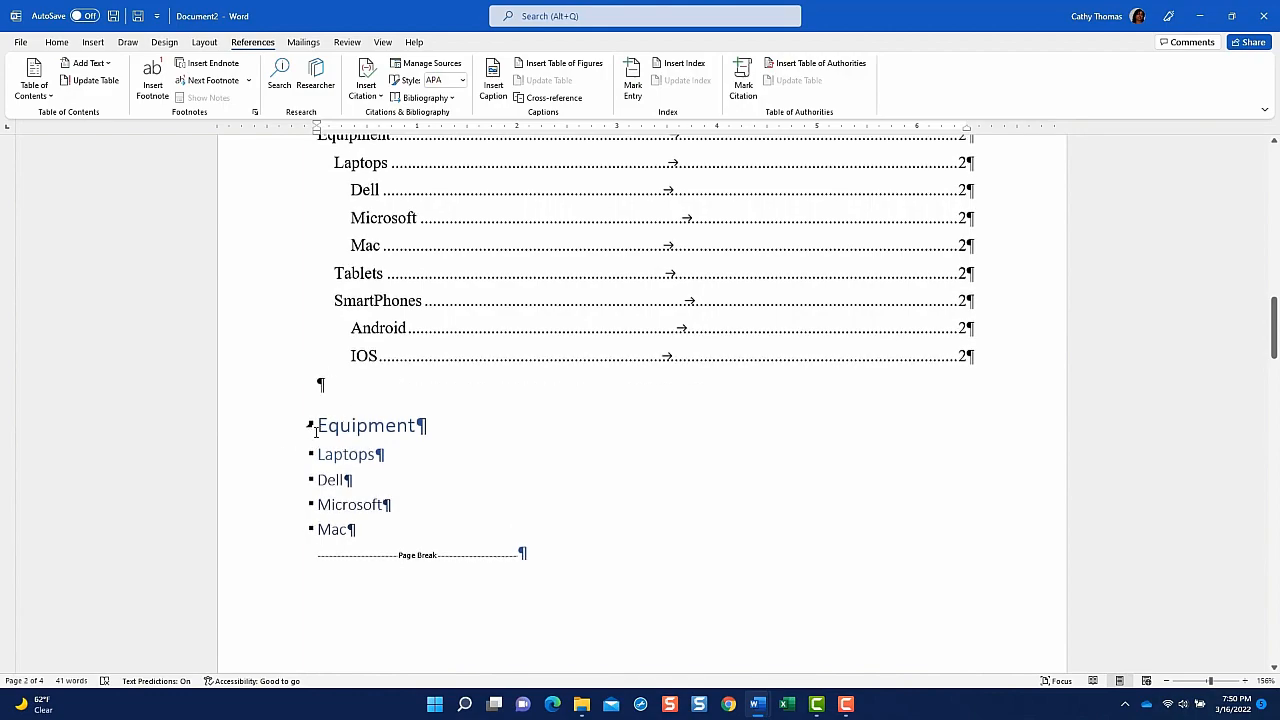
click(318, 425)
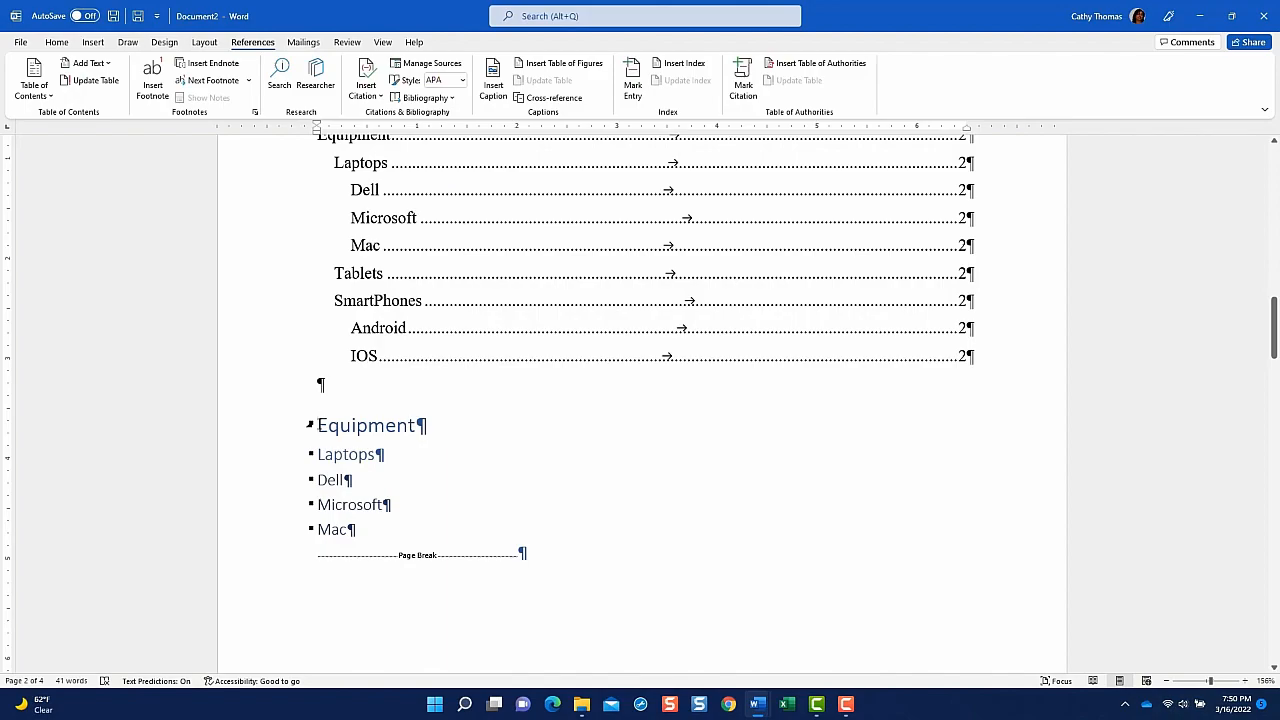
key(ctrl+Return)
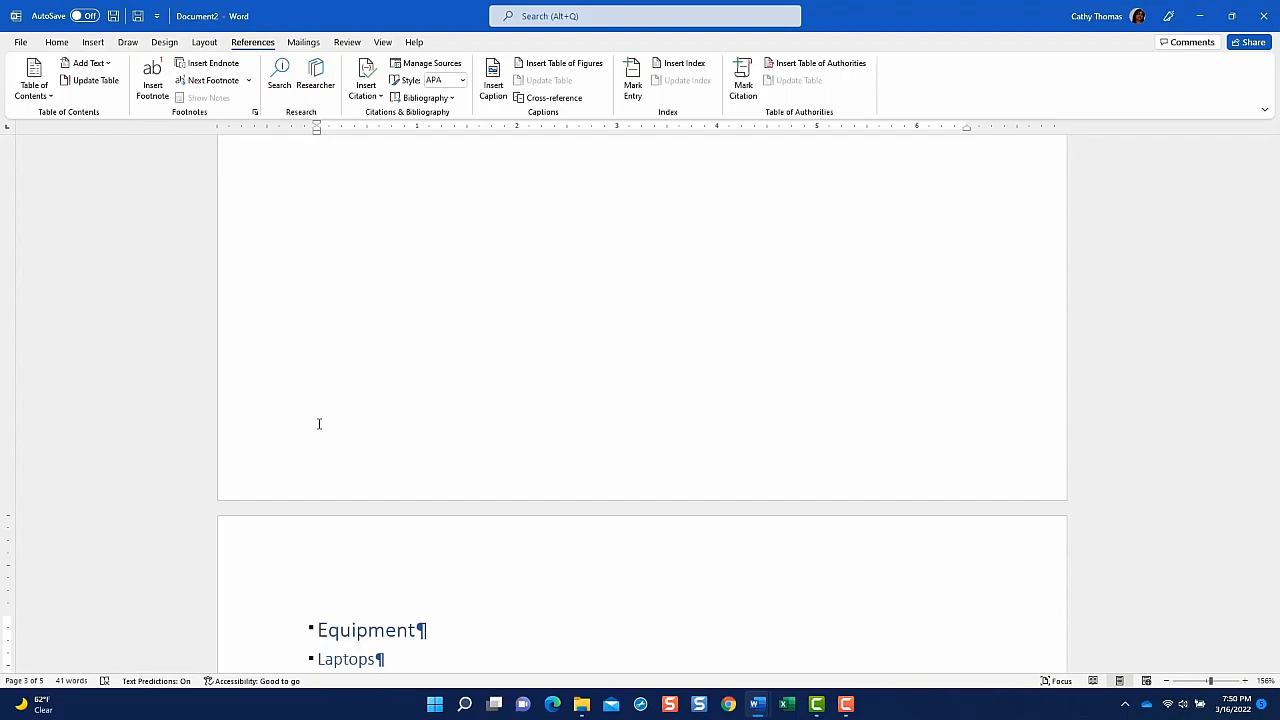
Review the available page and section break types, including the Page break option.
click(204, 42)
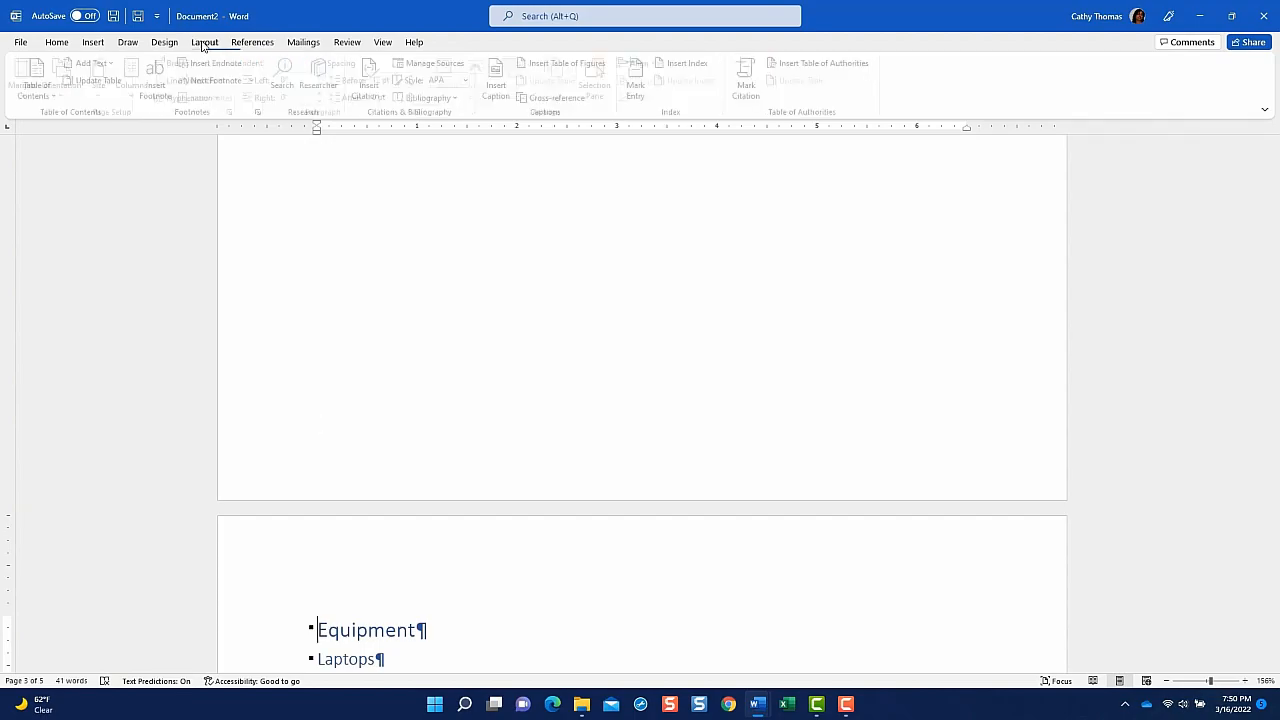
click(200, 64)
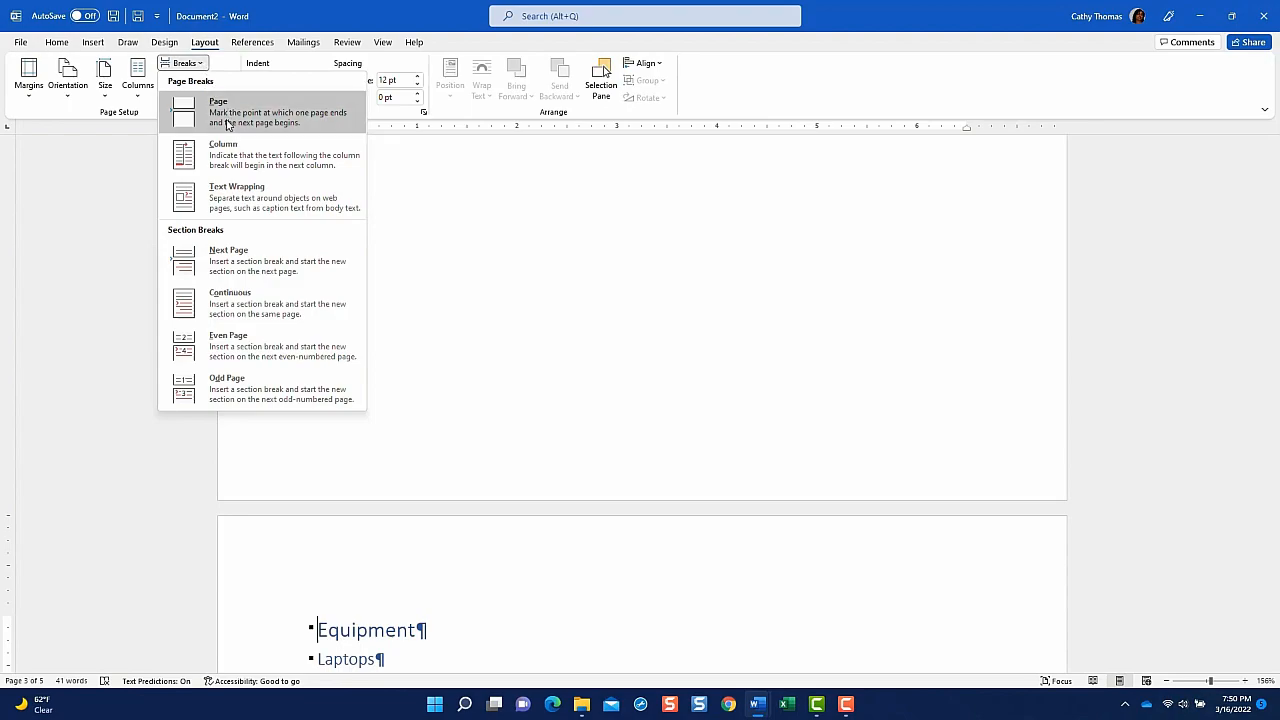
click(226, 123)
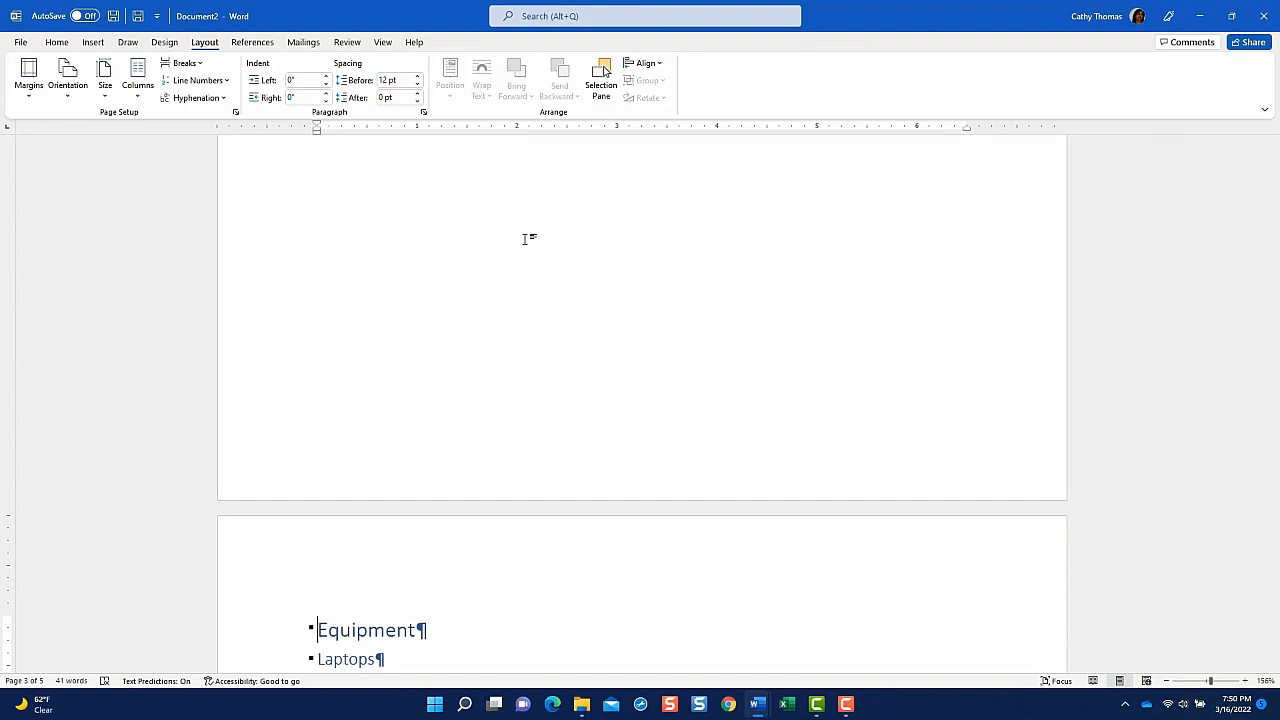
Update the automatic table of contents field, choosing to update page numbers only.
scroll(524, 239, up, 5)
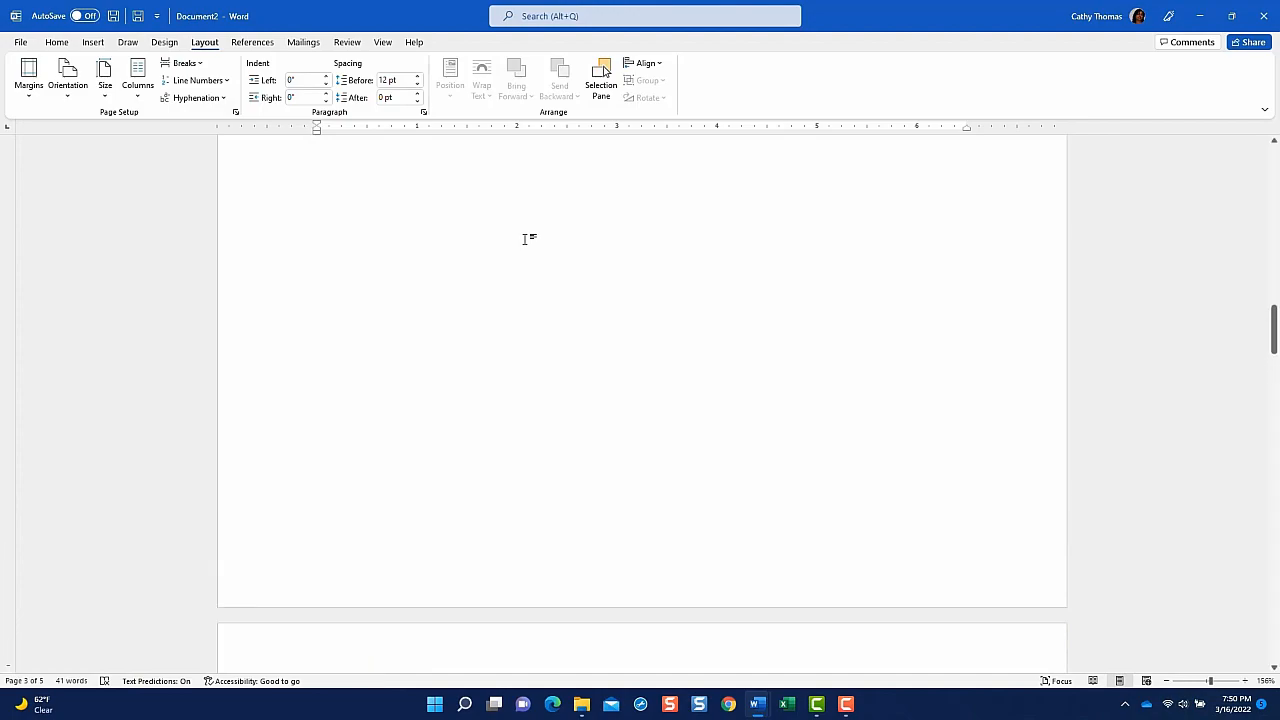
scroll(525, 239, up, 4)
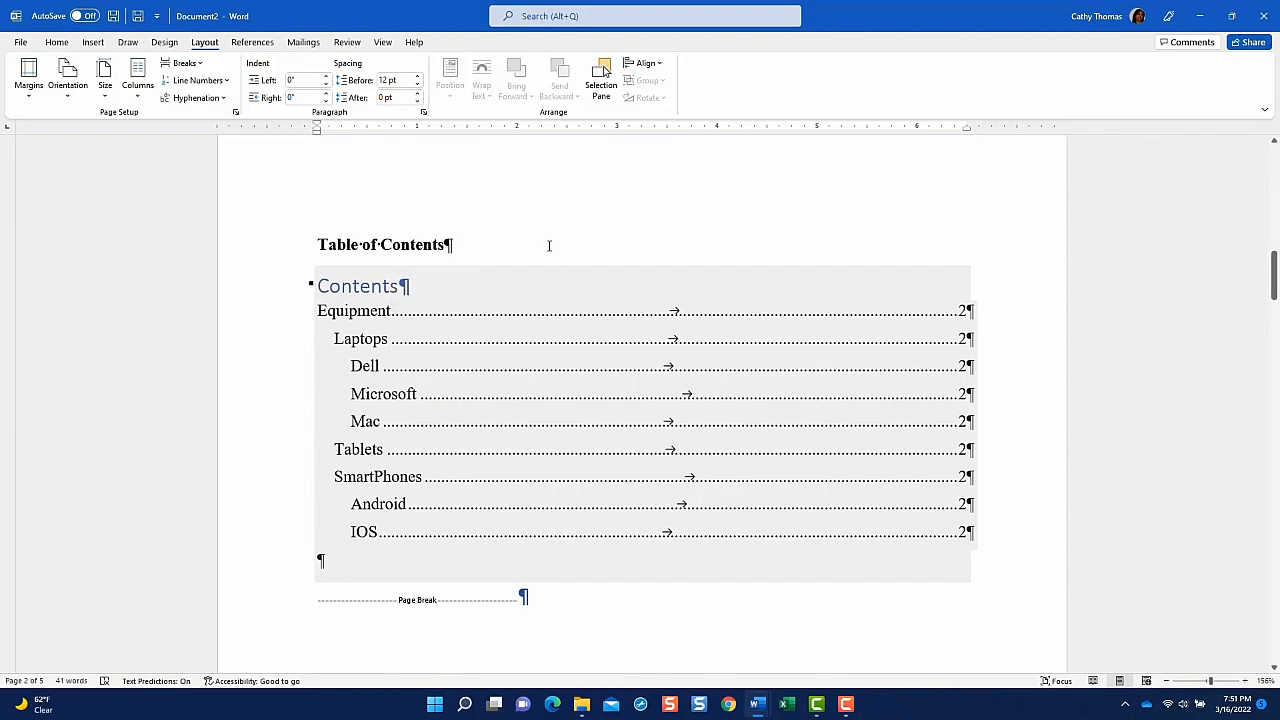
click(468, 430)
right_click(468, 430)
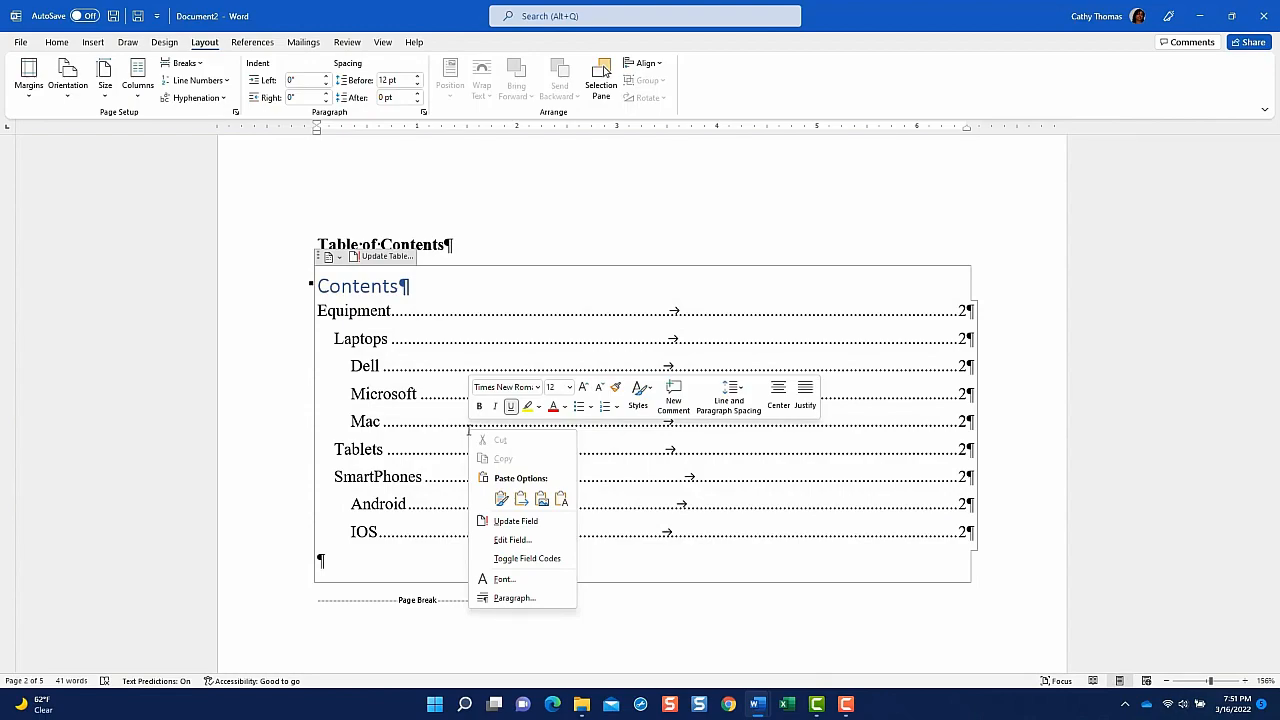
click(532, 521)
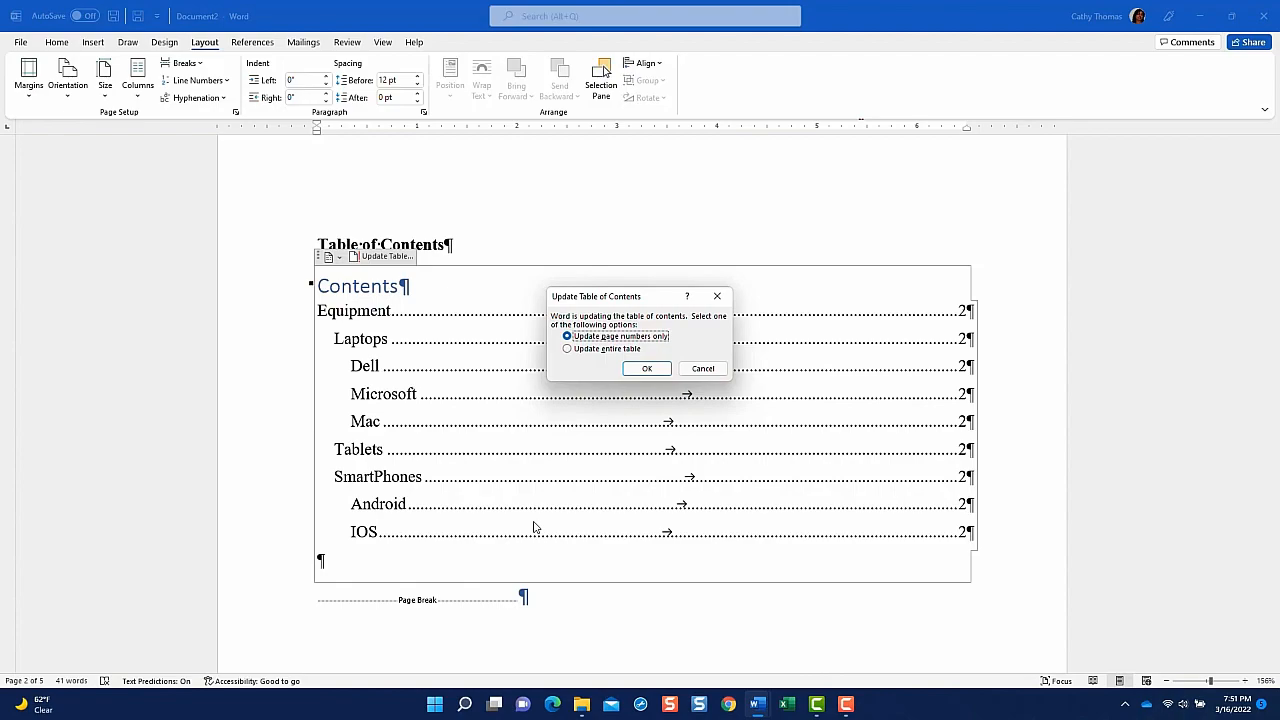
click(650, 368)
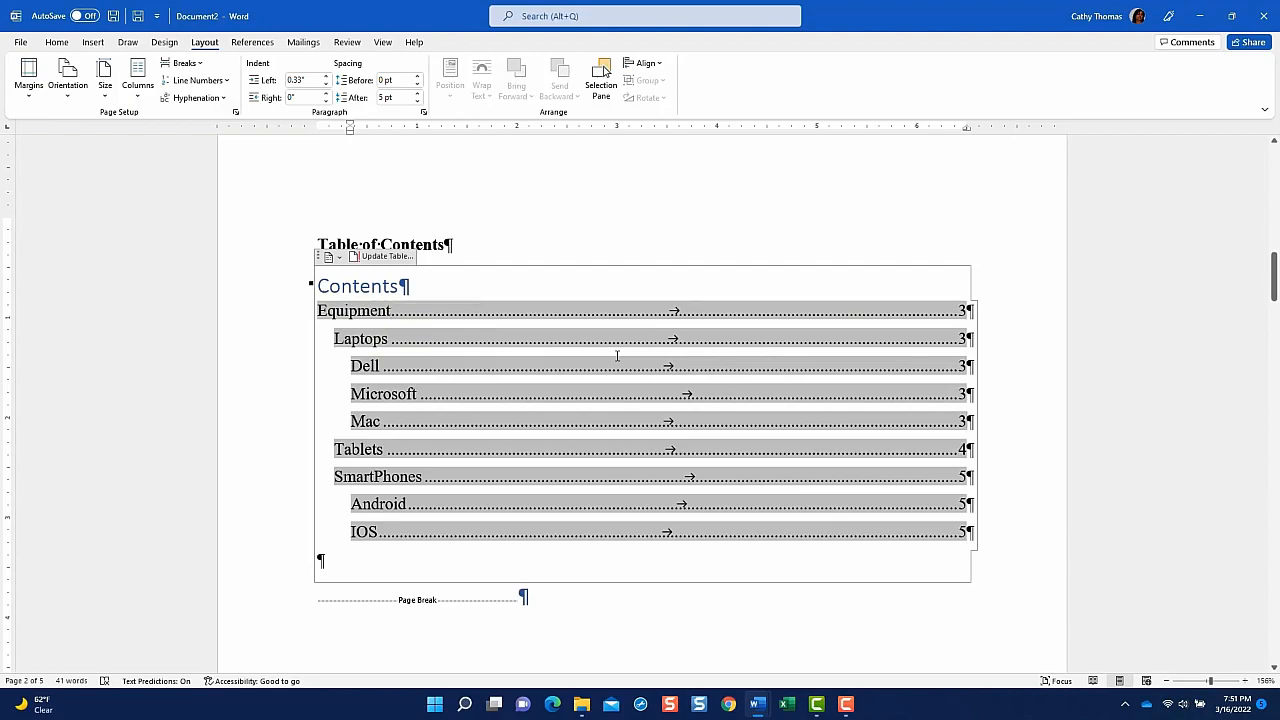
Place the cursor in the "Contents" title line and use Go To to navigate to page 5.
scroll(617, 355, down, 2)
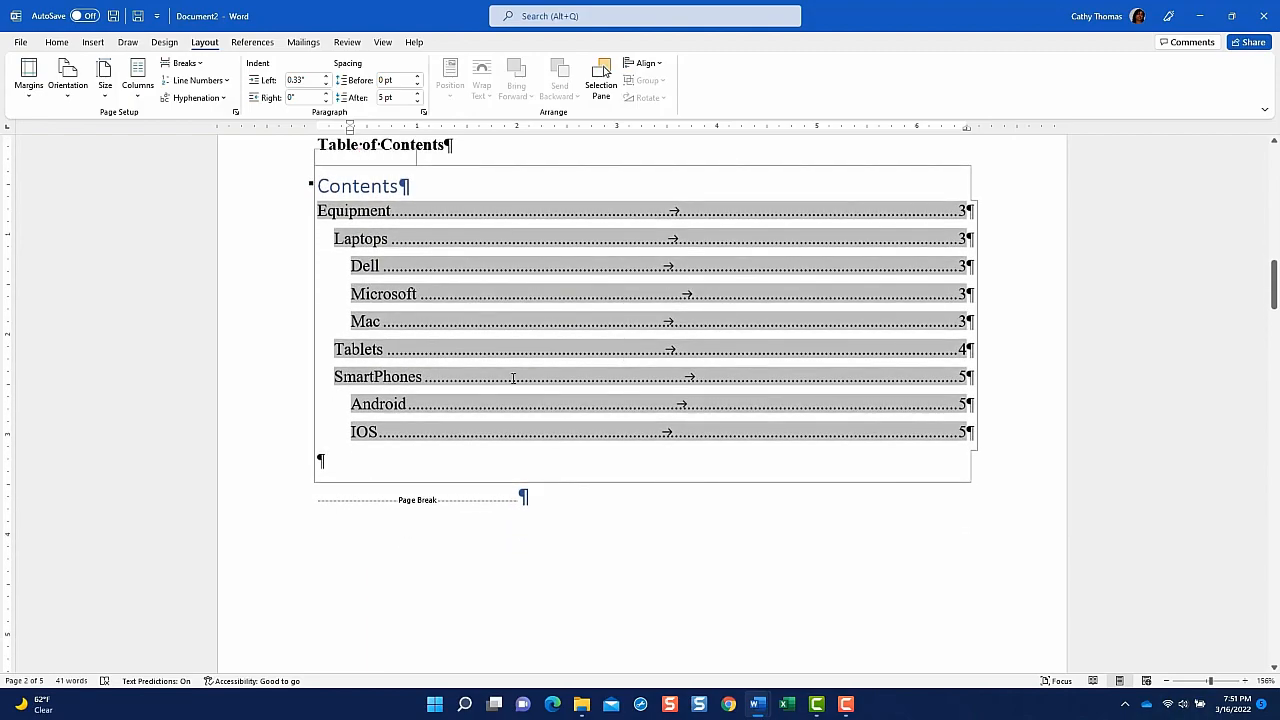
click(425, 187)
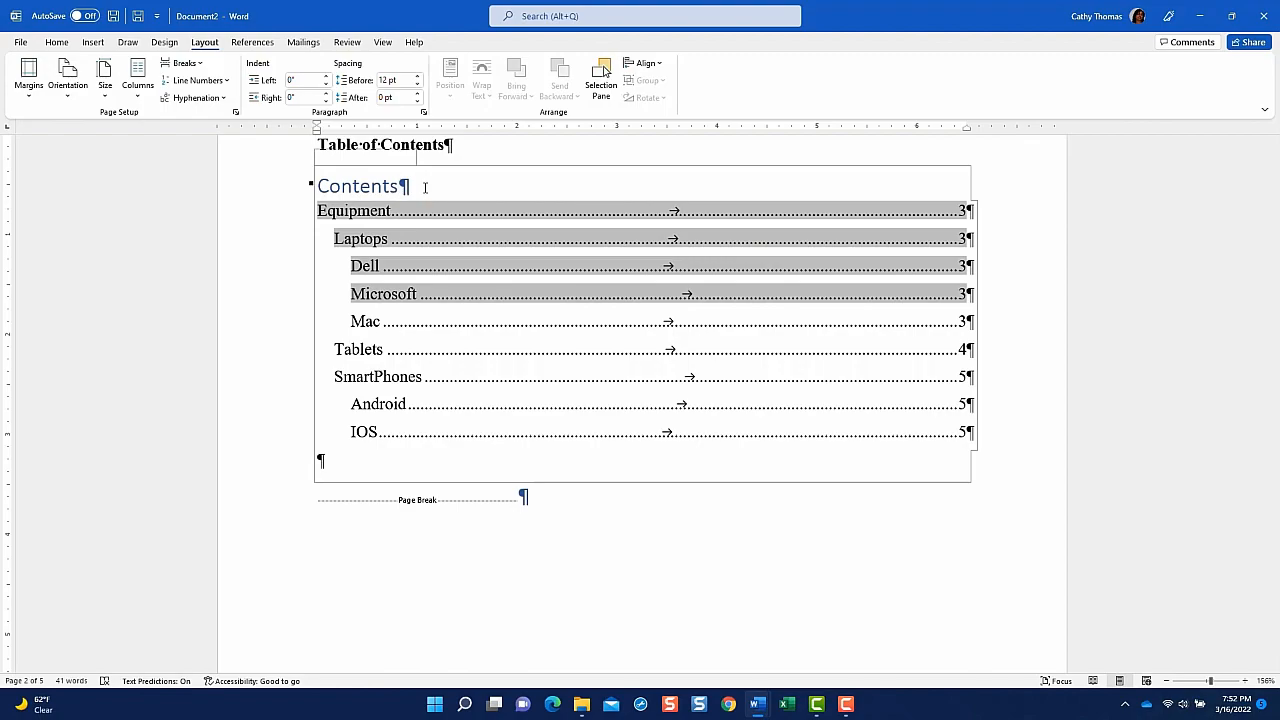
key(ctrl+g)
text(5)
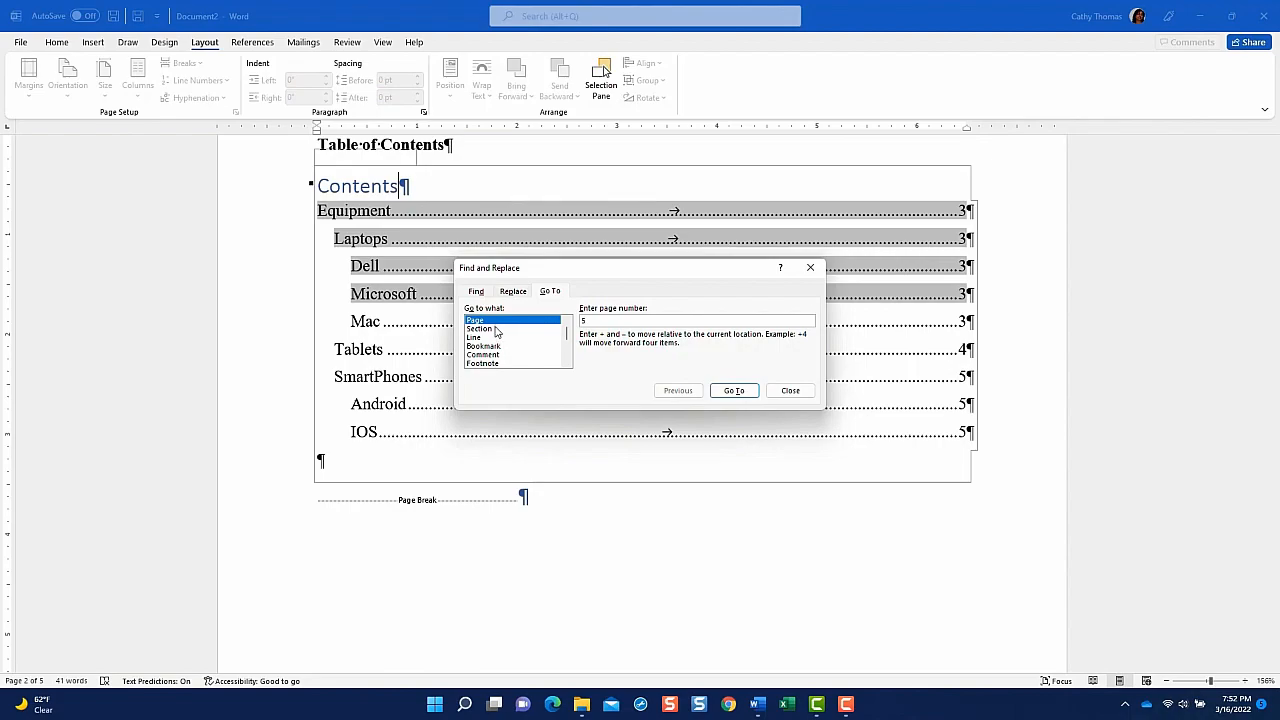
click(741, 391)
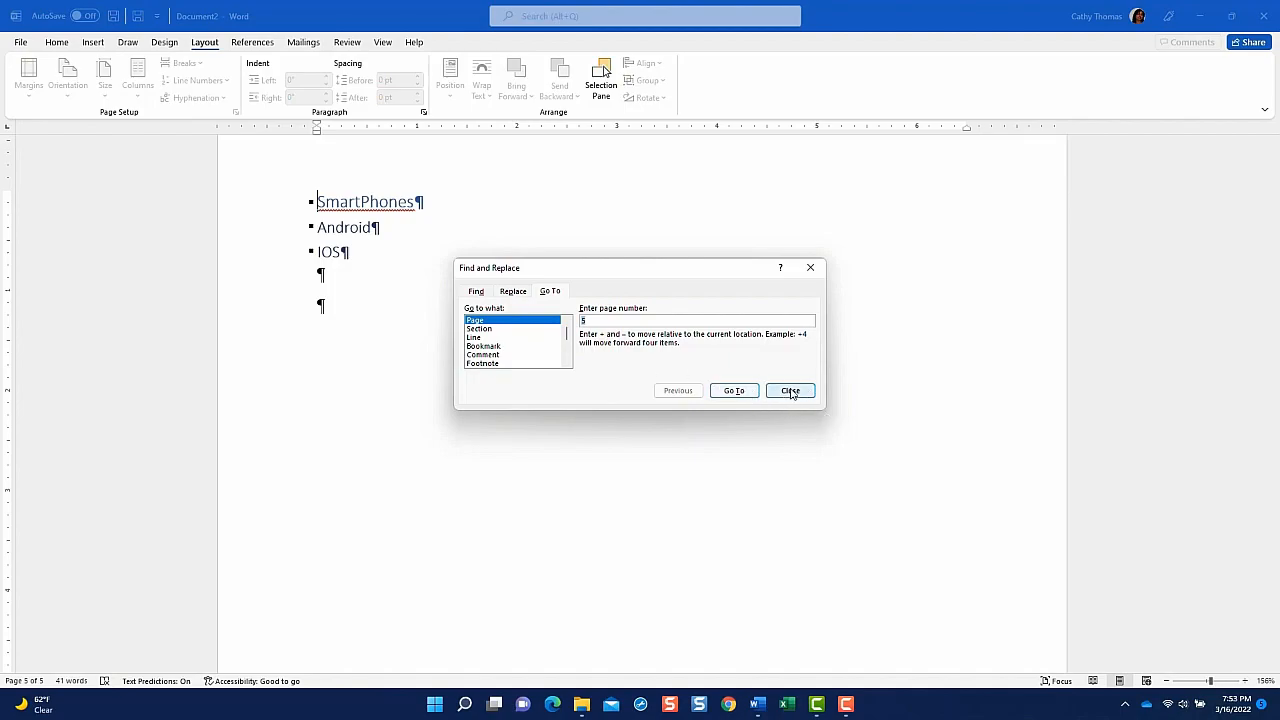
Close the Go To dialog and replace the "IOS" heading under SmartPhones with "IPhone".
click(791, 391)
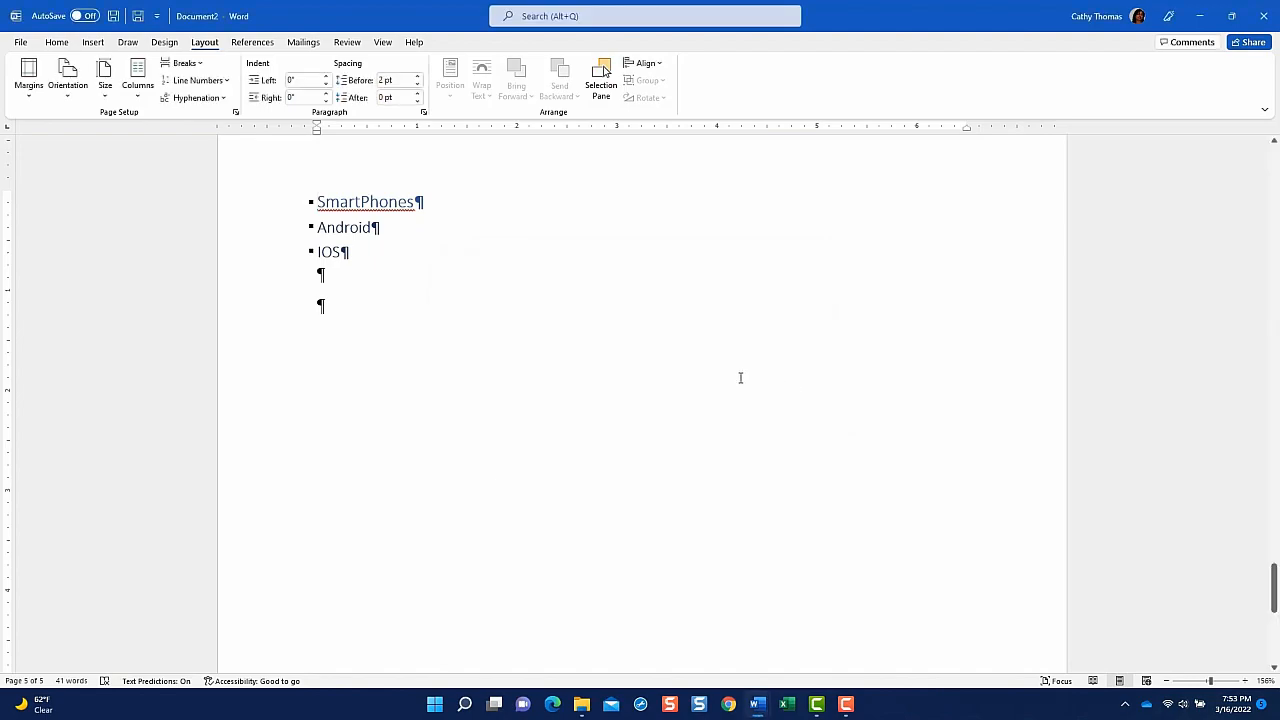
triple_click(328, 252)
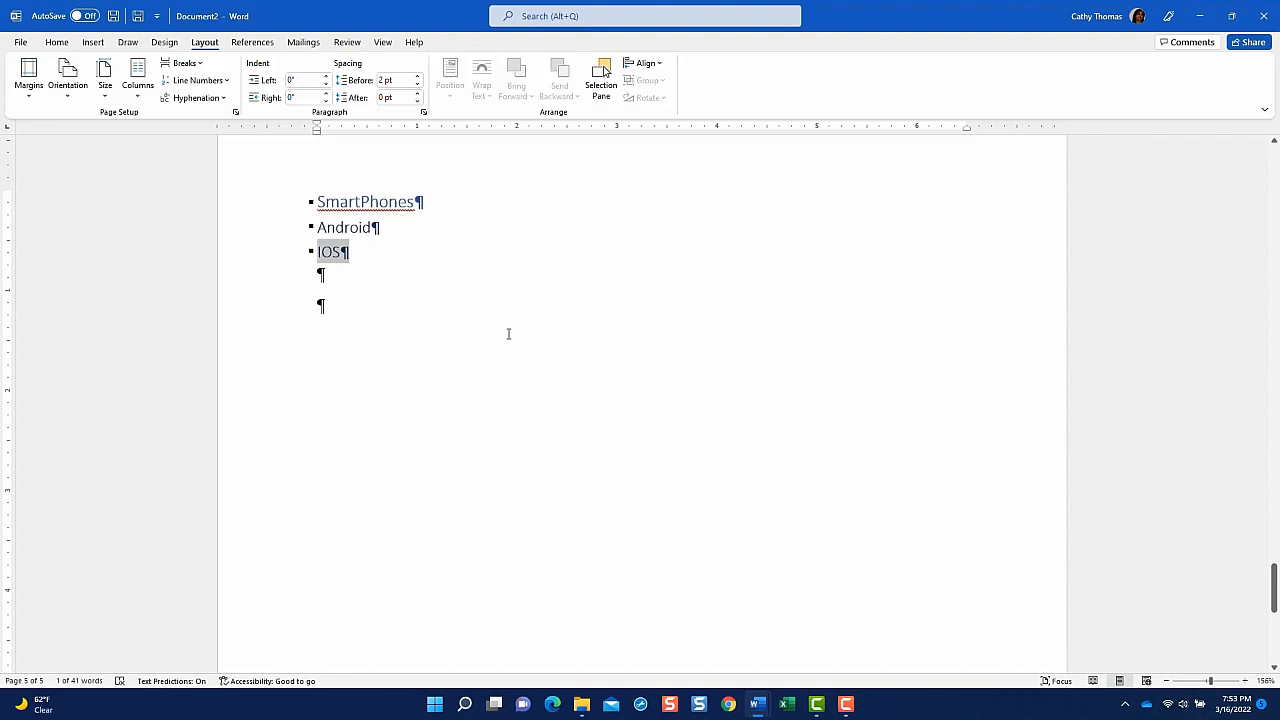
text(IP)
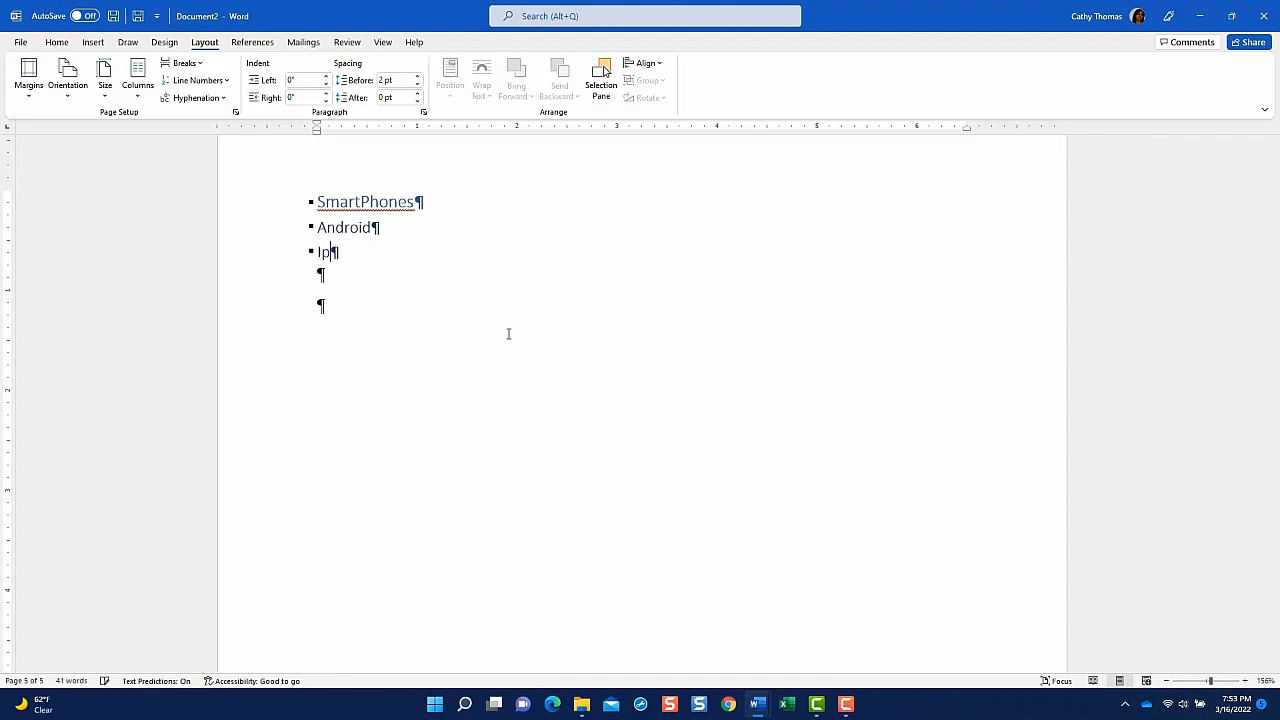
text(hone)
Return to the start of the document and check the IOS entry in the table of contents on page 2.
key(ctrl+Home)
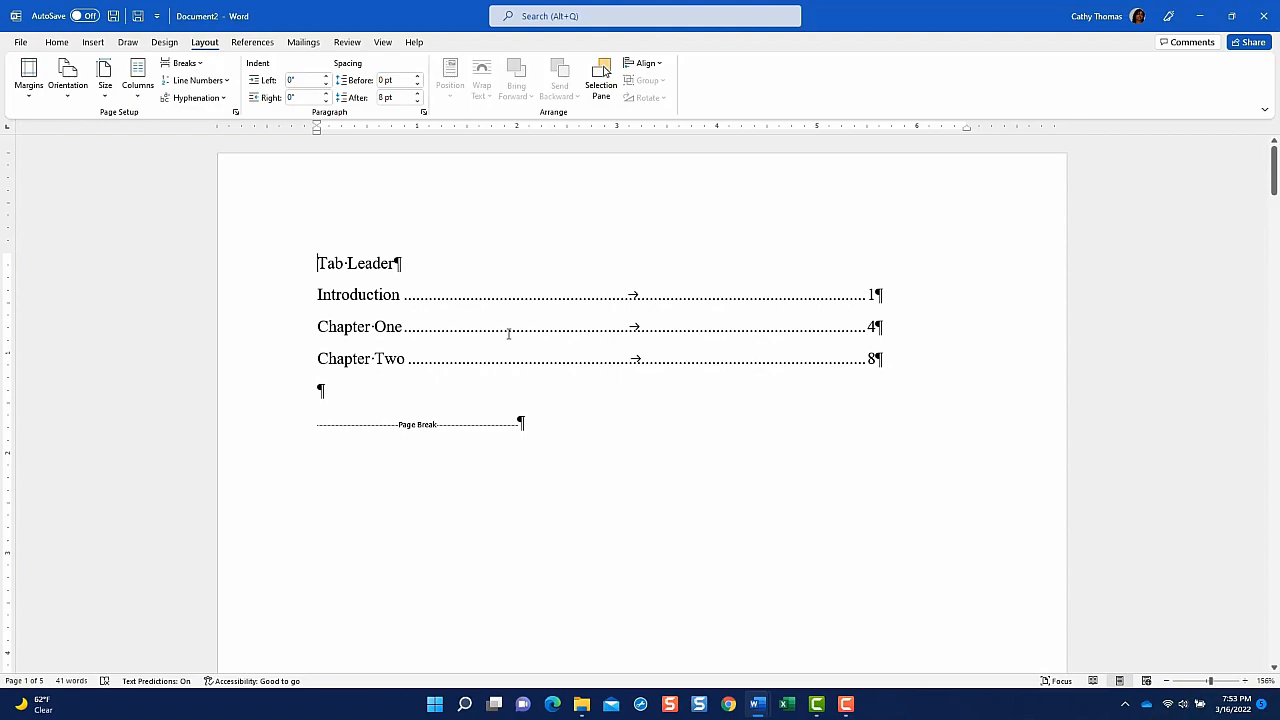
scroll(508, 333, down, 10)
scroll(508, 333, down, 5)
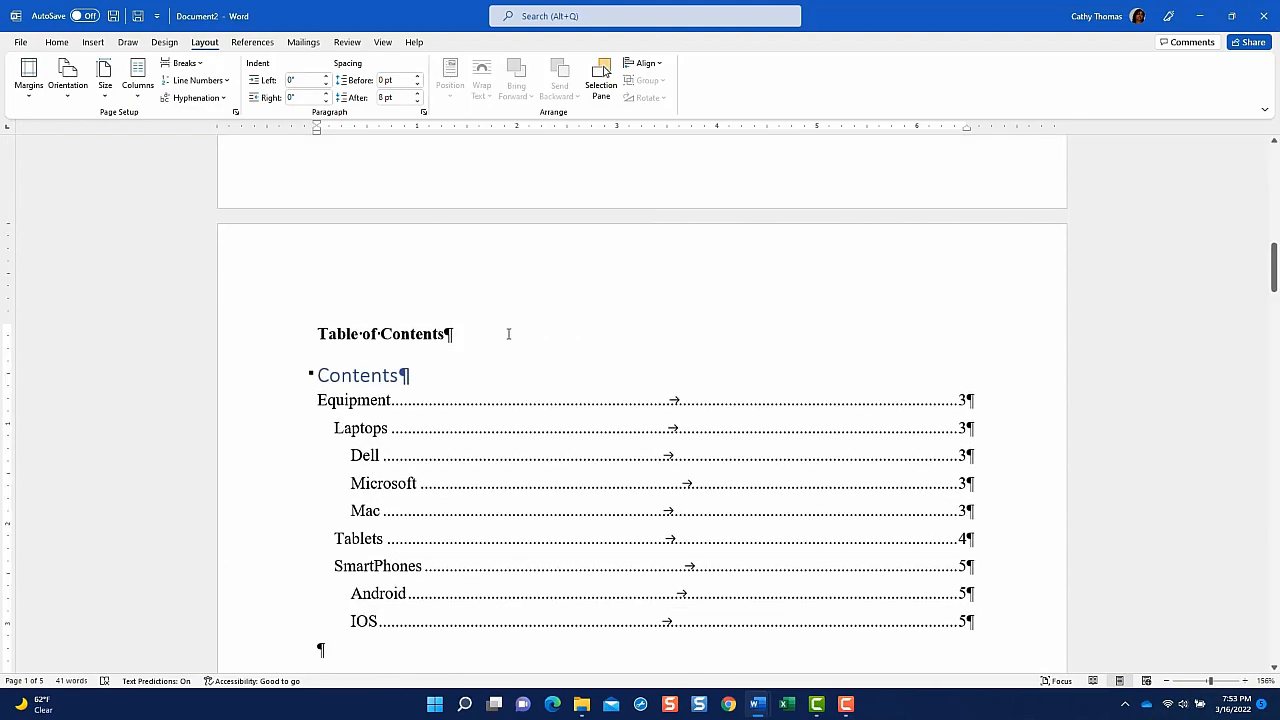
scroll(508, 333, down, 3)
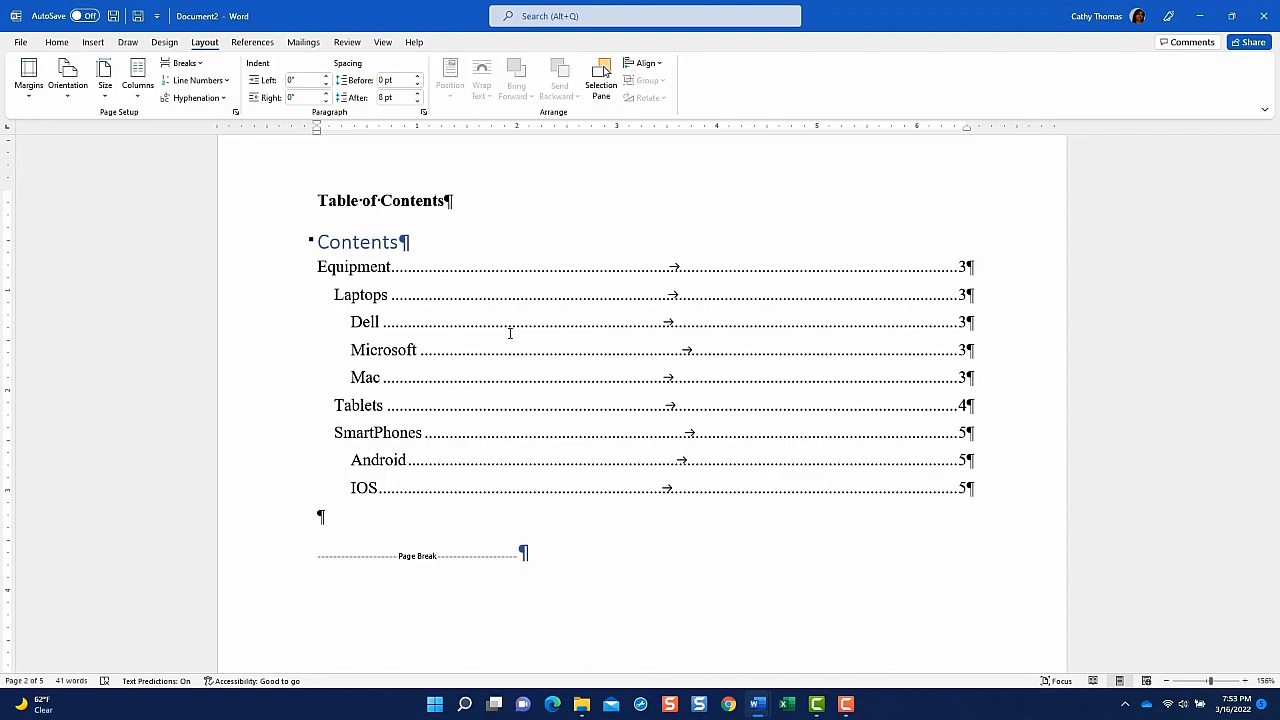
Jump to the end of the document, and use Go To to navigate back to page 2.
key(ctrl+End)
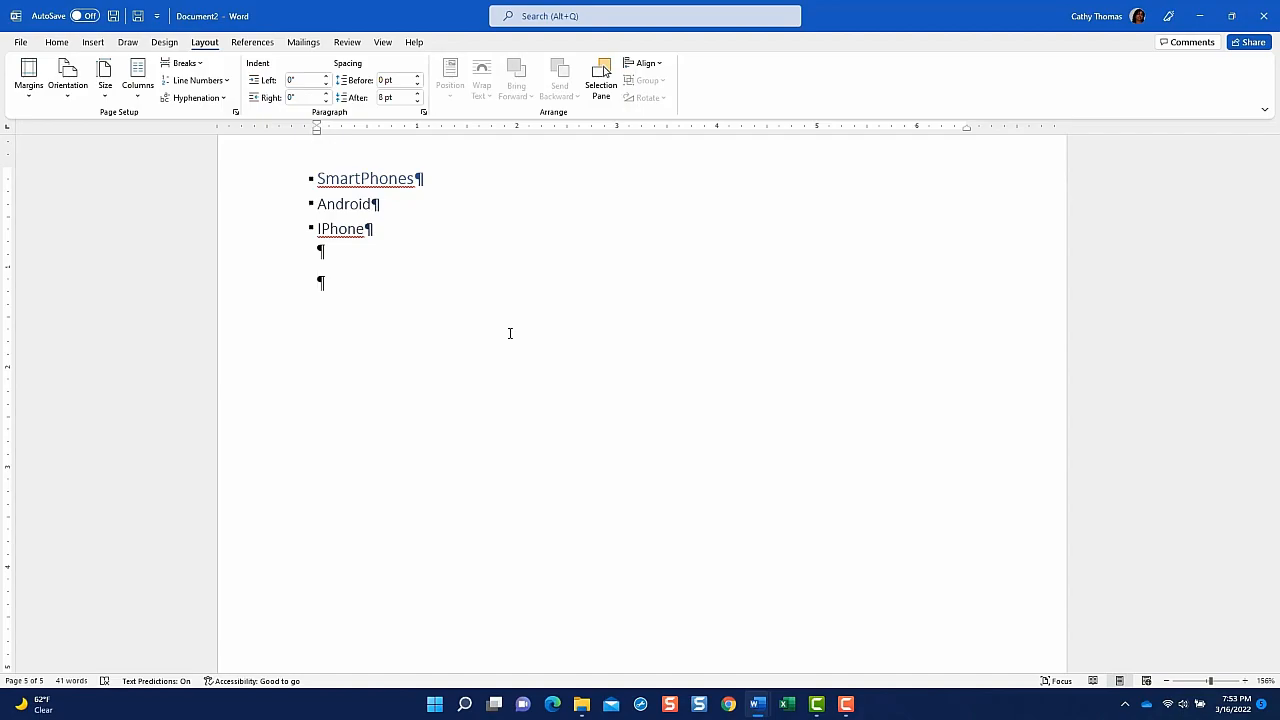
key(ctrl+g)
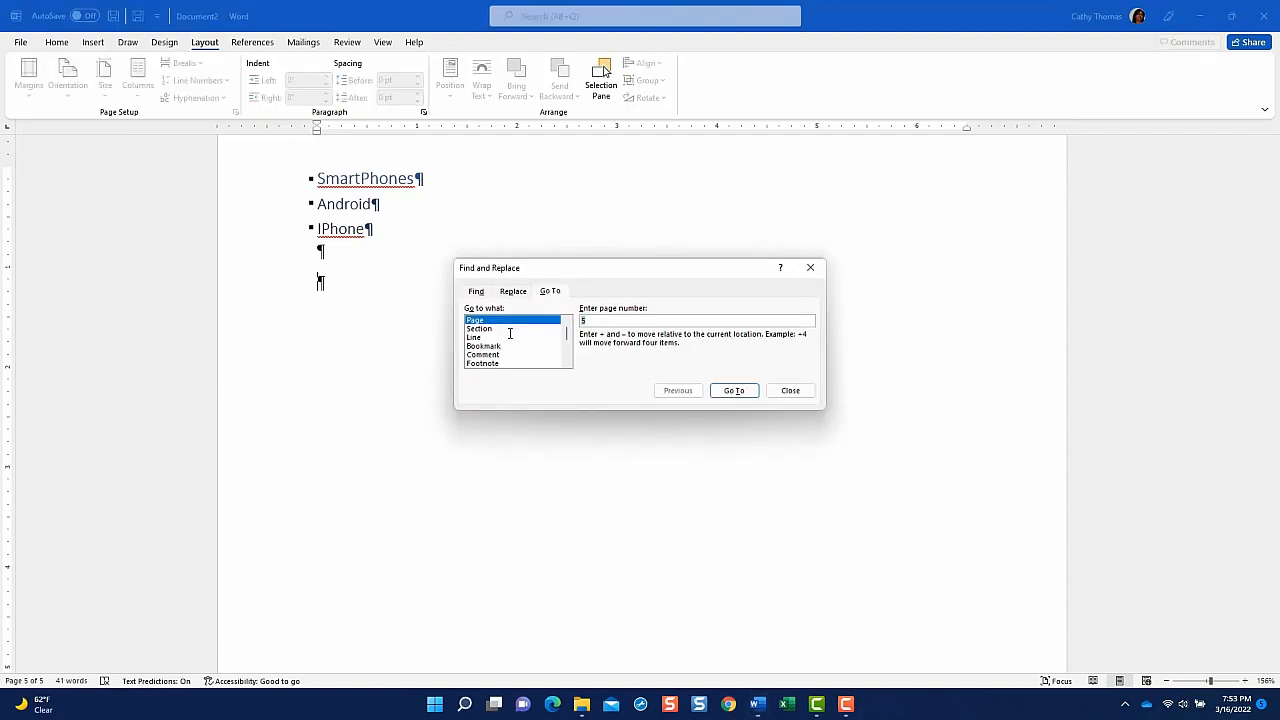
text(2)
click(743, 391)
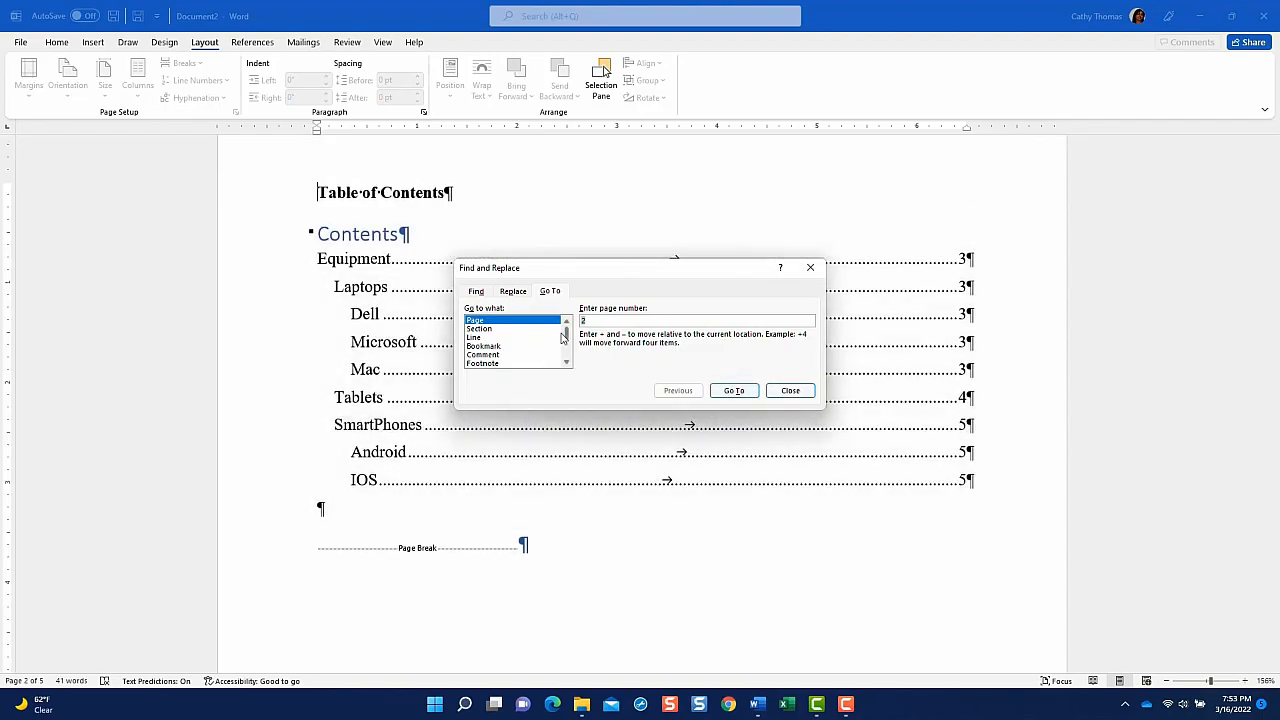
click(789, 391)
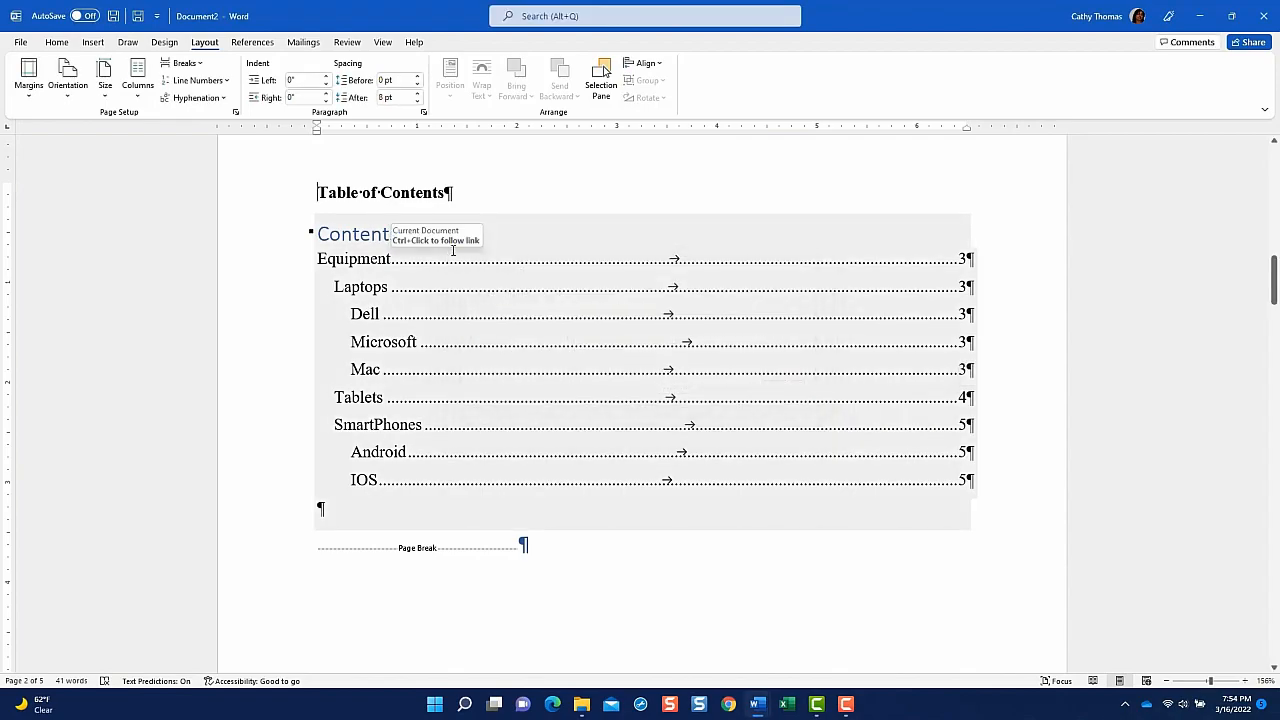
Update the automatic table of contents field, choosing to update the entire table.
right_click(480, 330)
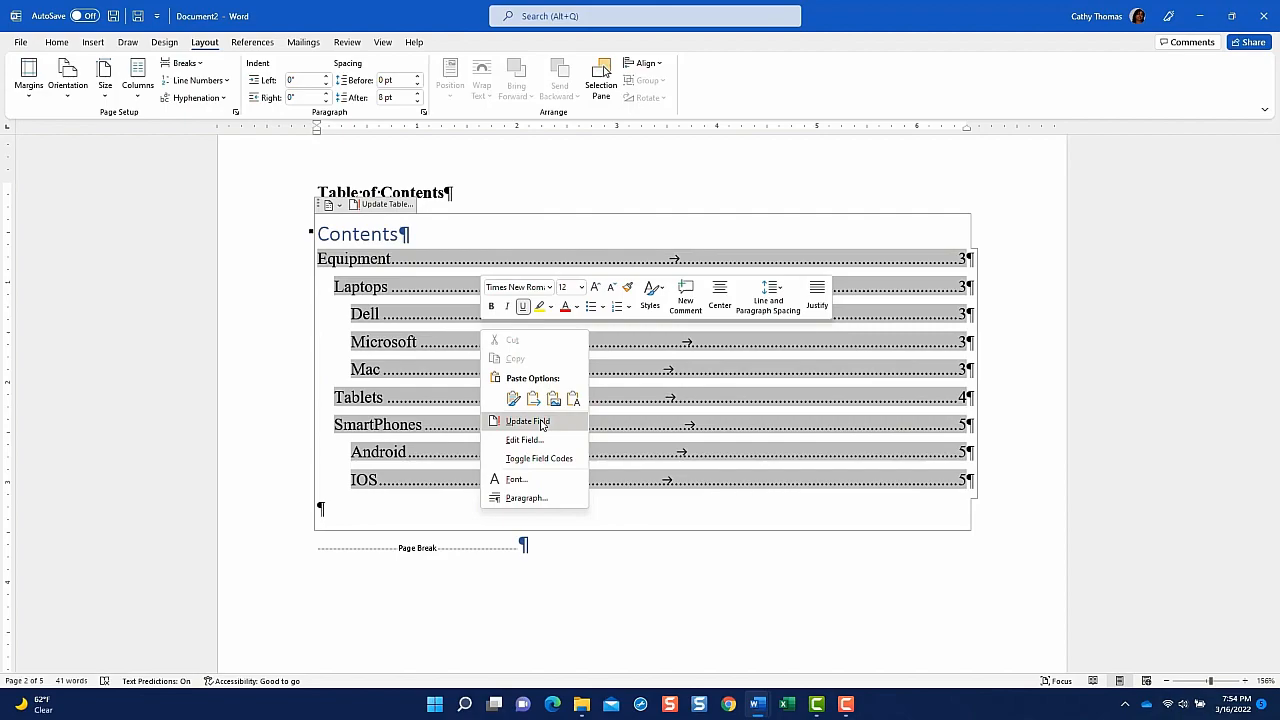
click(541, 422)
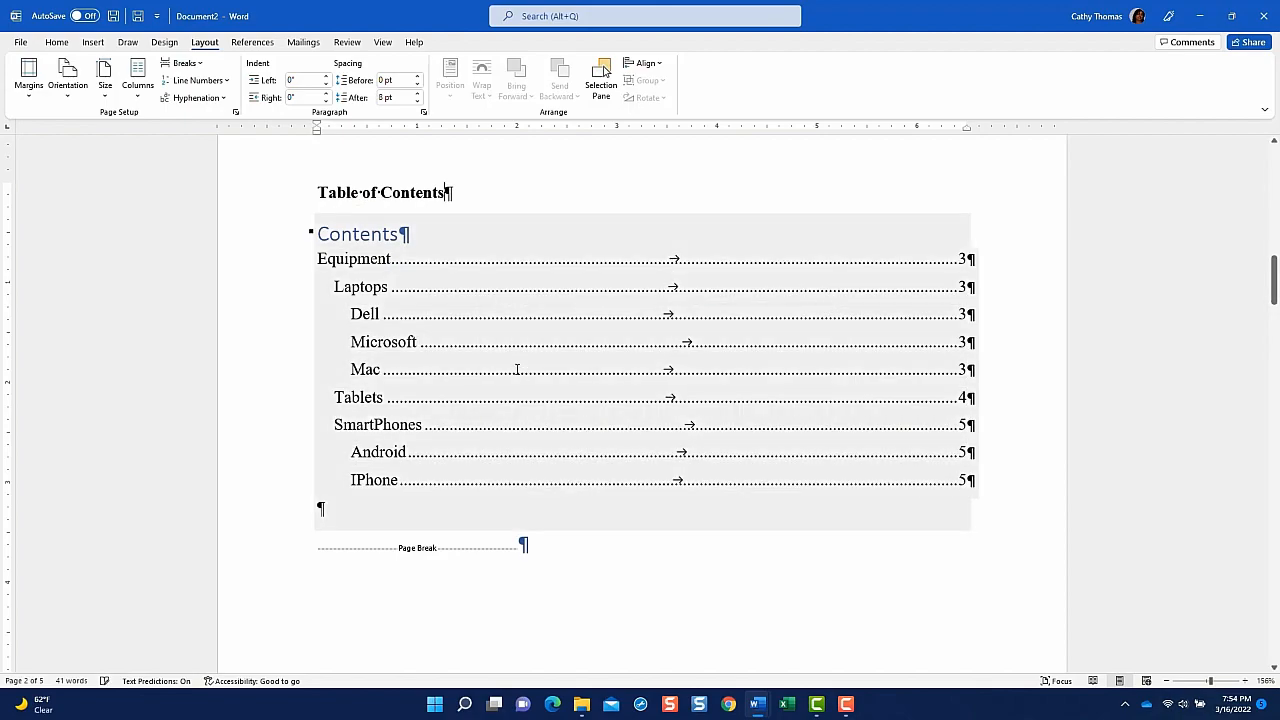
right_click(536, 362)
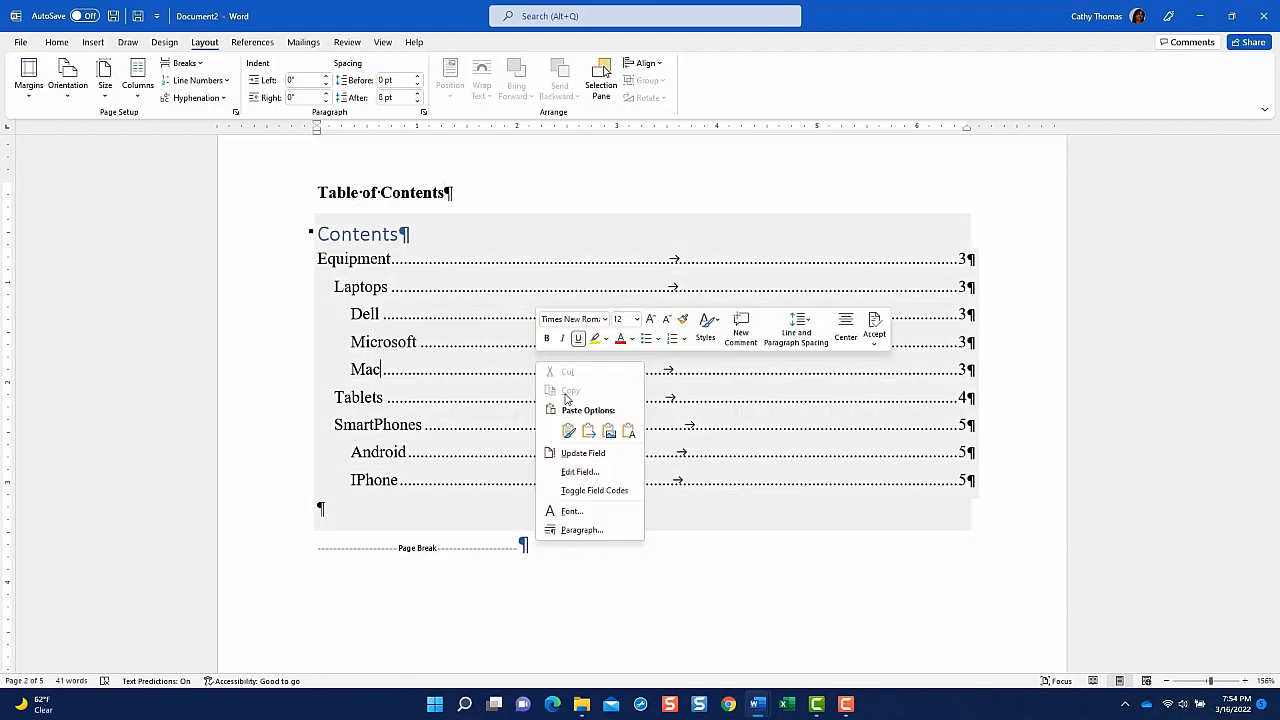
click(591, 460)
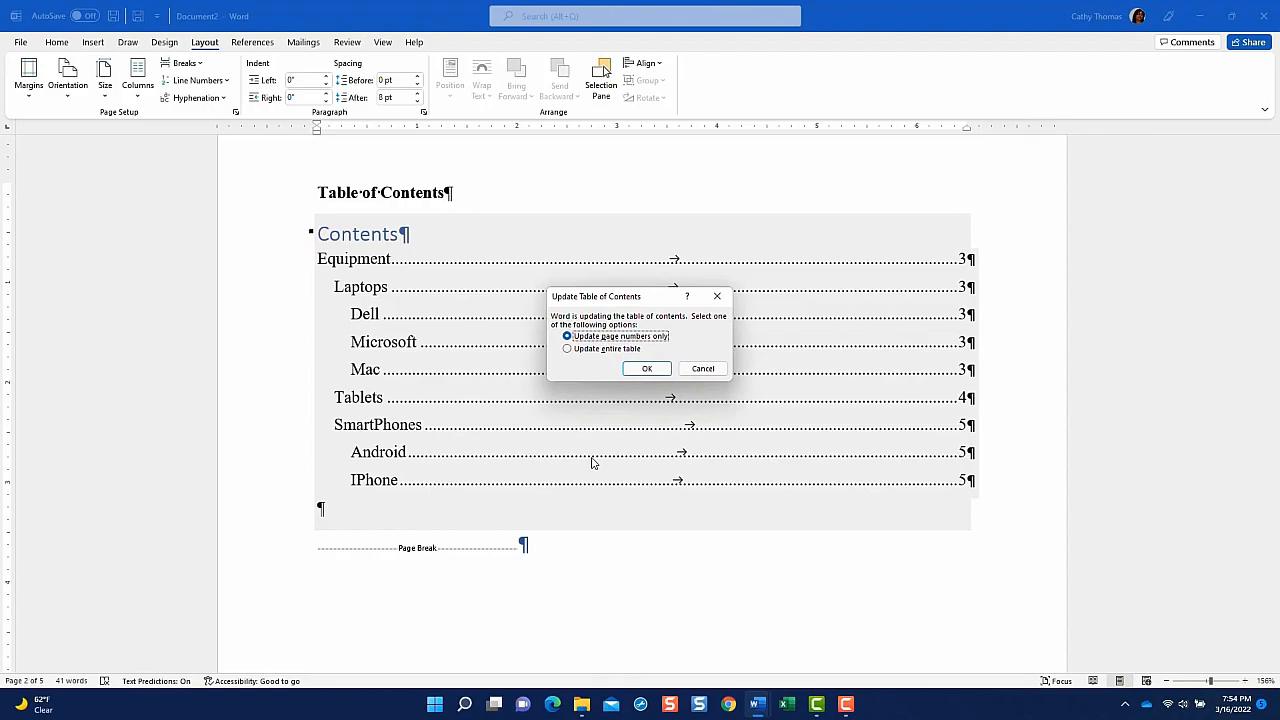
click(567, 348)
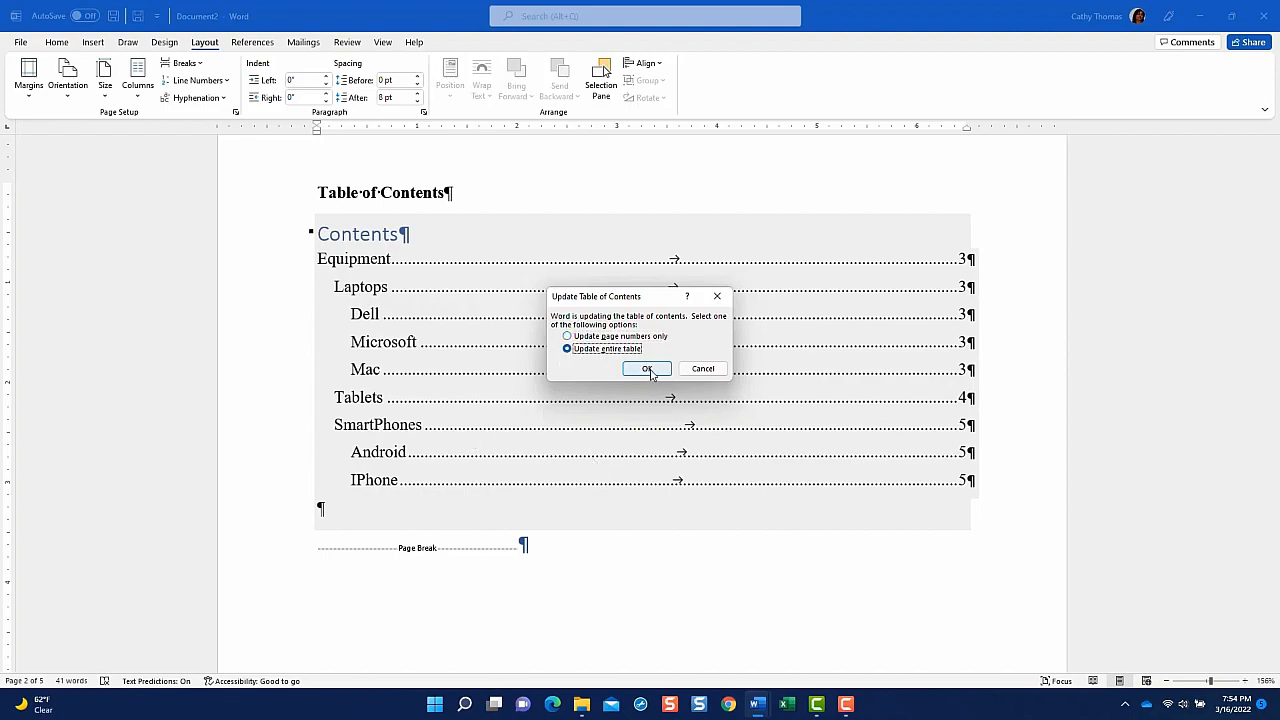
click(648, 370)
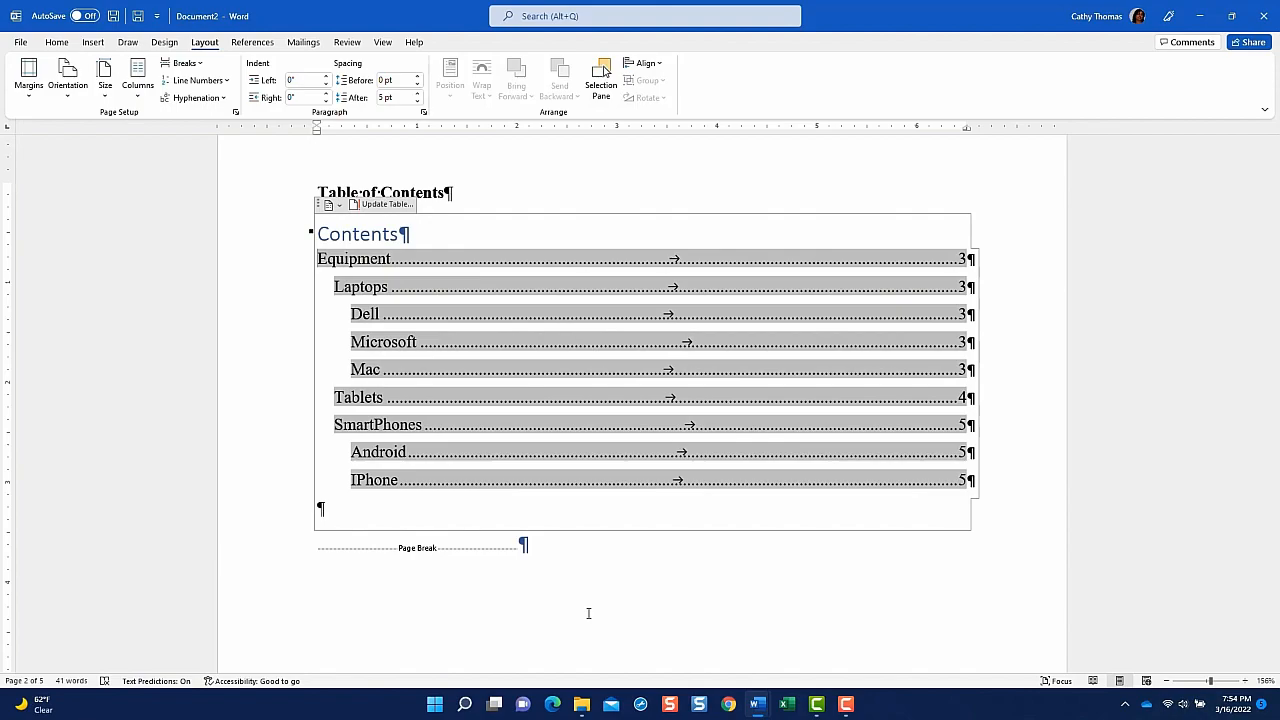
Modify the Heading 1 style to use the Automatic font color and the Anton font.
click(56, 44)
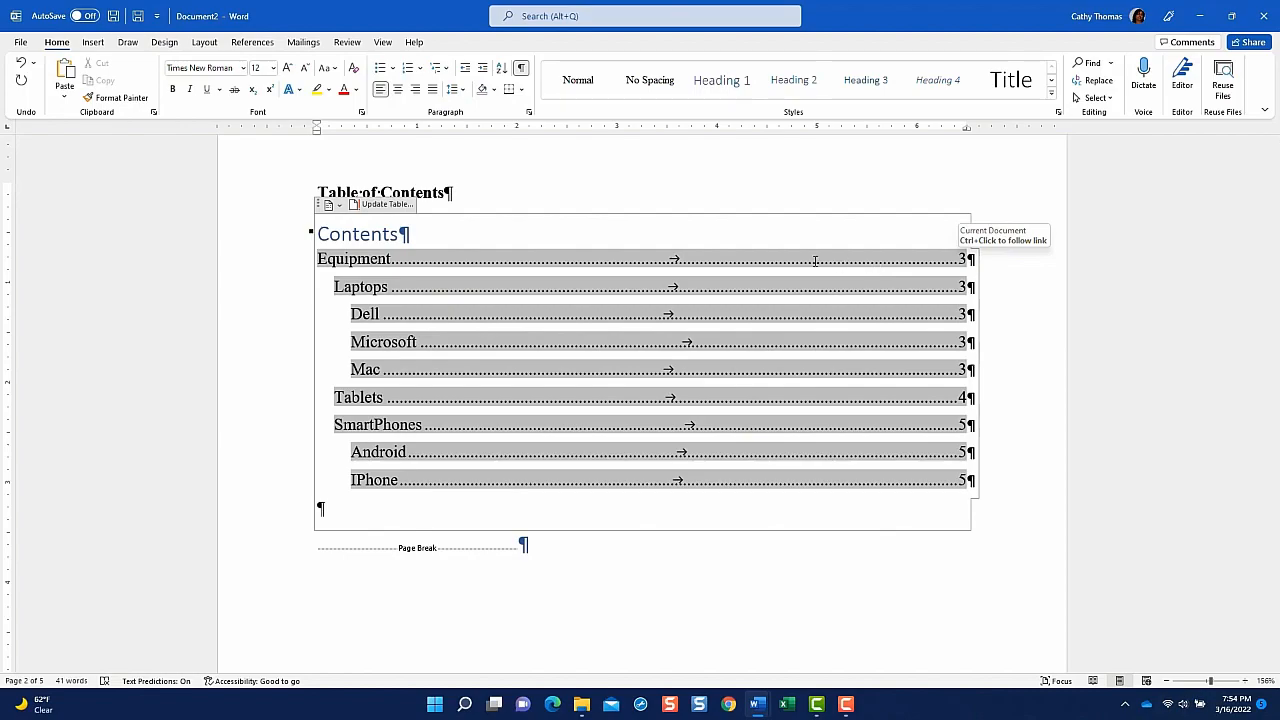
scroll(542, 234, down, 5)
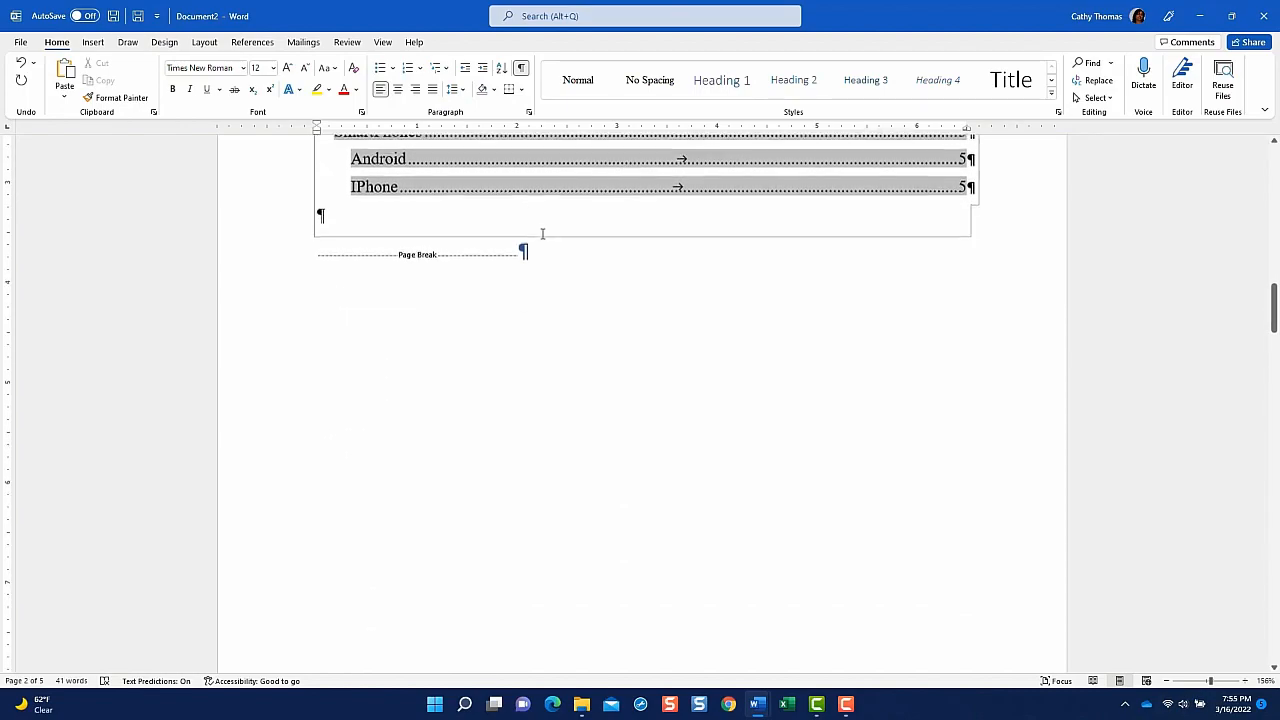
scroll(542, 234, down, 6)
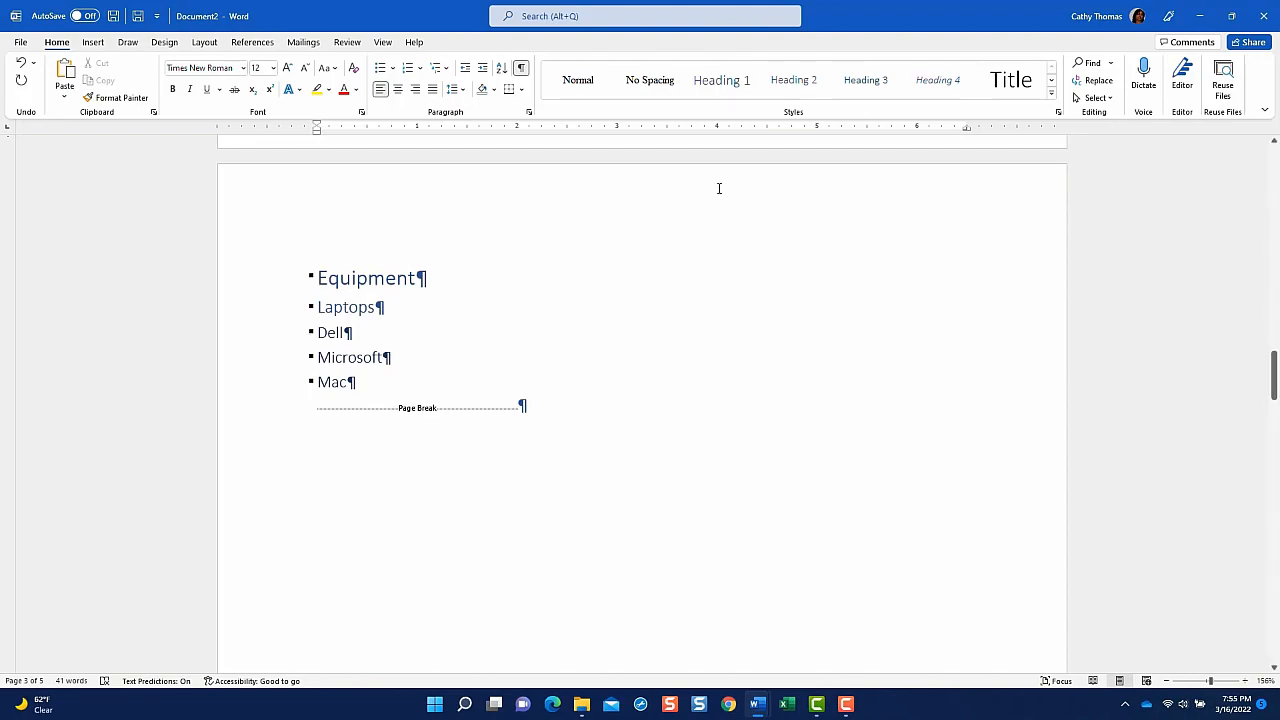
right_click(723, 81)
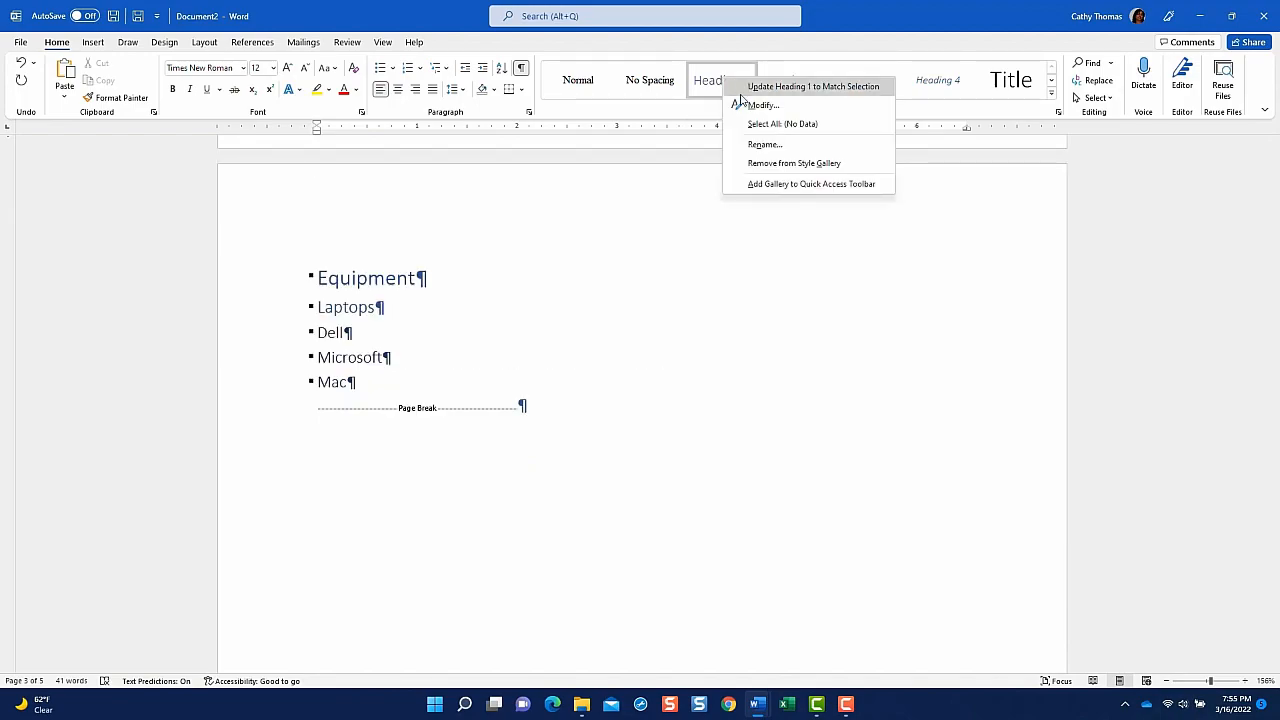
click(763, 106)
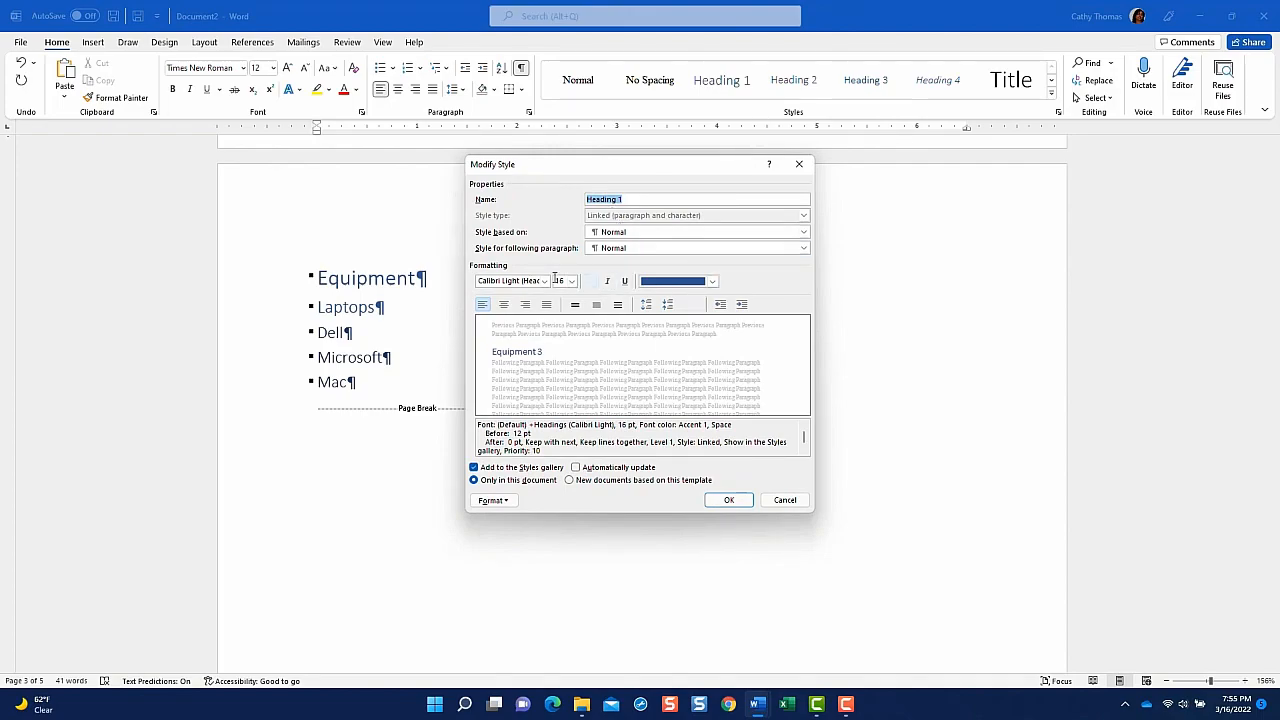
click(714, 284)
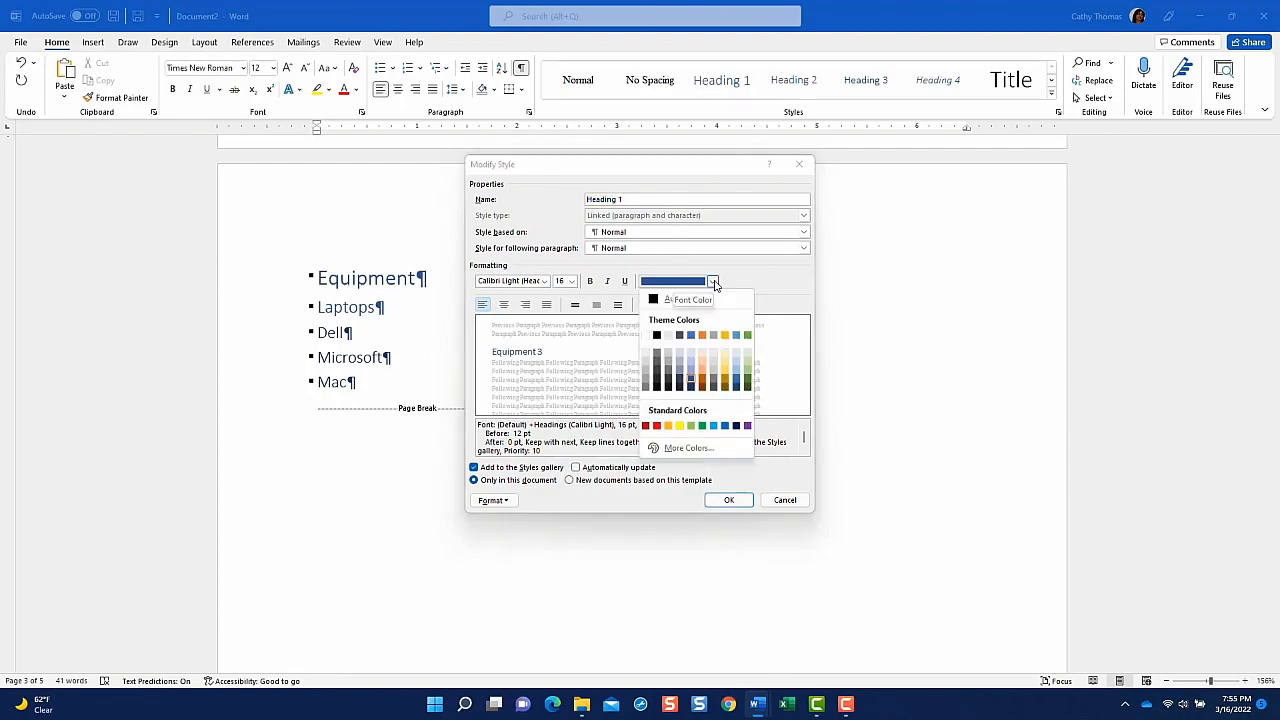
click(654, 302)
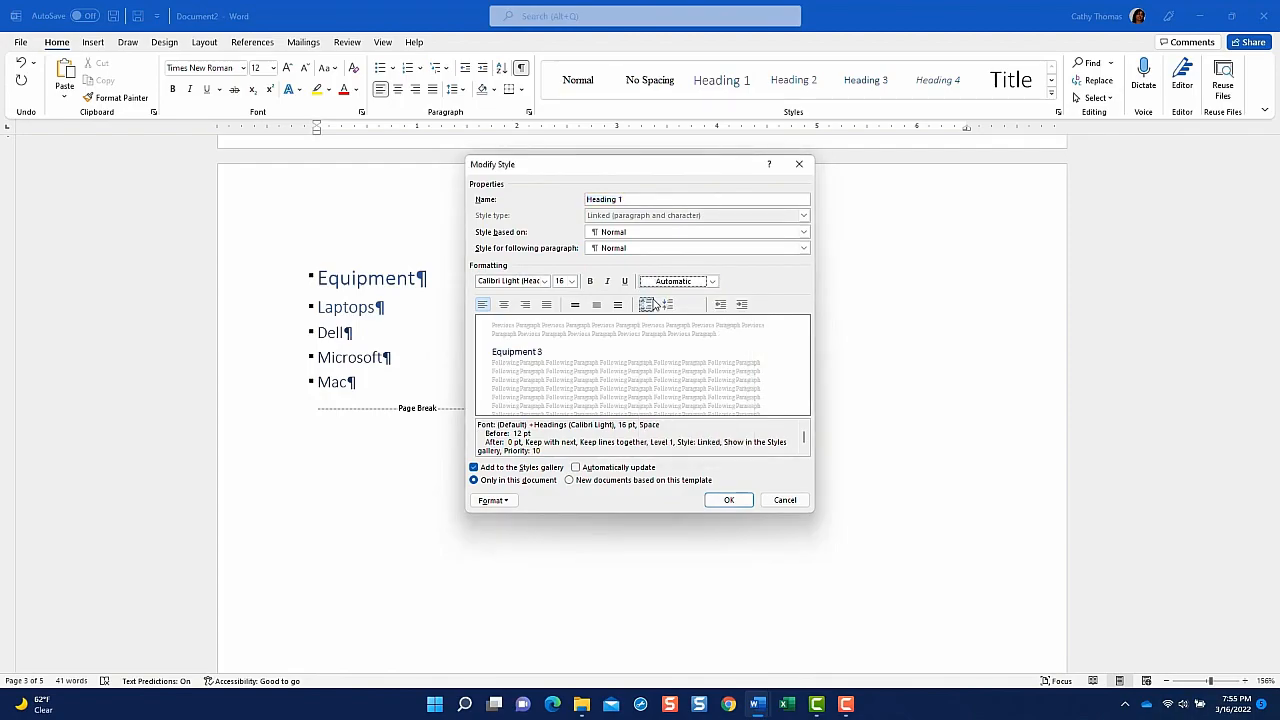
click(545, 281)
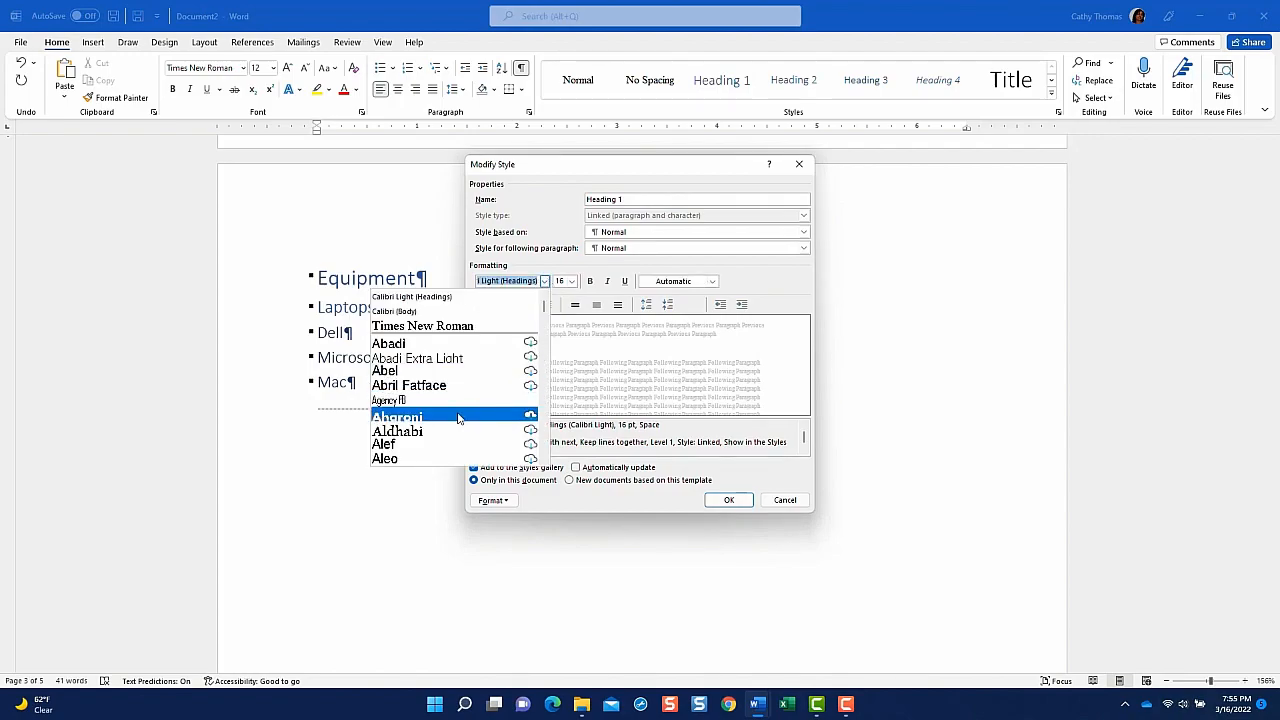
scroll(461, 410, down, 5)
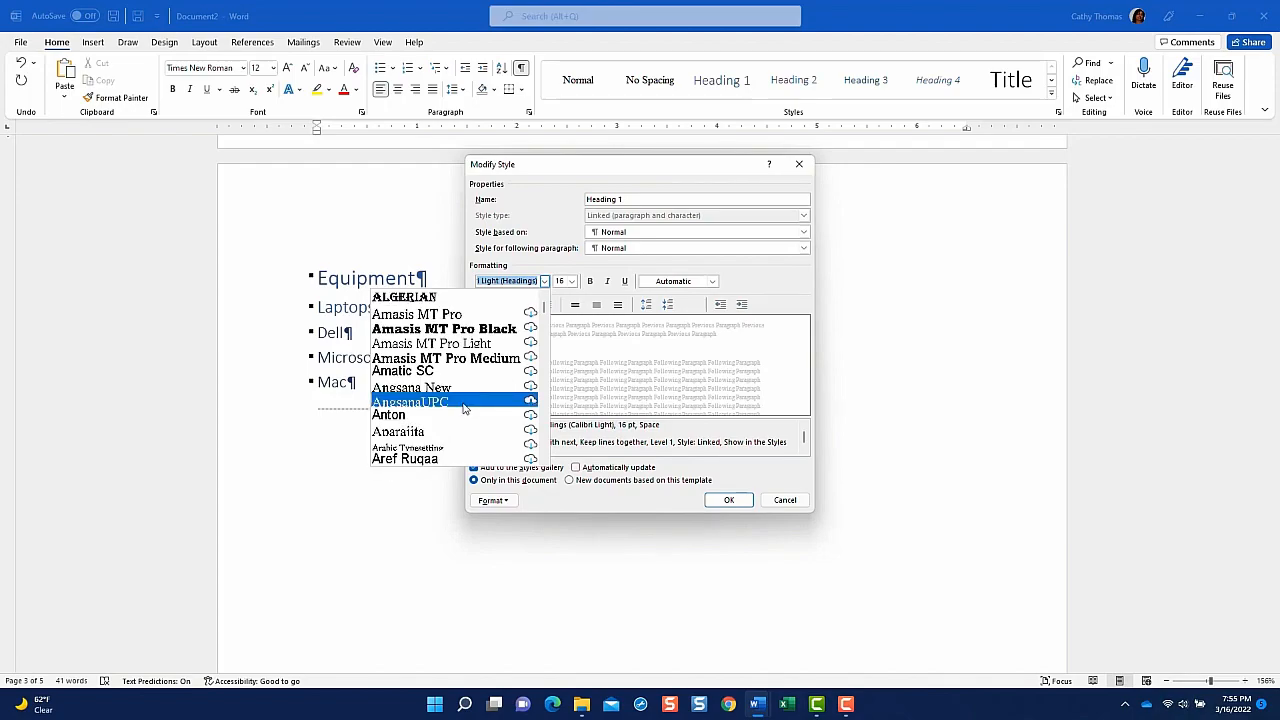
click(459, 415)
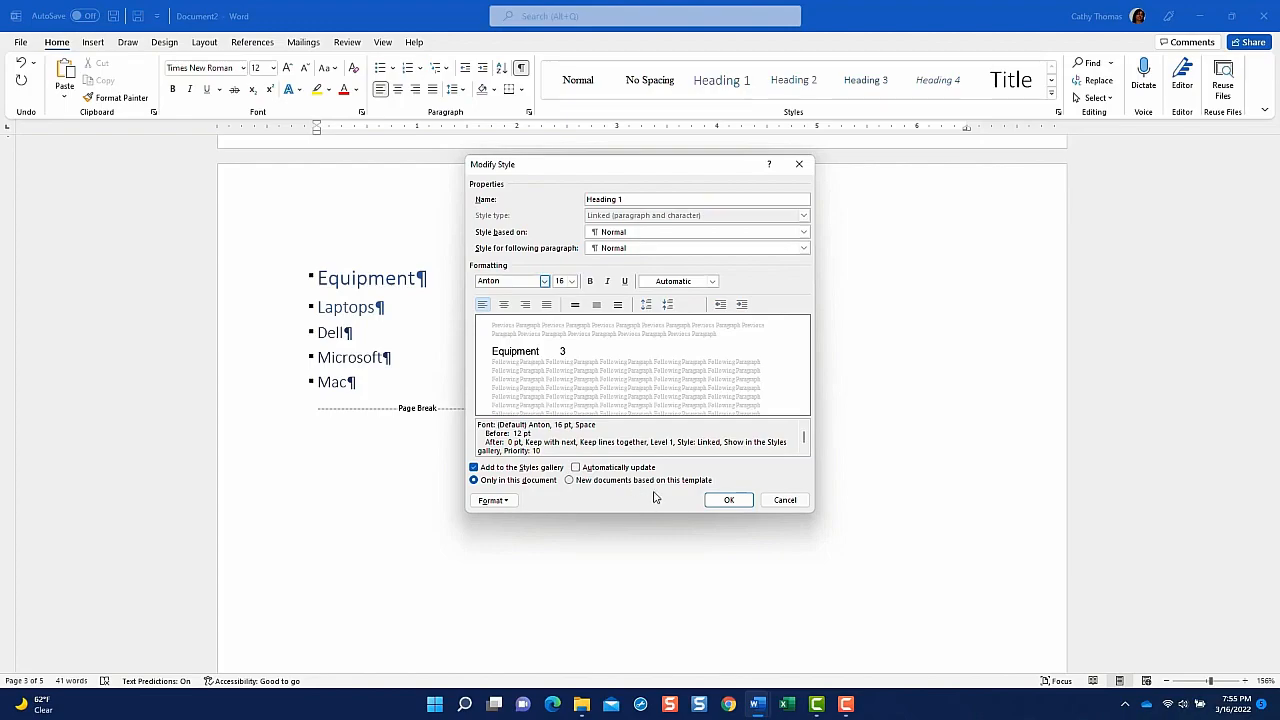
click(729, 500)
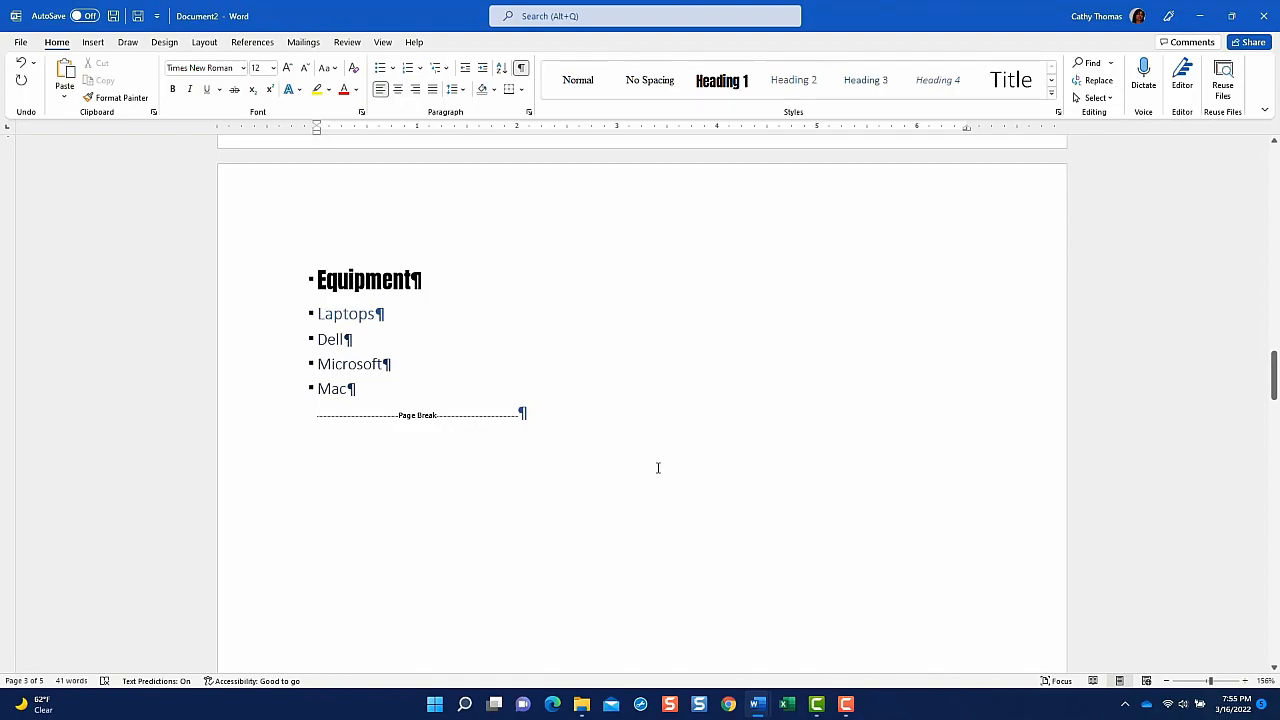
Modify the Heading 2 style to use the standard Red font color and the Times New Roman font.
right_click(810, 84)
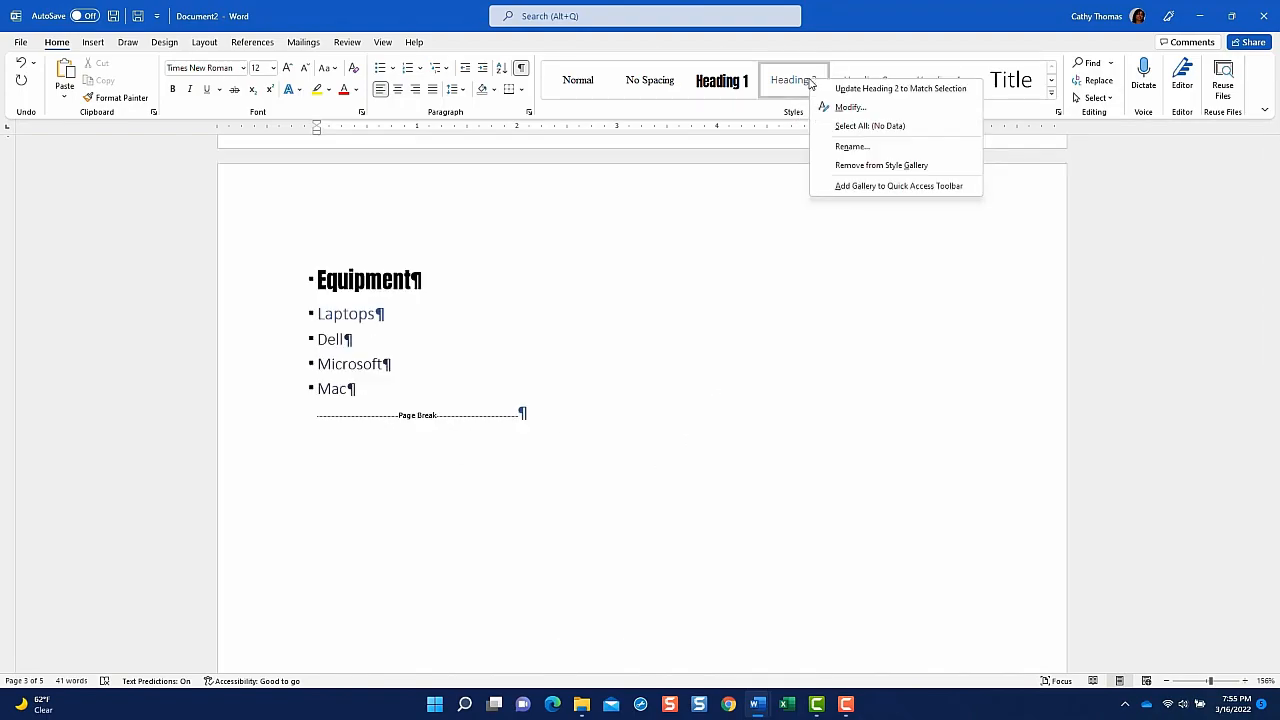
click(848, 108)
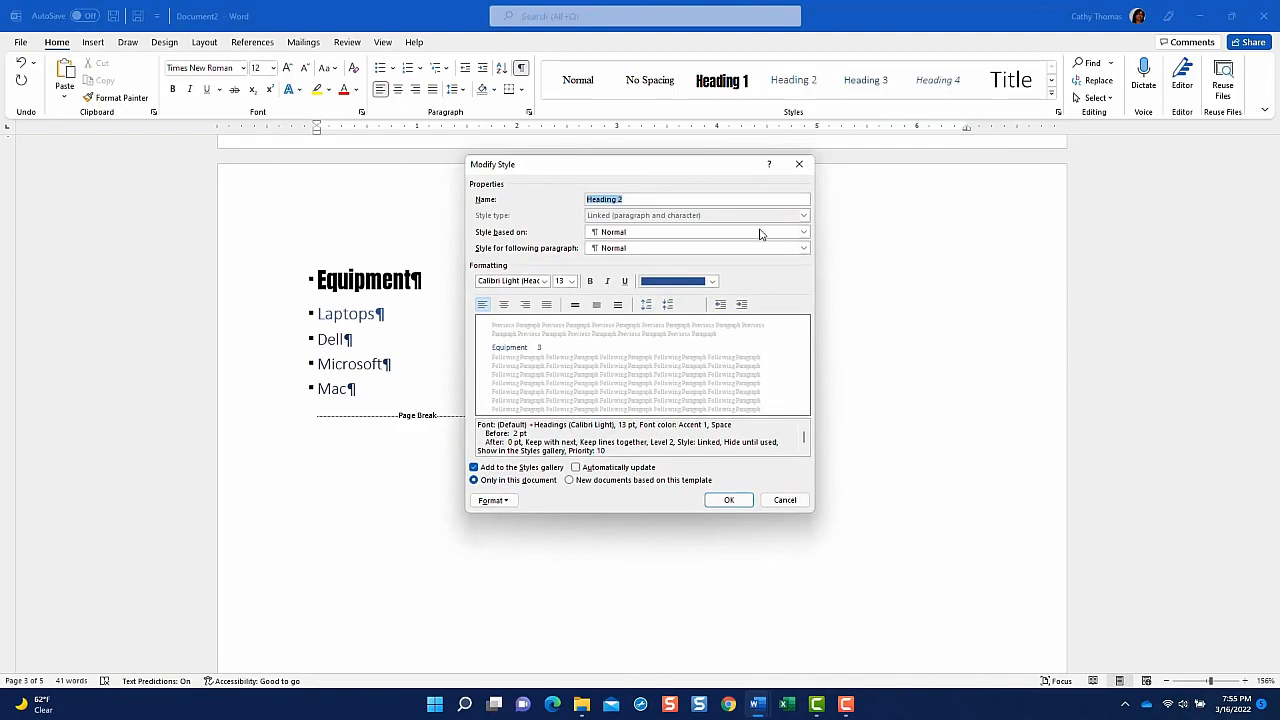
click(713, 282)
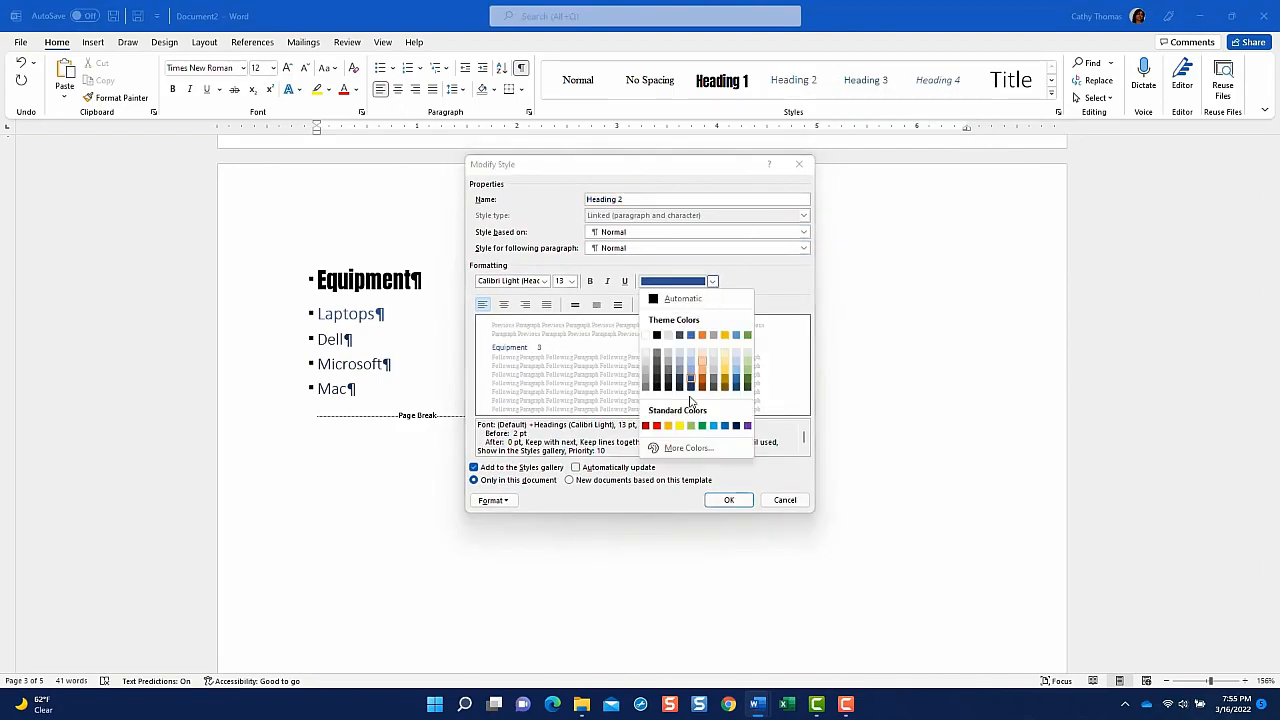
click(657, 426)
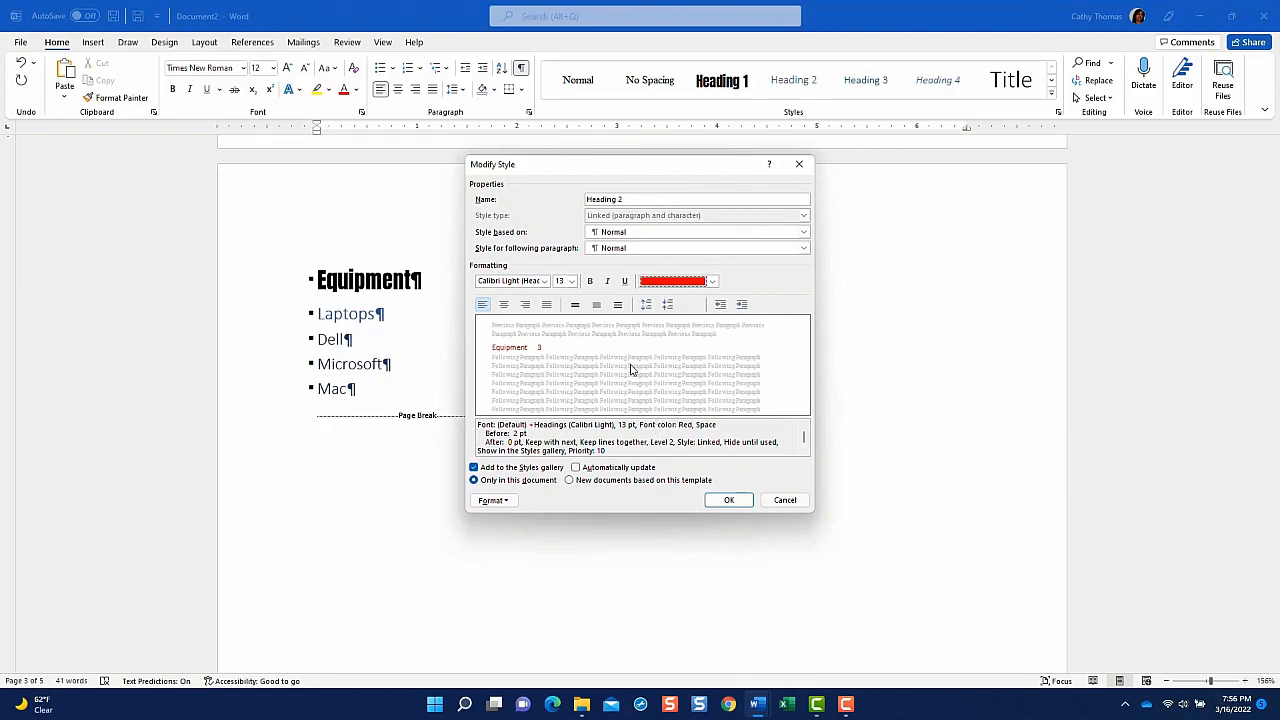
click(545, 281)
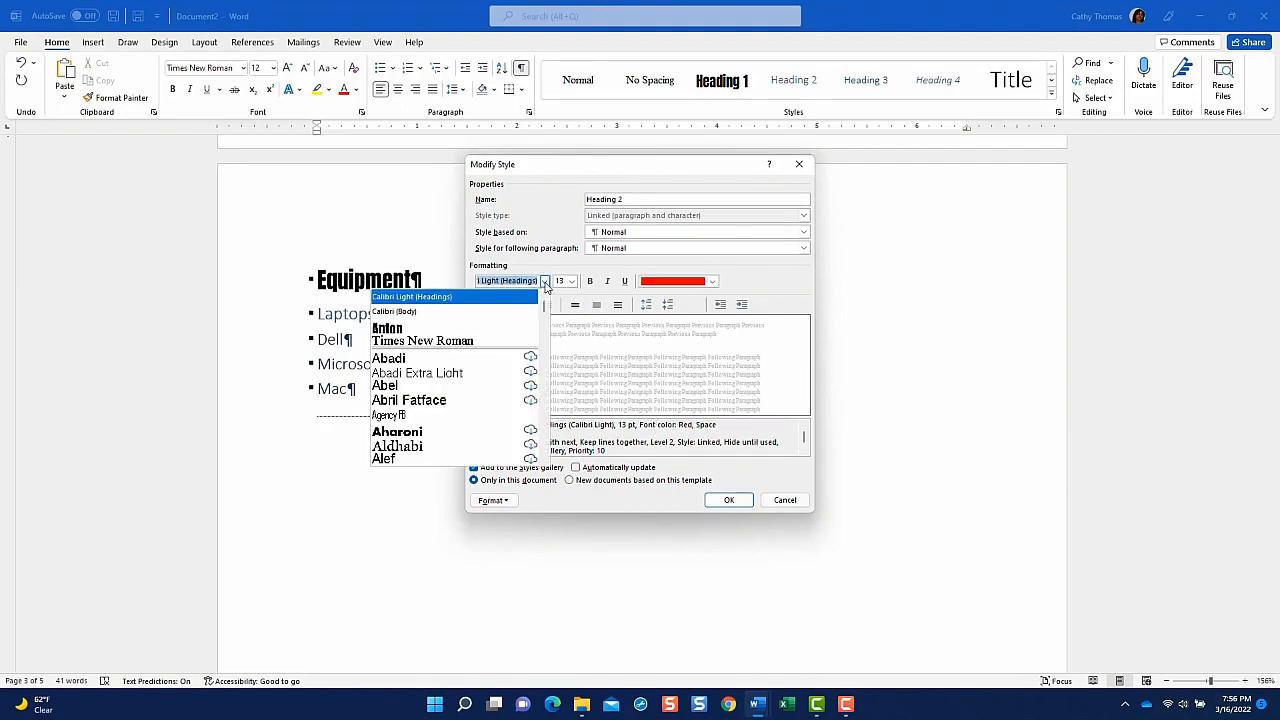
click(515, 340)
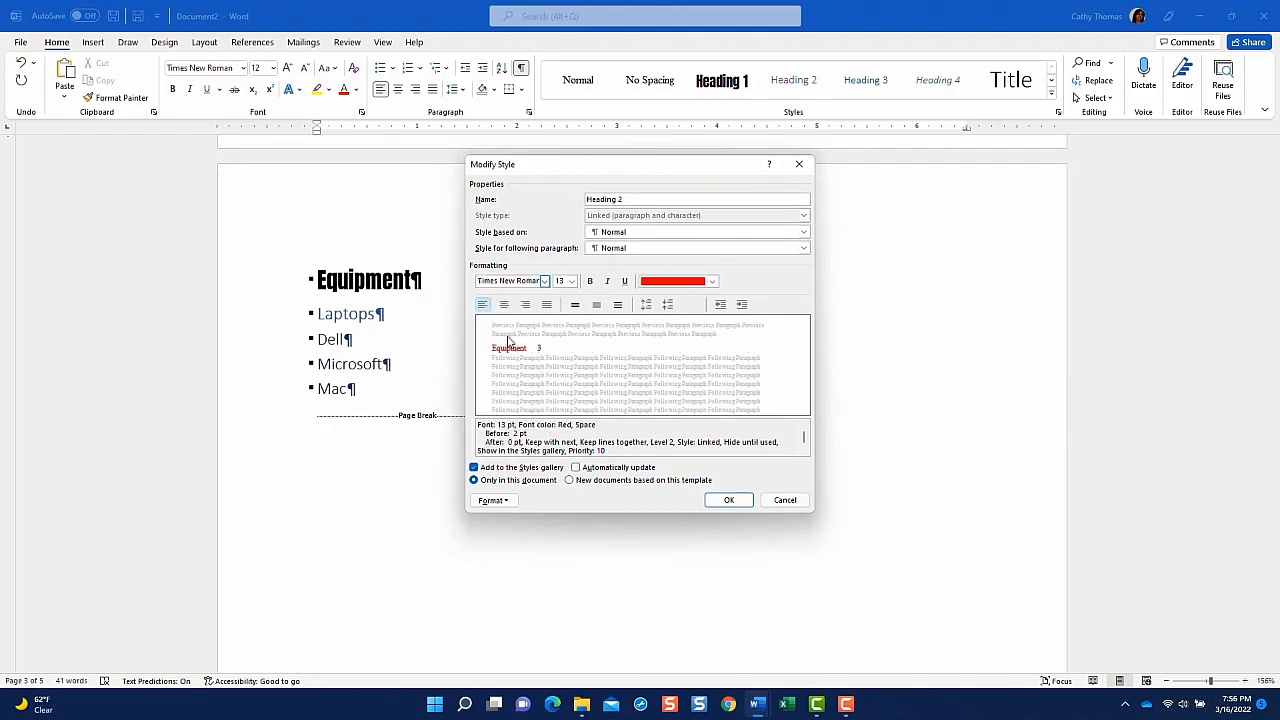
click(731, 500)
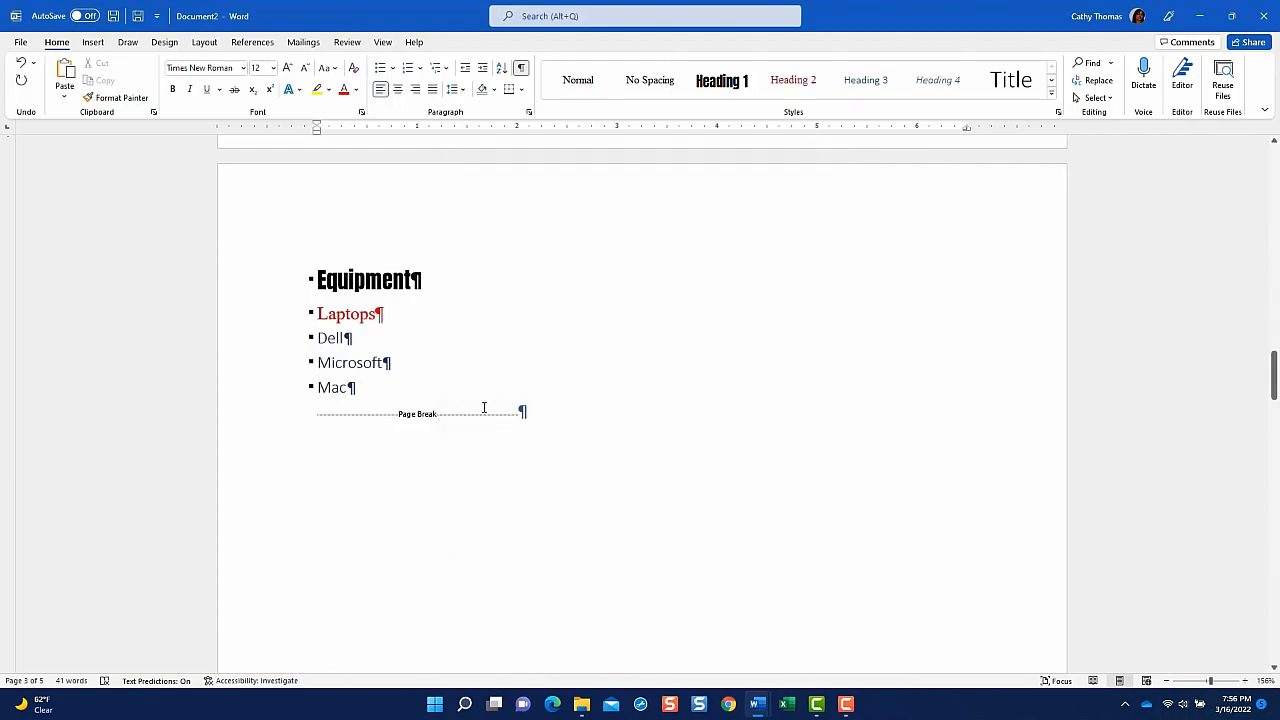
Modify the Heading 3 style to use the standard Blue font color and the Book Antiqua font.
right_click(868, 82)
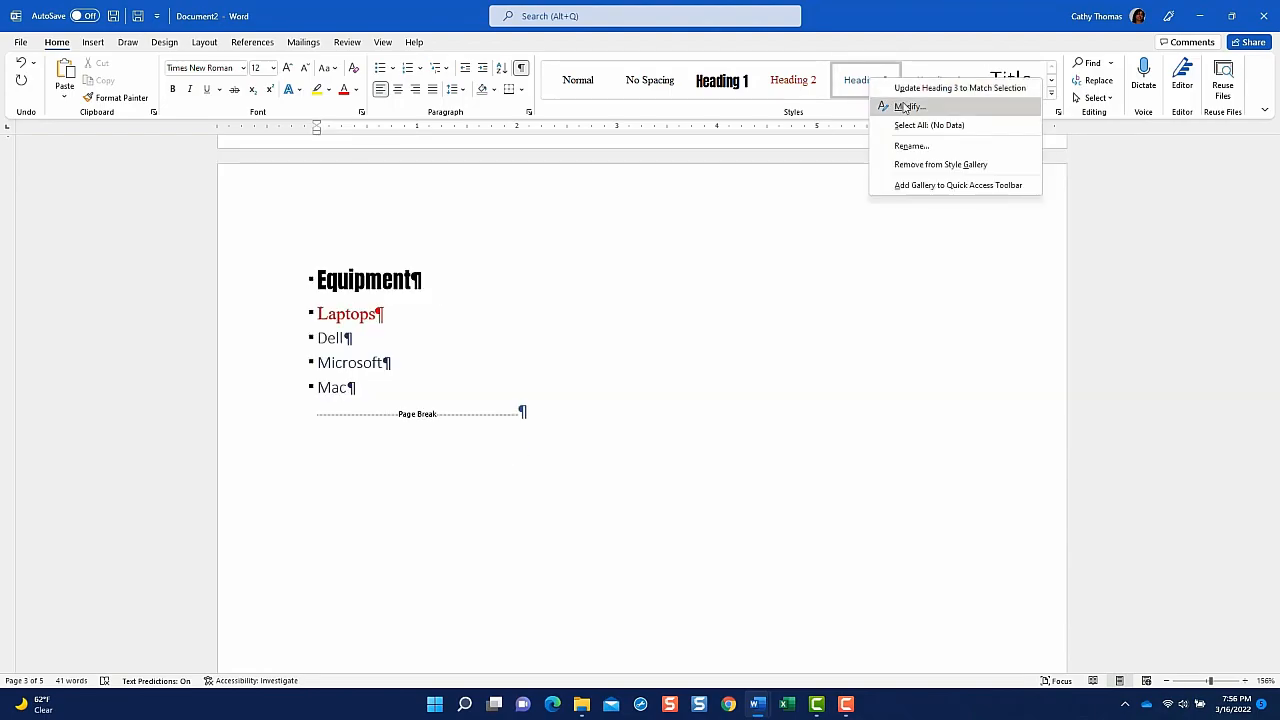
click(905, 106)
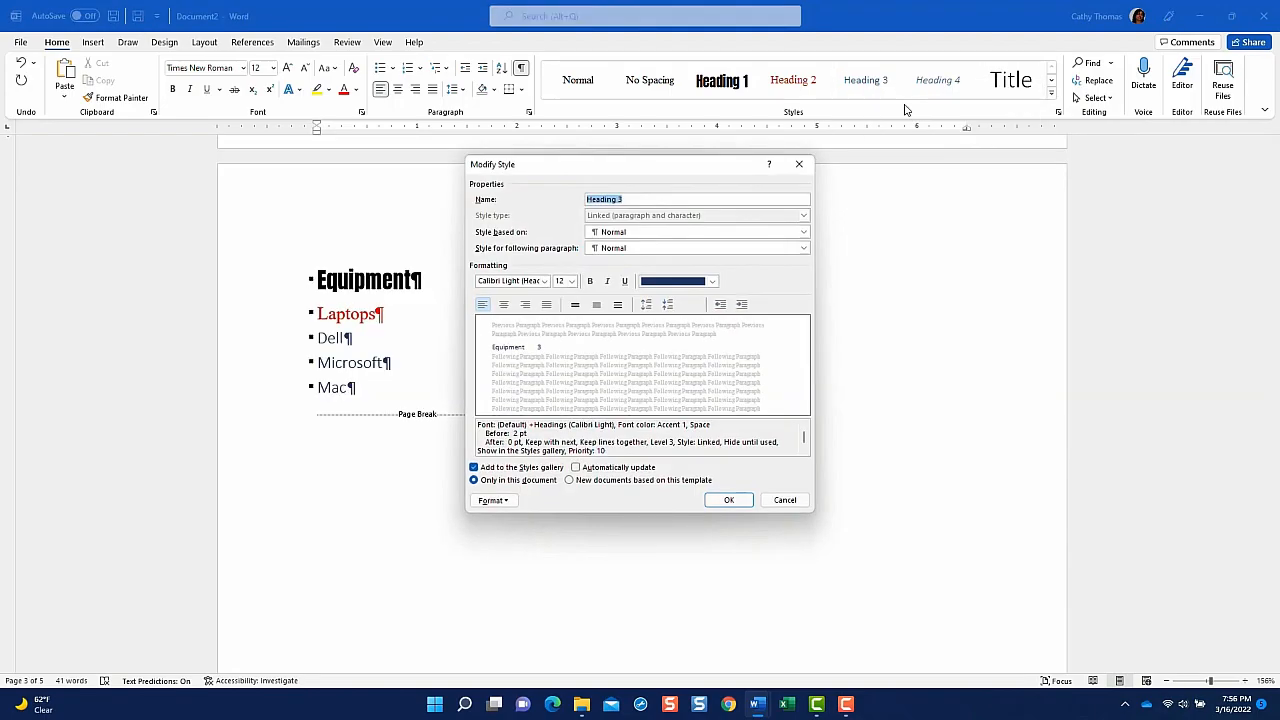
click(713, 281)
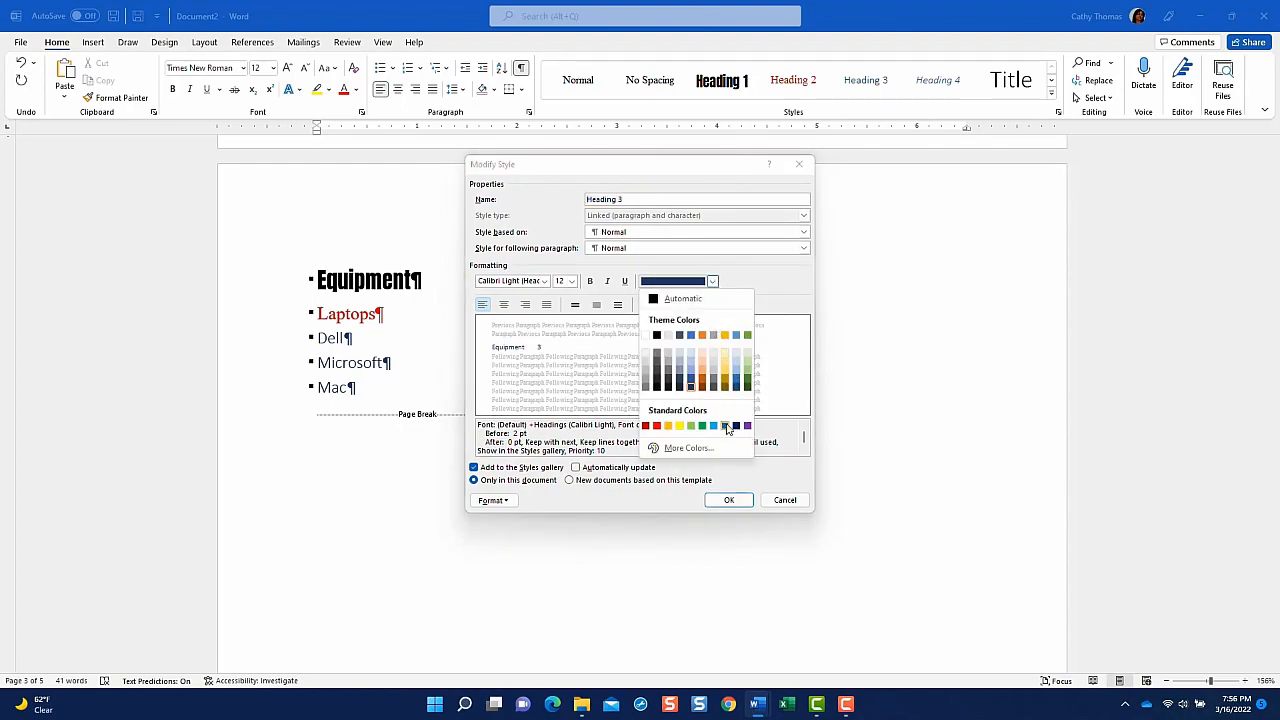
click(724, 427)
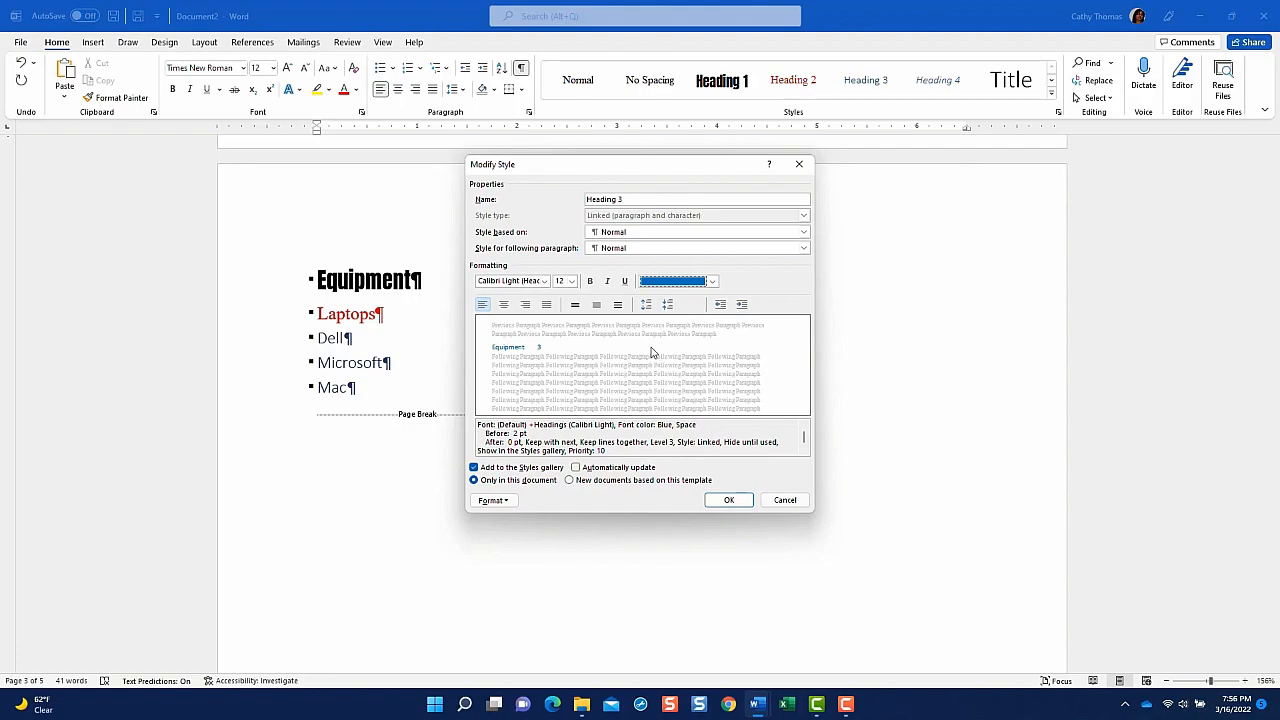
click(544, 281)
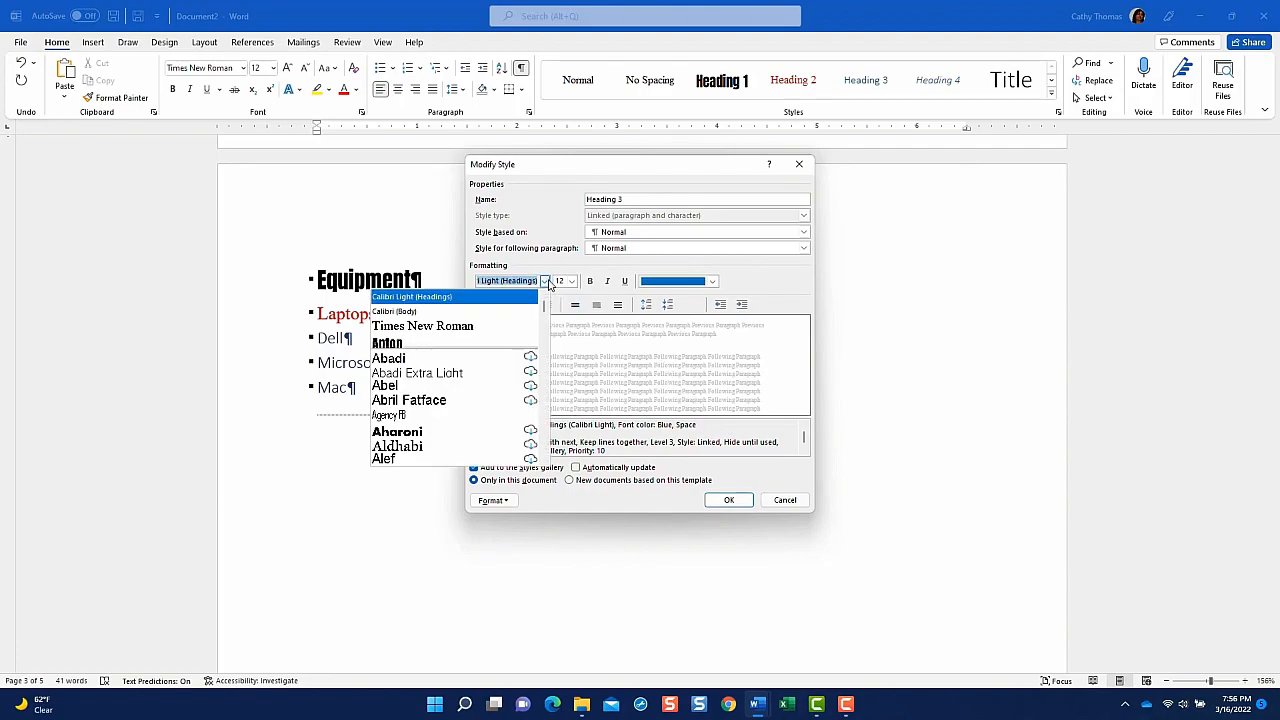
text(Book Antiqua)
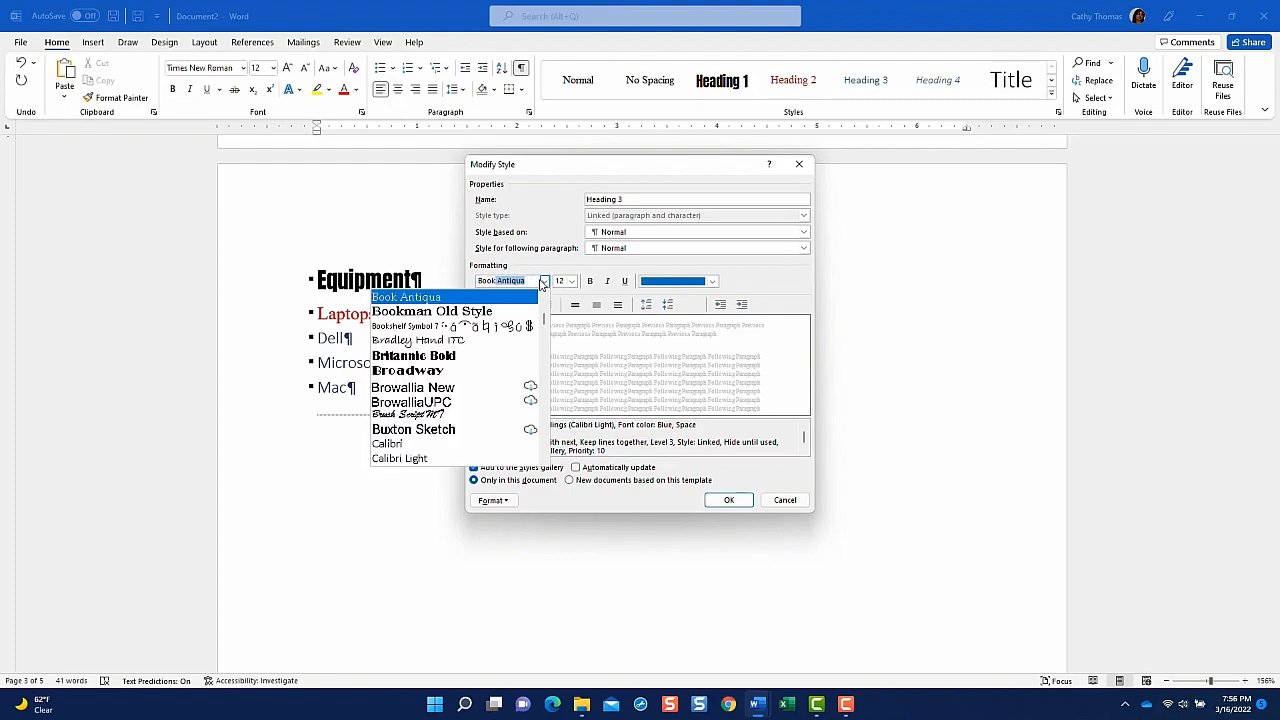
click(461, 298)
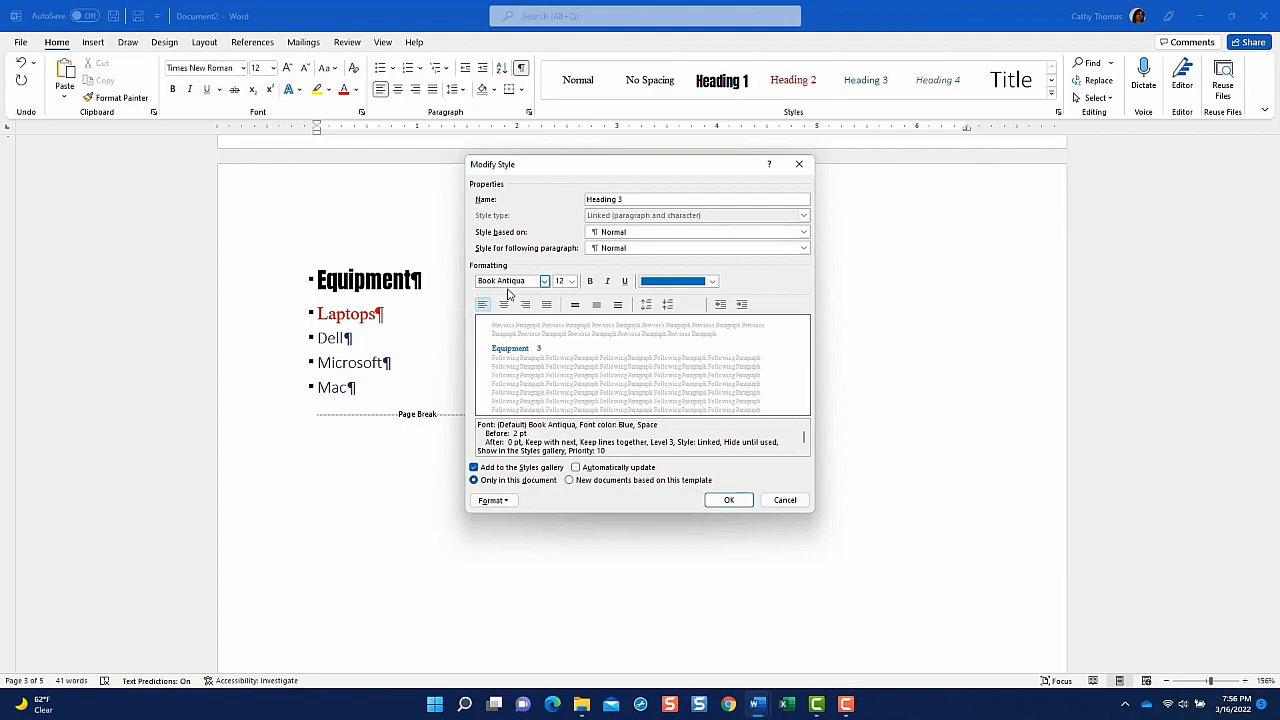
click(738, 505)
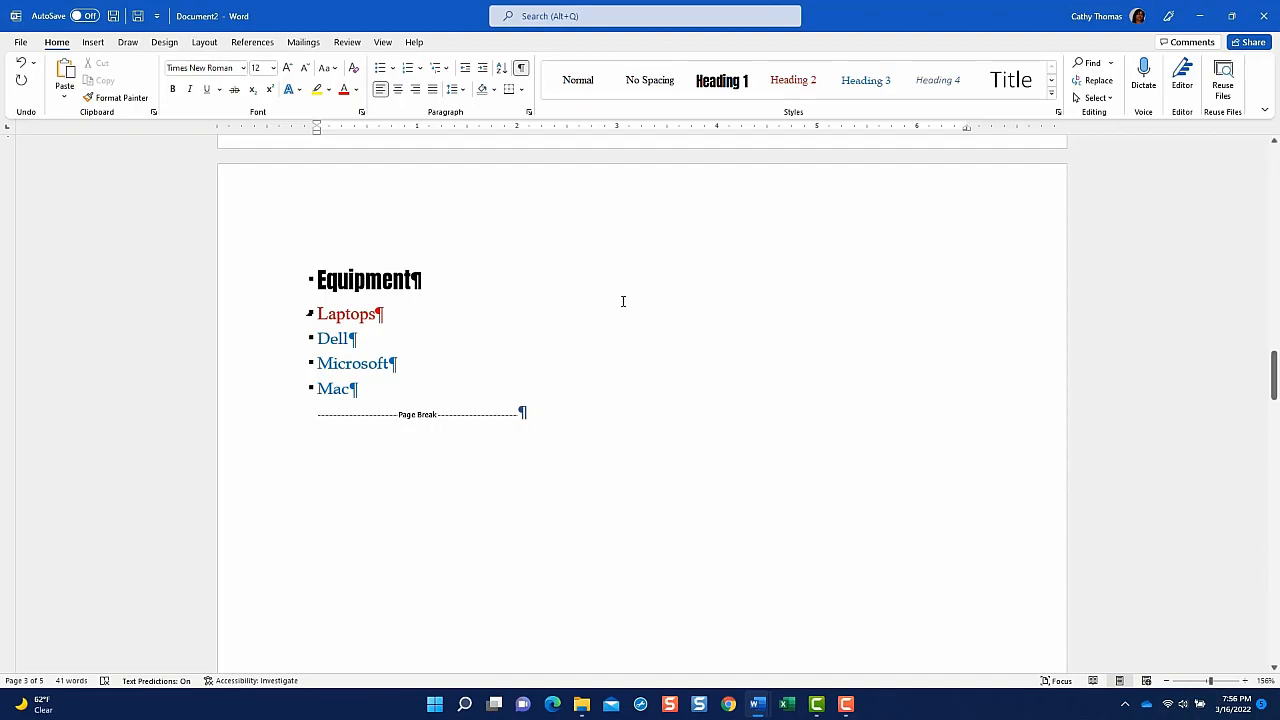
Review the heading formatting on the pages after Equipment, through the Tablets and SmartPhones sections.
scroll(623, 300, down, 6)
scroll(623, 301, down, 5)
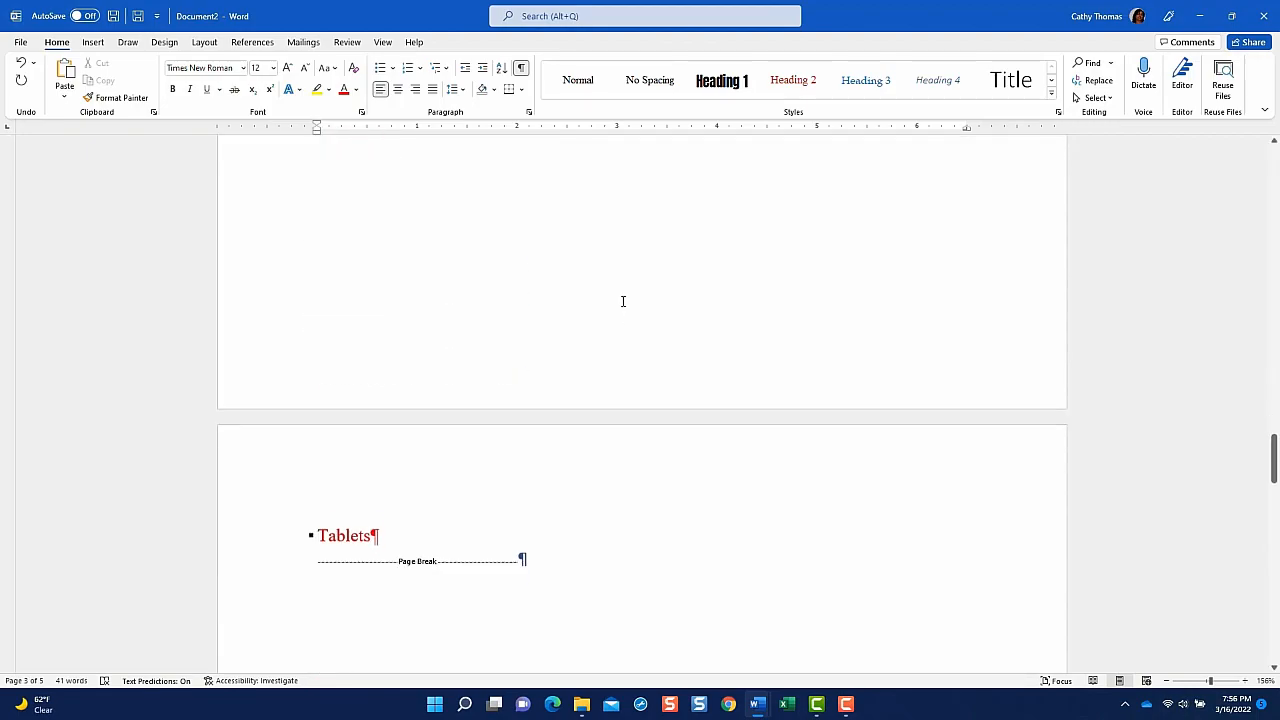
scroll(623, 301, down, 6)
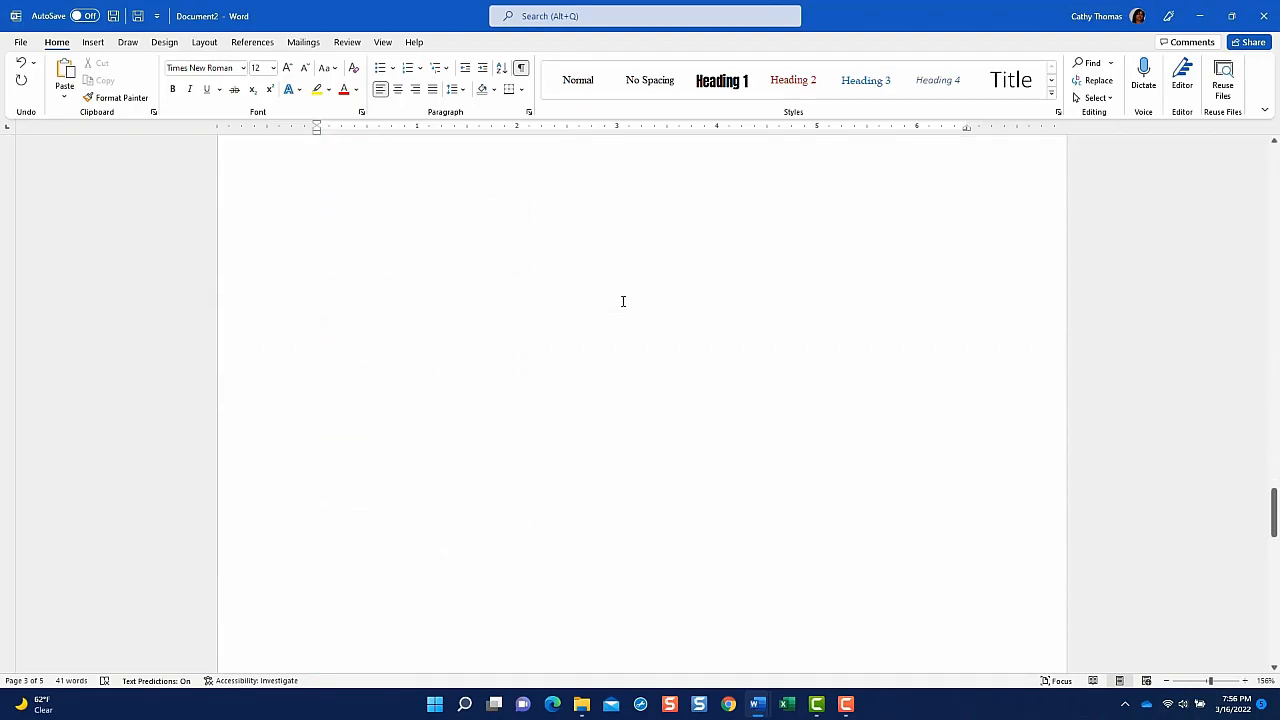
scroll(623, 301, down, 5)
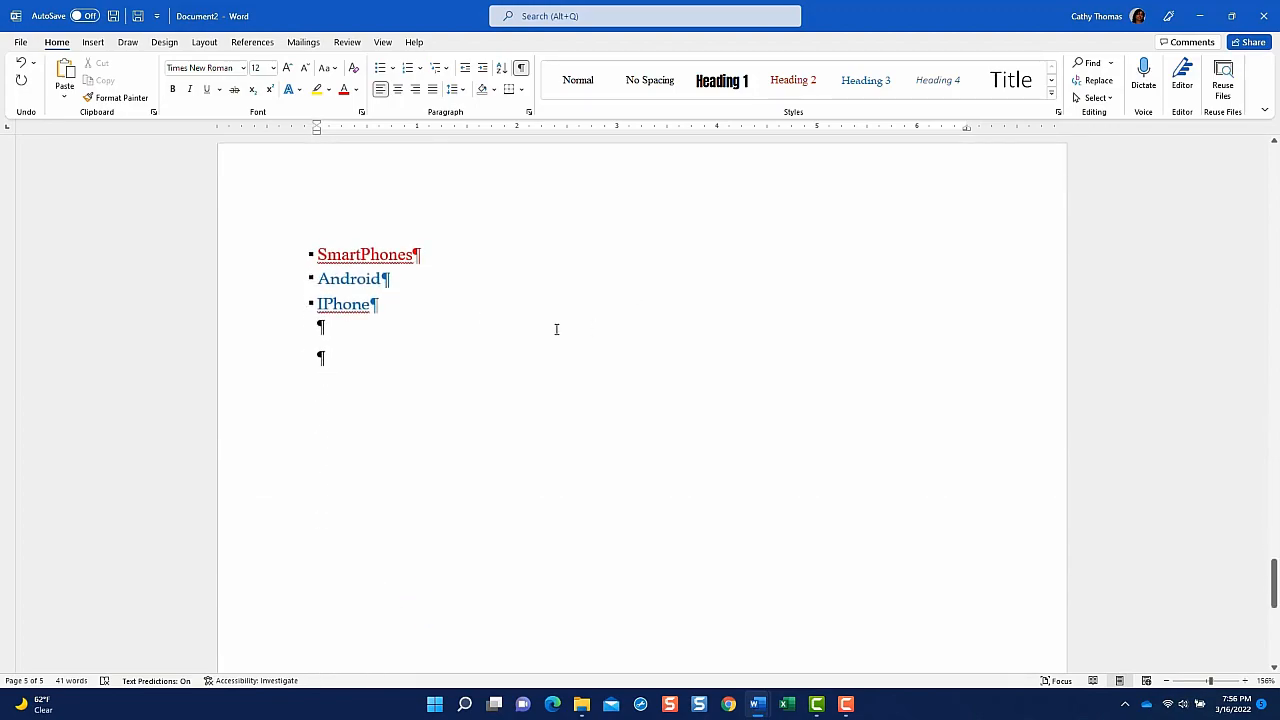
scroll(549, 332, down, 2)
scroll(549, 332, up, 6)
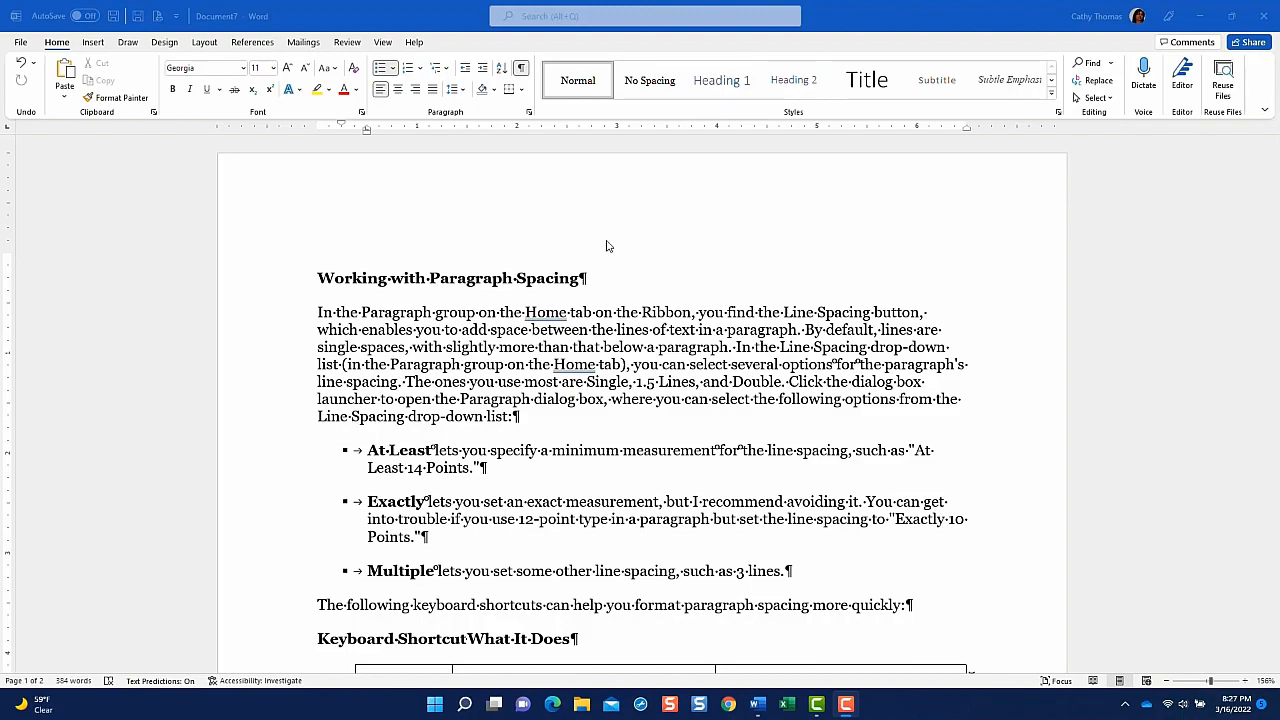
Set Landscape orientation for only the "Keyboard Shortcut What It Does" heading and its table, applying the page setup to the selected text.
scroll(665, 303, down, 3)
scroll(665, 303, down, 15)
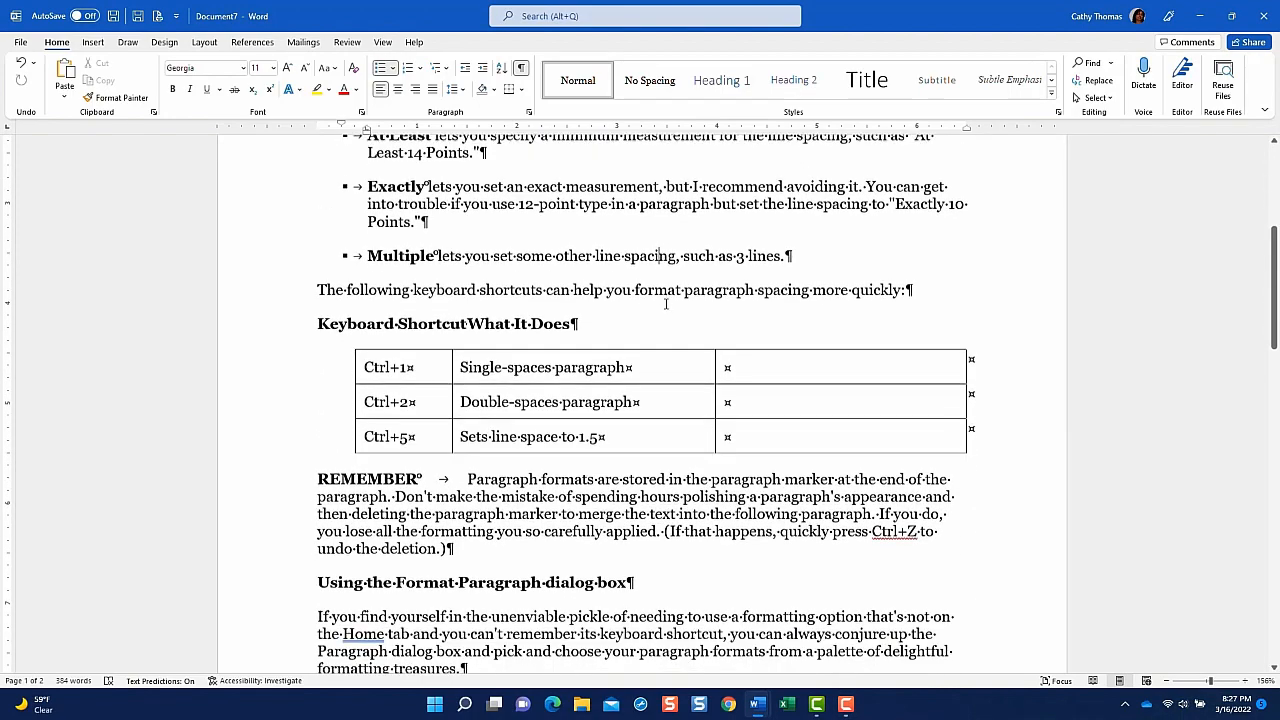
scroll(665, 303, down, 5)
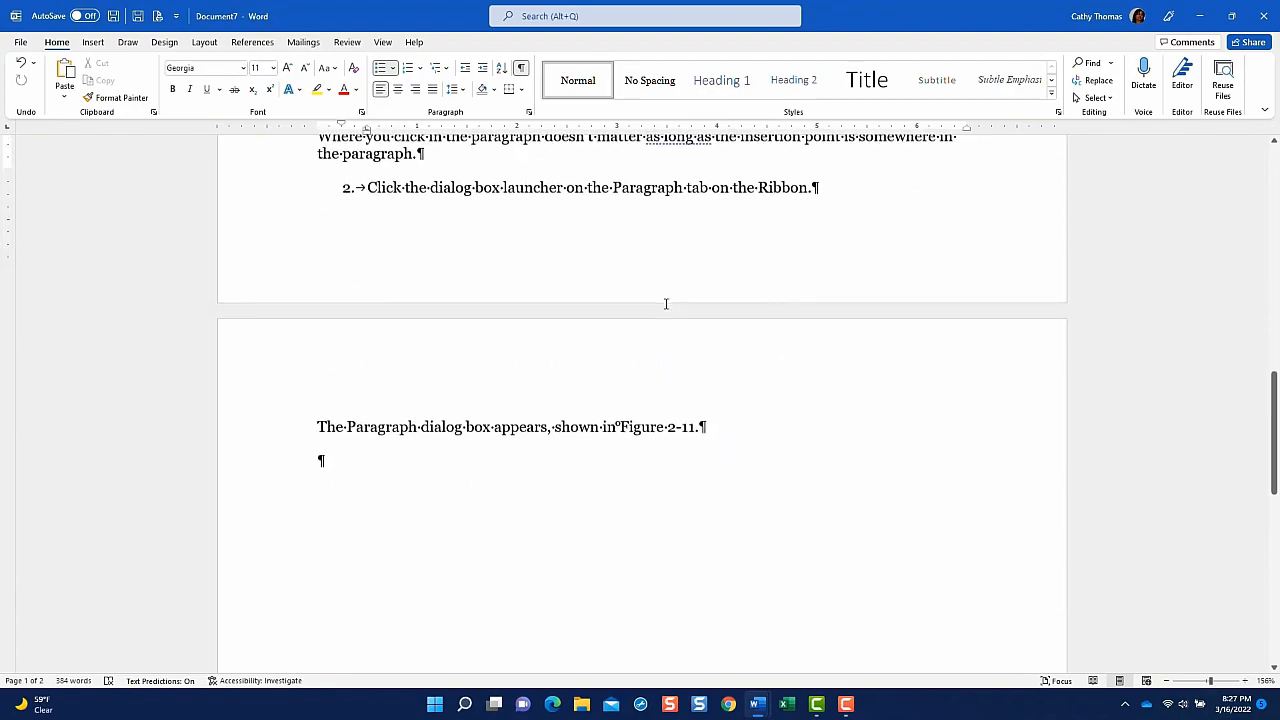
scroll(665, 303, up, 2)
scroll(665, 303, up, 3)
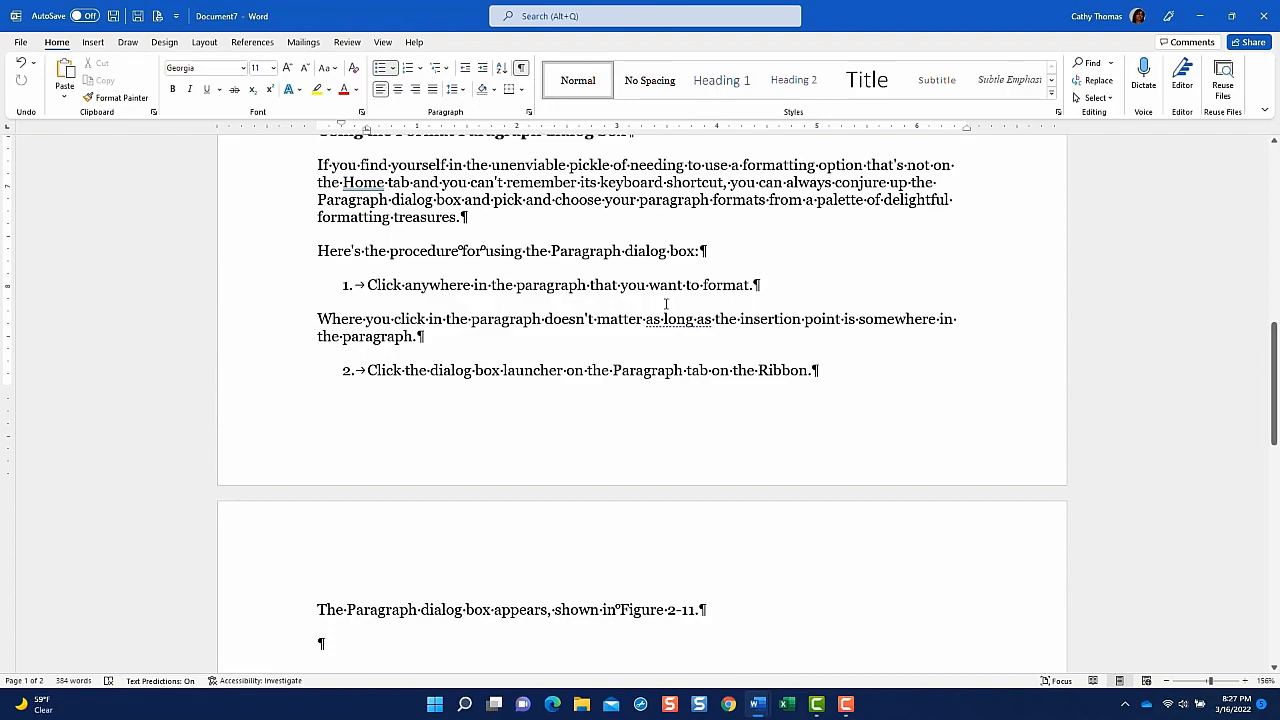
scroll(665, 303, up, 6)
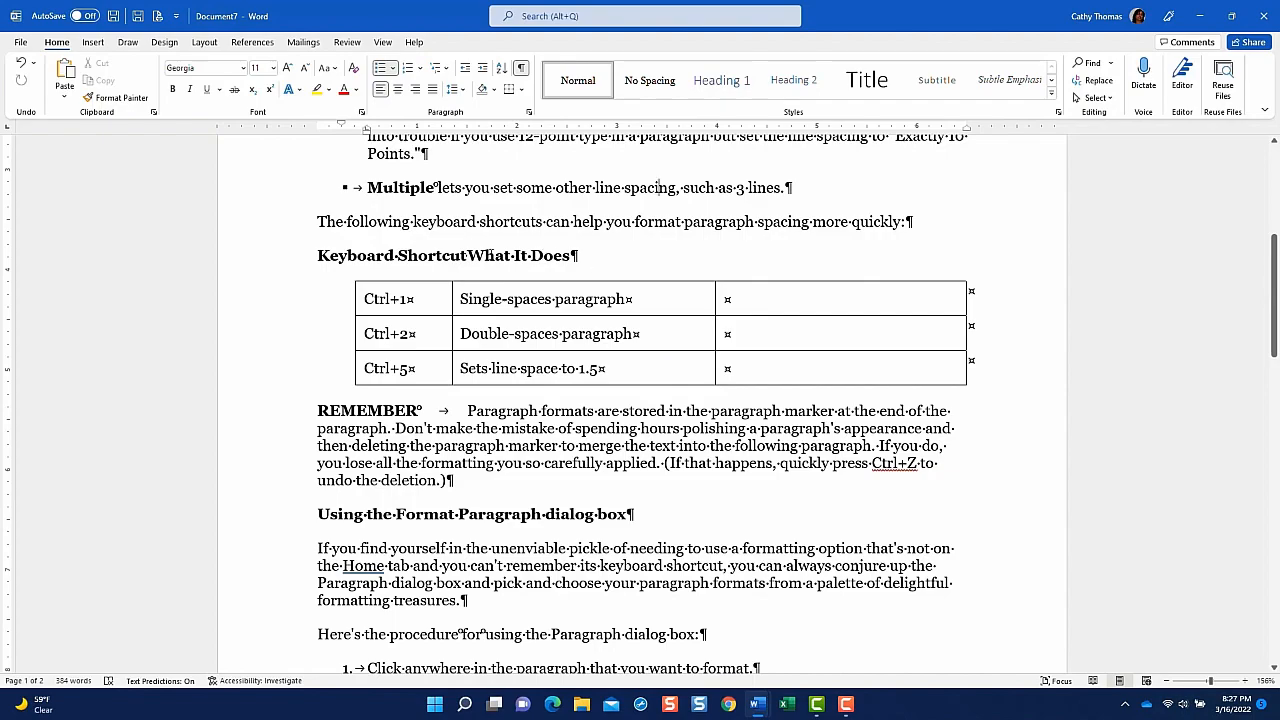
drag(317, 255, 966, 373)
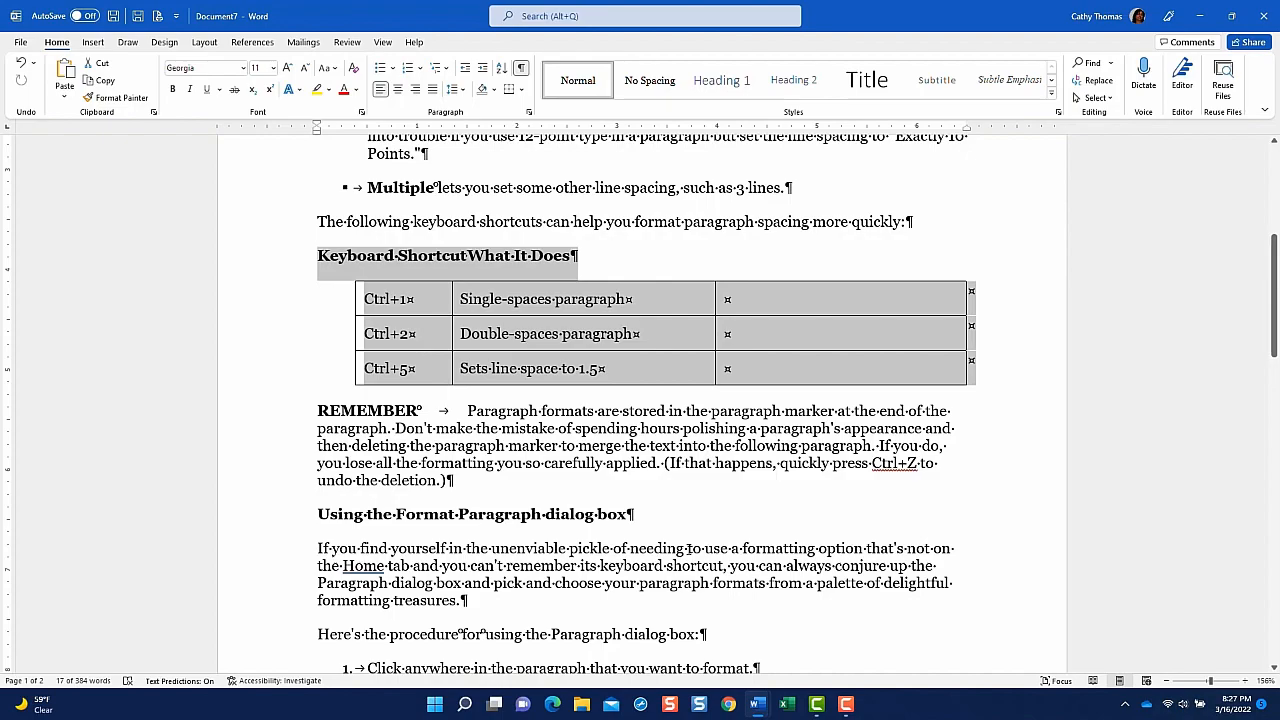
click(205, 42)
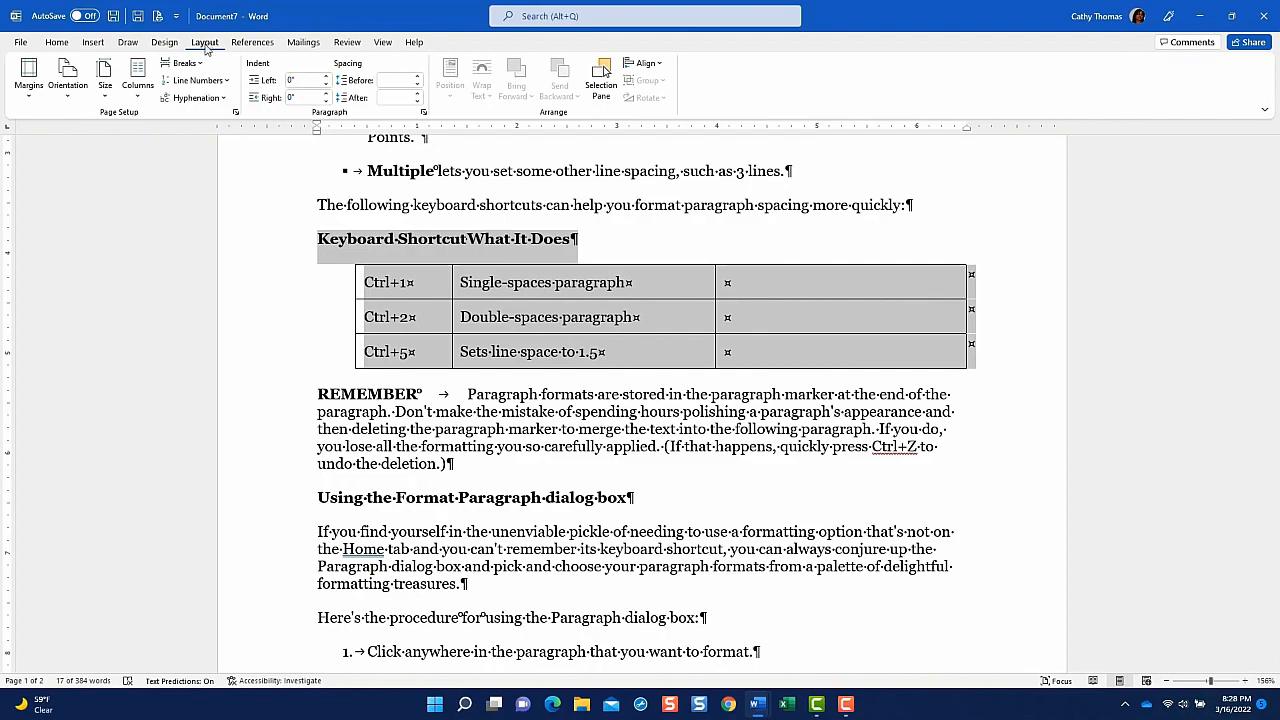
click(30, 94)
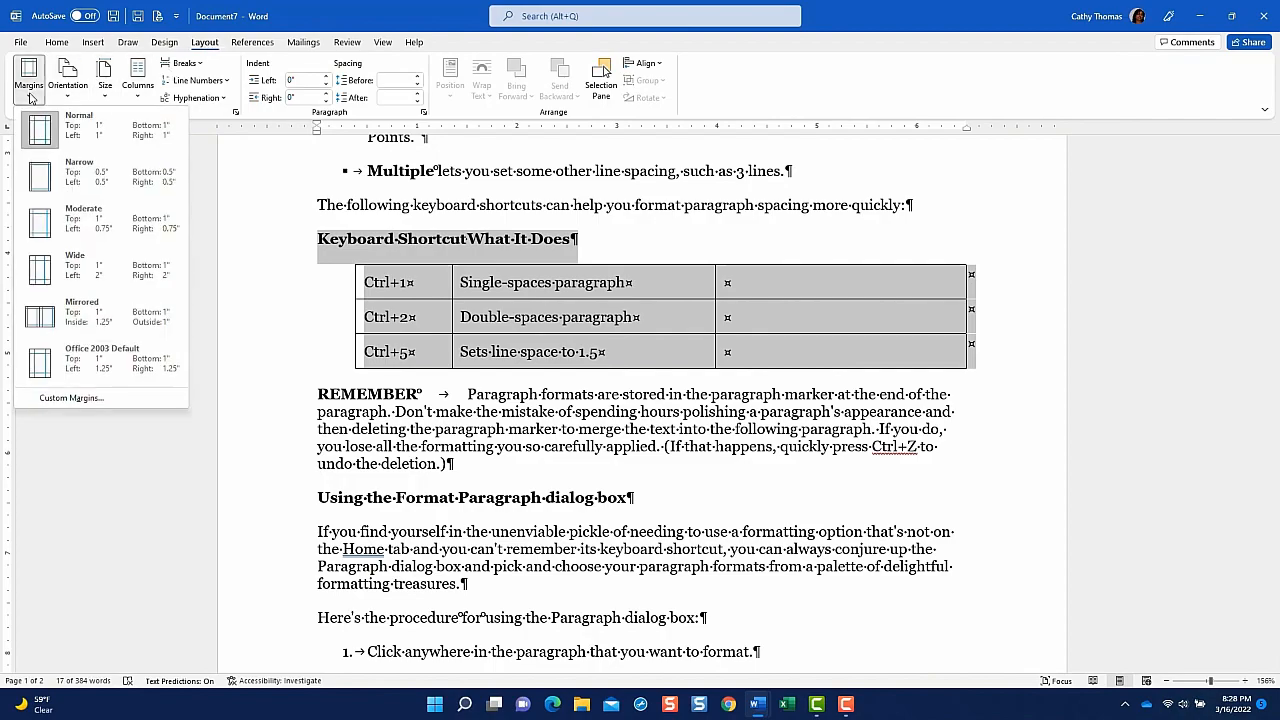
click(71, 398)
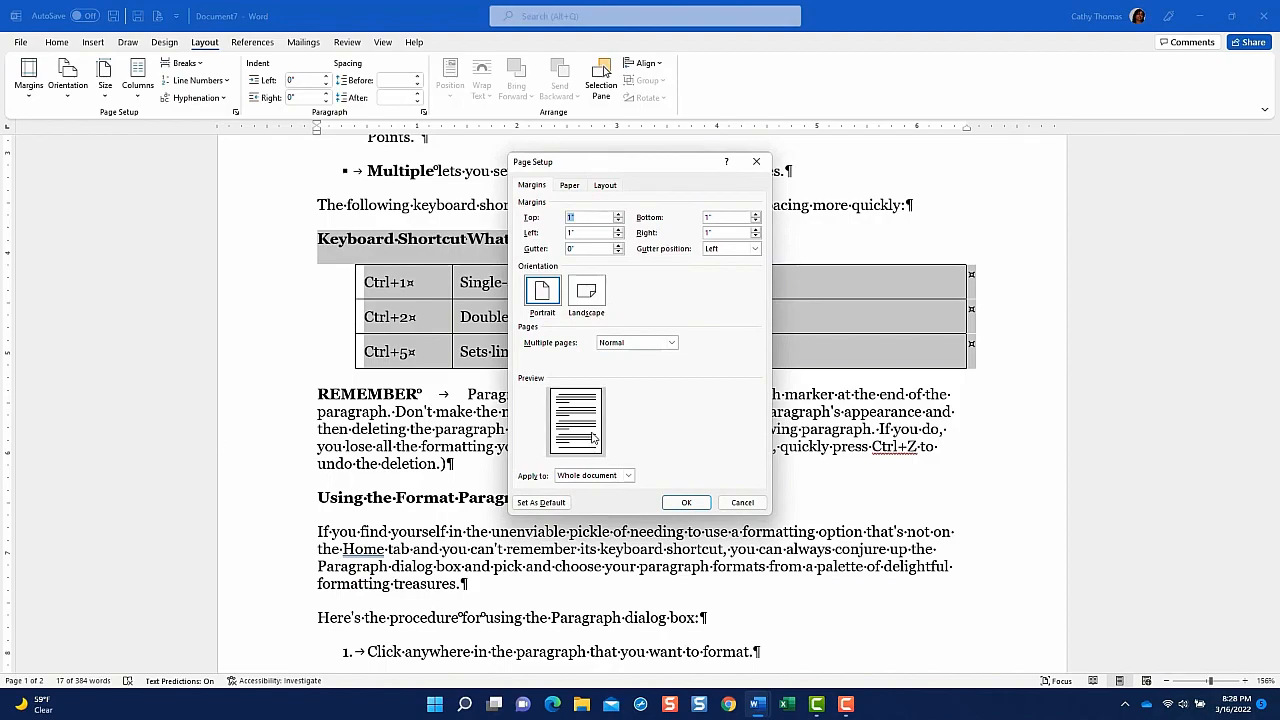
click(590, 303)
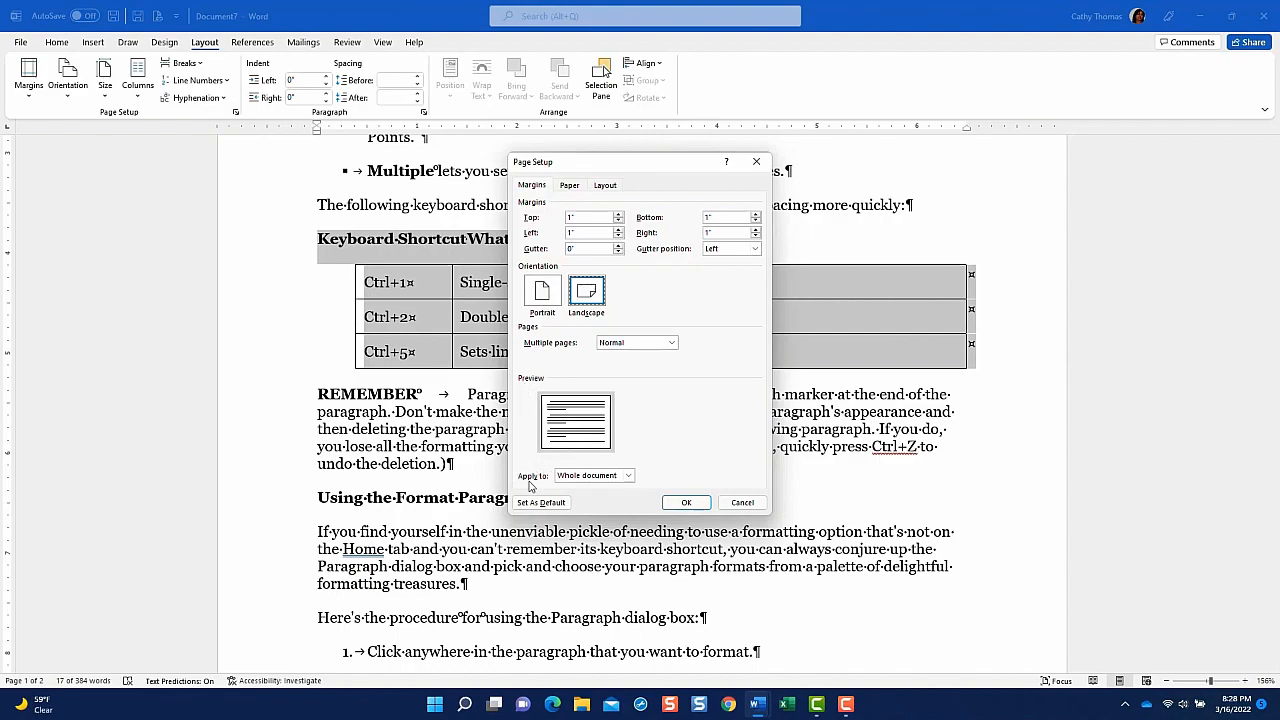
click(629, 476)
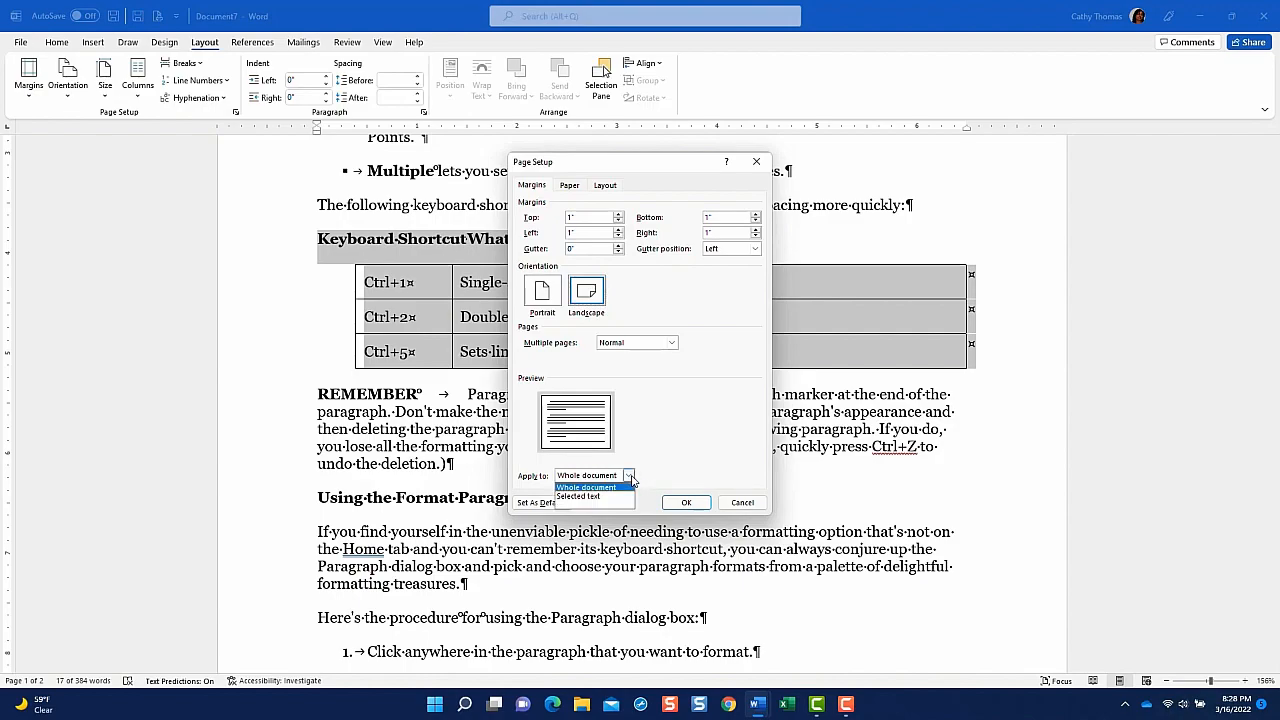
click(612, 496)
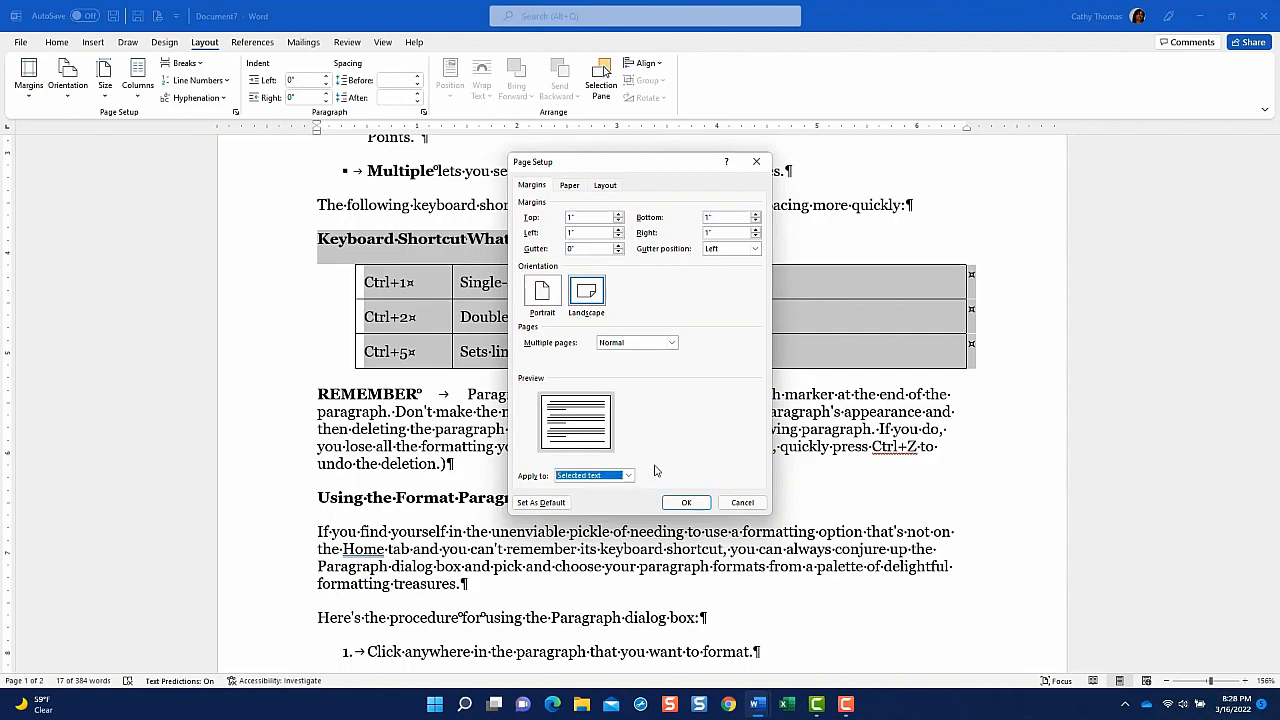
click(679, 504)
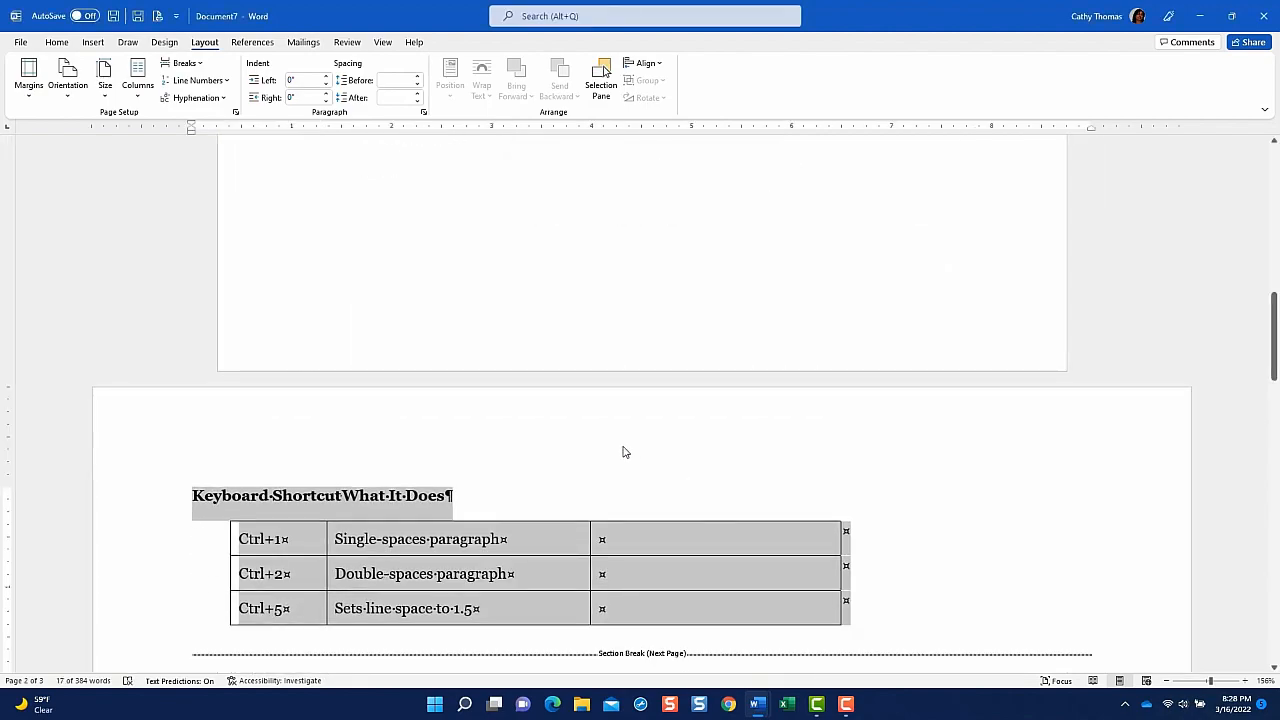
Examine the orientation of each page and the section breaks before and after the keyboard shortcut table.
scroll(583, 416, up, 3)
scroll(583, 416, up, 5)
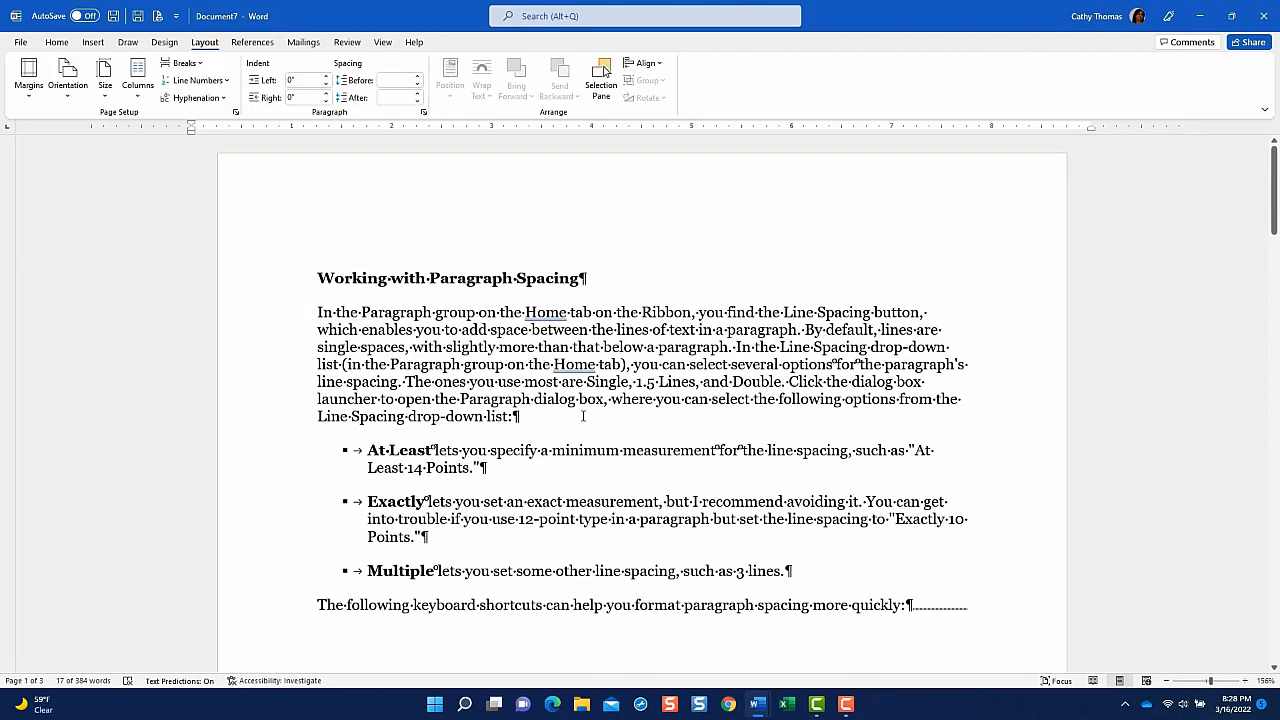
scroll(583, 416, down, 3)
scroll(583, 405, up, 2)
scroll(585, 397, down, 6)
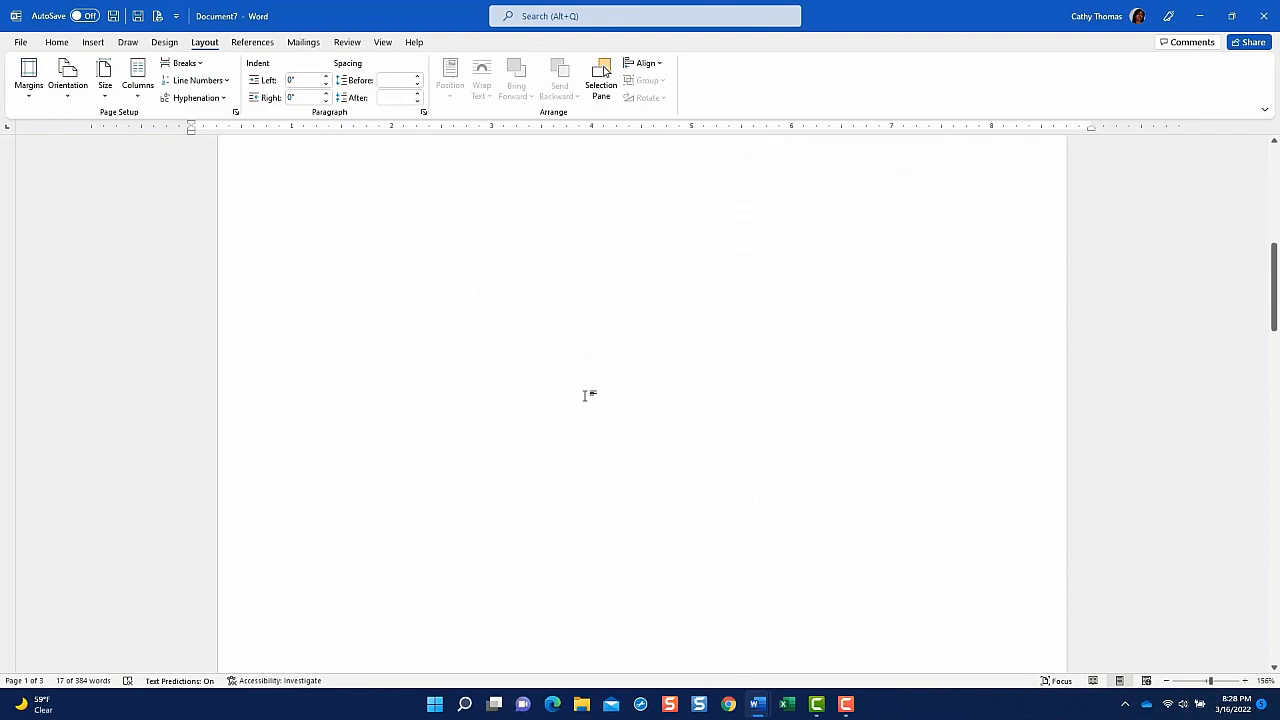
scroll(585, 395, down, 6)
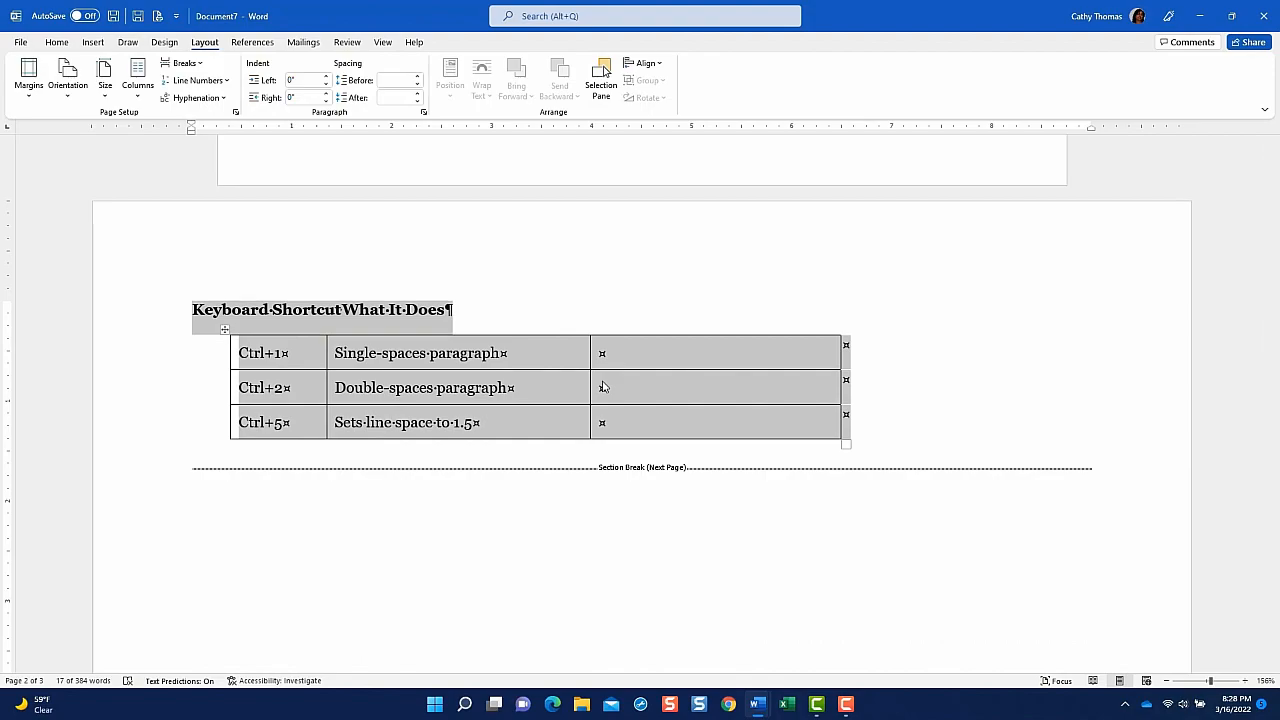
scroll(603, 387, down, 10)
scroll(603, 381, down, 10)
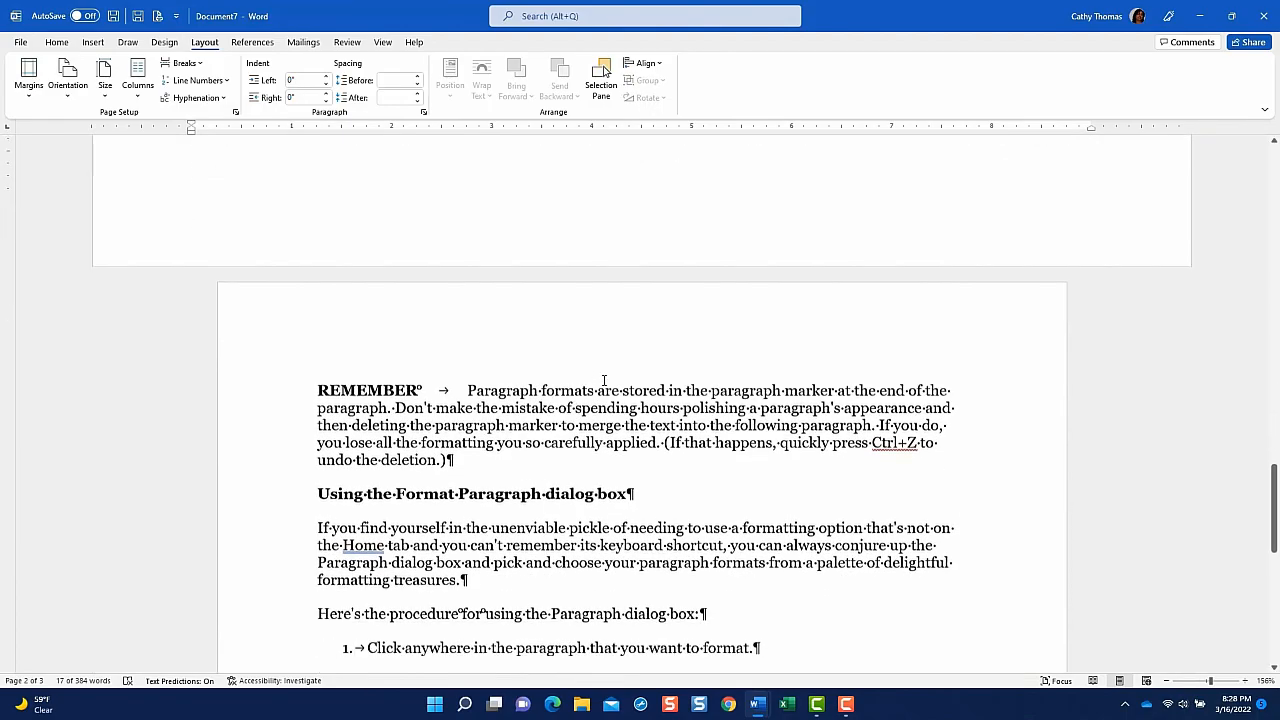
scroll(689, 406, down, 3)
scroll(689, 406, up, 3)
scroll(690, 406, up, 8)
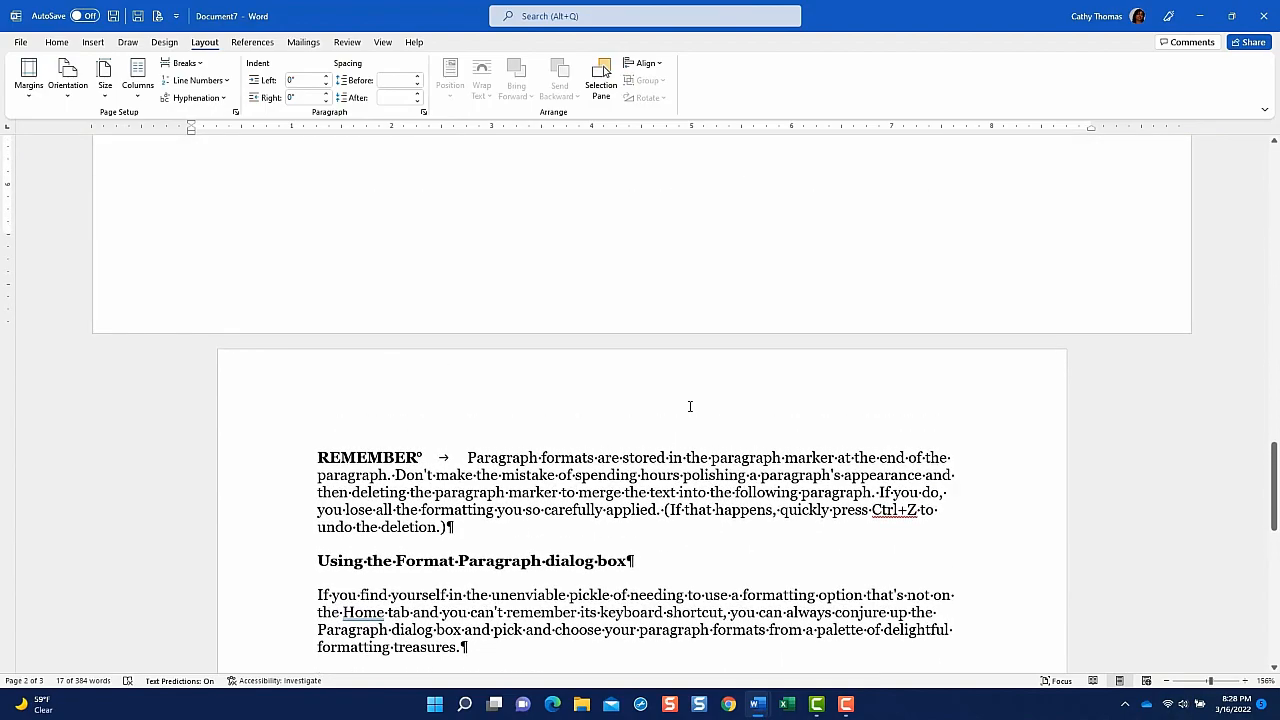
scroll(689, 406, up, 10)
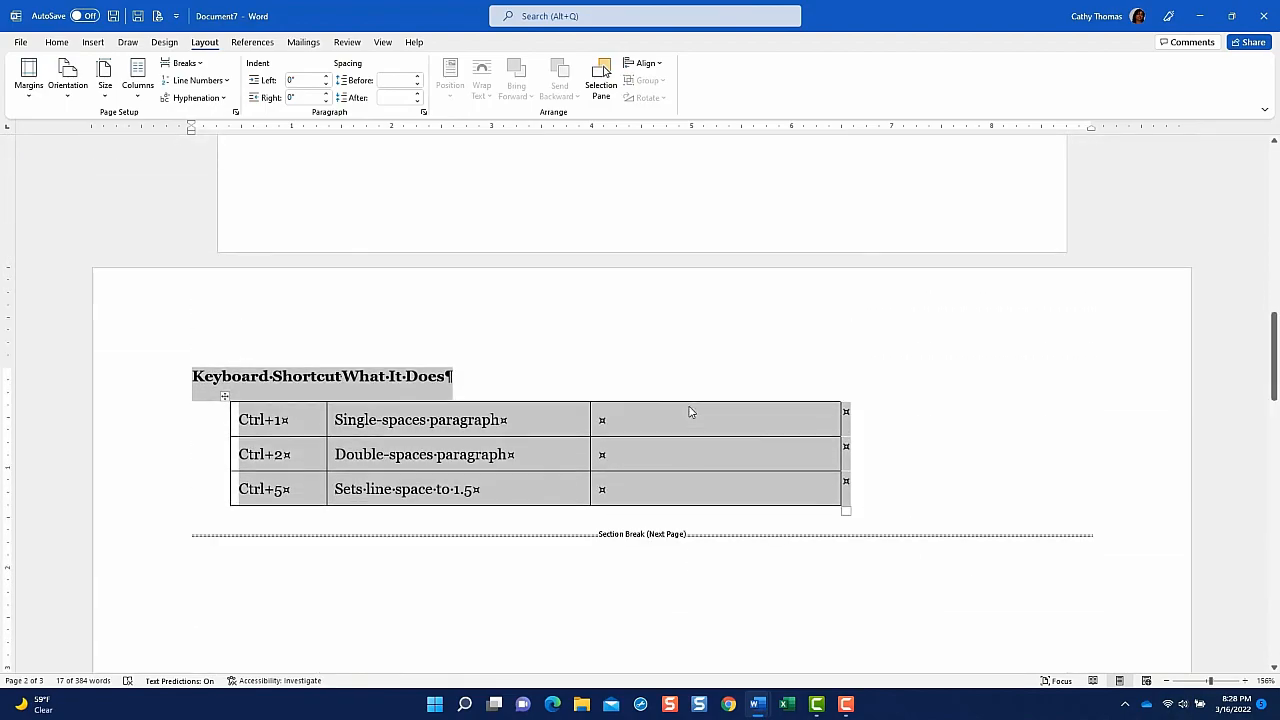
scroll(689, 411, down, 1)
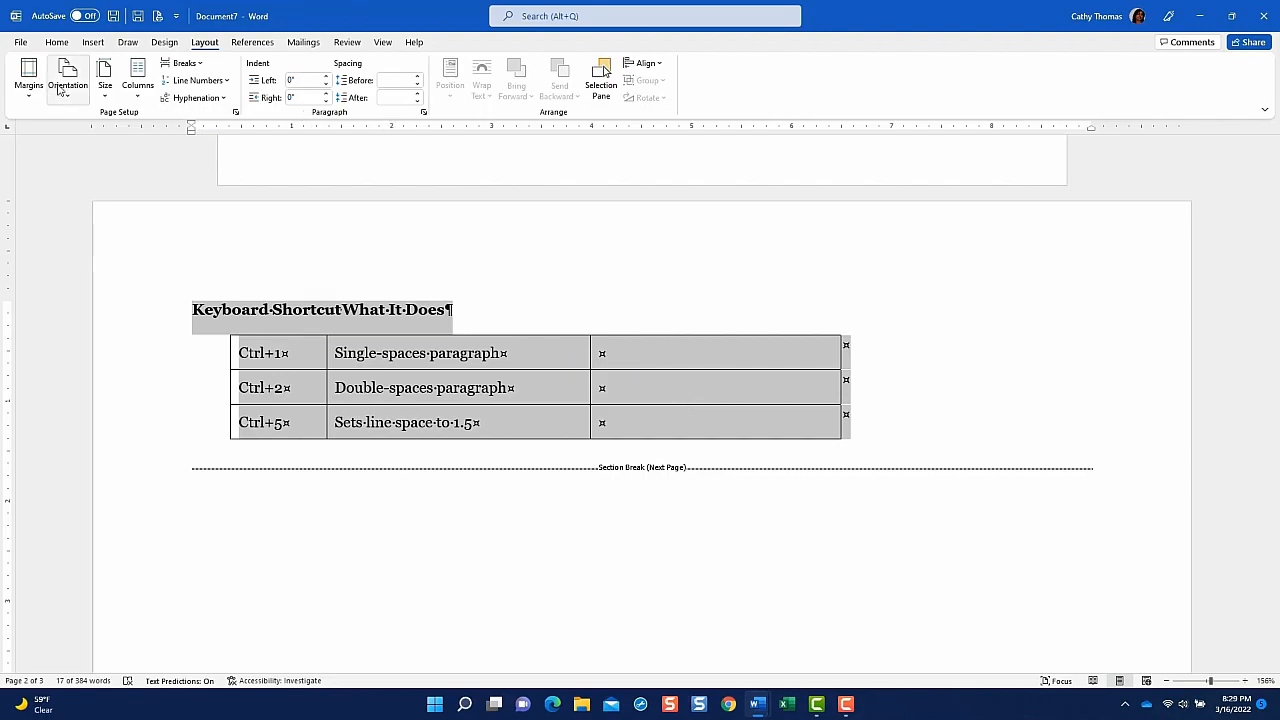
Toggle the display of formatting marks in the document.
click(57, 44)
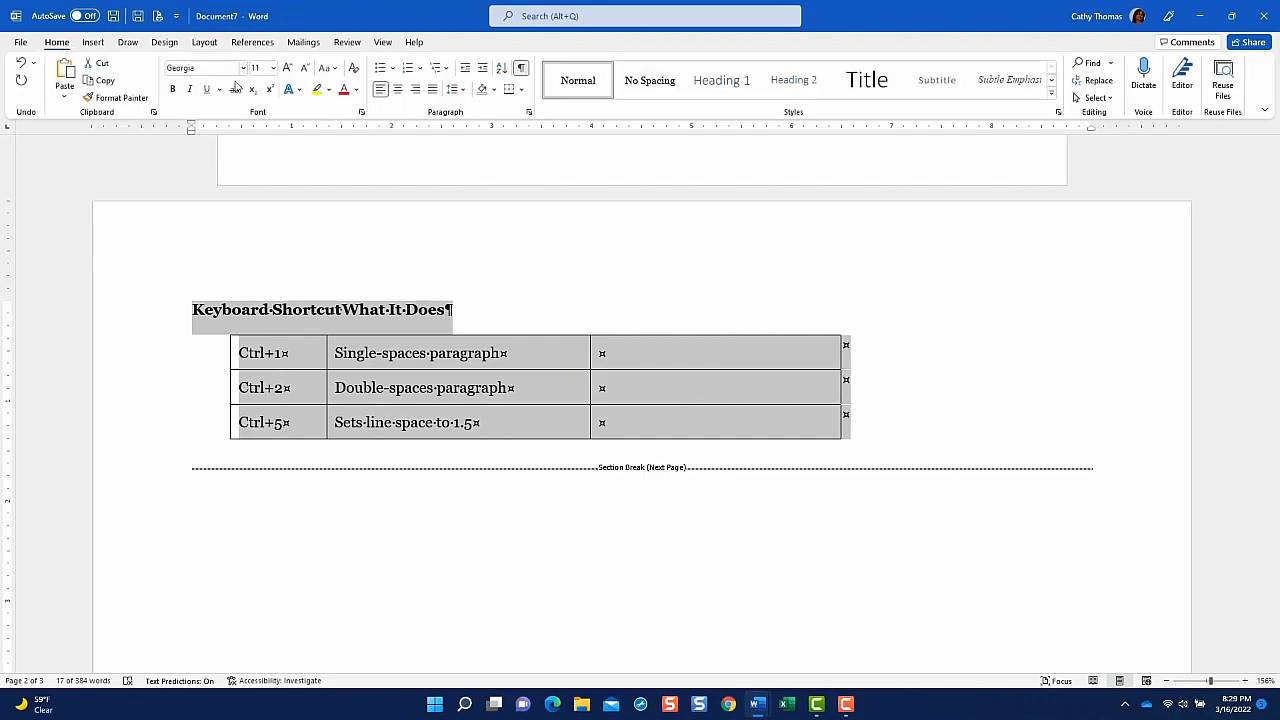
click(521, 67)
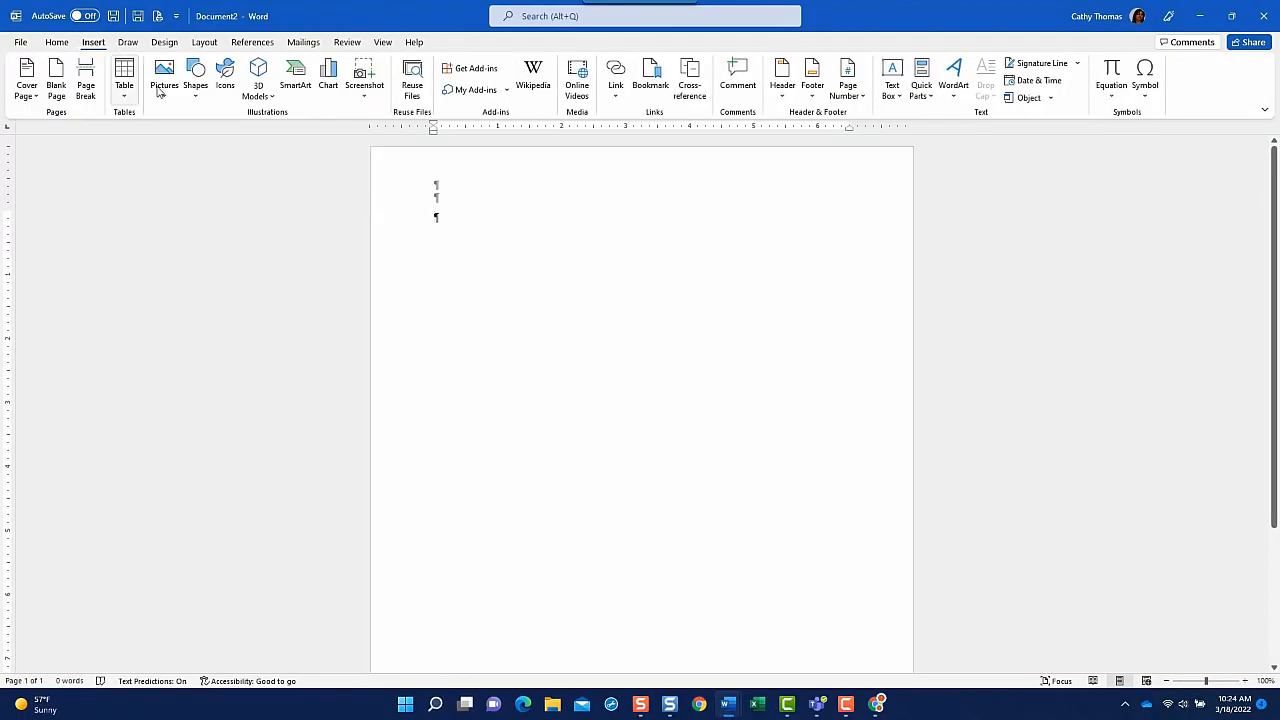
Insert the built-in Blank (Three Columns) header into the empty document.
click(782, 75)
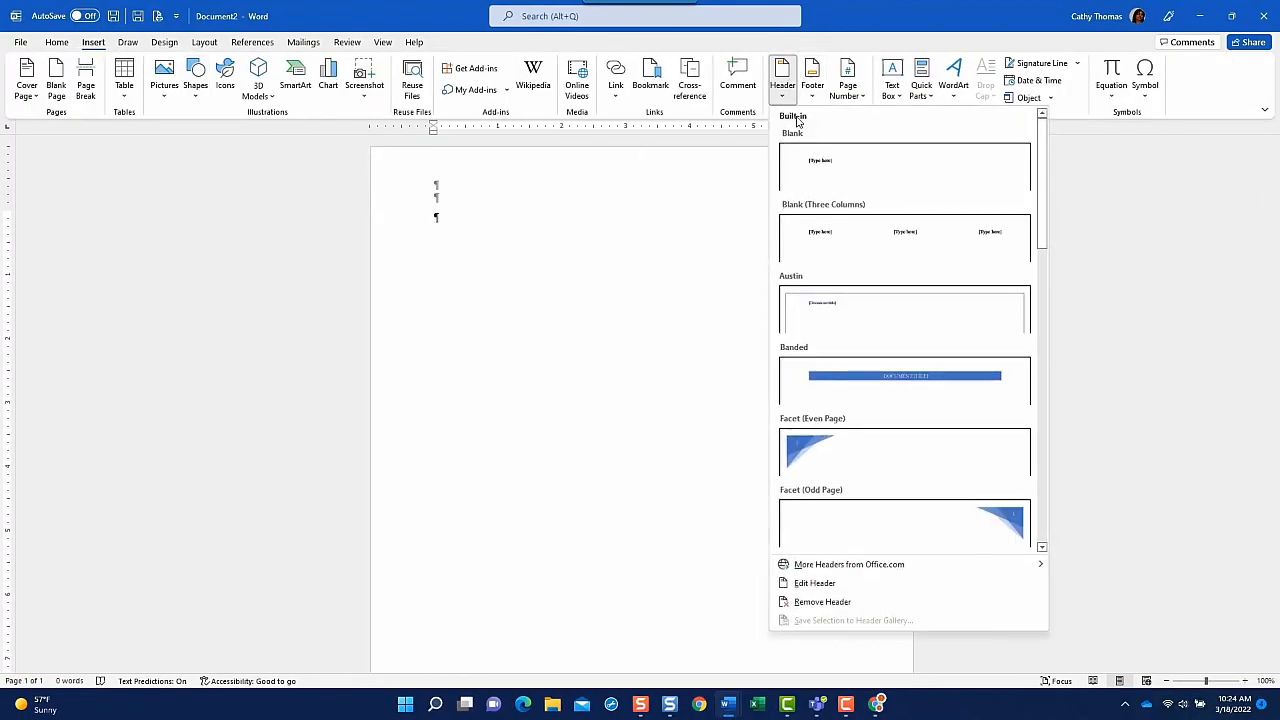
click(823, 236)
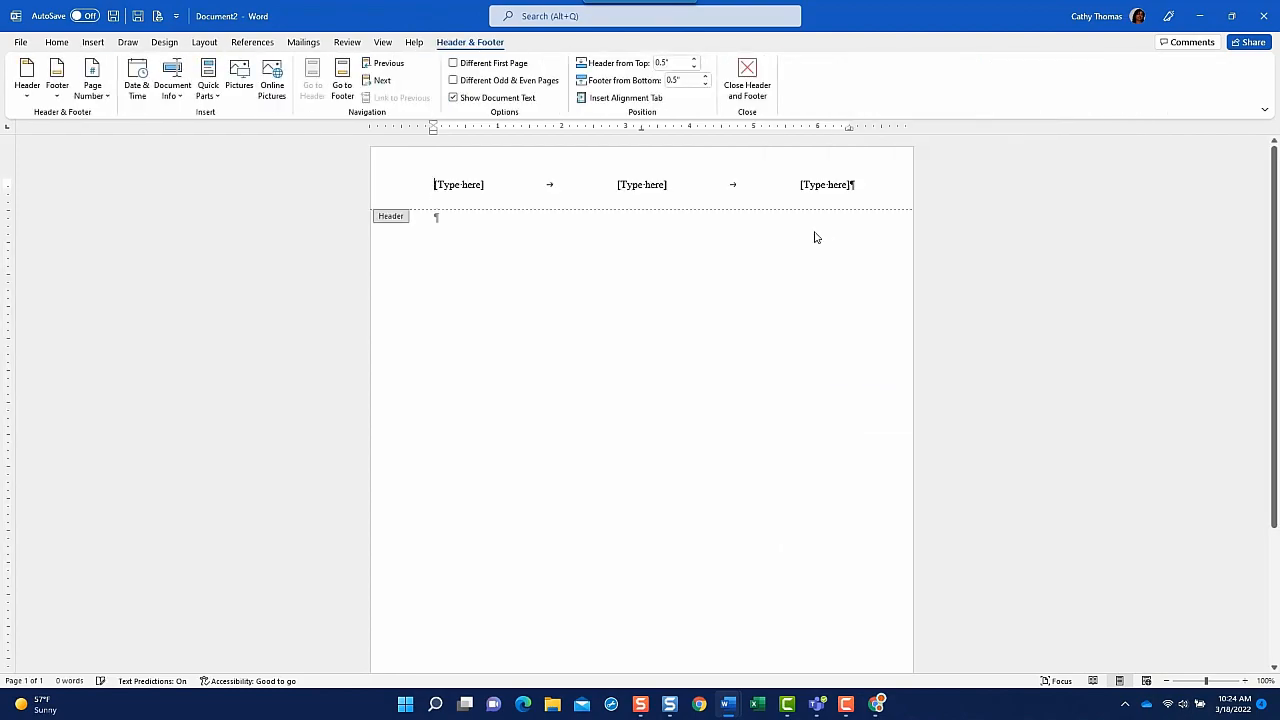
Leave header editing and insert the built-in Austin footer into the document.
double_click(442, 222)
click(812, 78)
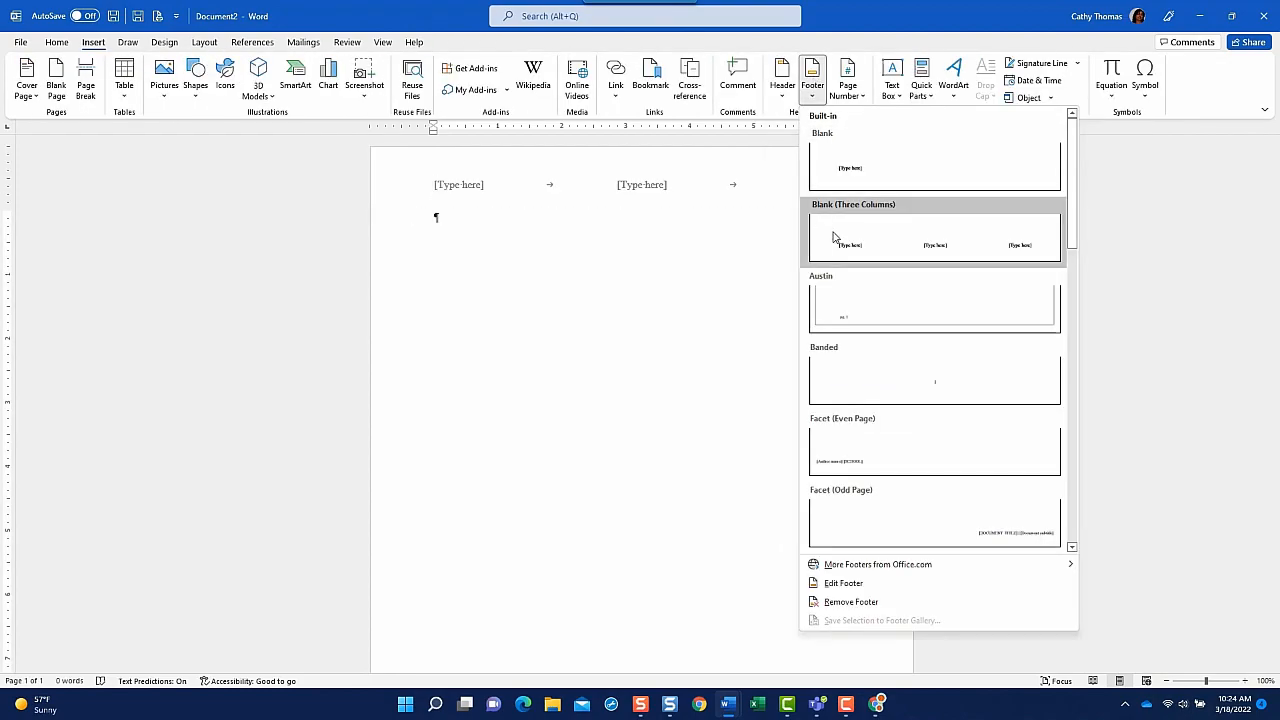
click(884, 305)
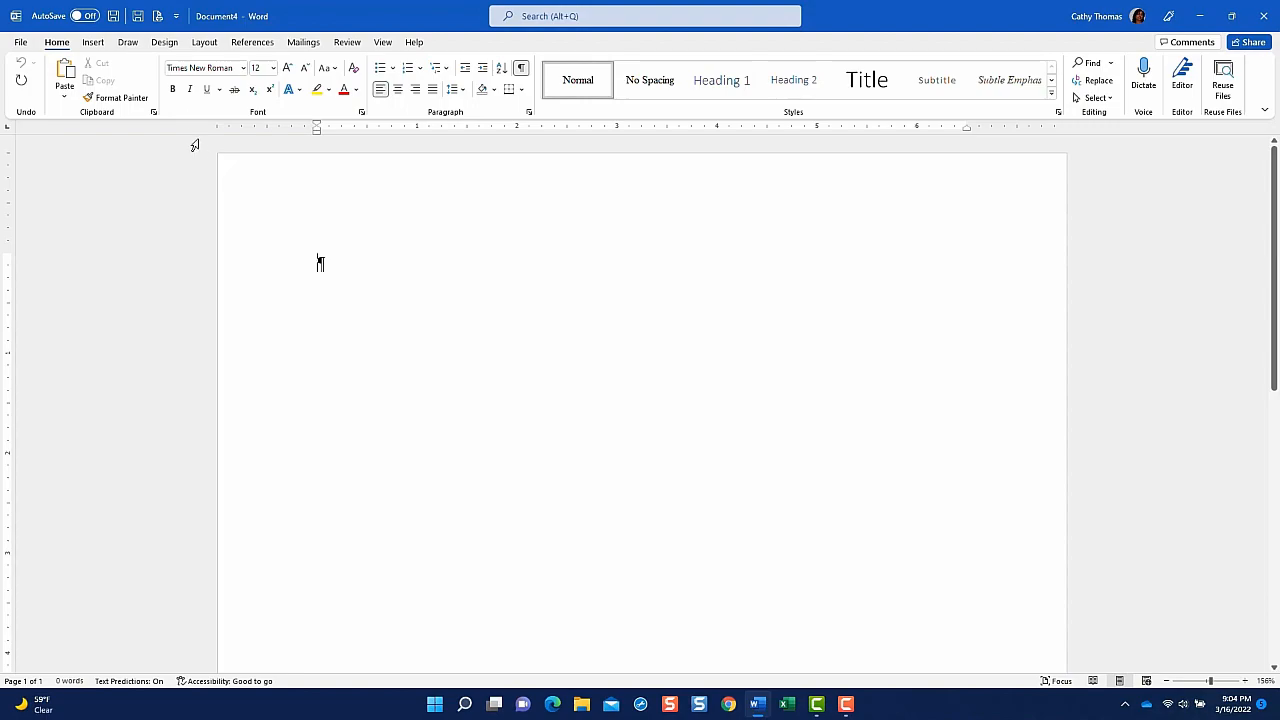
Add a page number at the bottom of the page in the Brackets 2 style.
click(93, 43)
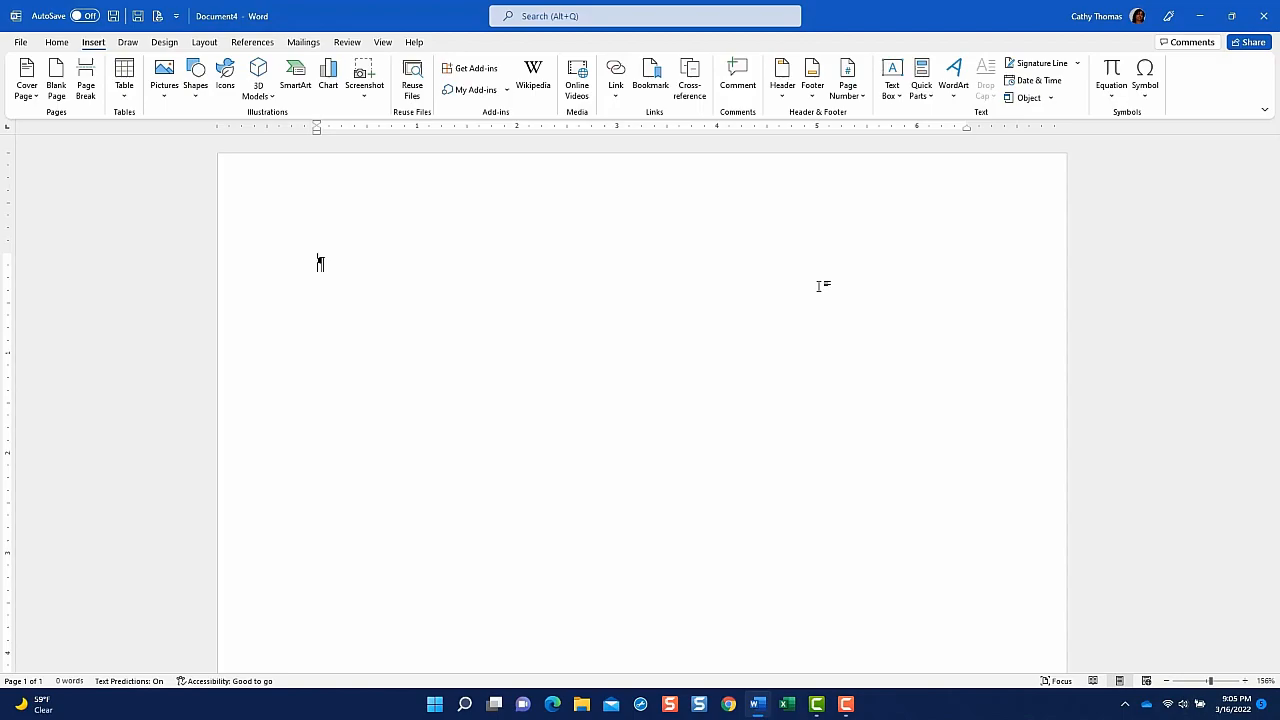
click(857, 74)
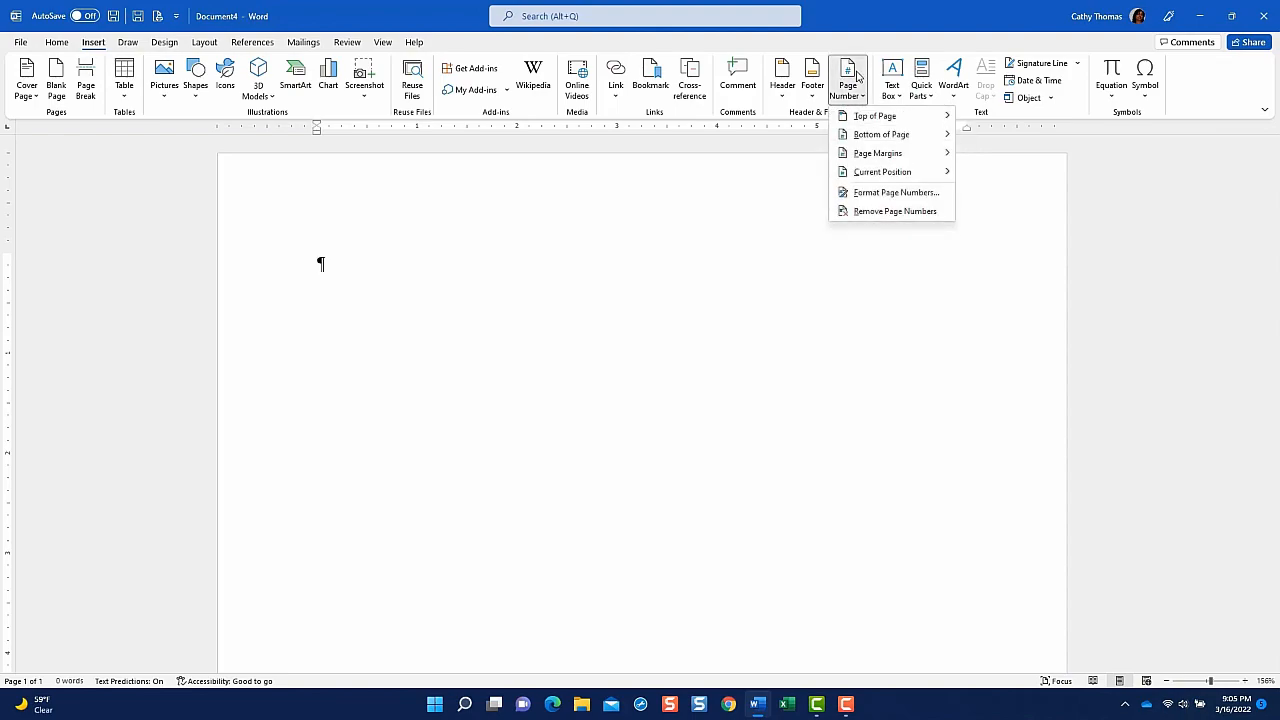
click(873, 134)
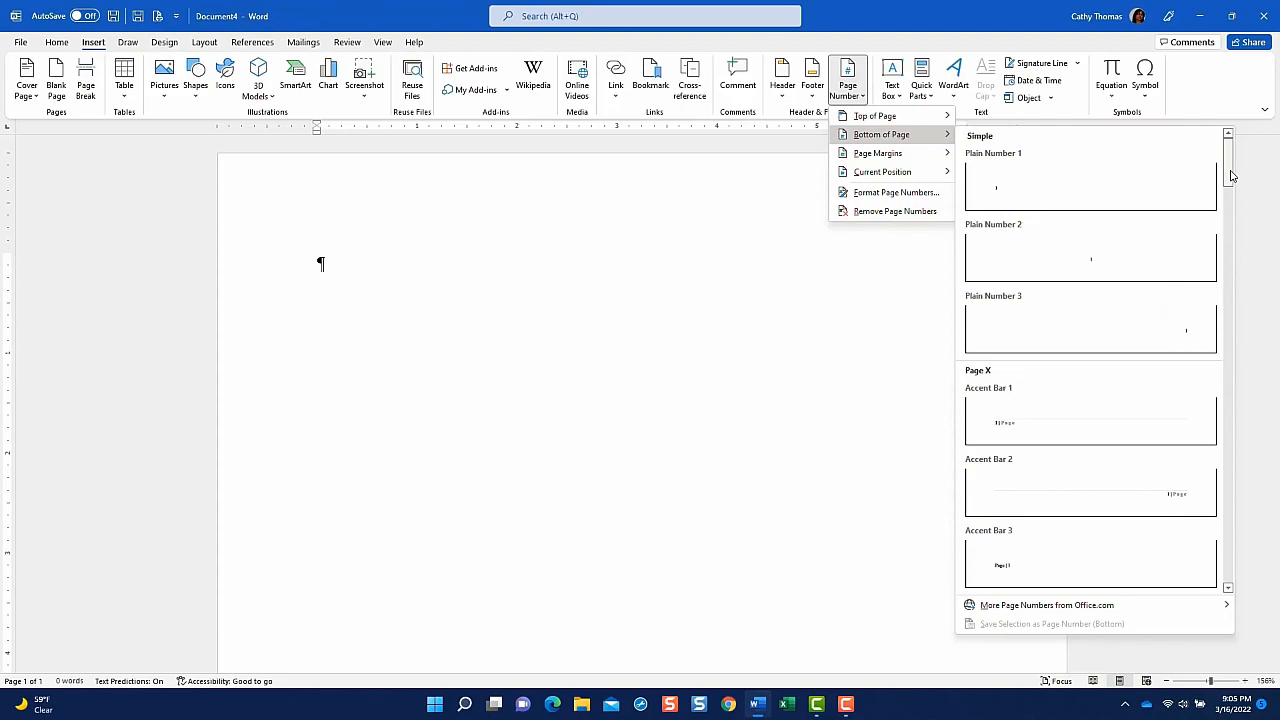
drag(1231, 176, 1234, 250)
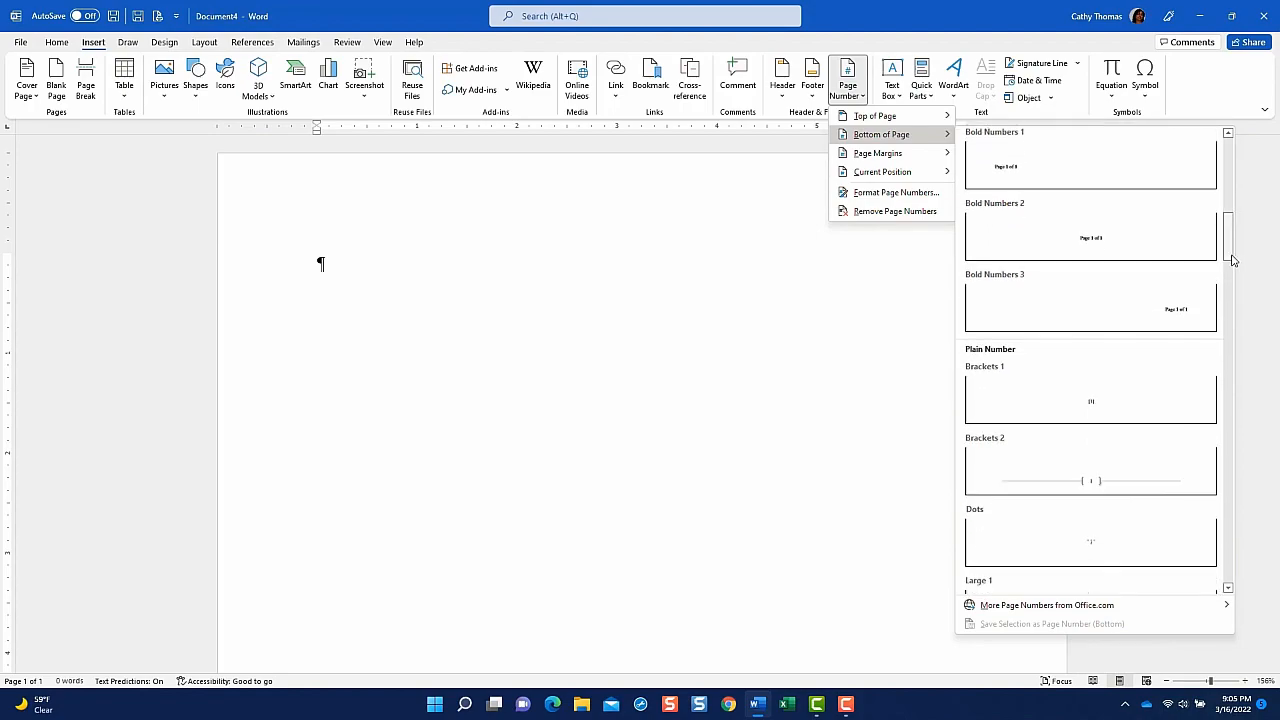
click(1110, 487)
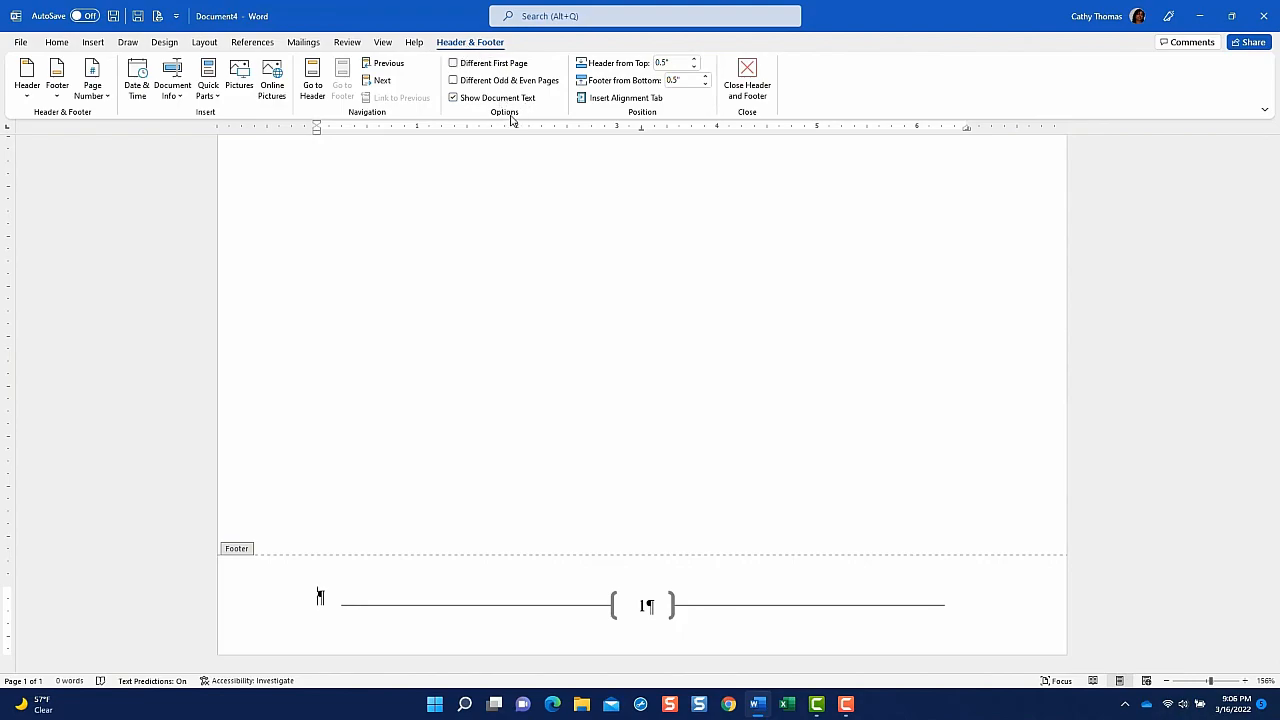
Enable Different First Page for the footer, exit footer editing, and check the bottom of the first page.
click(455, 66)
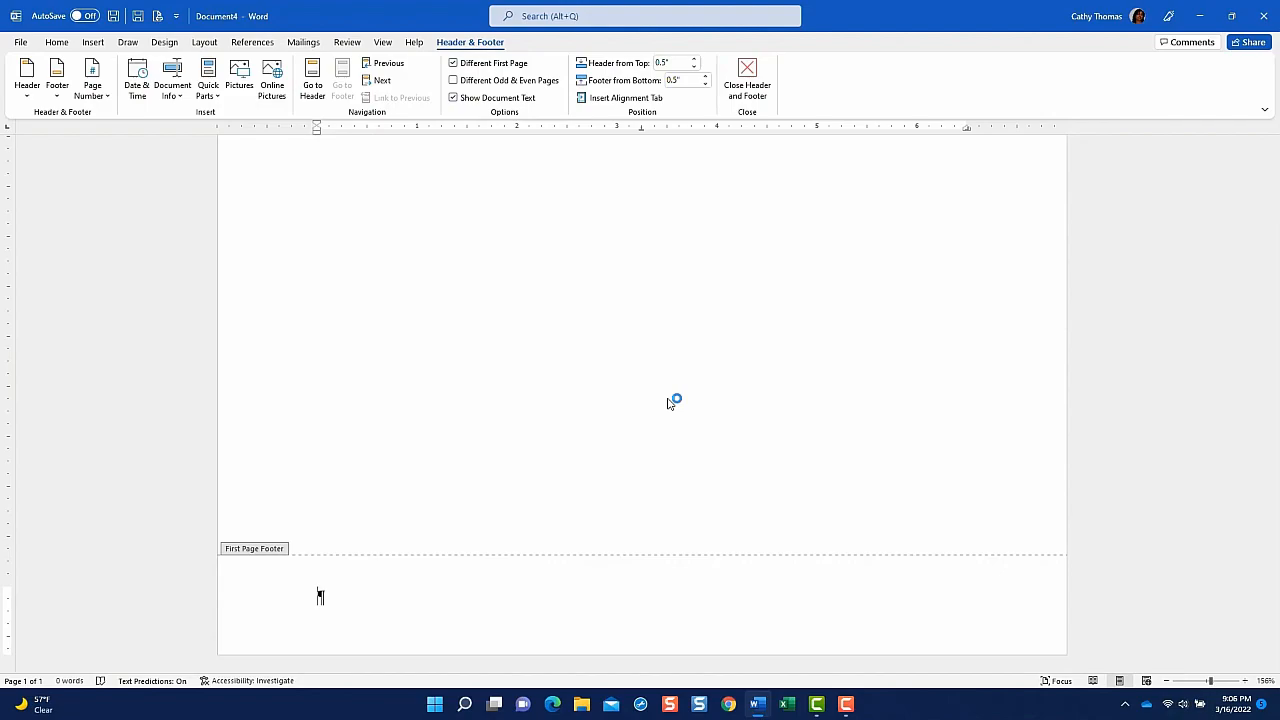
click(749, 86)
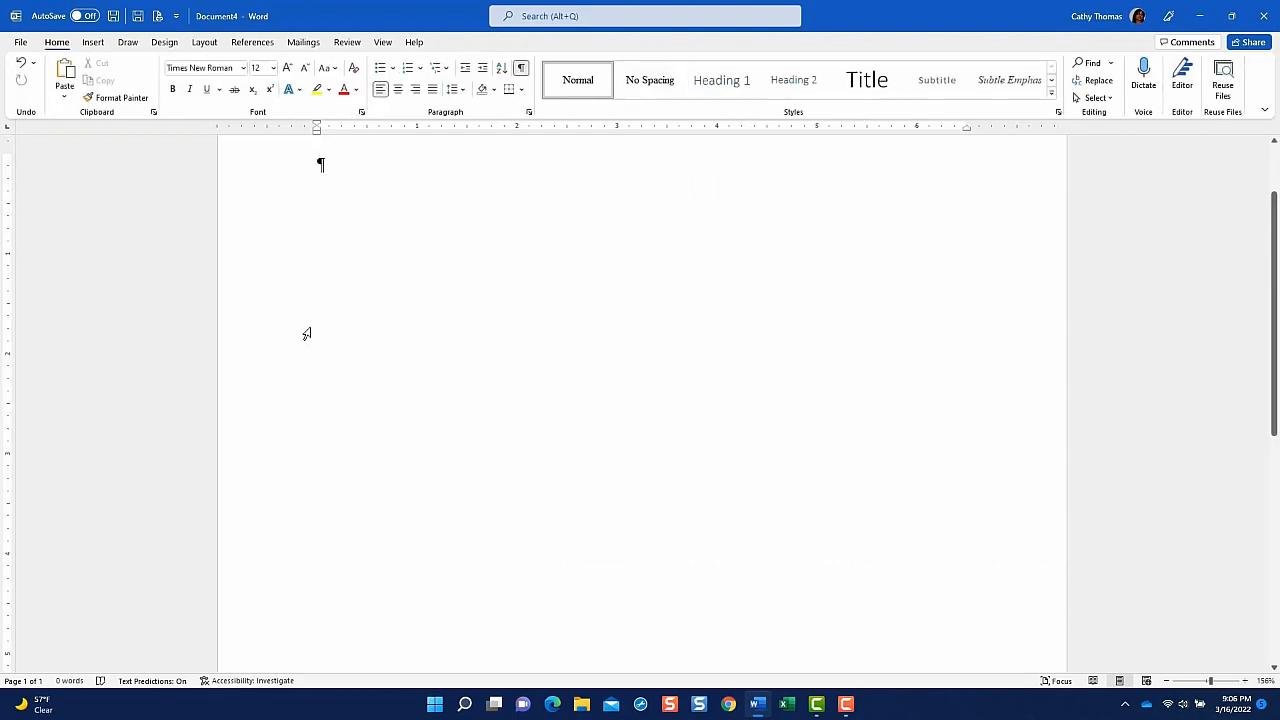
scroll(543, 348, down, 10)
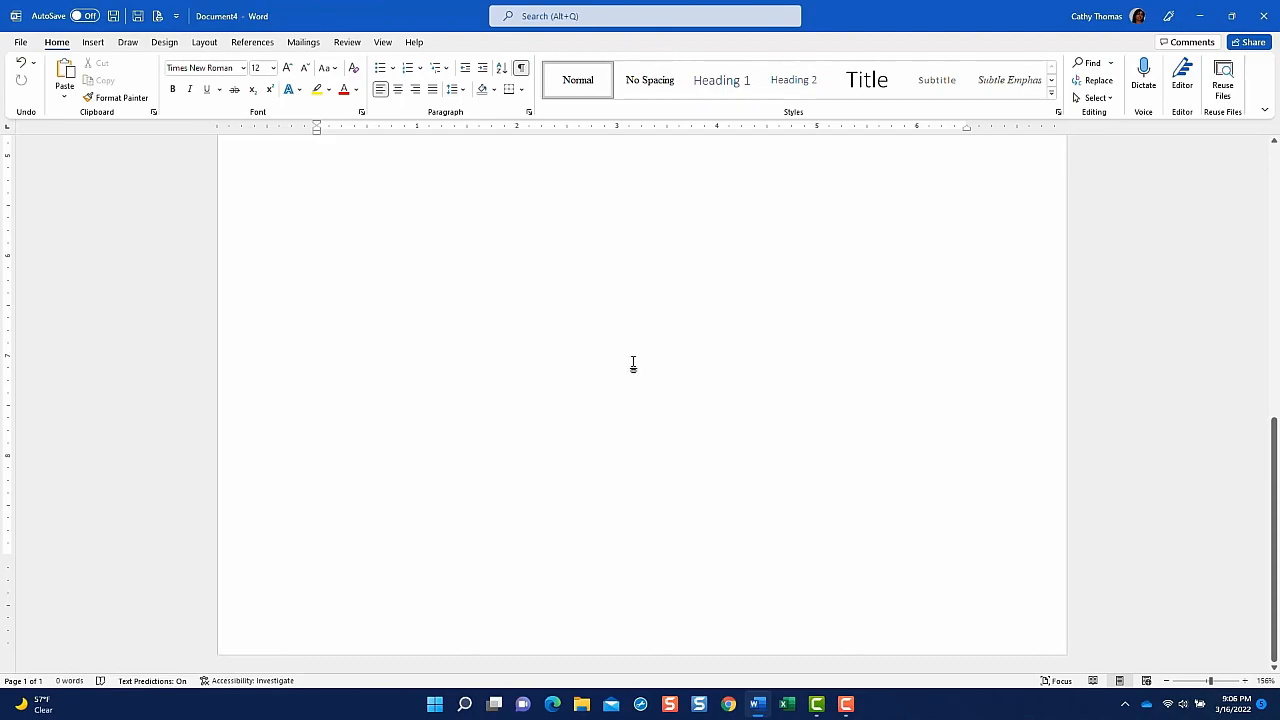
scroll(633, 365, up, 10)
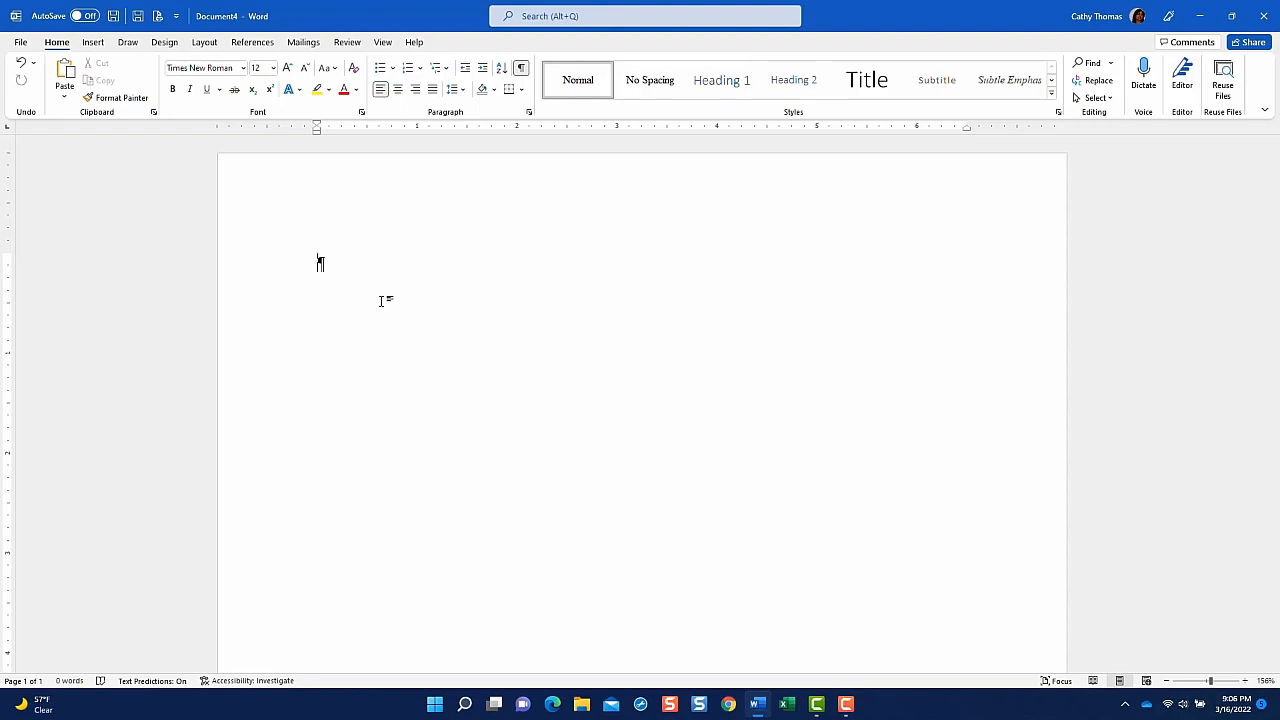
Insert a page break after the first page and check the footer on page 2.
key(ctrl+Return)
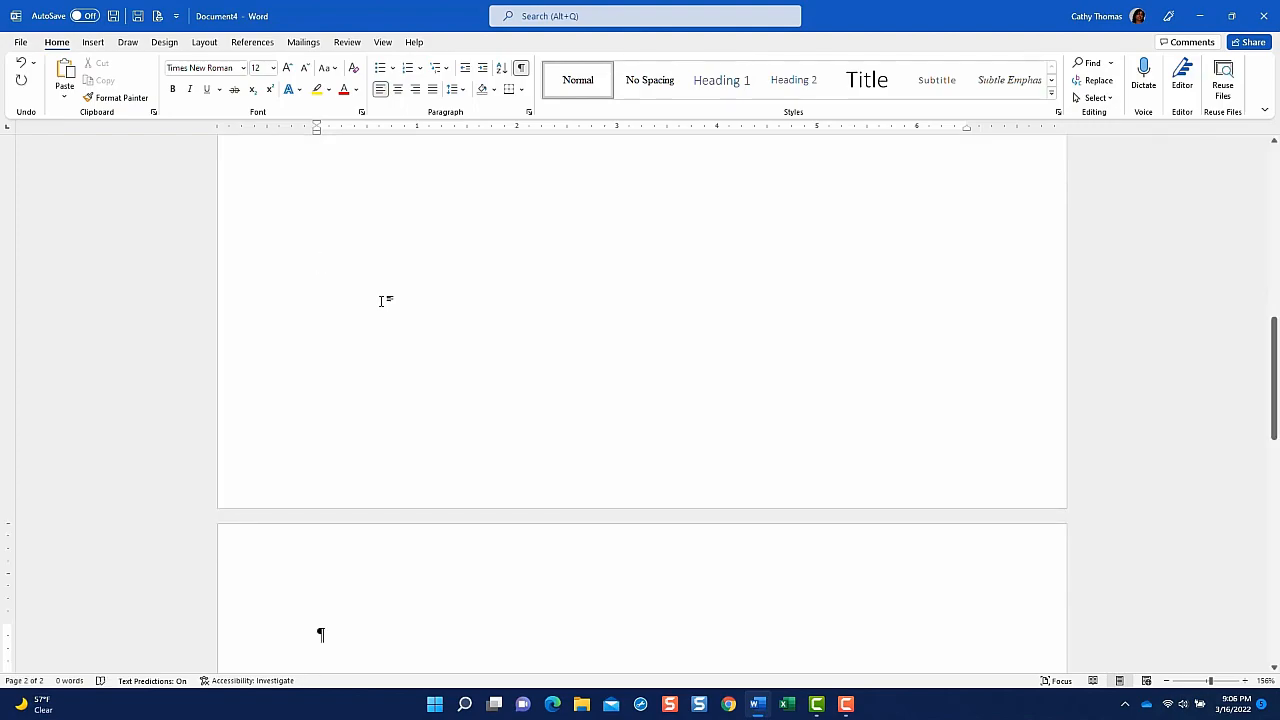
scroll(658, 399, down, 1)
scroll(658, 399, down, 5)
scroll(658, 401, down, 5)
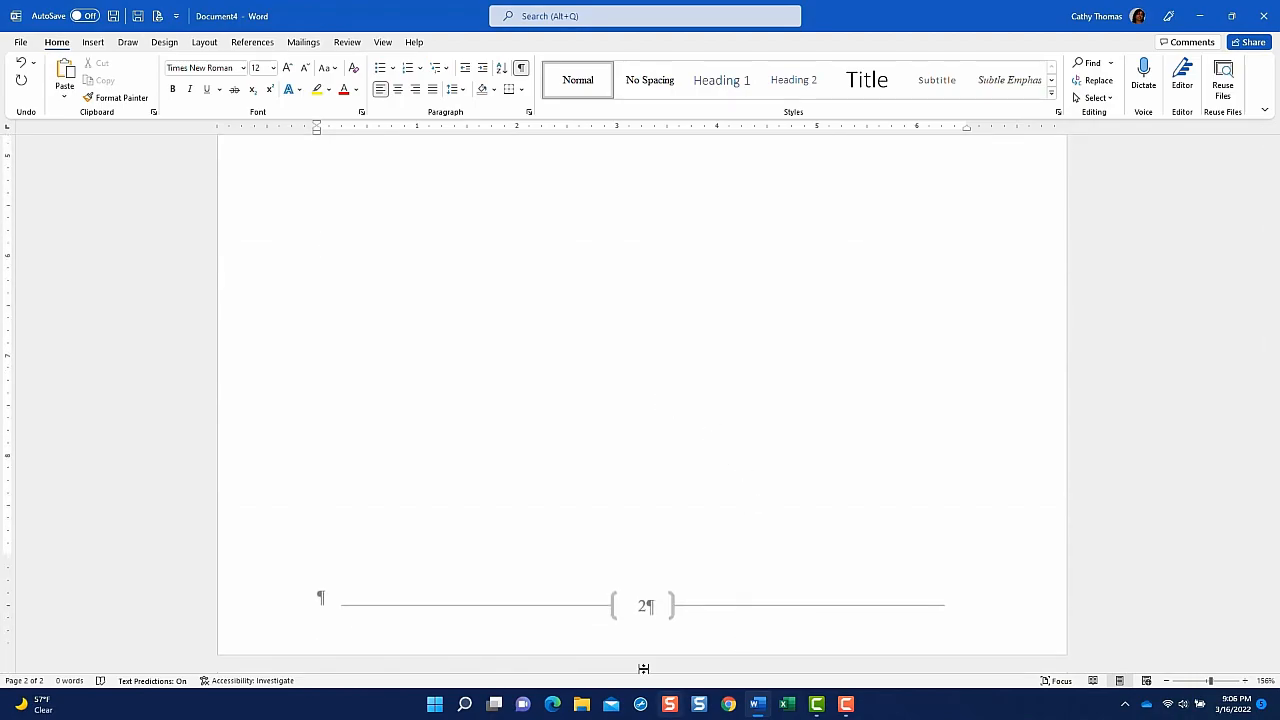
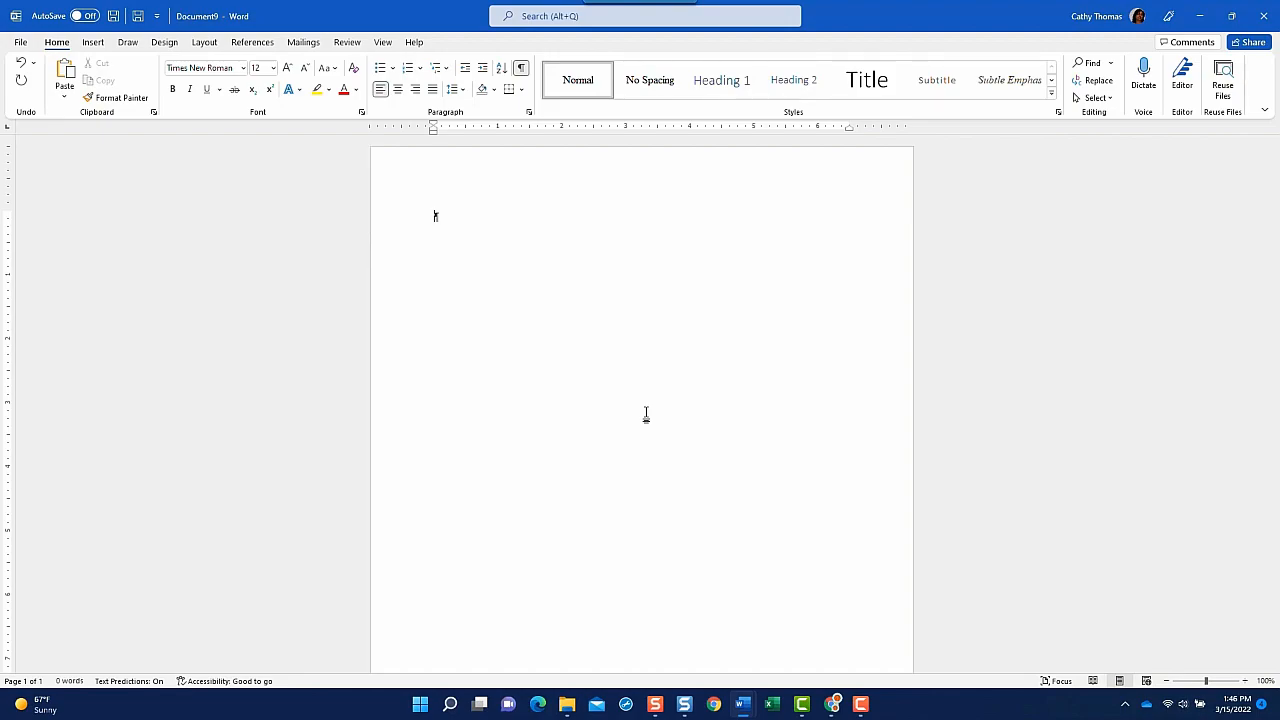
Enter "Testing 123" as the first line of the blank document.
text(Testing 123)
key(Return)
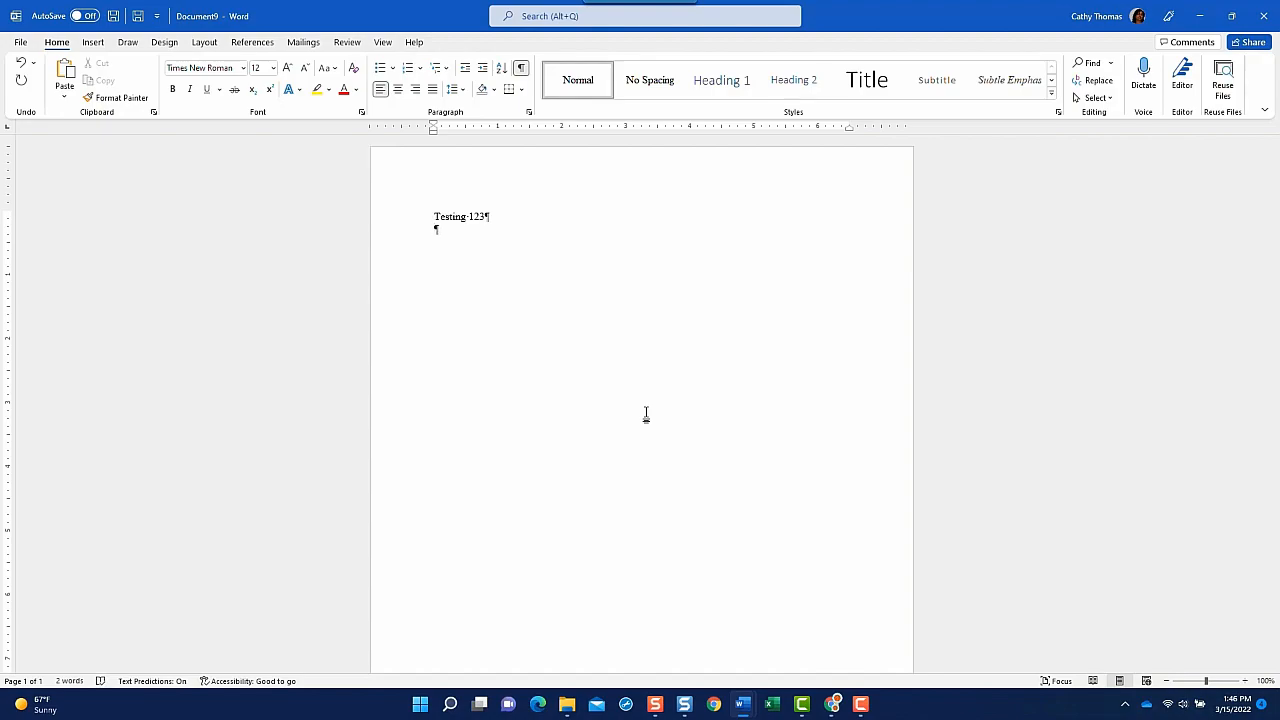
click(20, 43)
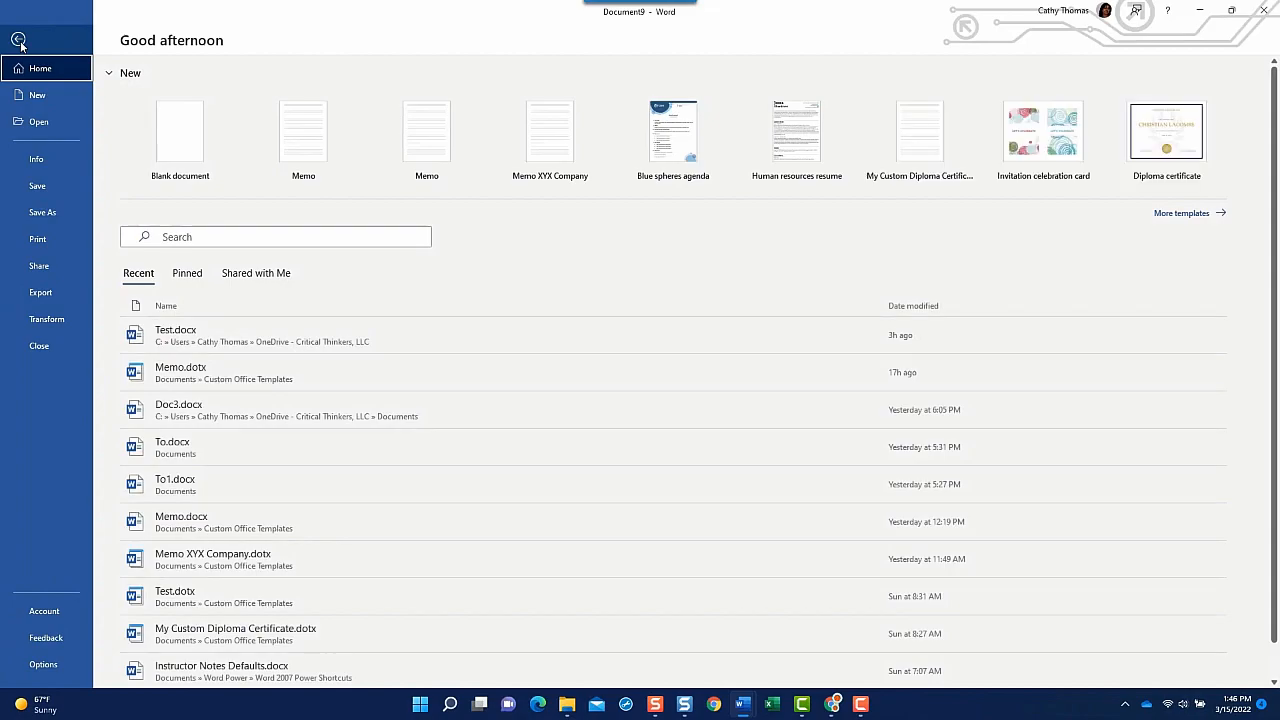
click(47, 213)
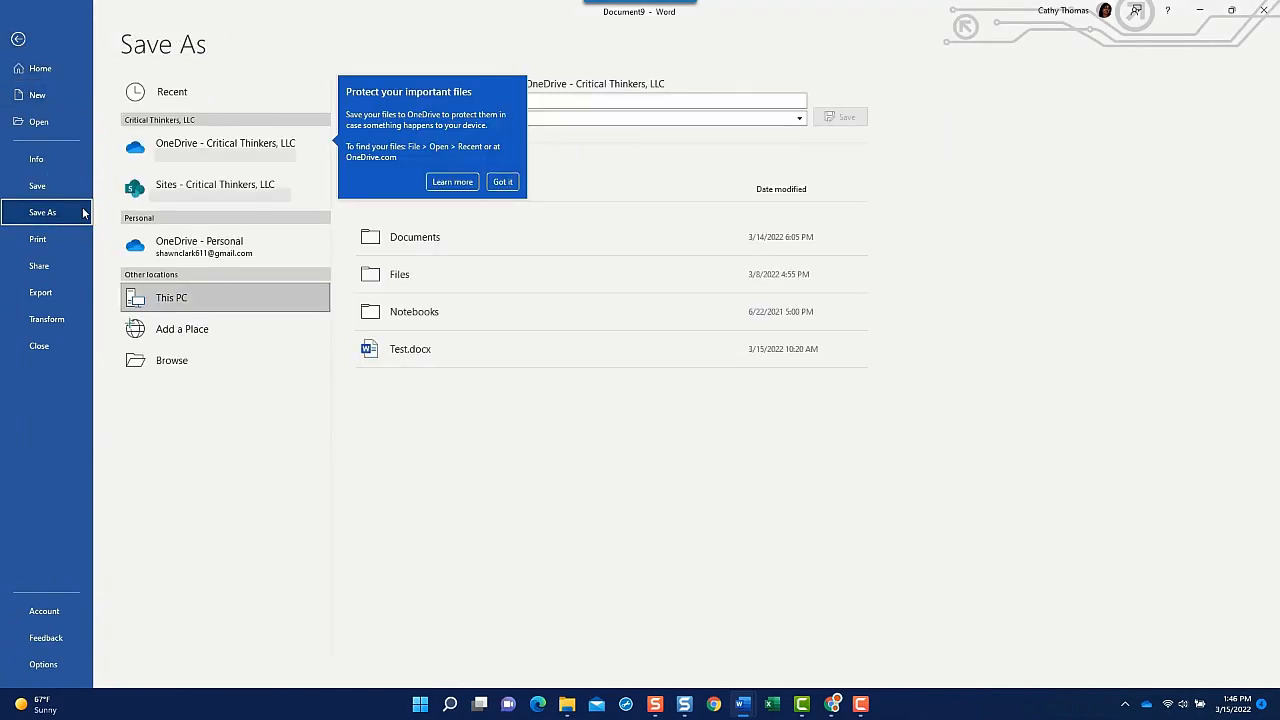
click(502, 181)
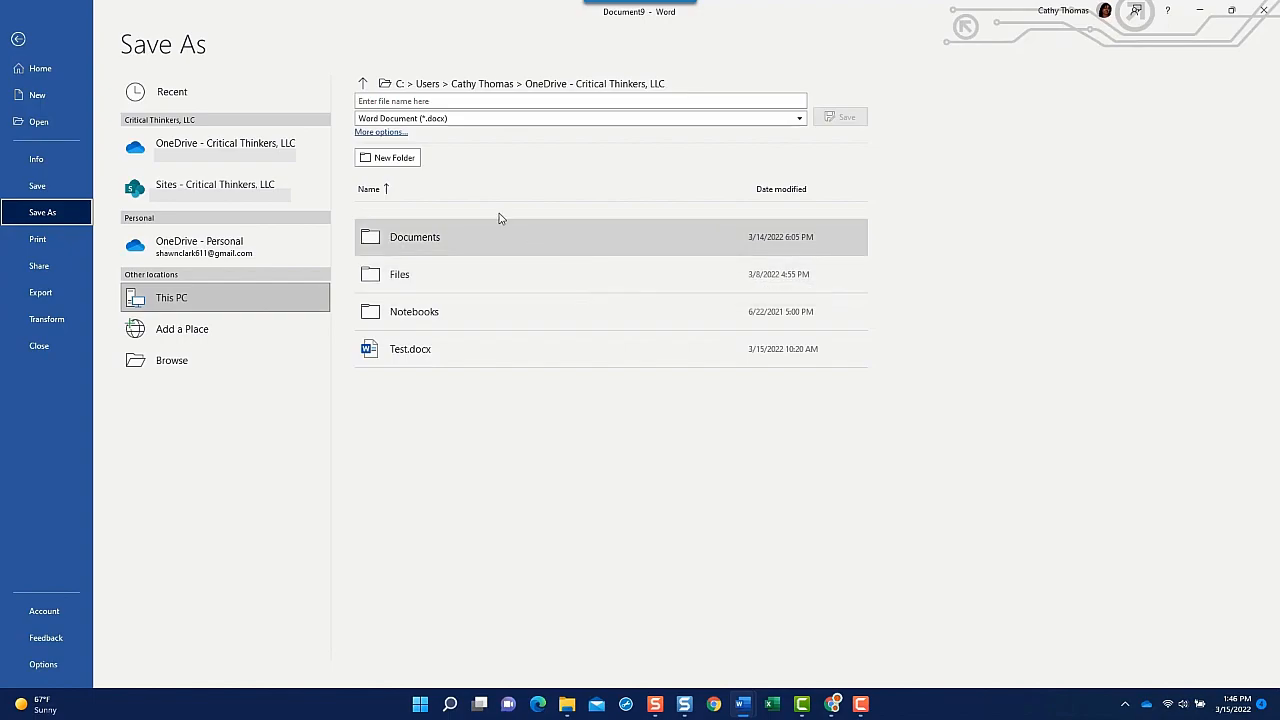
click(19, 38)
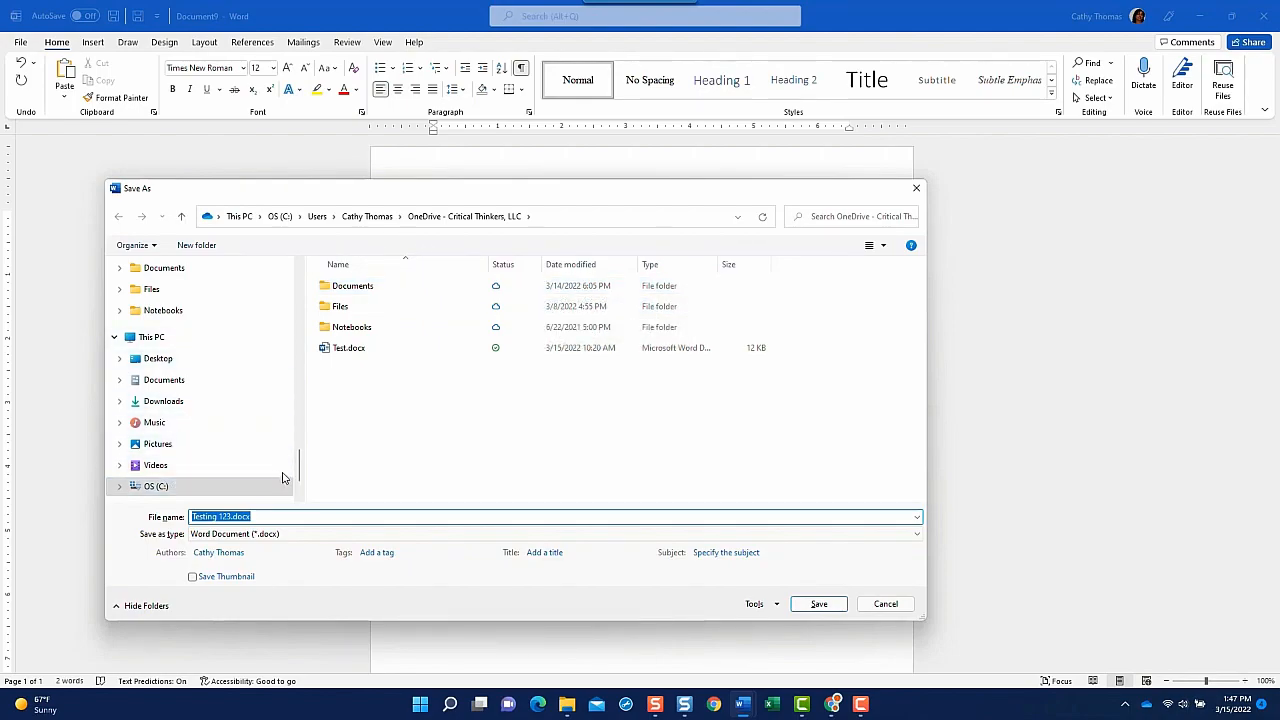
Save the document as Testing 123.docx in the Letters subfolder of the OneDrive - Critical Thinkers, LLC Documents folder.
drag(298, 476, 297, 304)
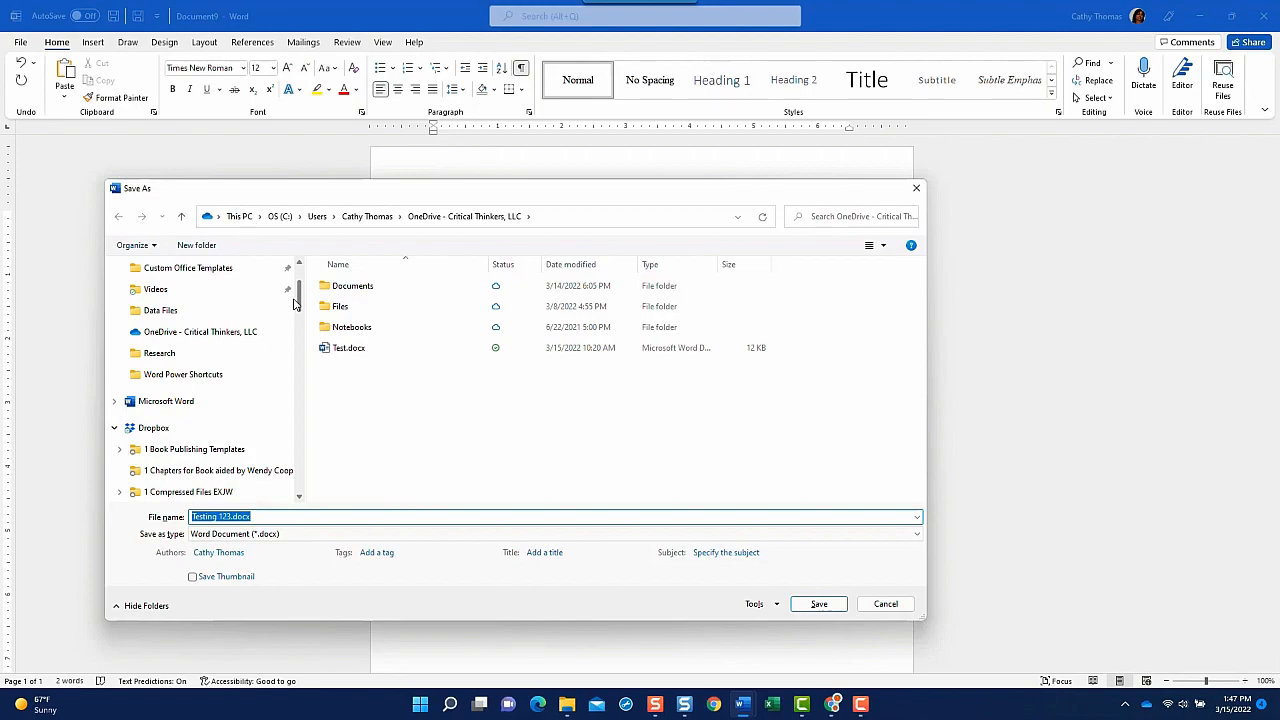
click(114, 428)
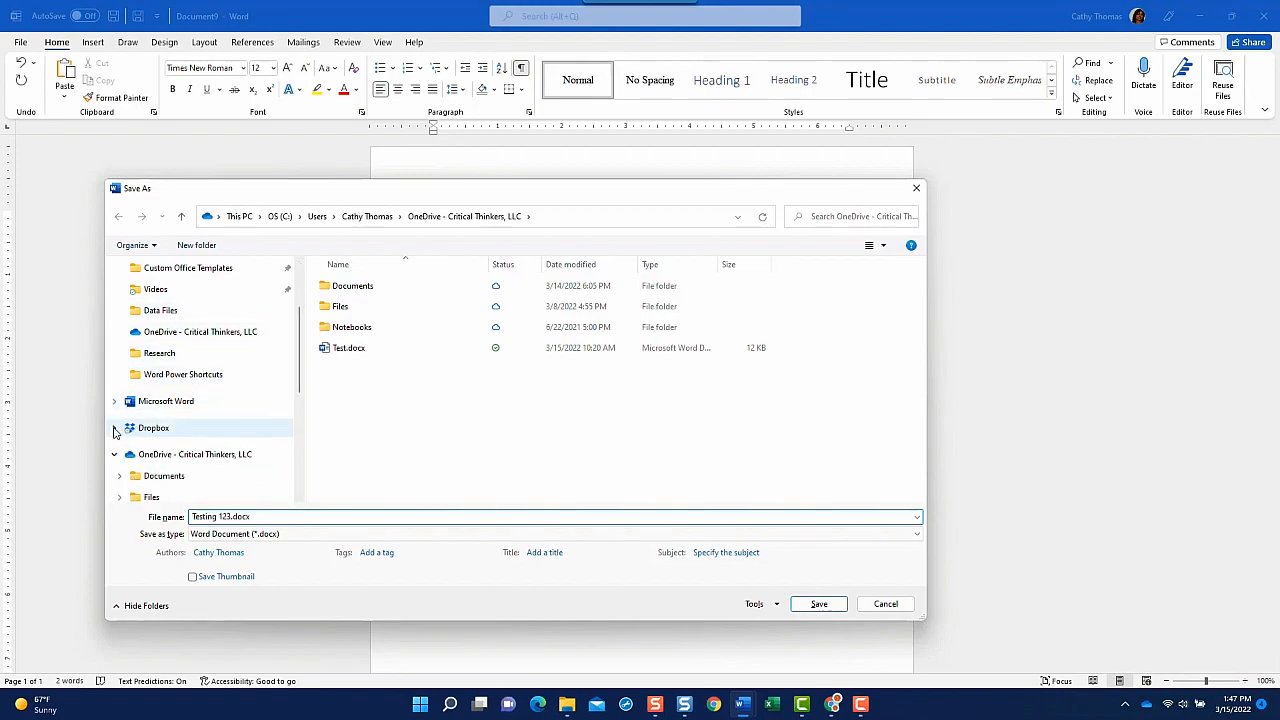
mouse_move(300, 361)
mouse_down()
mouse_move(297, 316)
mouse_move(301, 379)
mouse_up()
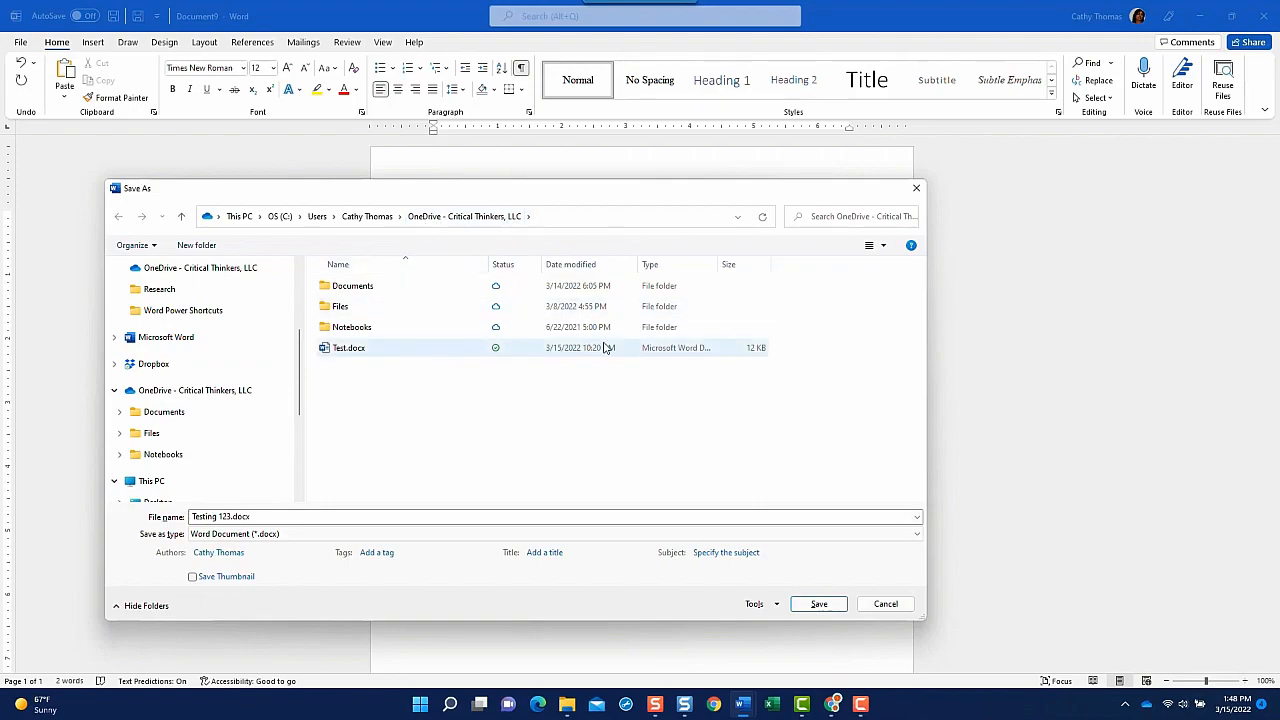
double_click(363, 288)
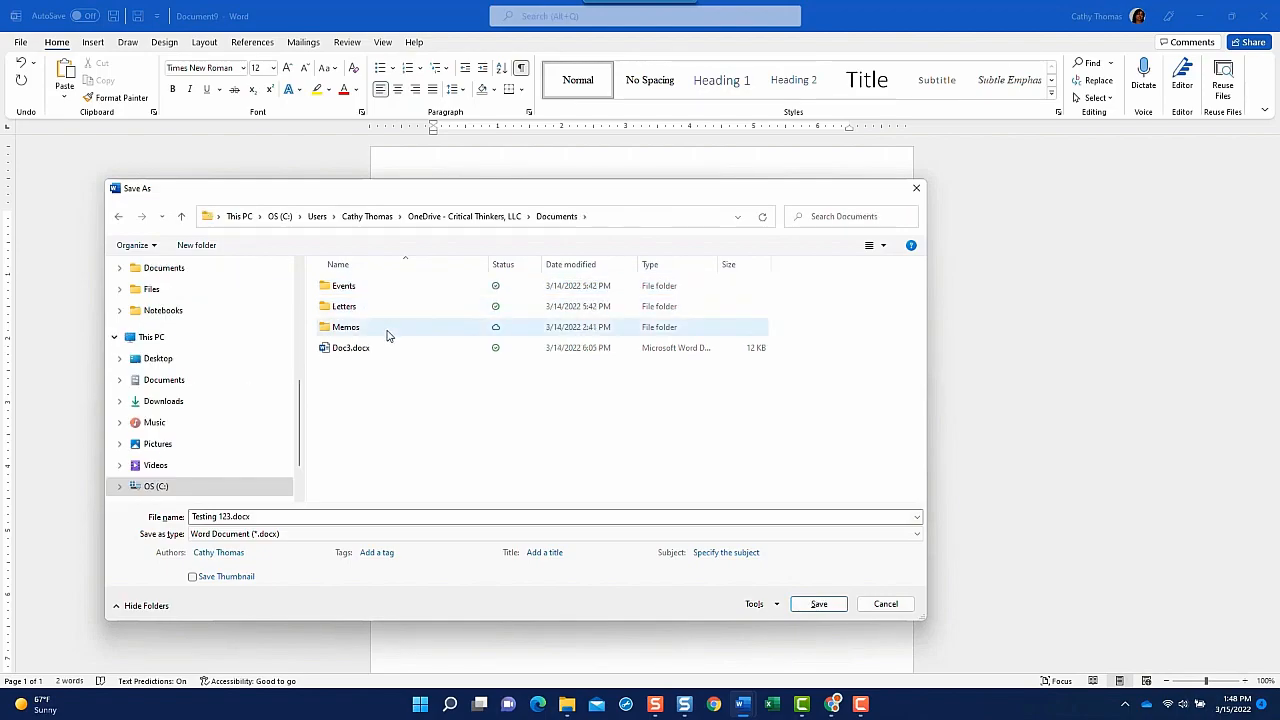
double_click(364, 308)
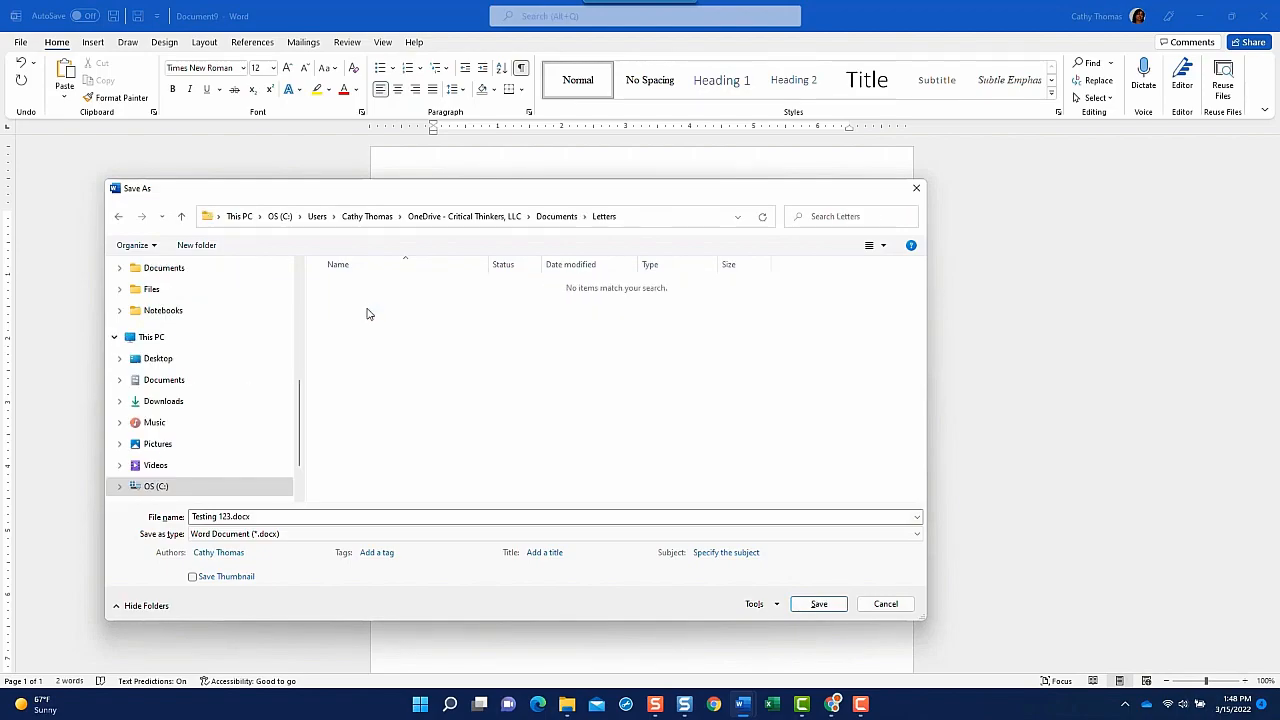
click(822, 604)
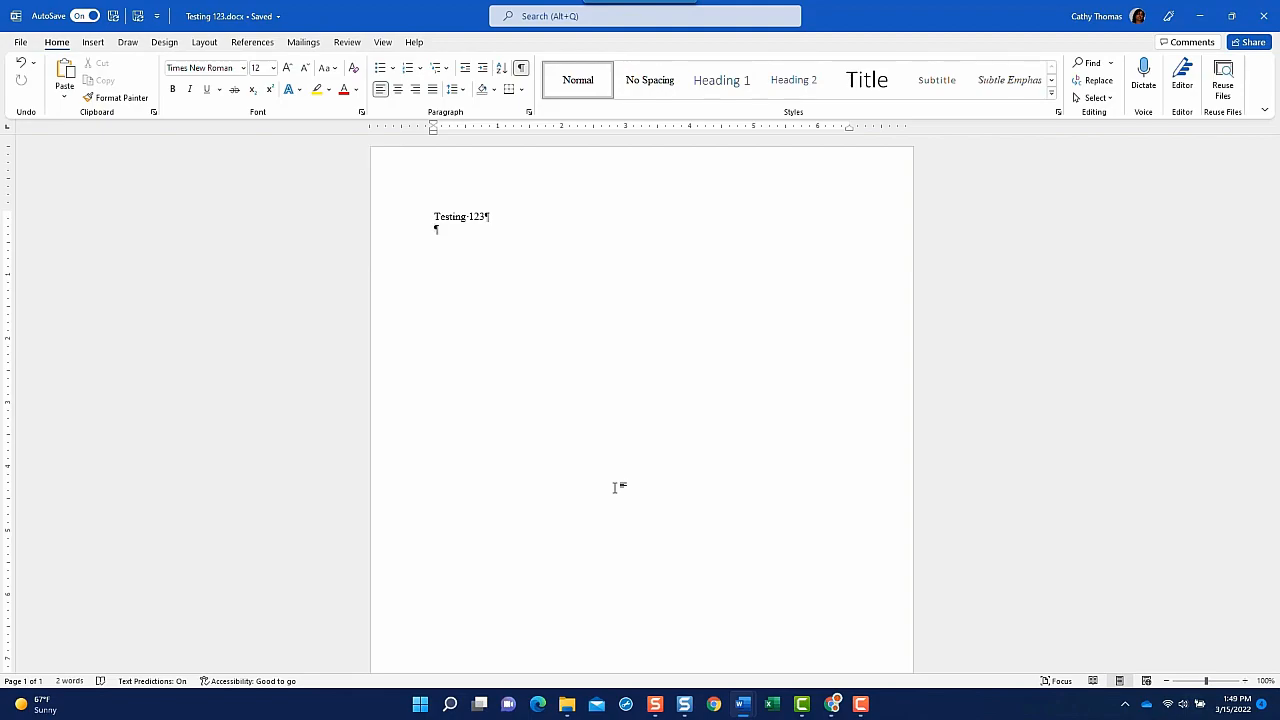
Switch to File Explorer and open the Letters folder under Documents in OneDrive - Critical Thinkers, LLC.
key(super+e)
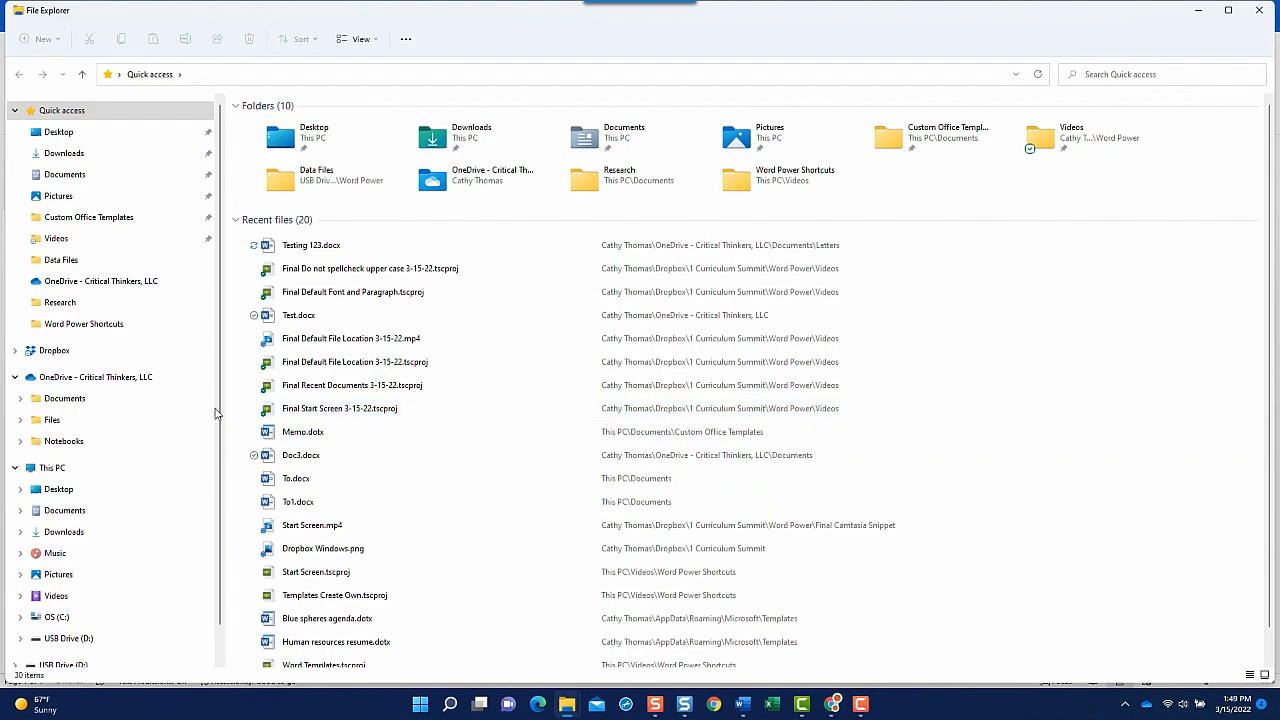
click(95, 377)
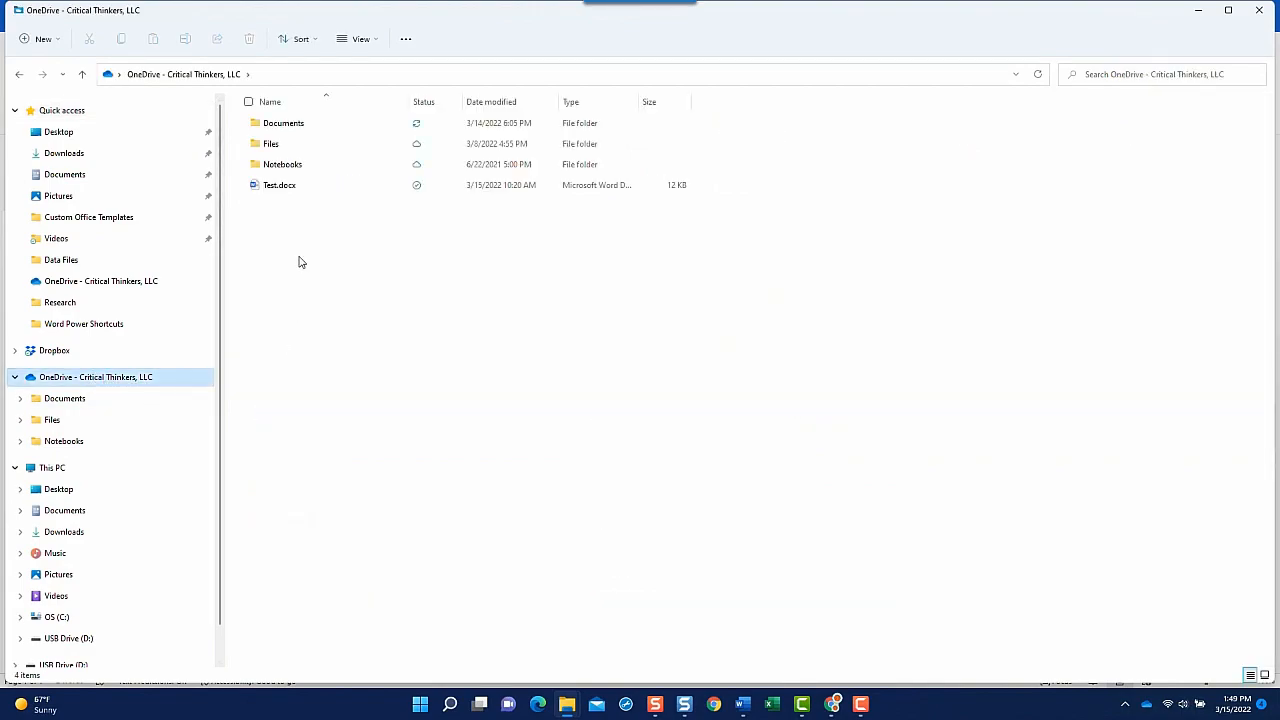
double_click(295, 125)
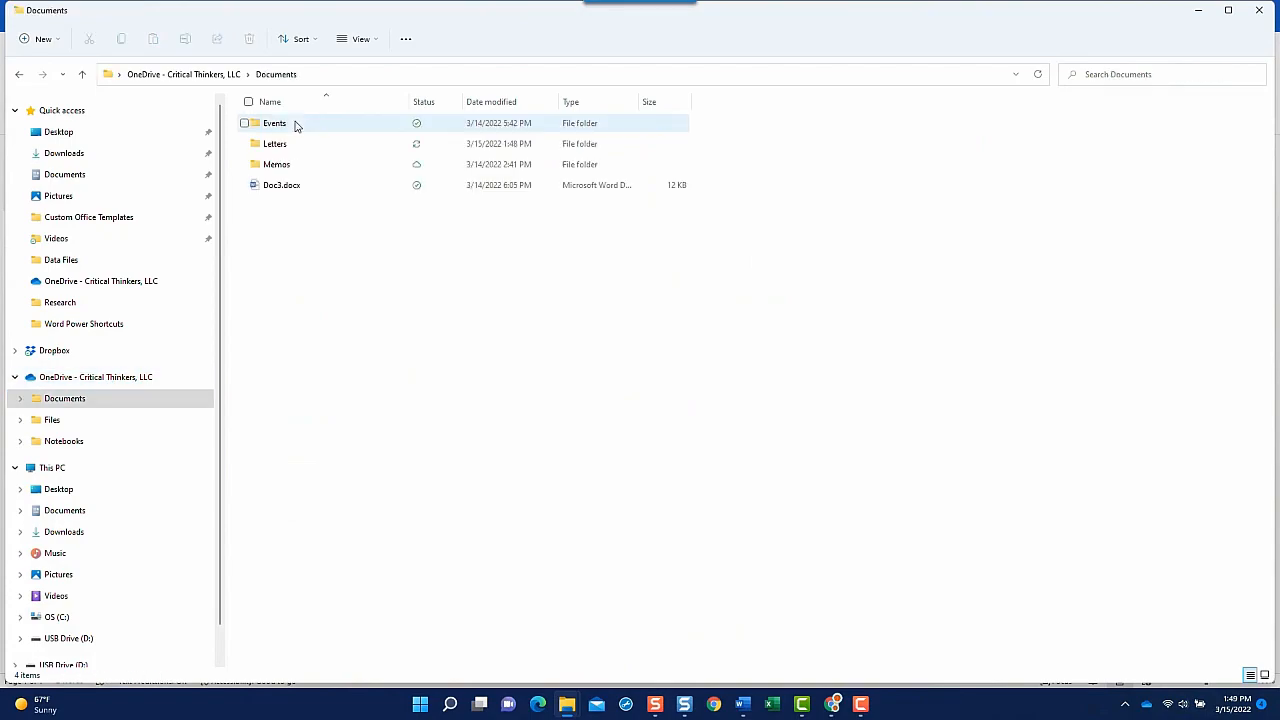
double_click(283, 146)
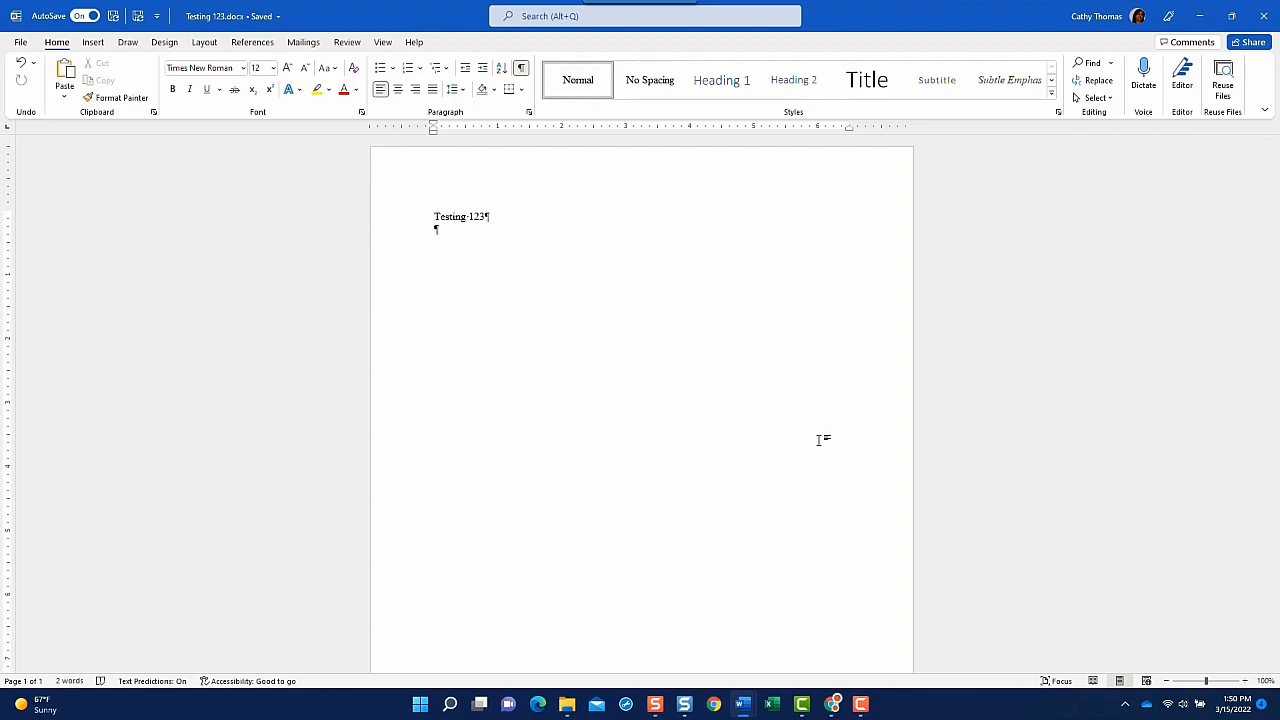
Save a copy of the document to the Desktop under the file name "Another Test 123".
key(F12)
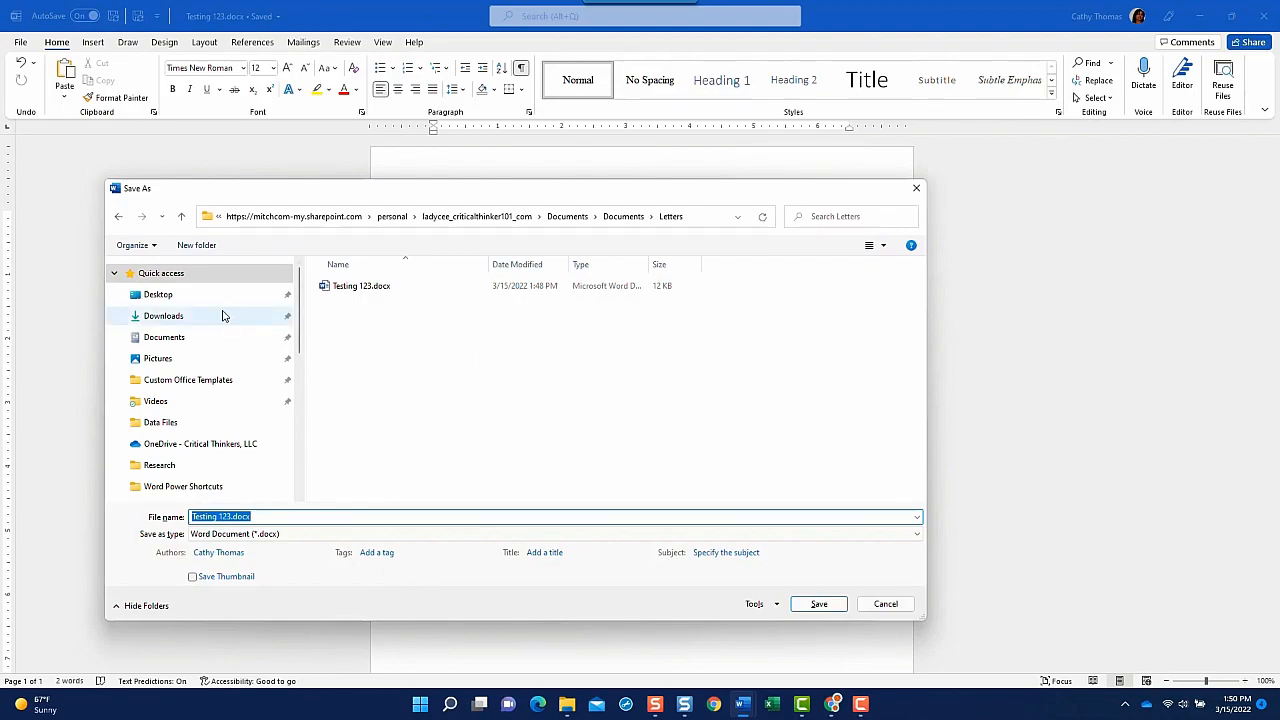
click(162, 297)
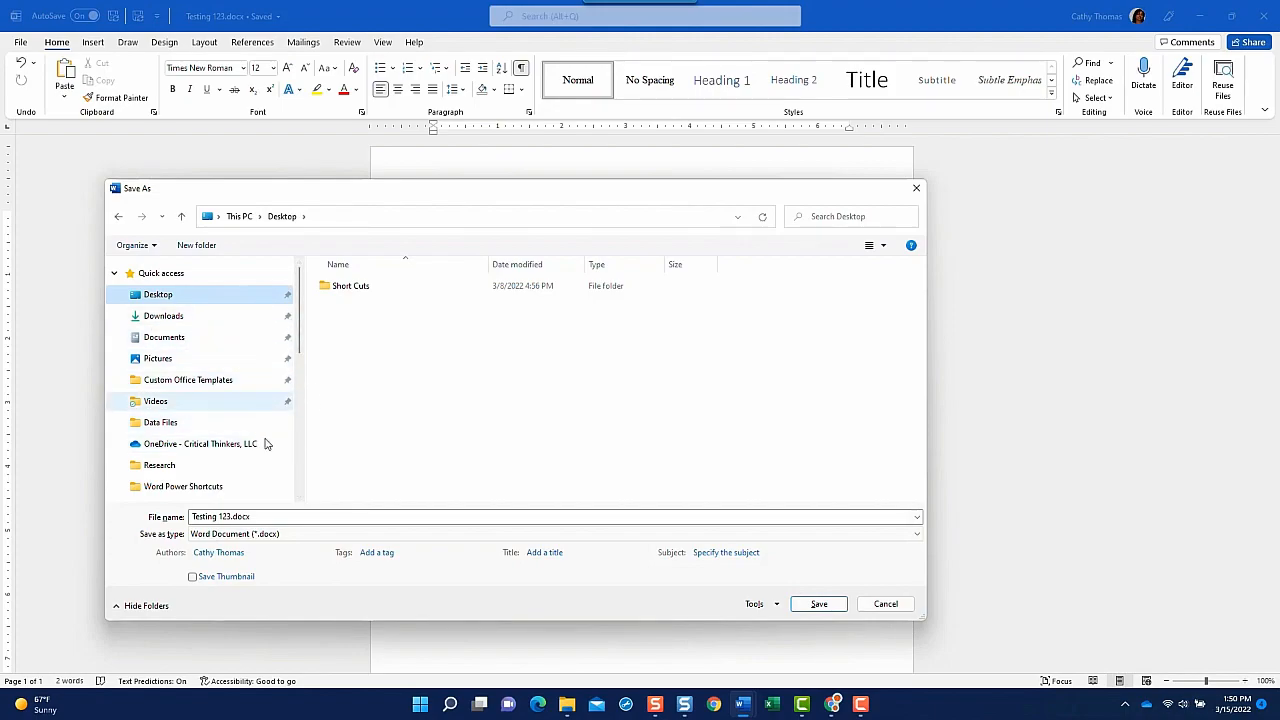
click(257, 517)
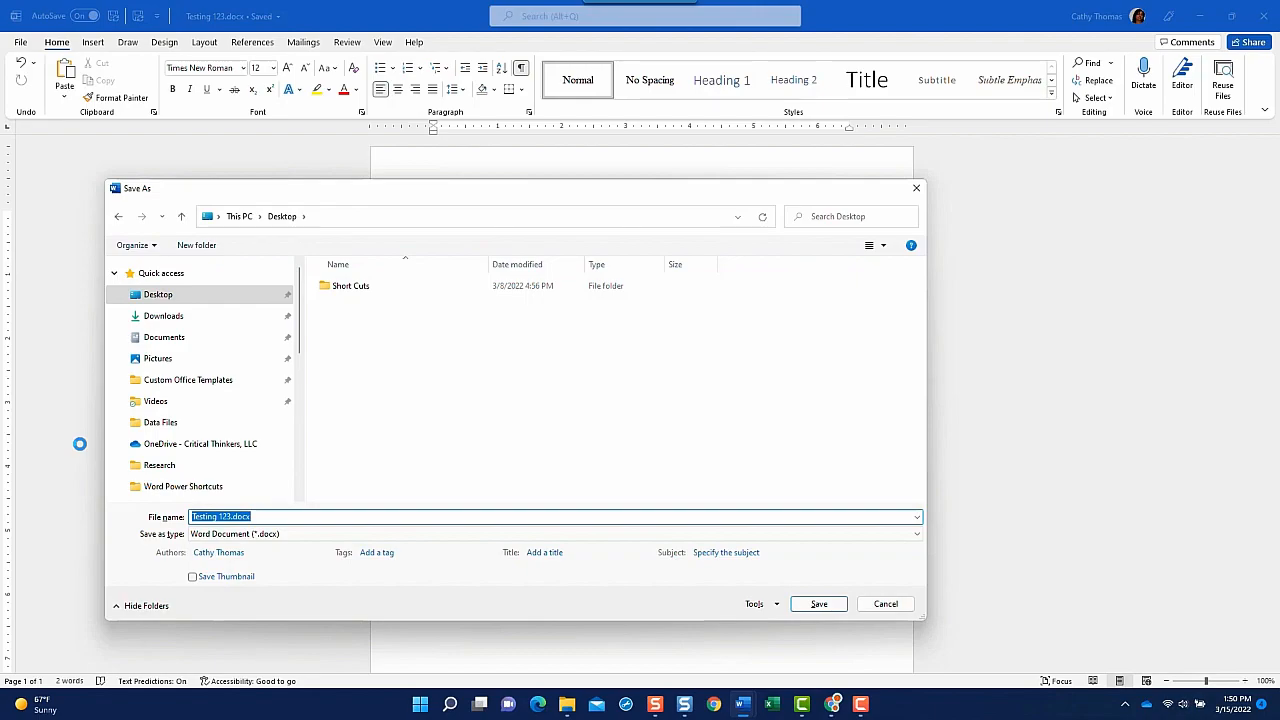
text(Ano)
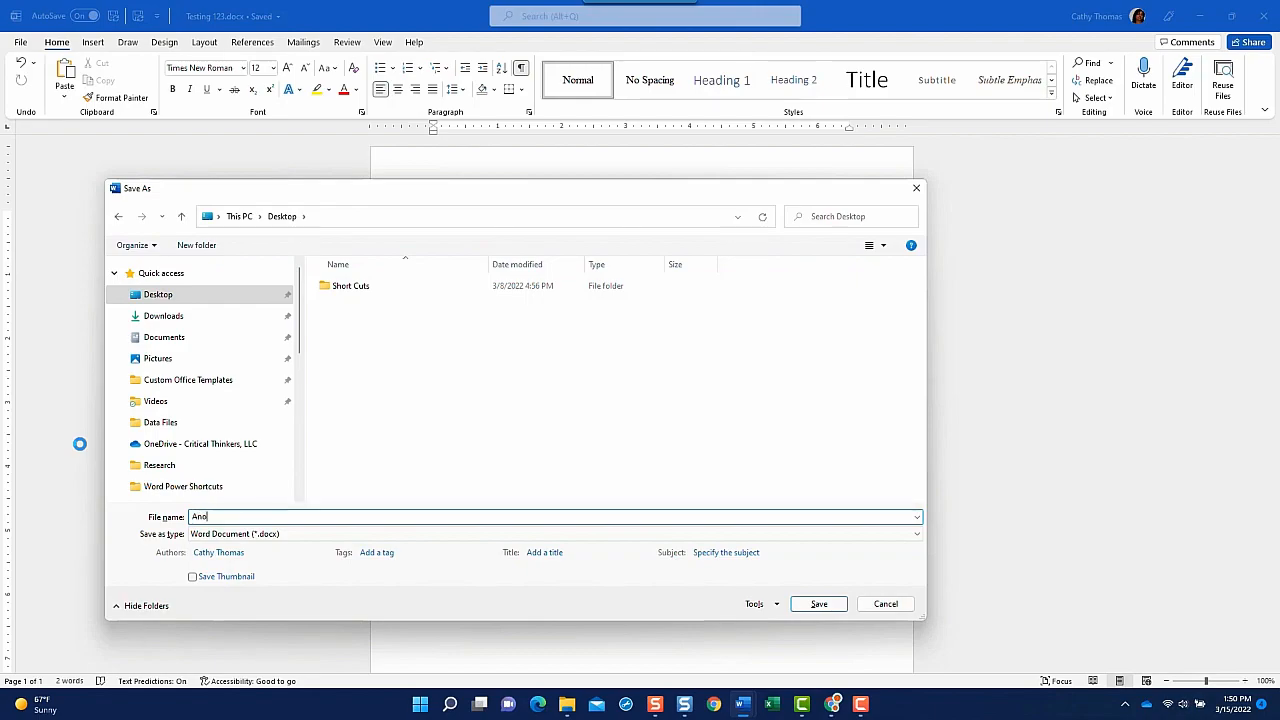
text(ther Test 123)
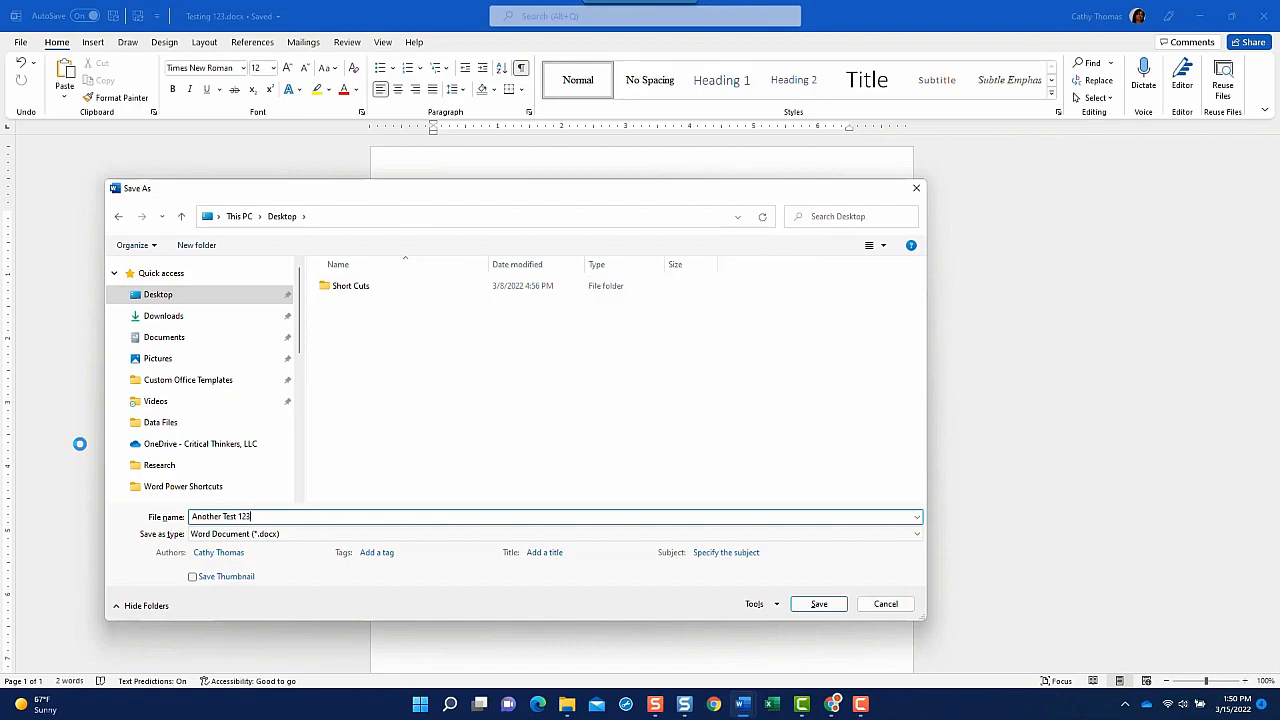
click(818, 605)
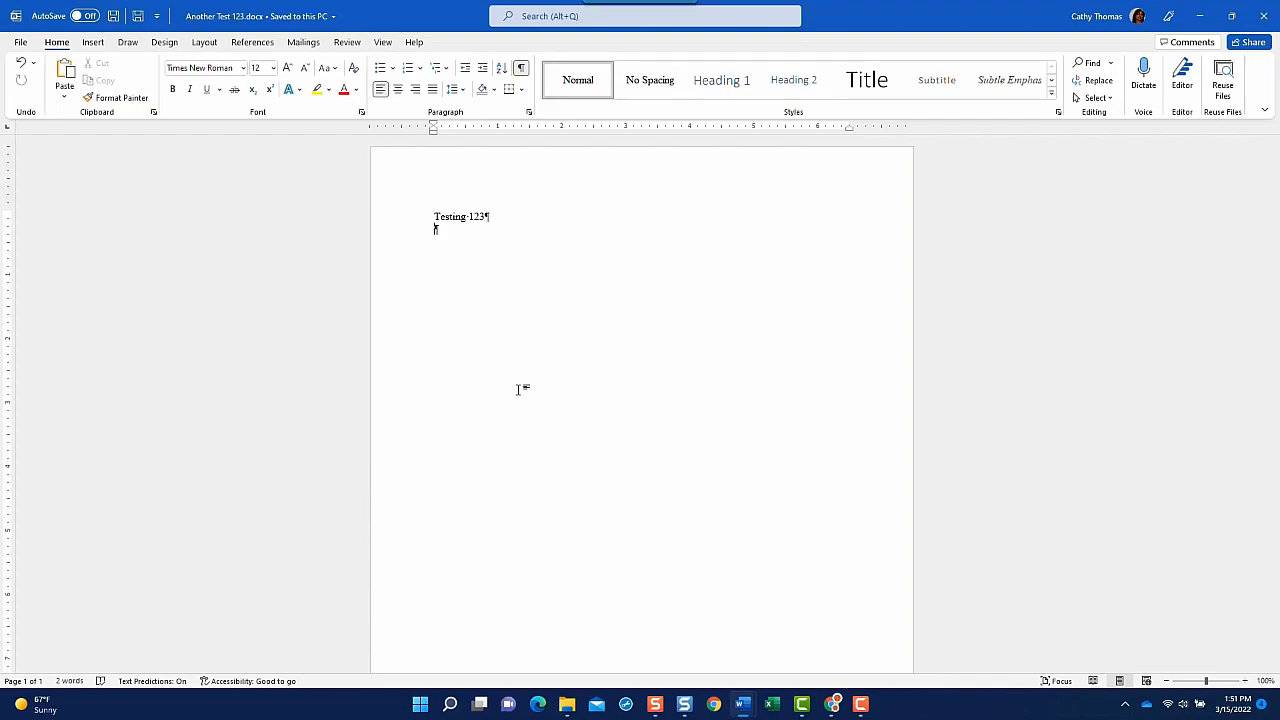
Close the "Another Test 123" document and the unsaved blank documents, discarding the changes to Doc3.
key(F12)
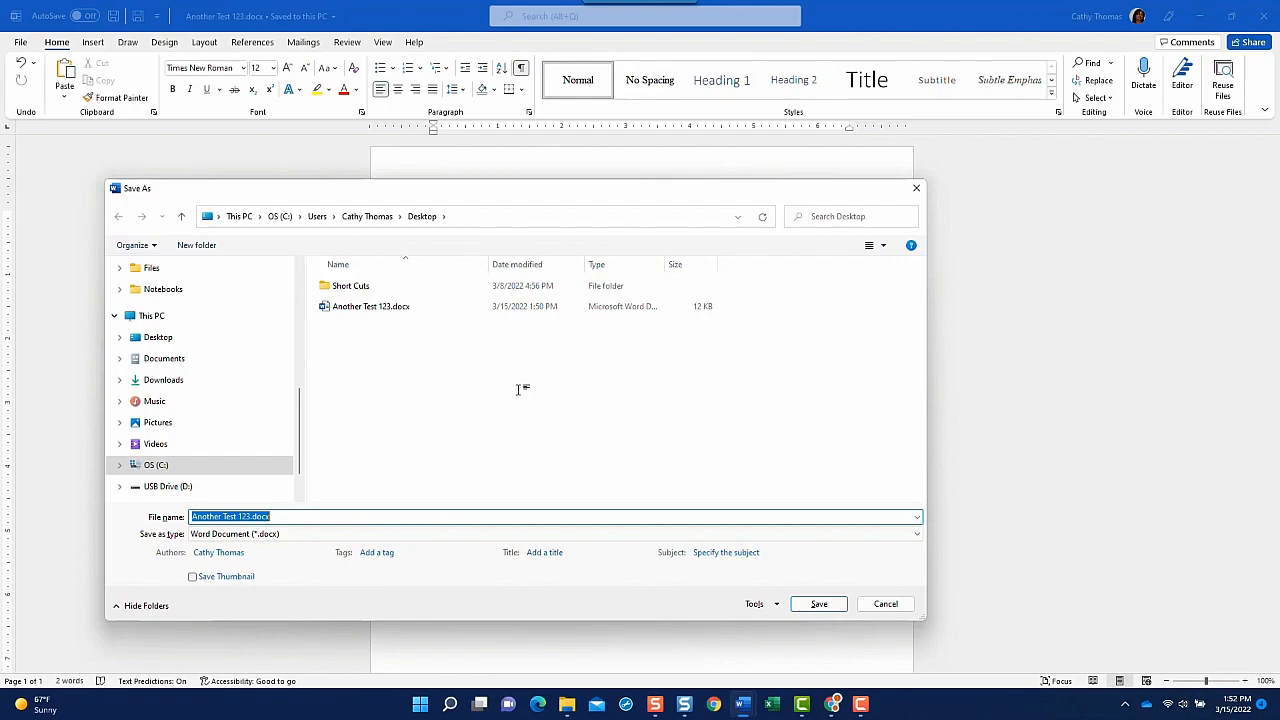
click(905, 610)
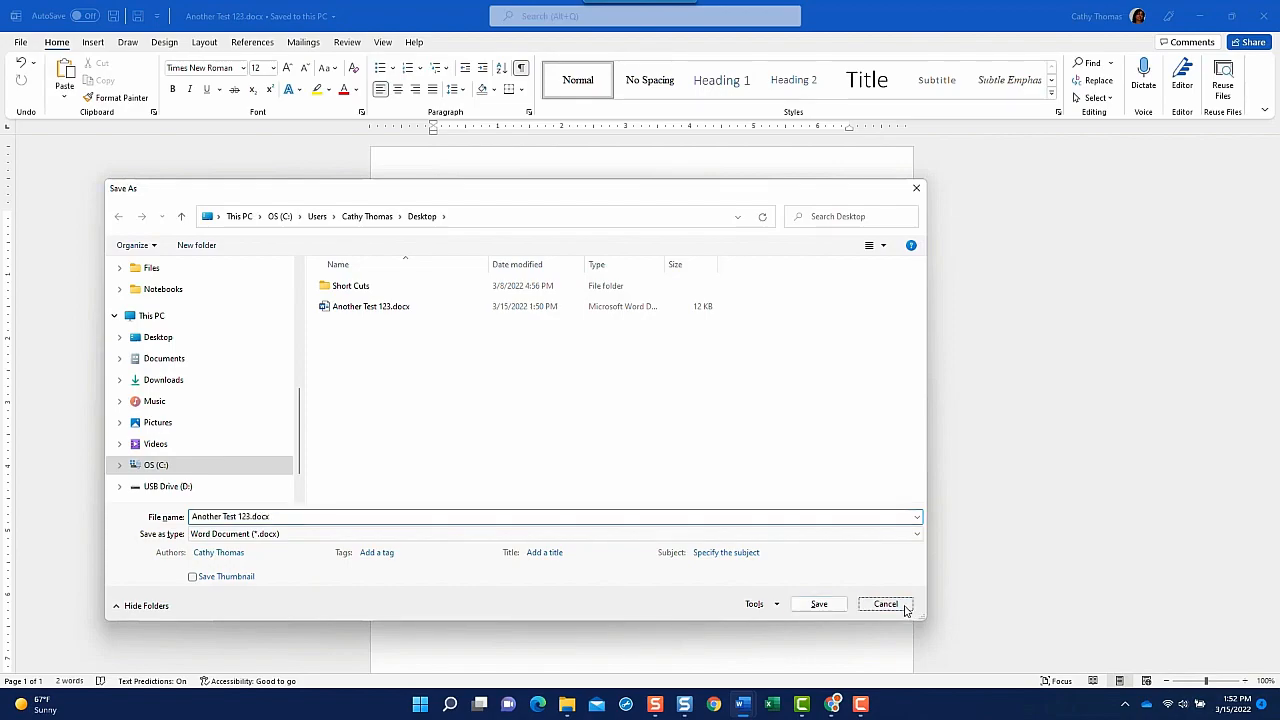
click(1271, 21)
click(1265, 17)
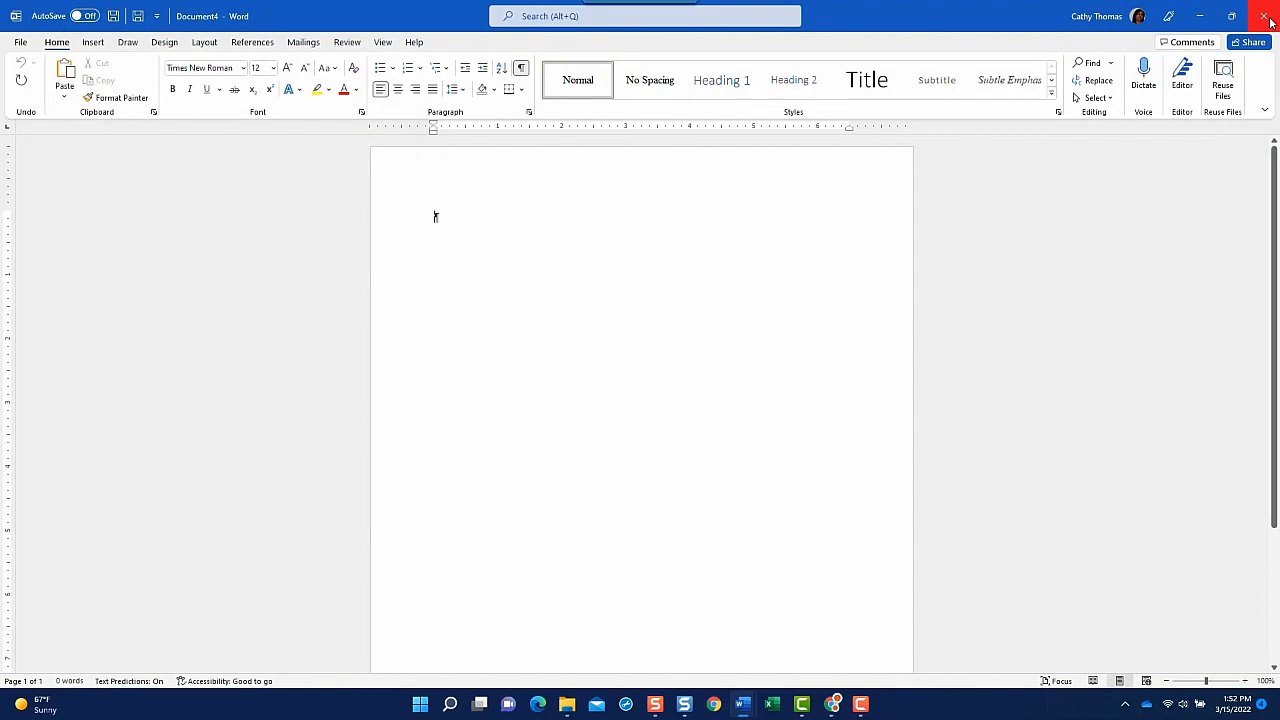
click(1266, 18)
click(1266, 18)
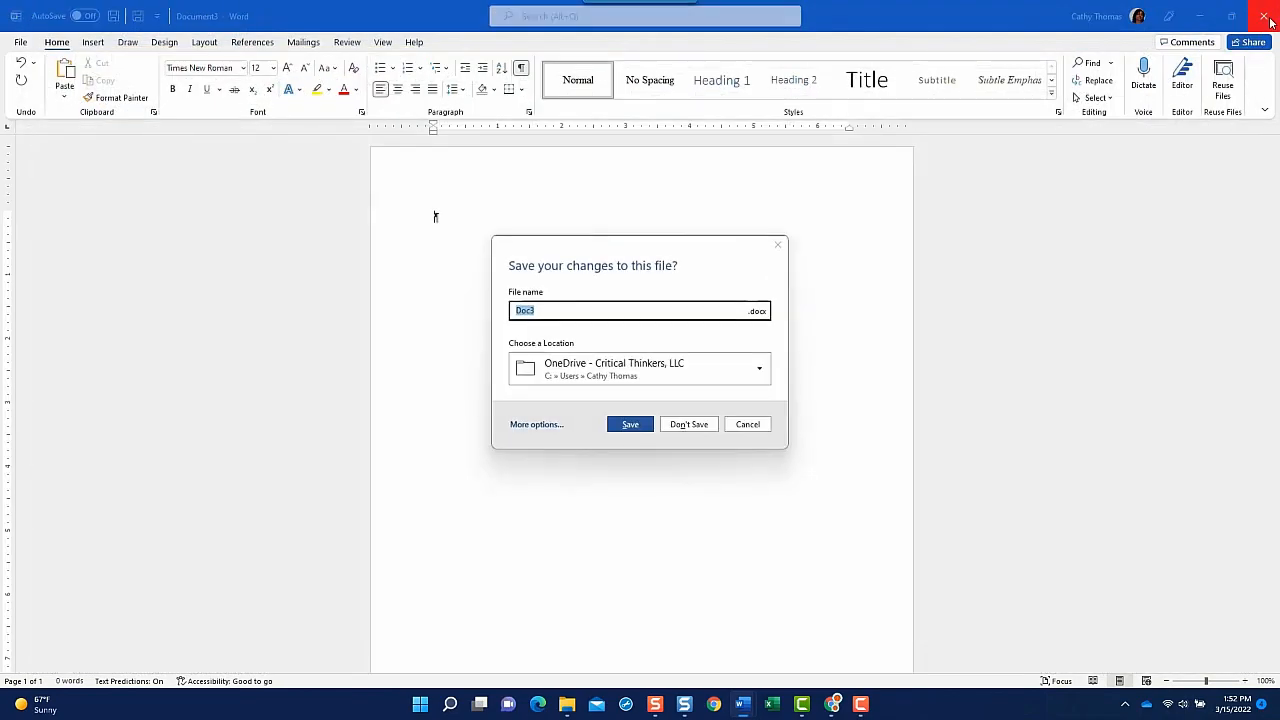
click(688, 424)
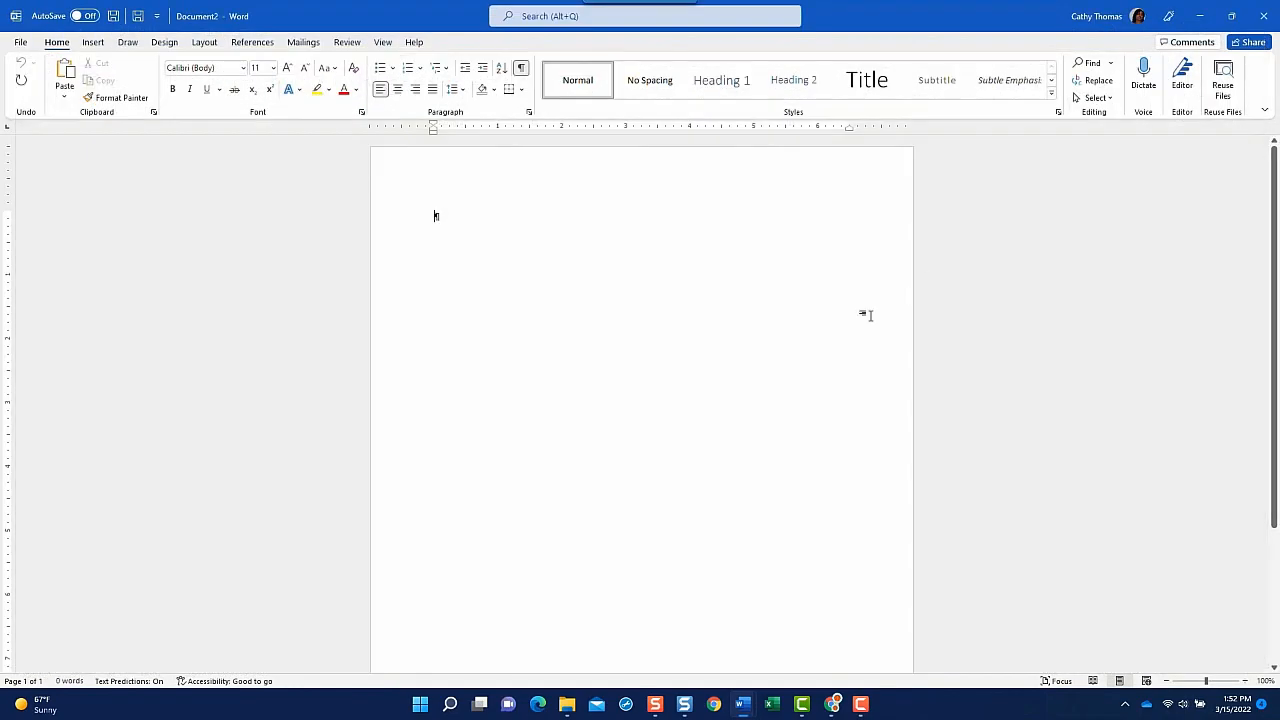
Close all remaining Word windows and the File Explorer window showing the Videos folder.
right_click(741, 707)
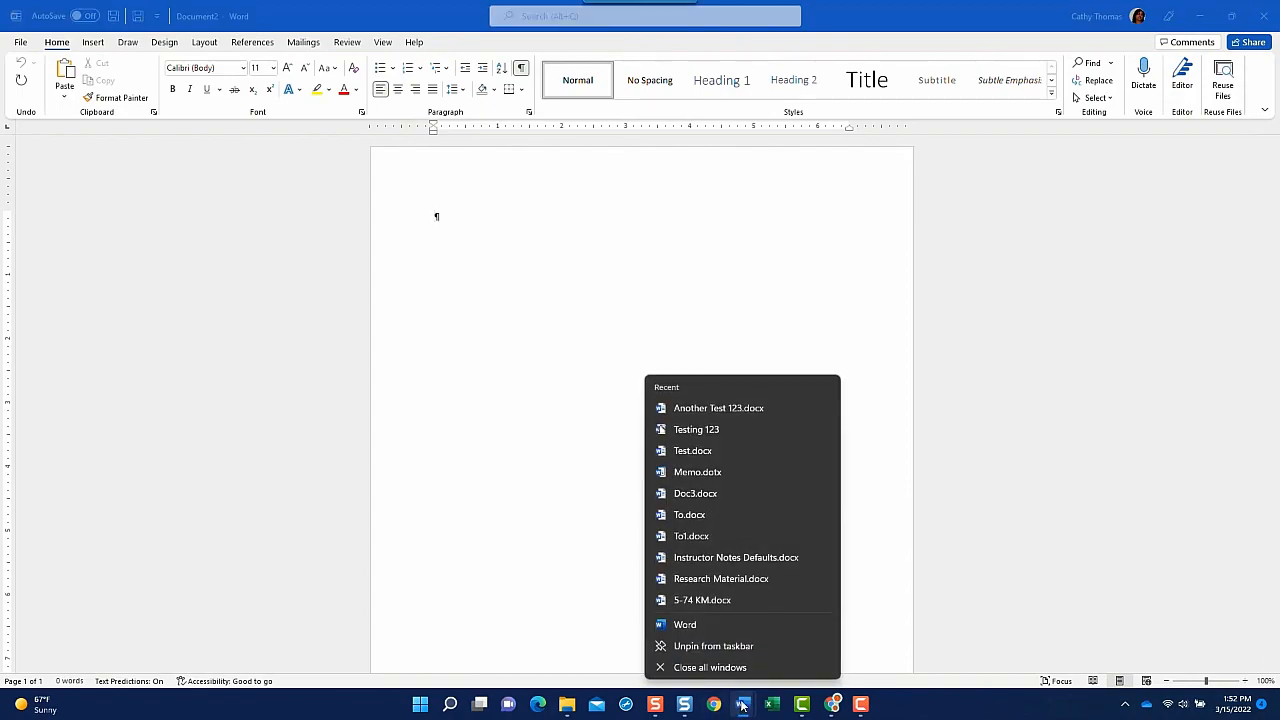
click(718, 667)
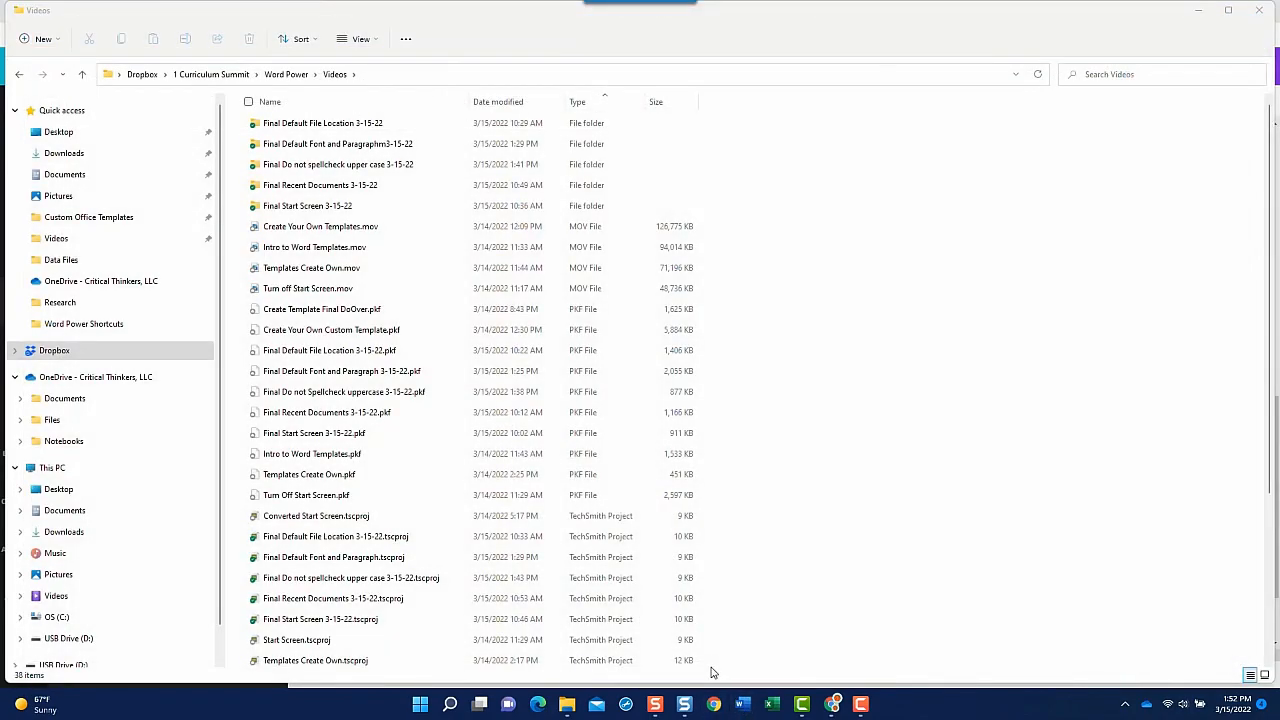
click(1259, 10)
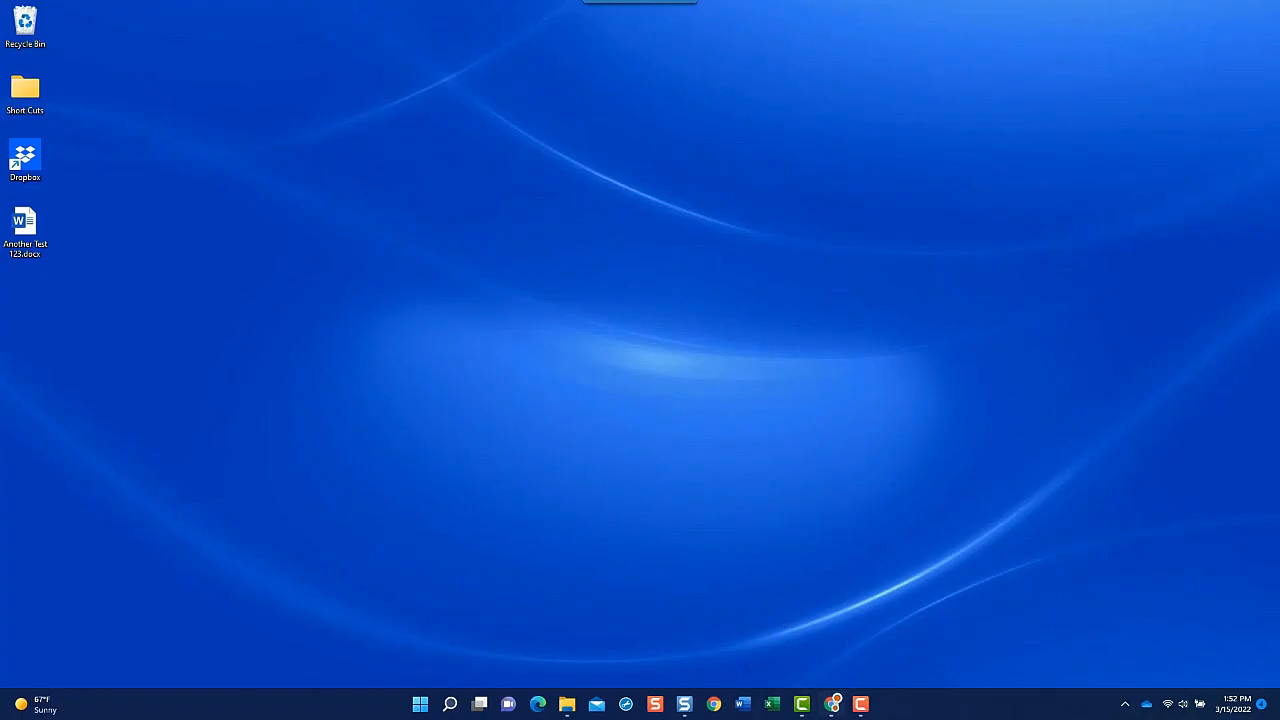
Start Word with a new blank document and check the default folder offered by Save As without saving.
click(741, 700)
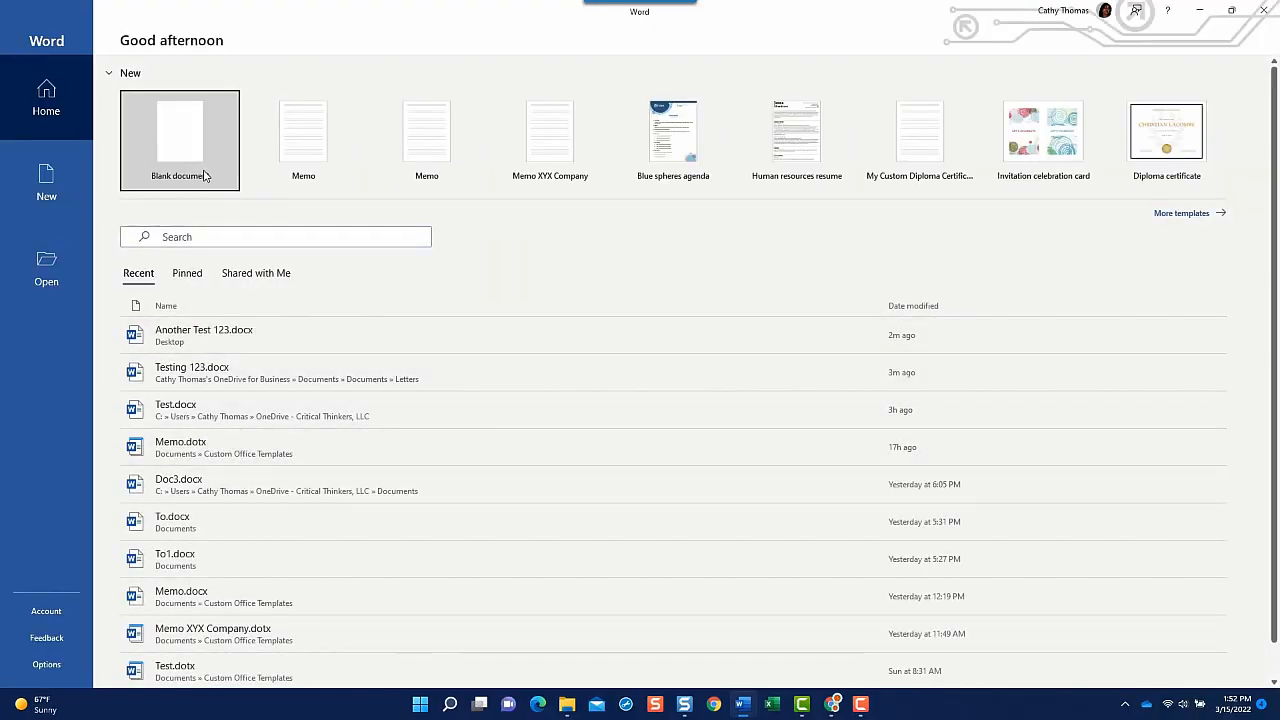
click(204, 176)
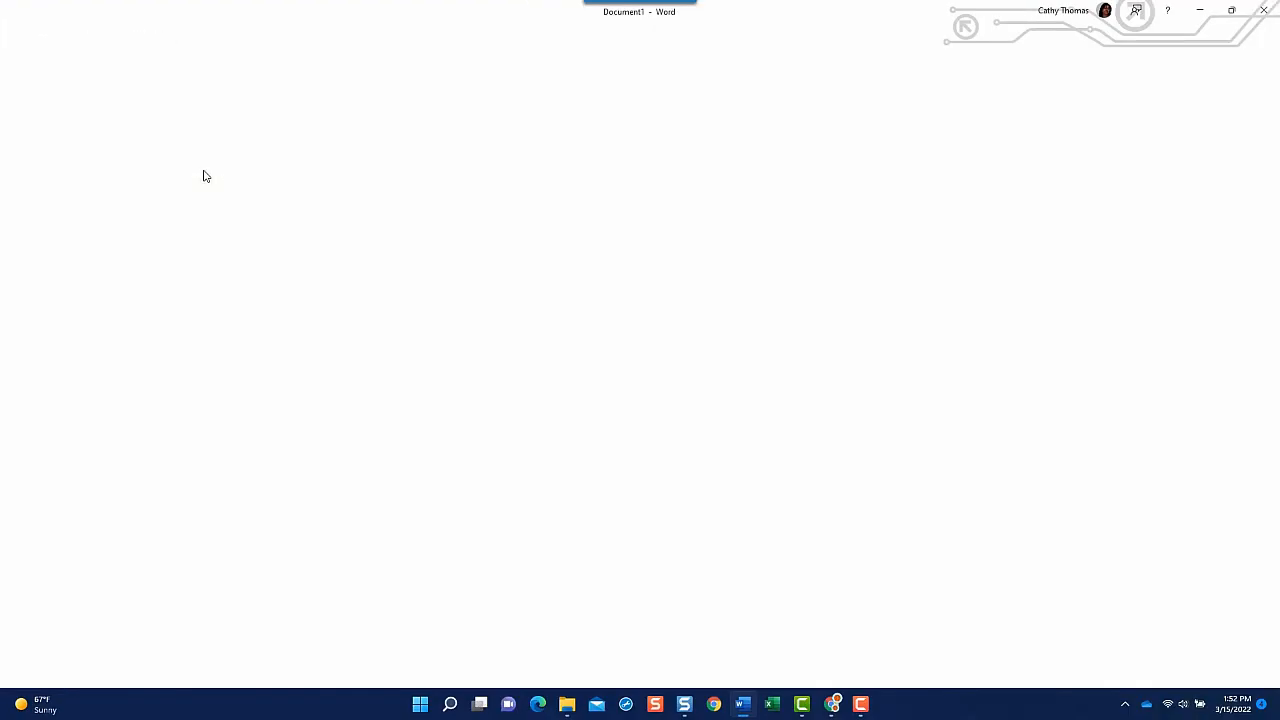
key(F12)
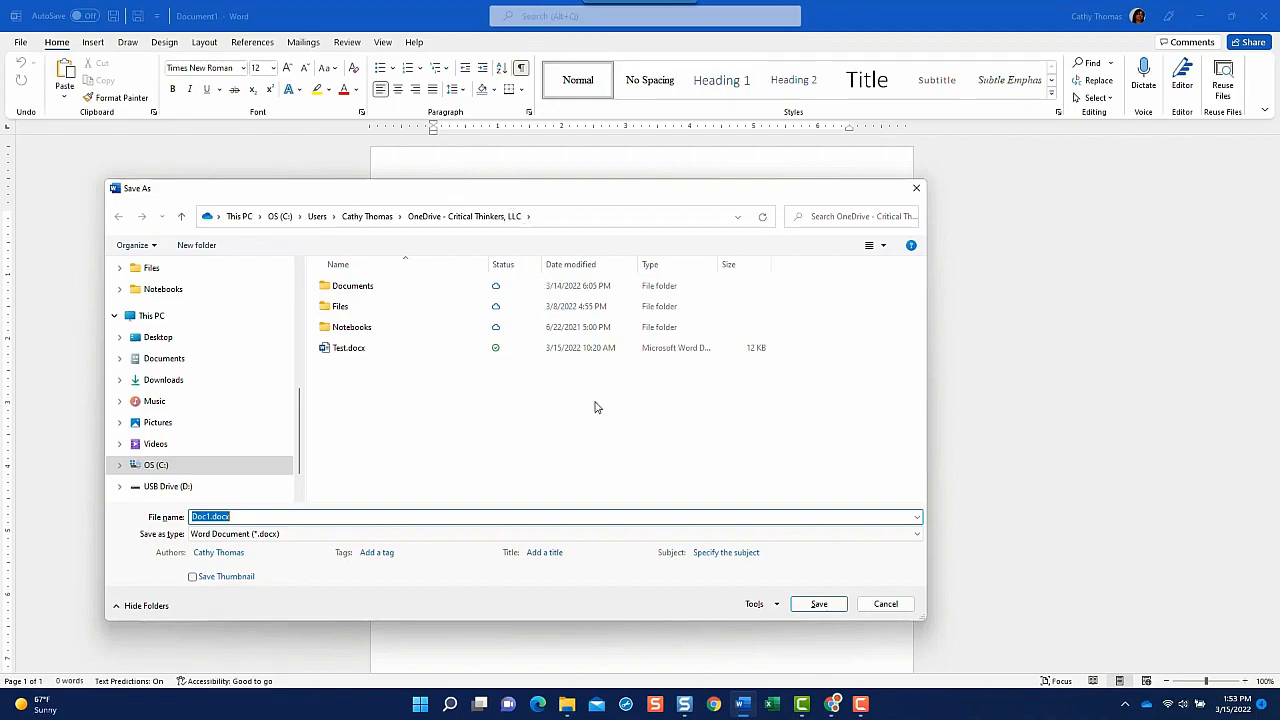
click(886, 604)
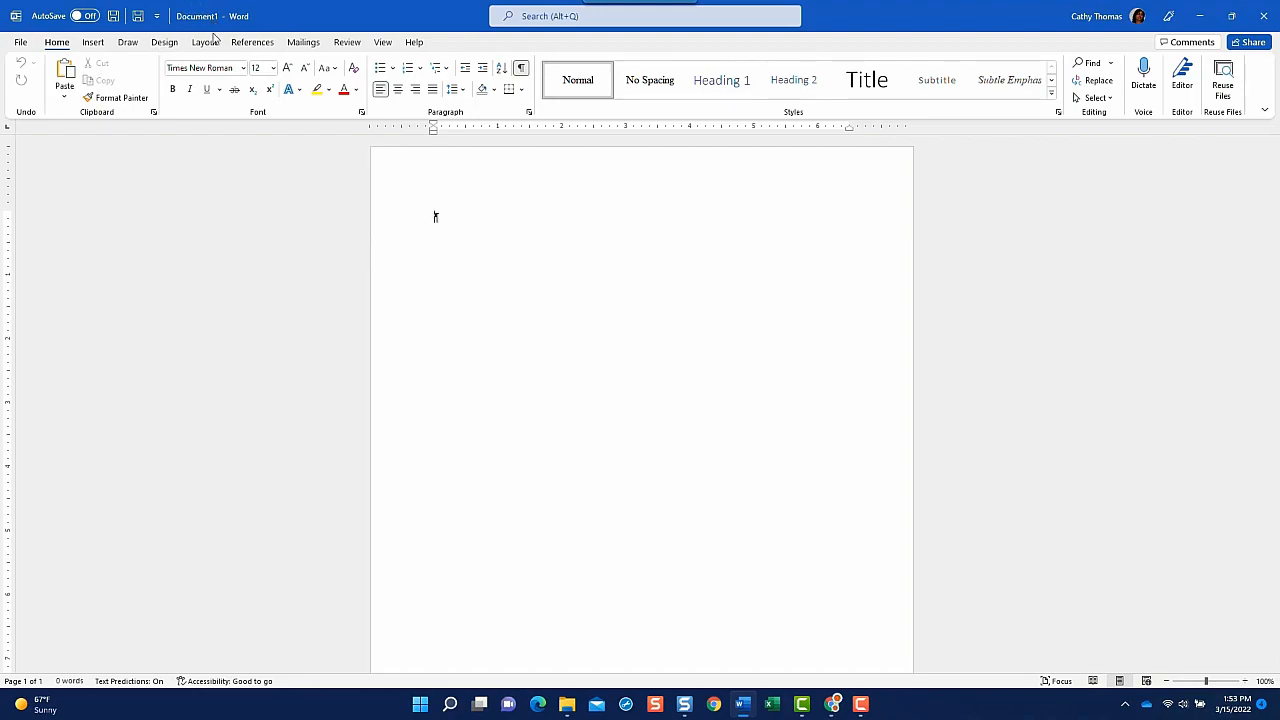
Save the blank document as "Testing Again" in the Letters subfolder of the OneDrive - Critical Thinkers, LLC Documents folder.
click(141, 18)
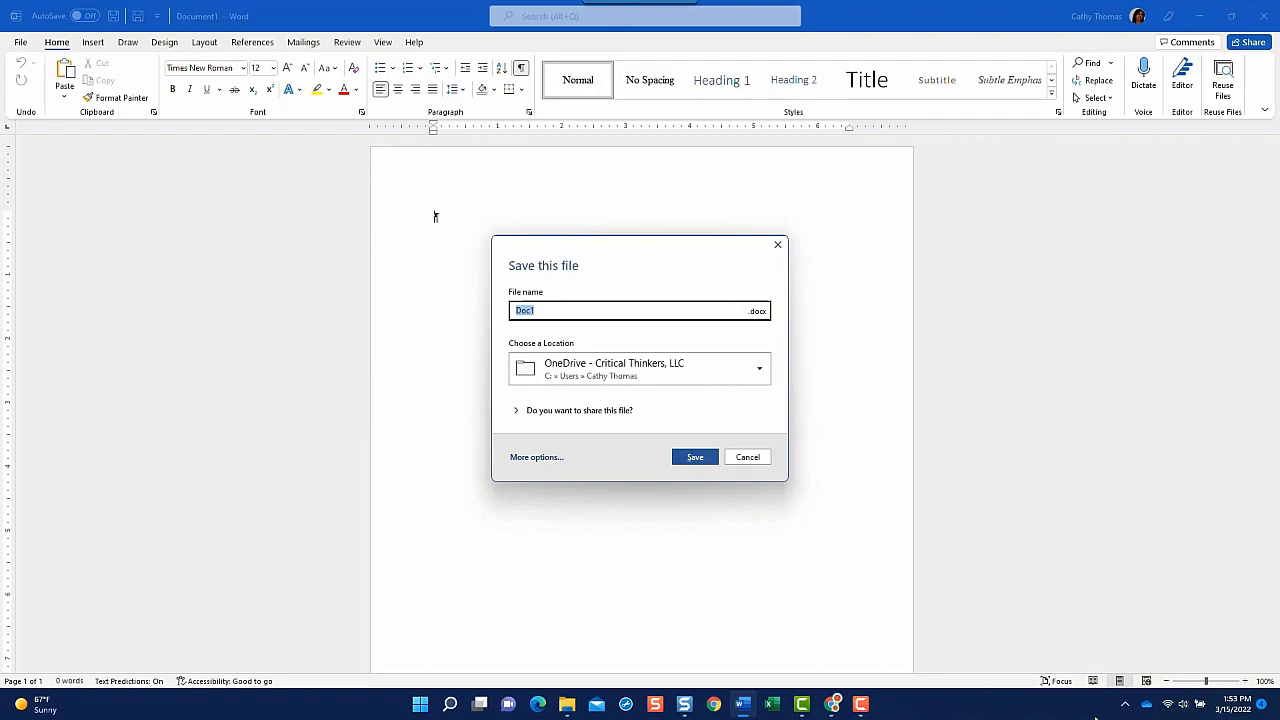
click(762, 372)
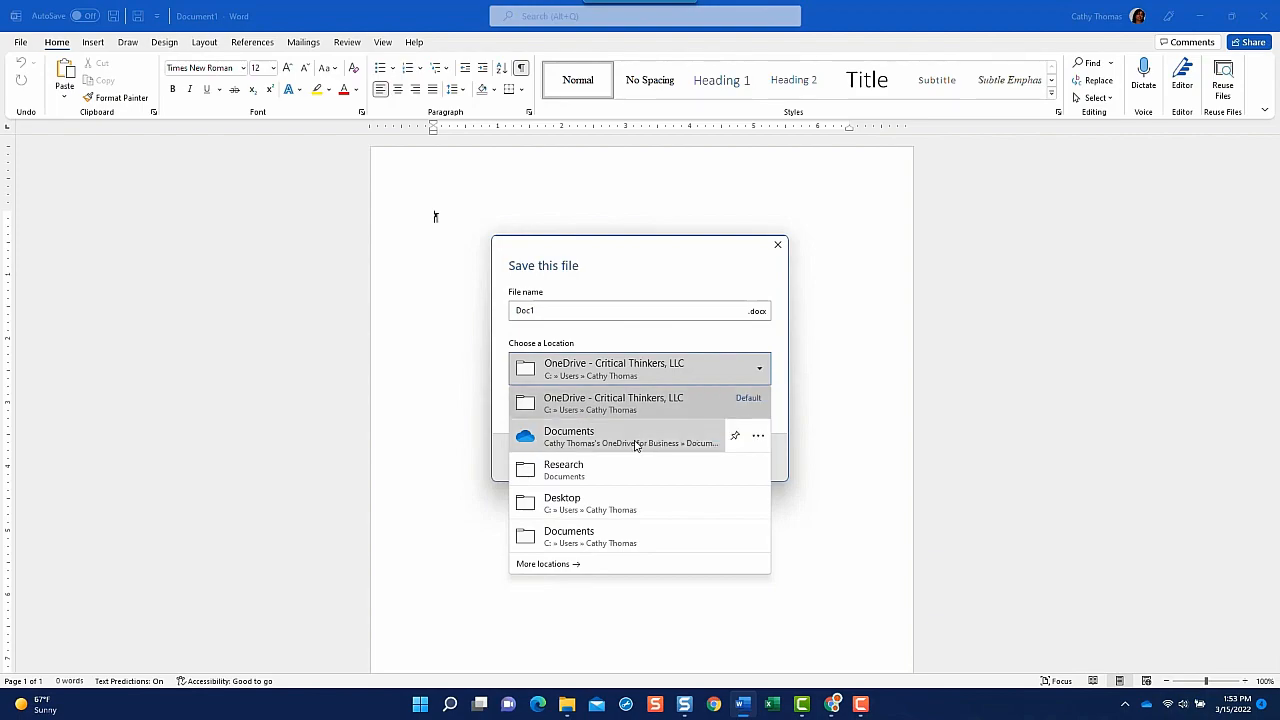
click(586, 443)
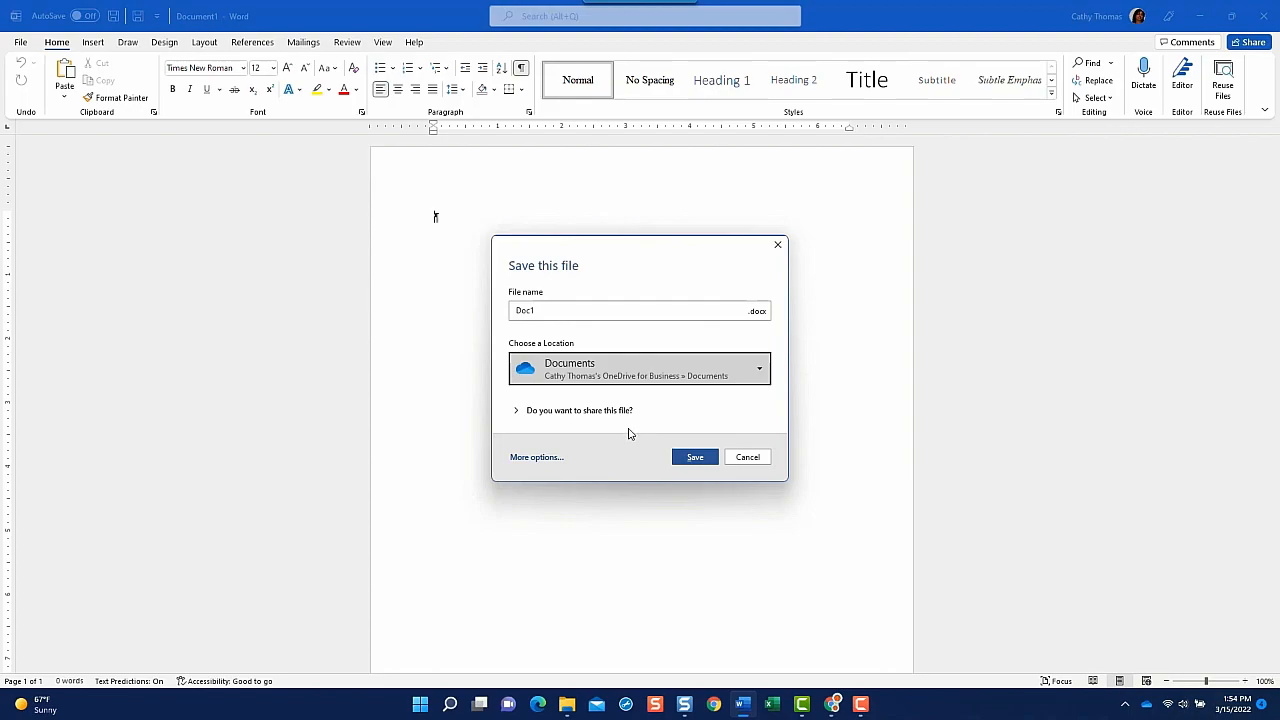
click(541, 457)
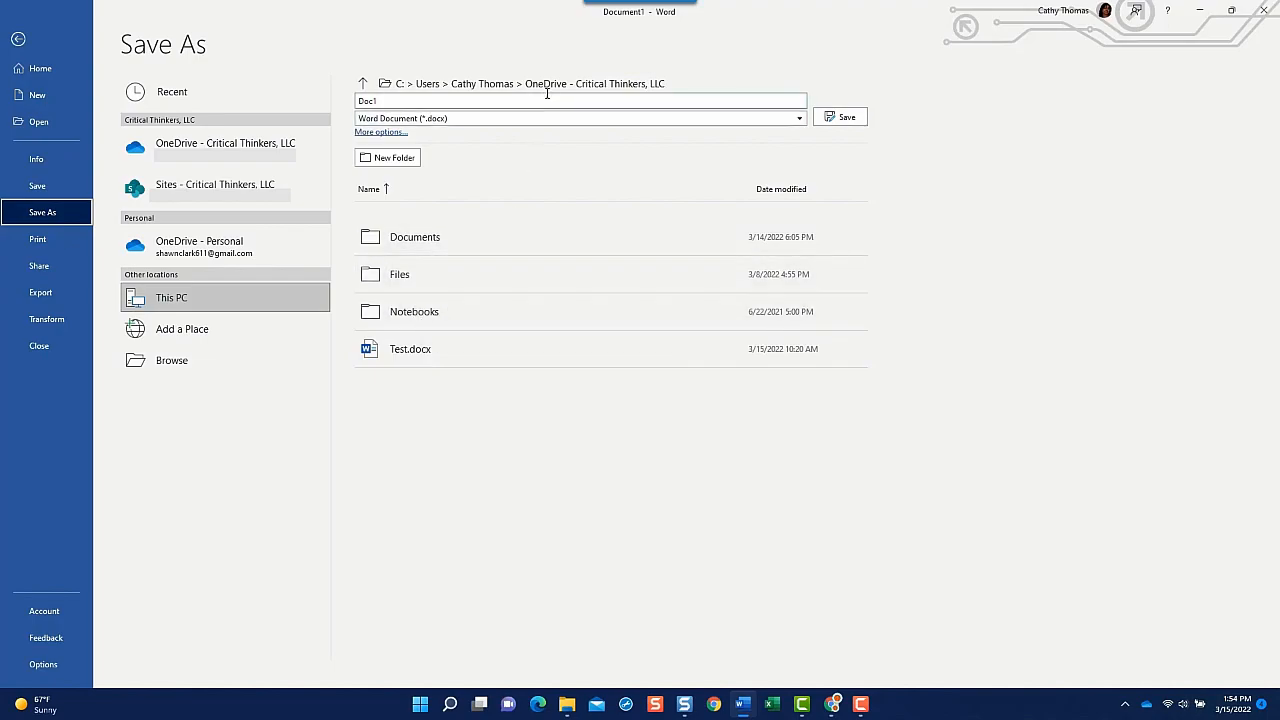
key(Escape)
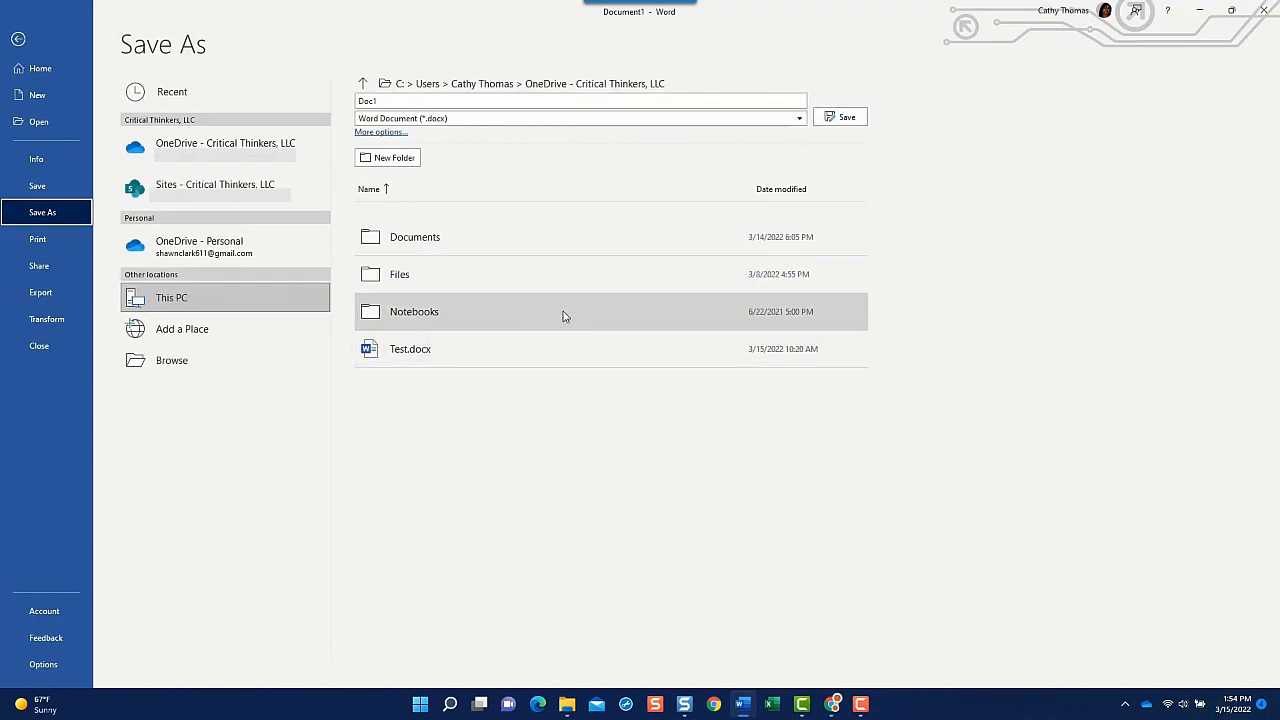
click(421, 241)
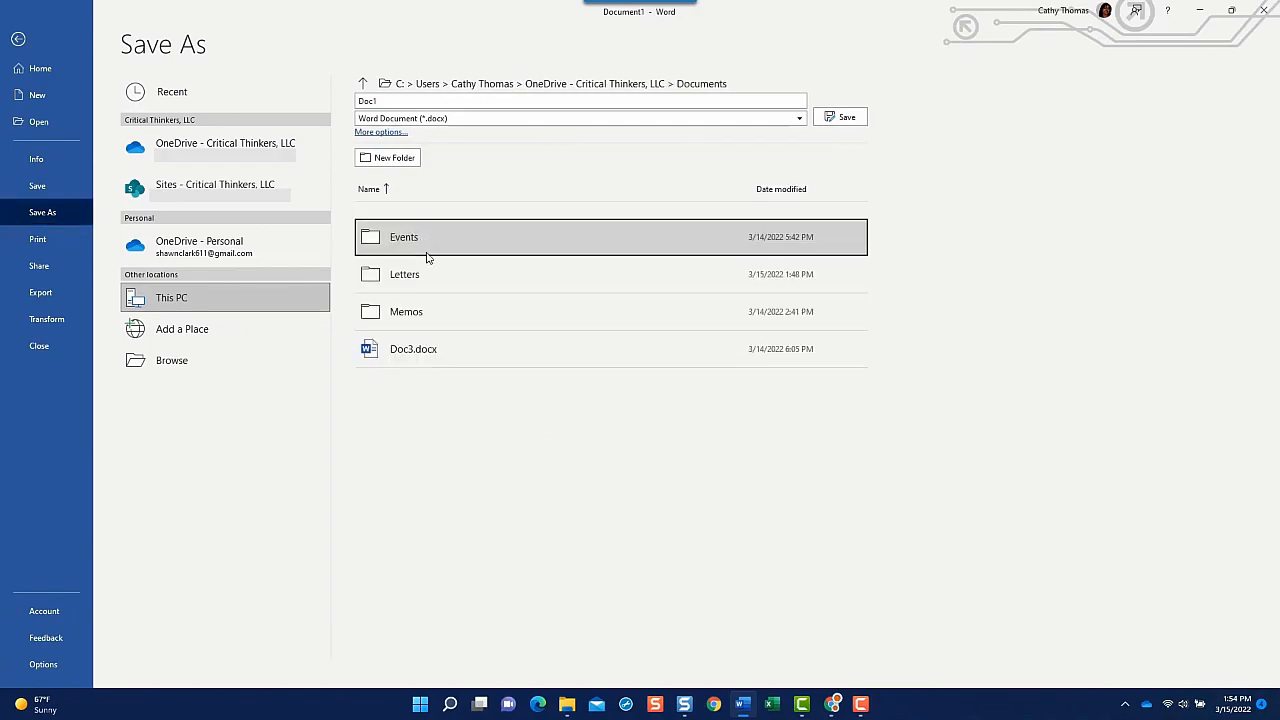
click(420, 287)
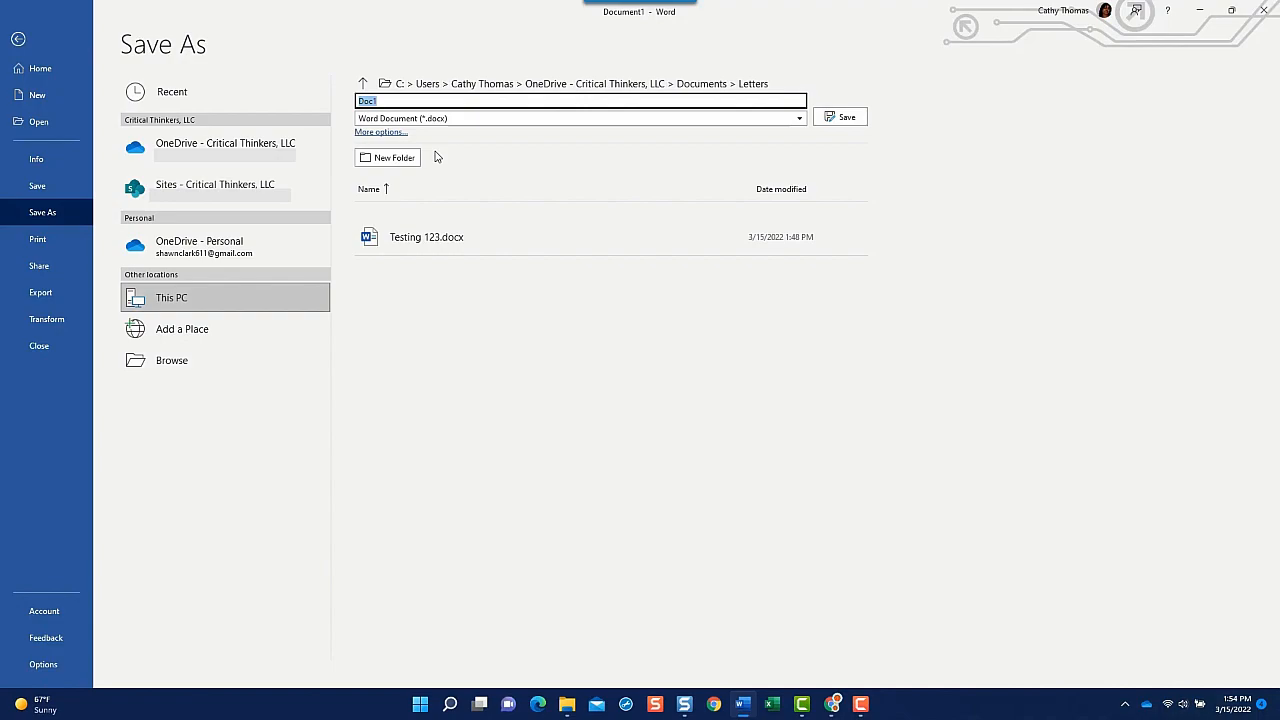
text(Testing Again)
click(843, 120)
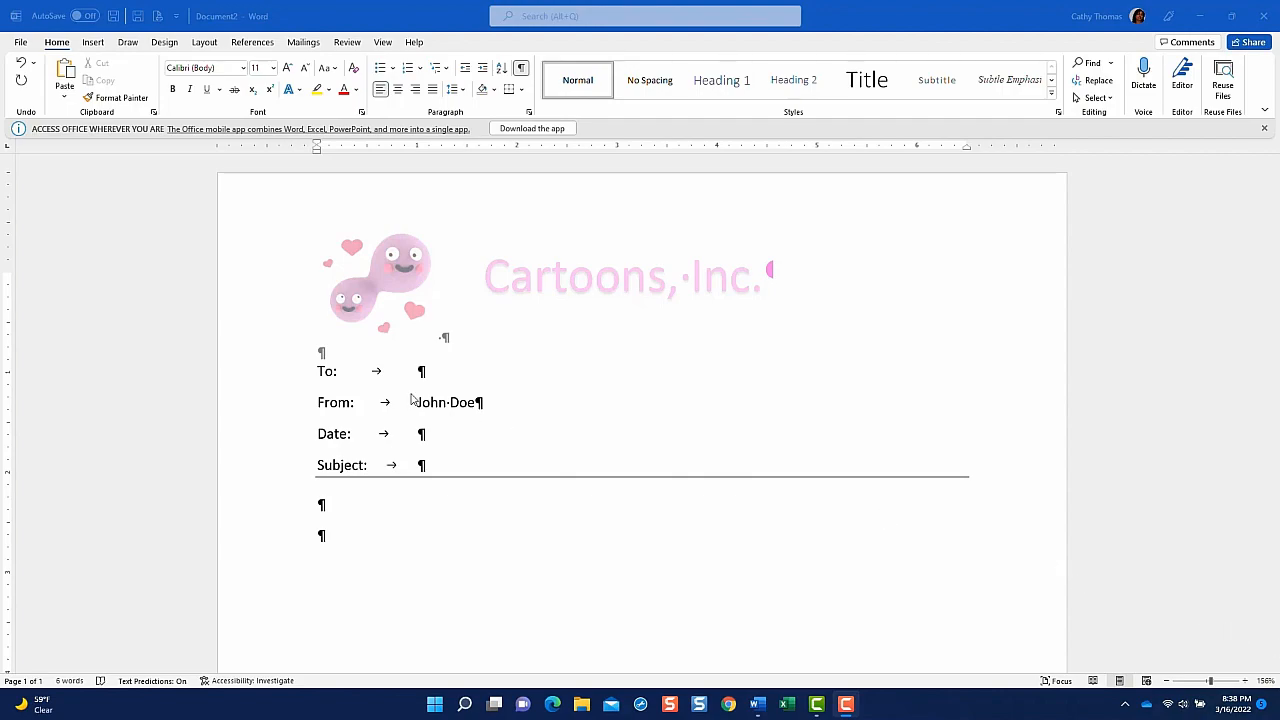
Apply the All caps font effect to the To, From, Date and Subject labels in the Cartoons, Inc. memo.
click(317, 371)
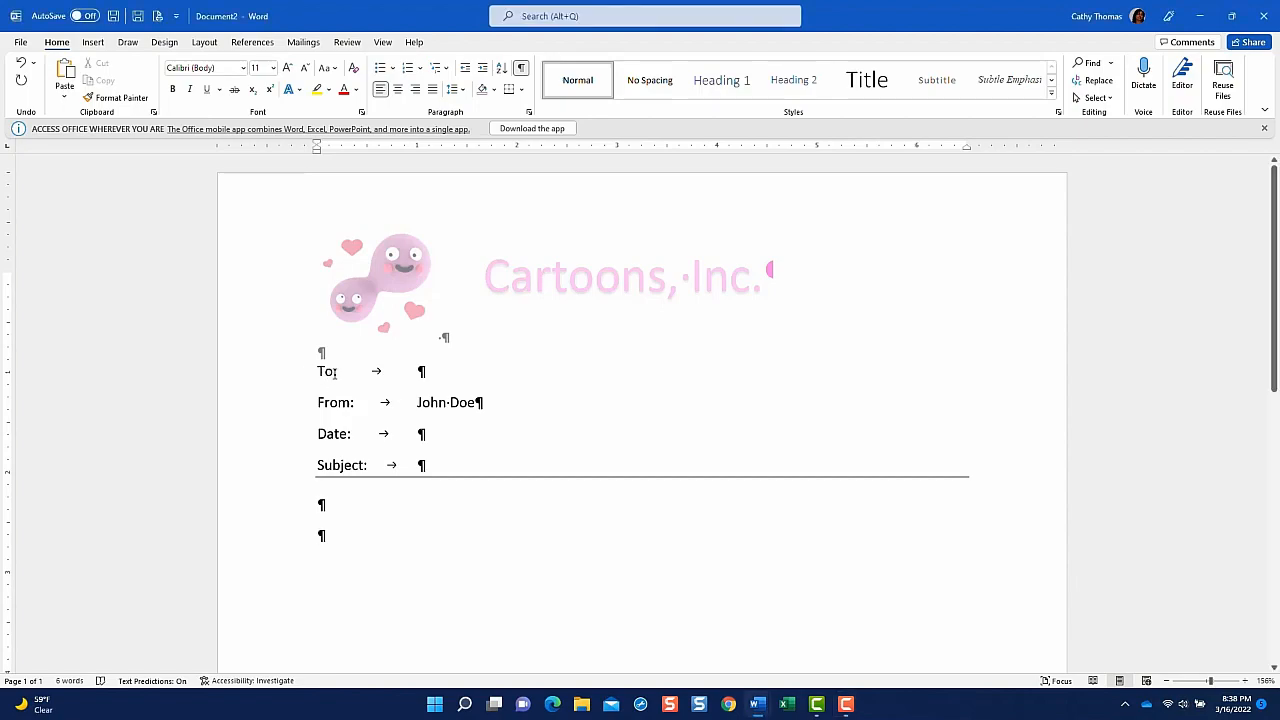
drag(317, 371, 370, 460)
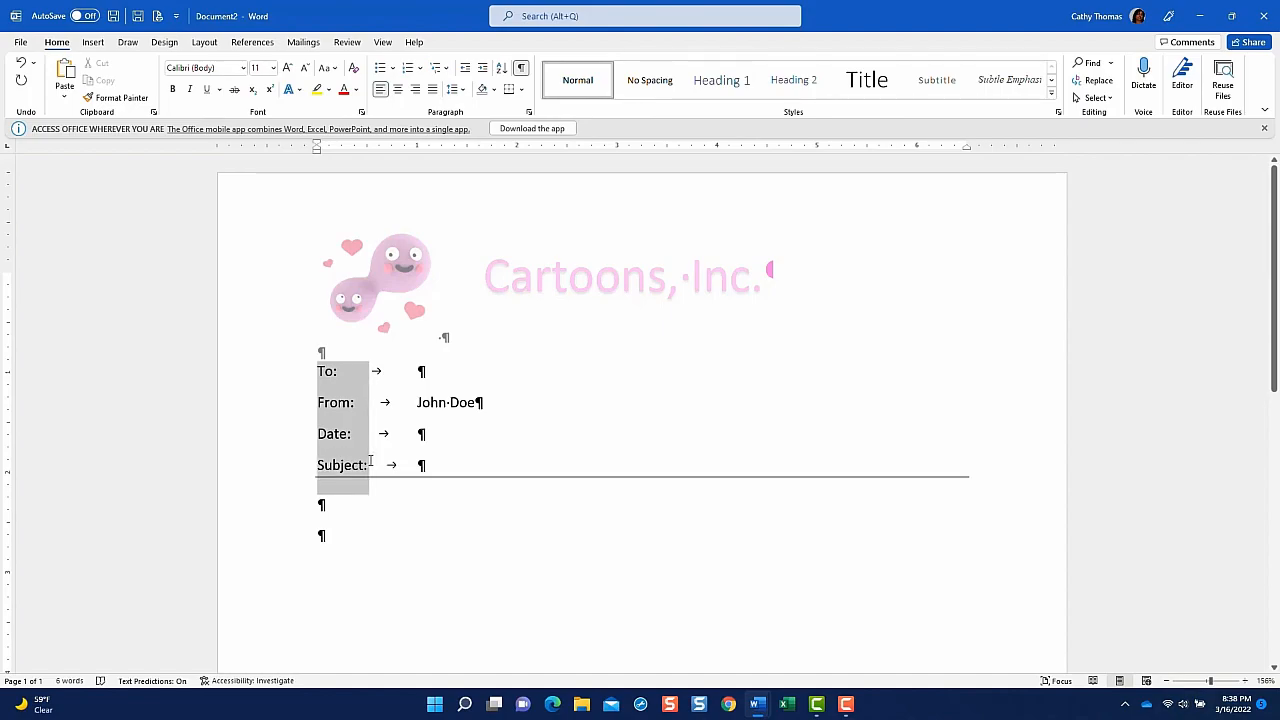
drag(370, 460, 370, 460)
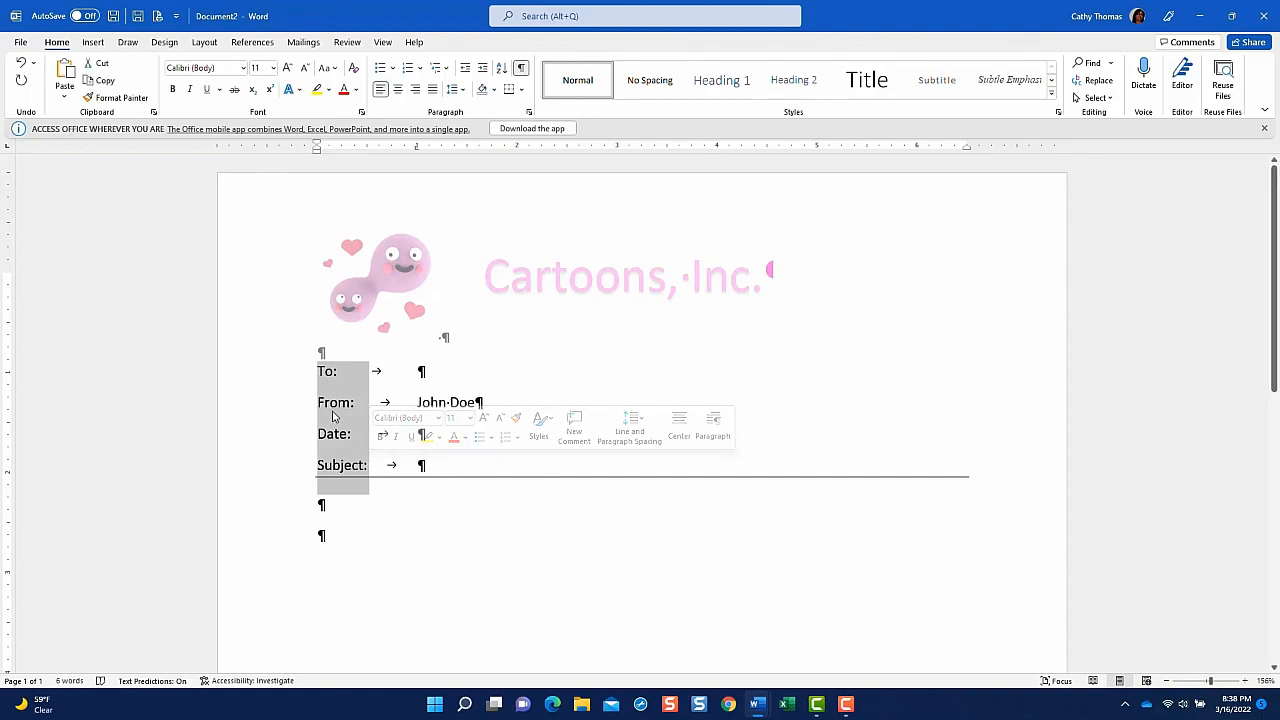
click(362, 113)
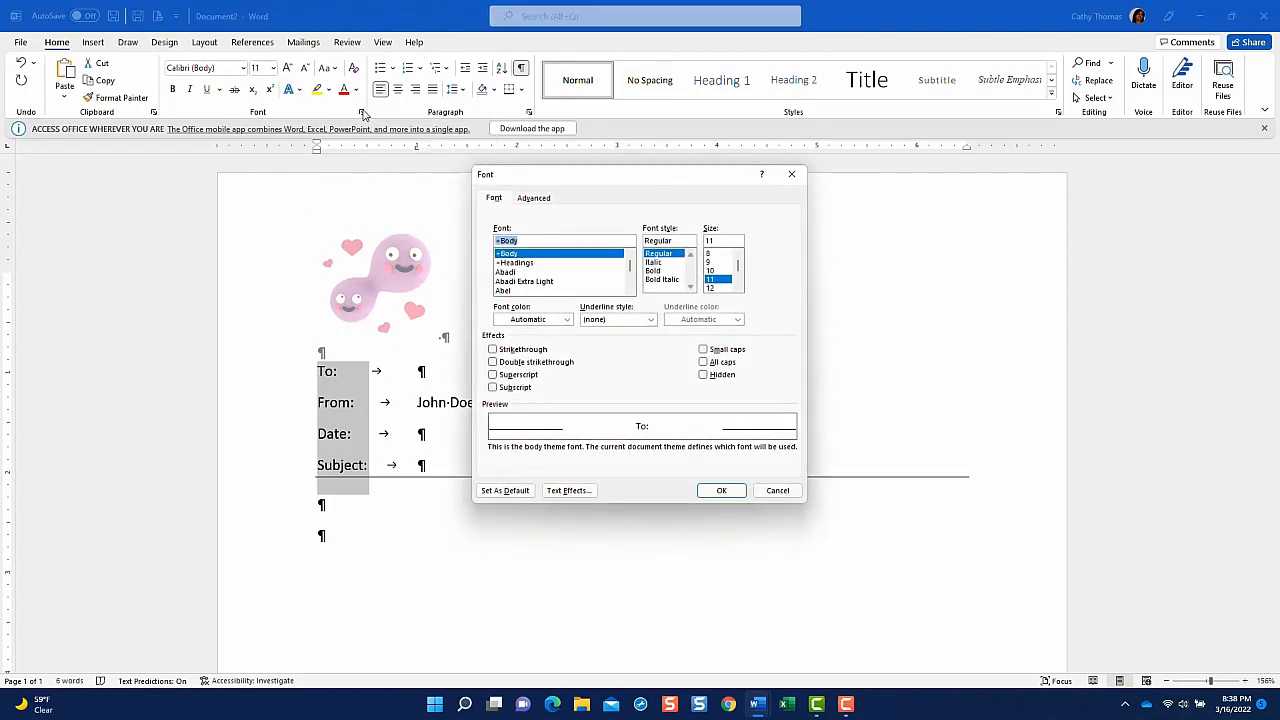
click(703, 362)
click(720, 491)
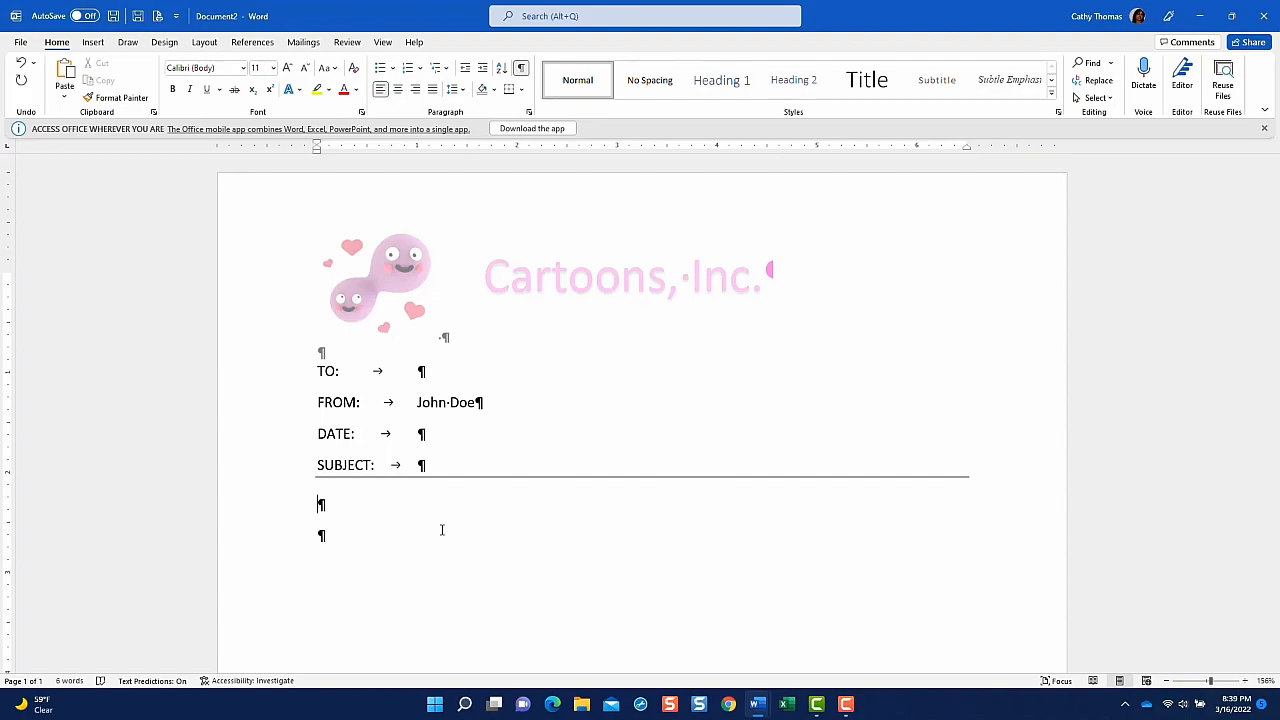
Save the memo as a Word Template (*.dotx) named "My Personal Memo".
key(F12)
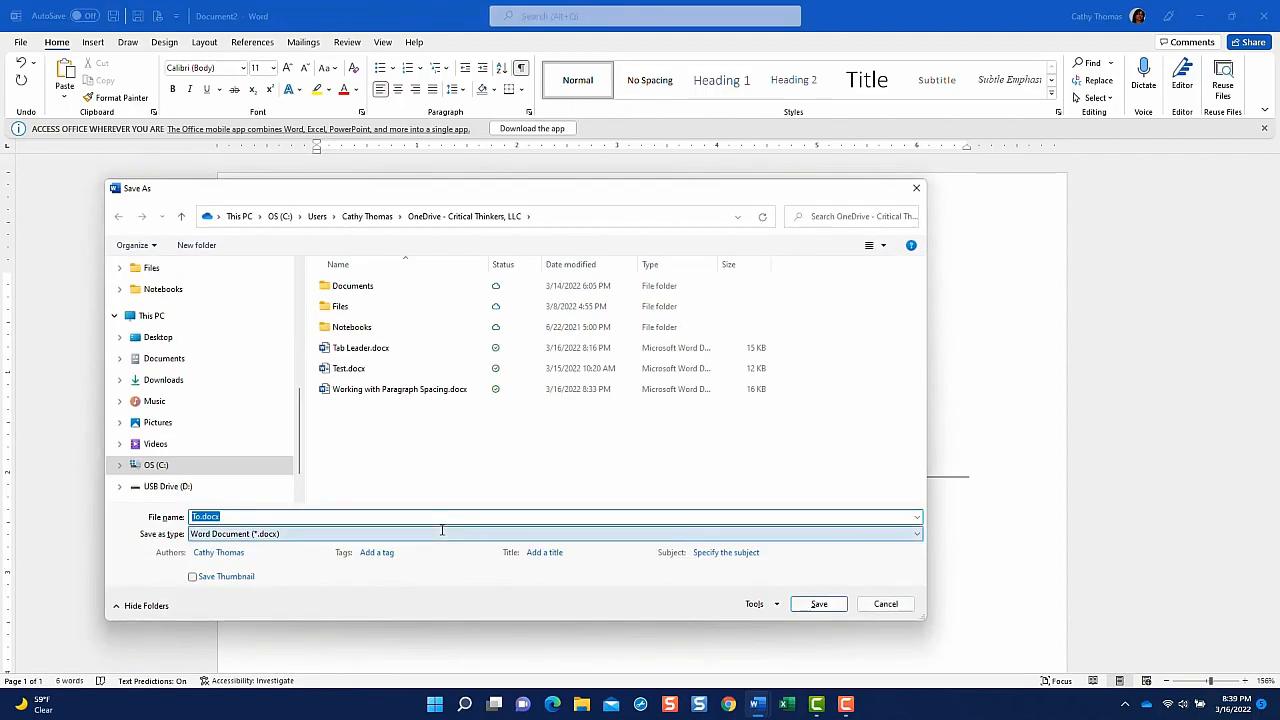
text(My Personal Memo)
click(243, 535)
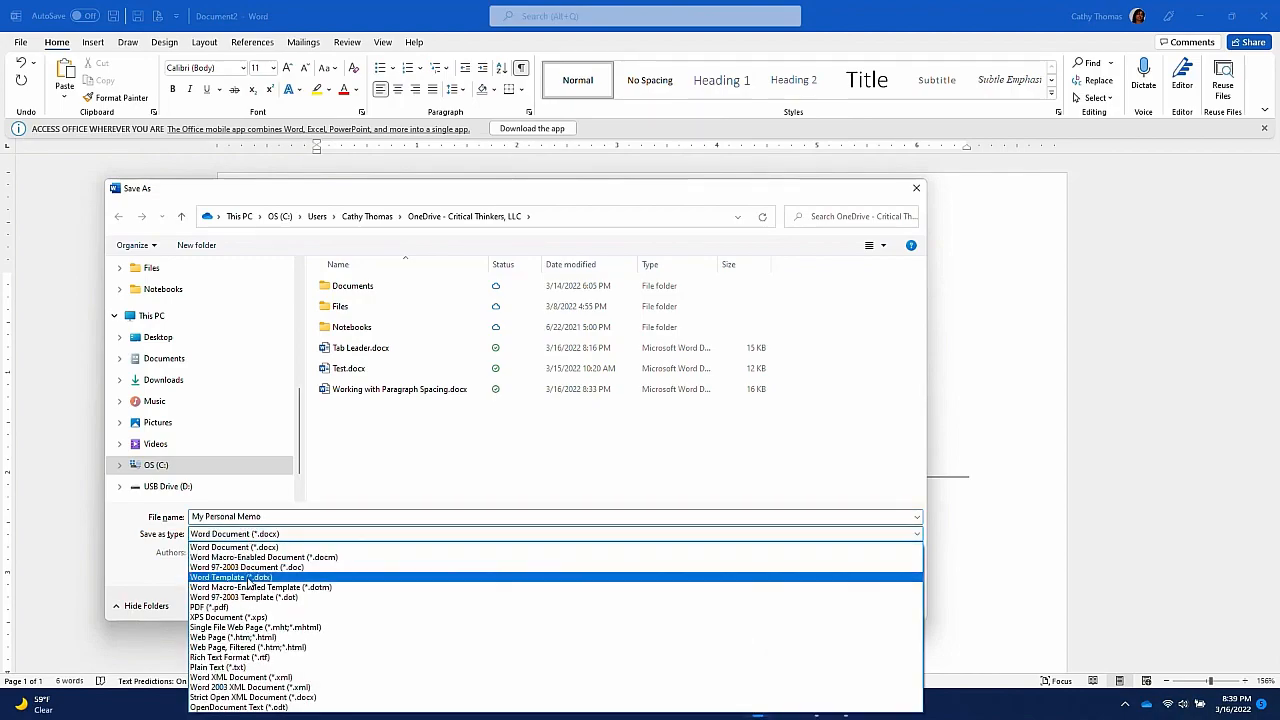
click(248, 578)
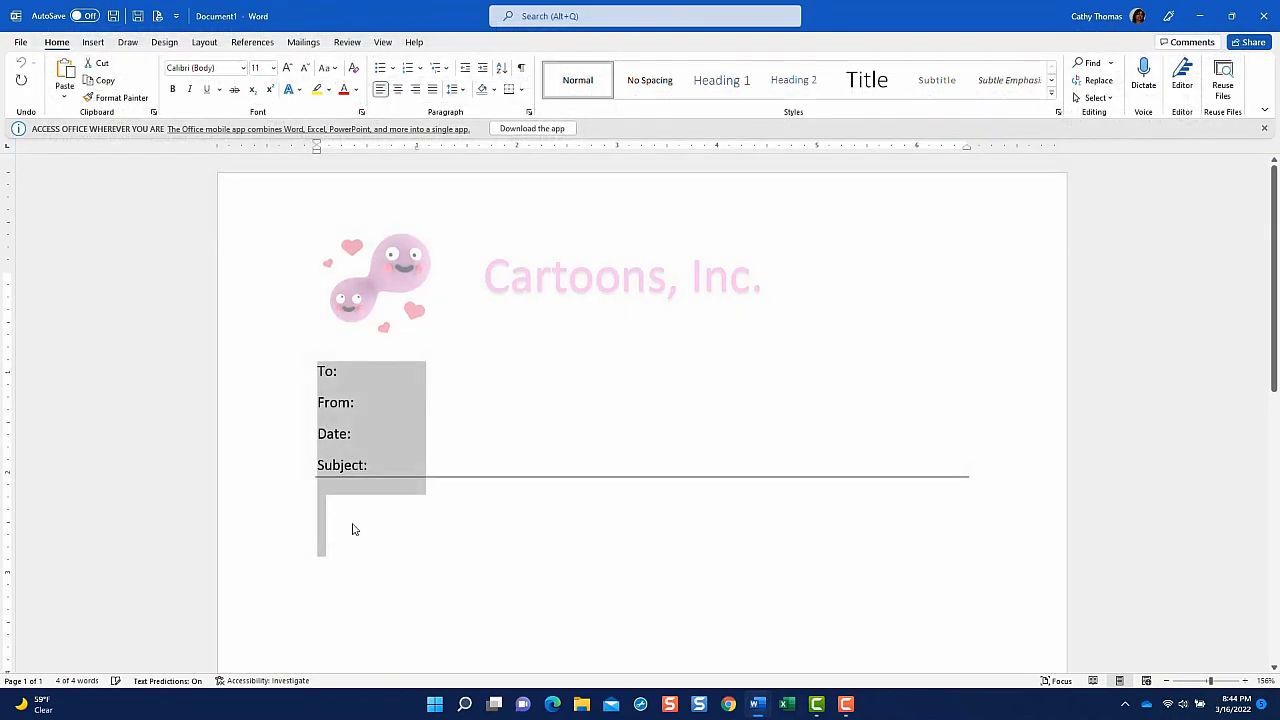
Close the open memo, create a document from the personal template "My Personal Memo", and select its heading labels.
click(354, 545)
key(ctrl+w)
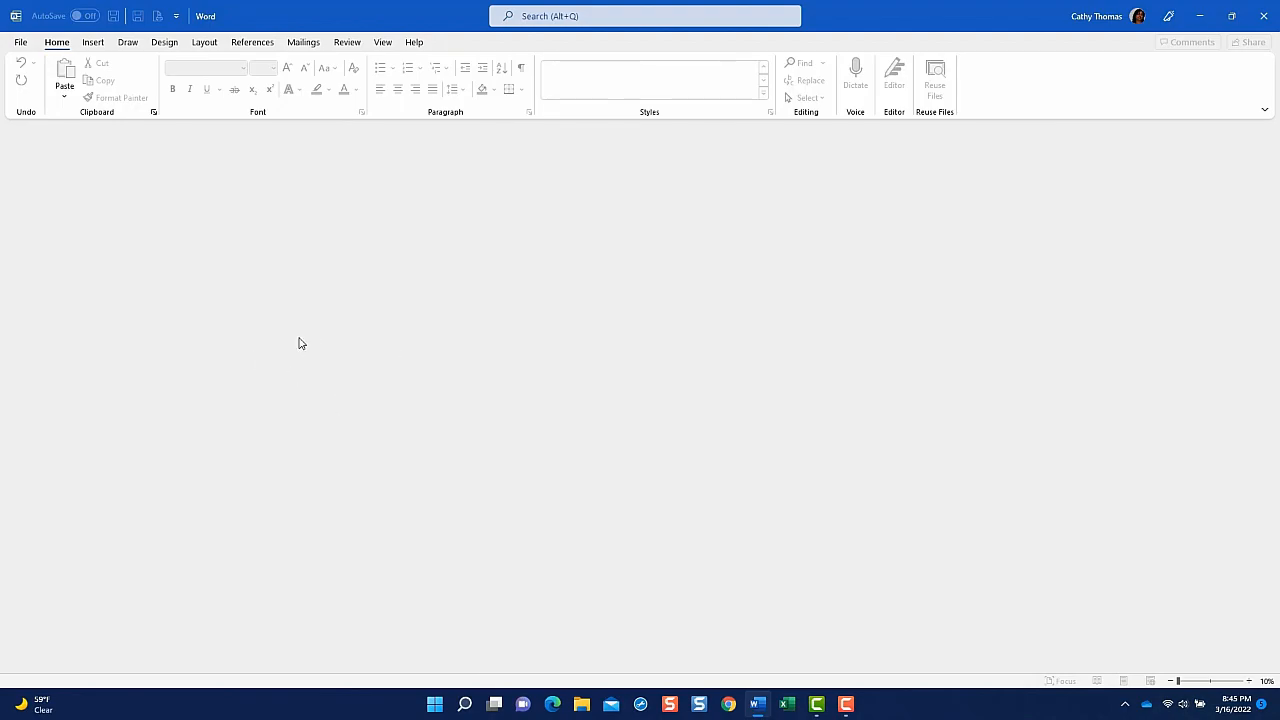
click(22, 44)
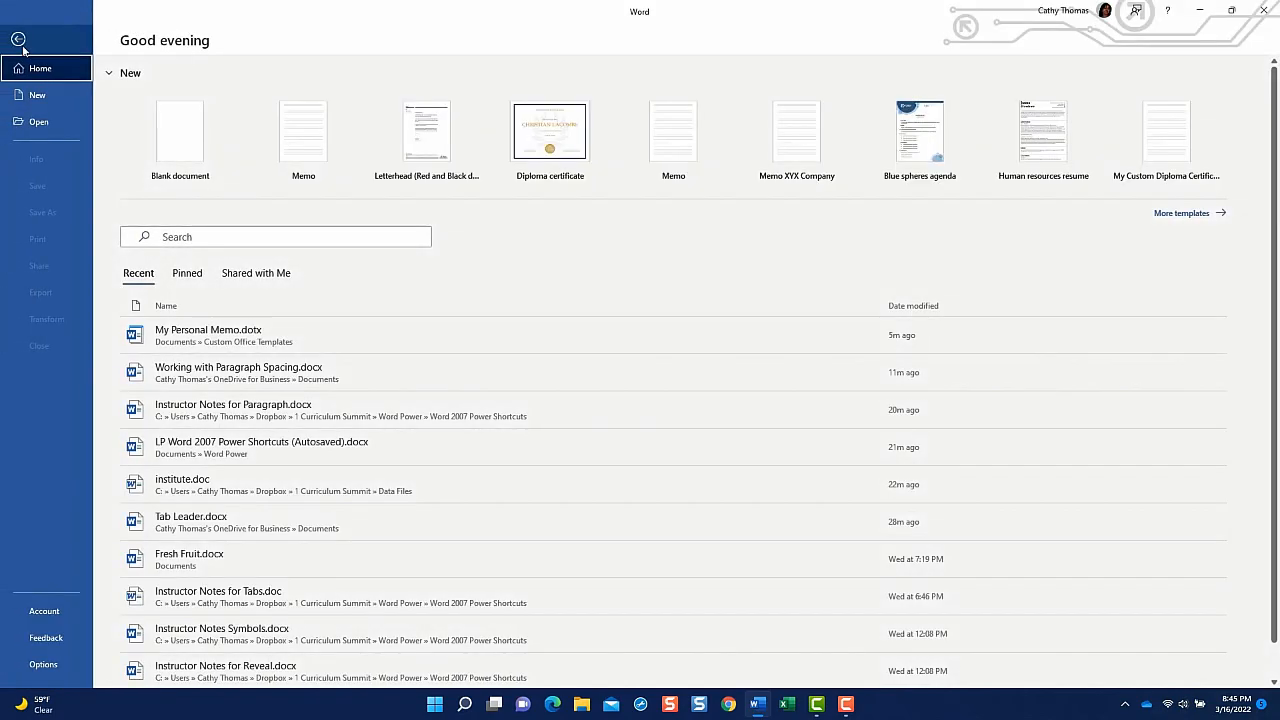
click(40, 95)
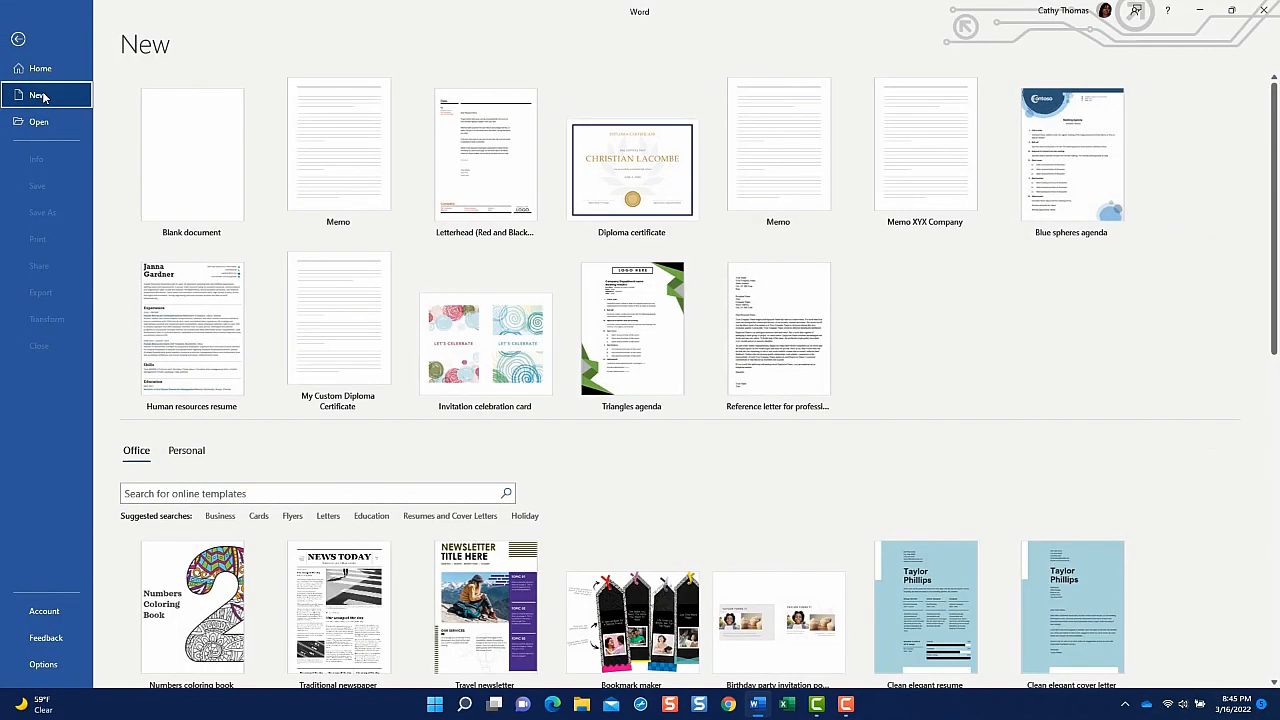
click(187, 452)
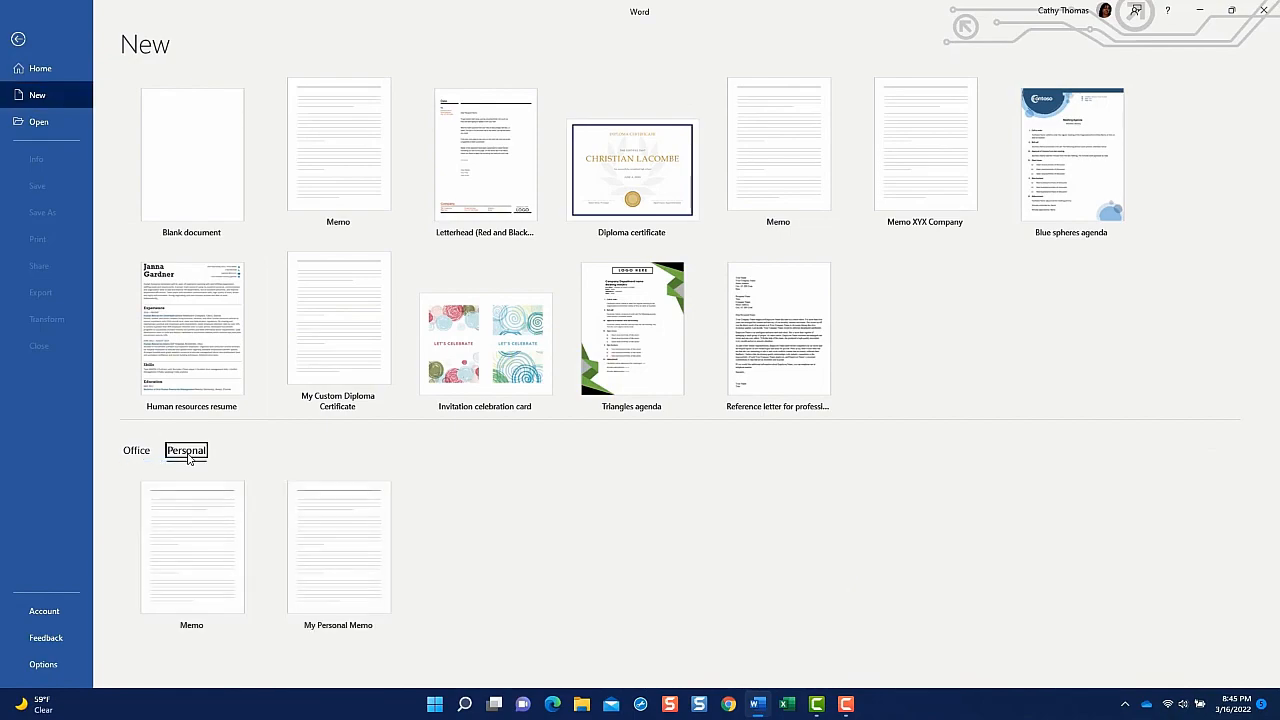
click(356, 560)
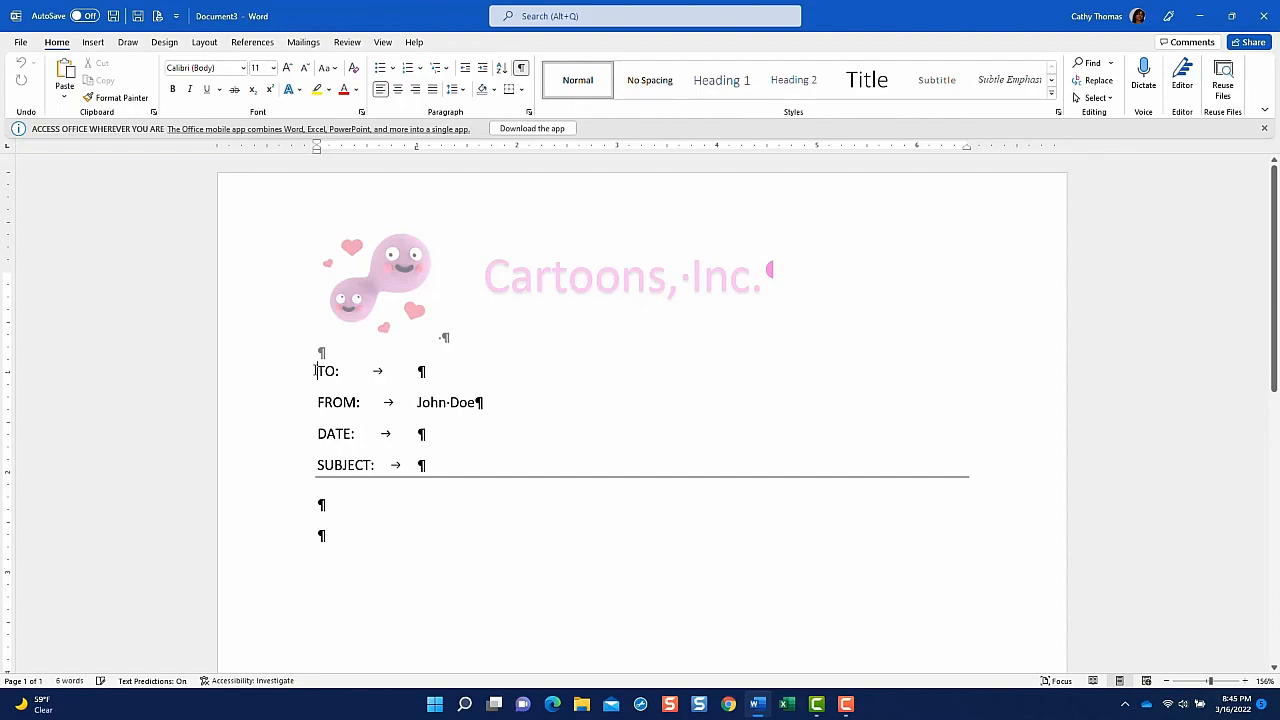
drag(318, 371, 390, 462)
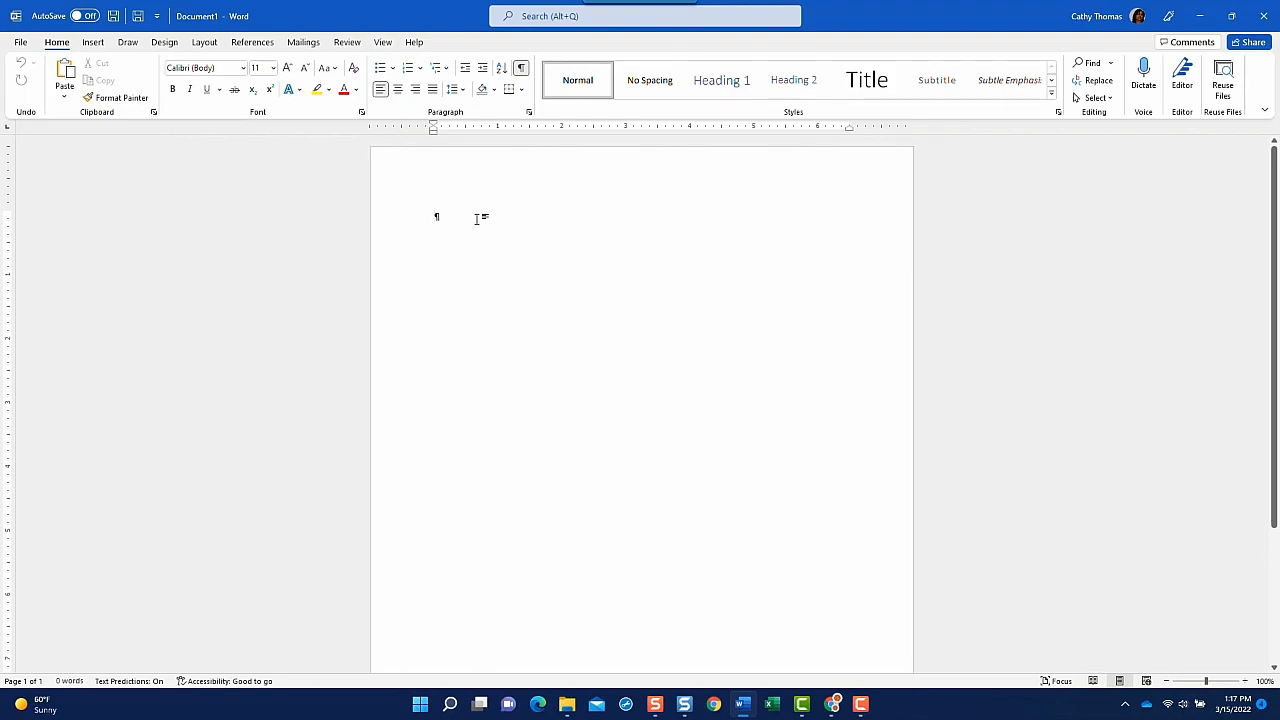
Create two new blank documents.
key(ctrl+n)
key(ctrl+n)
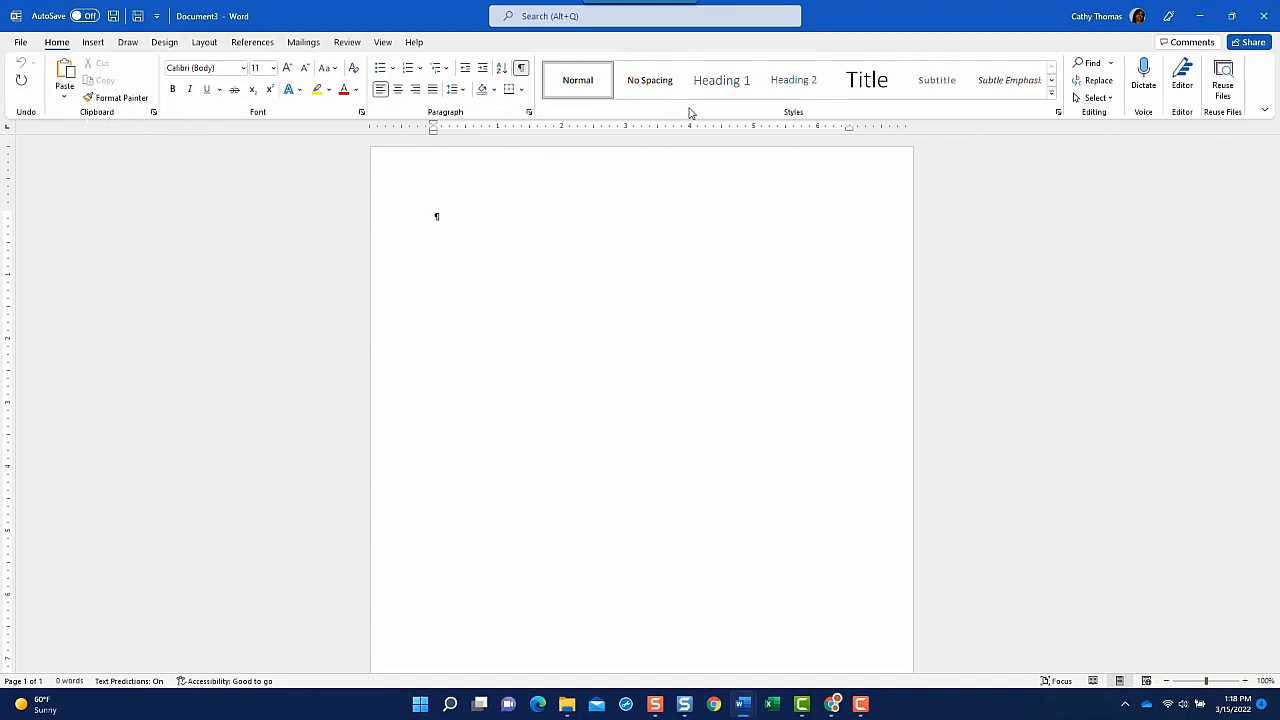
Set the default font to Times New Roman, 12 pt, for all documents based on the Normal.dotm template.
click(361, 113)
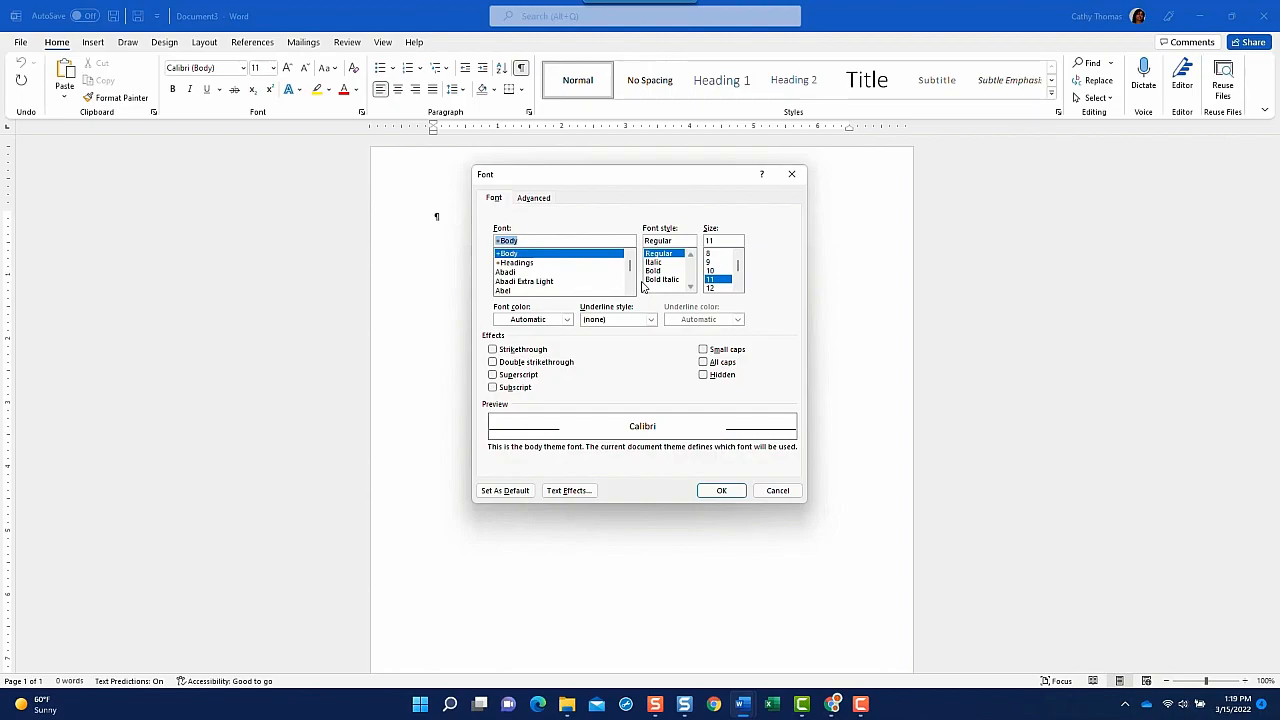
text(Times)
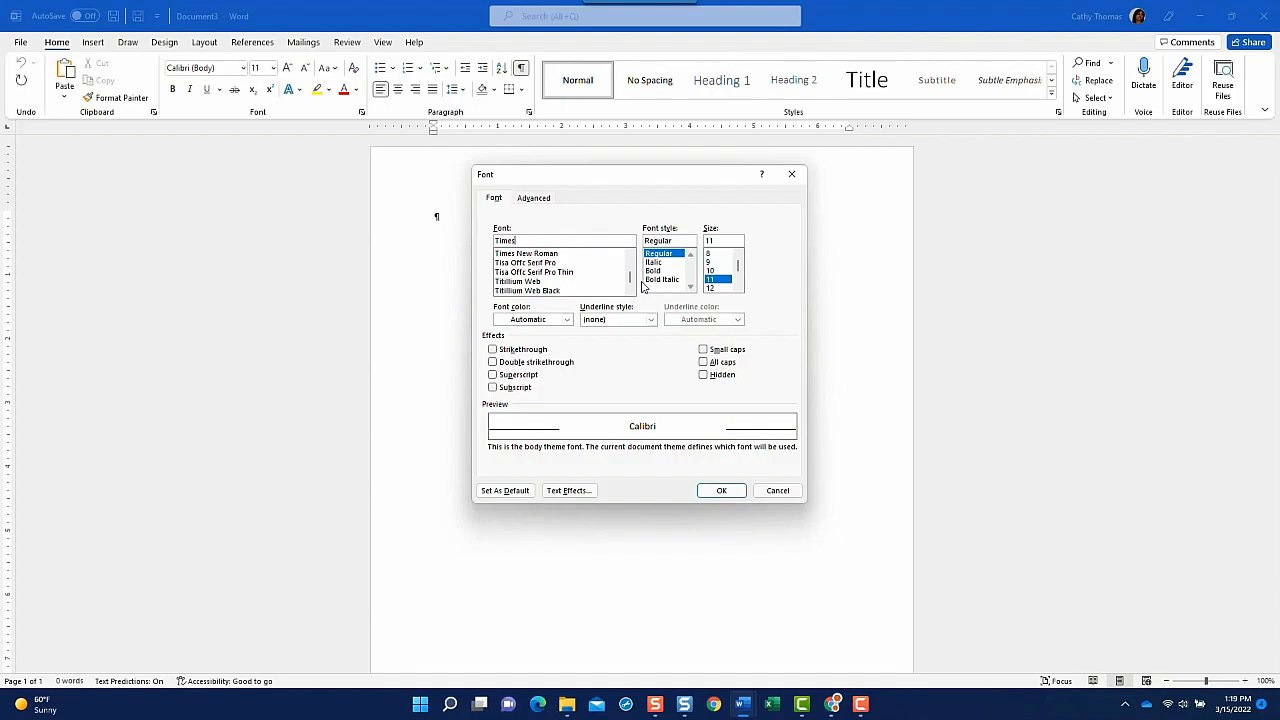
click(561, 256)
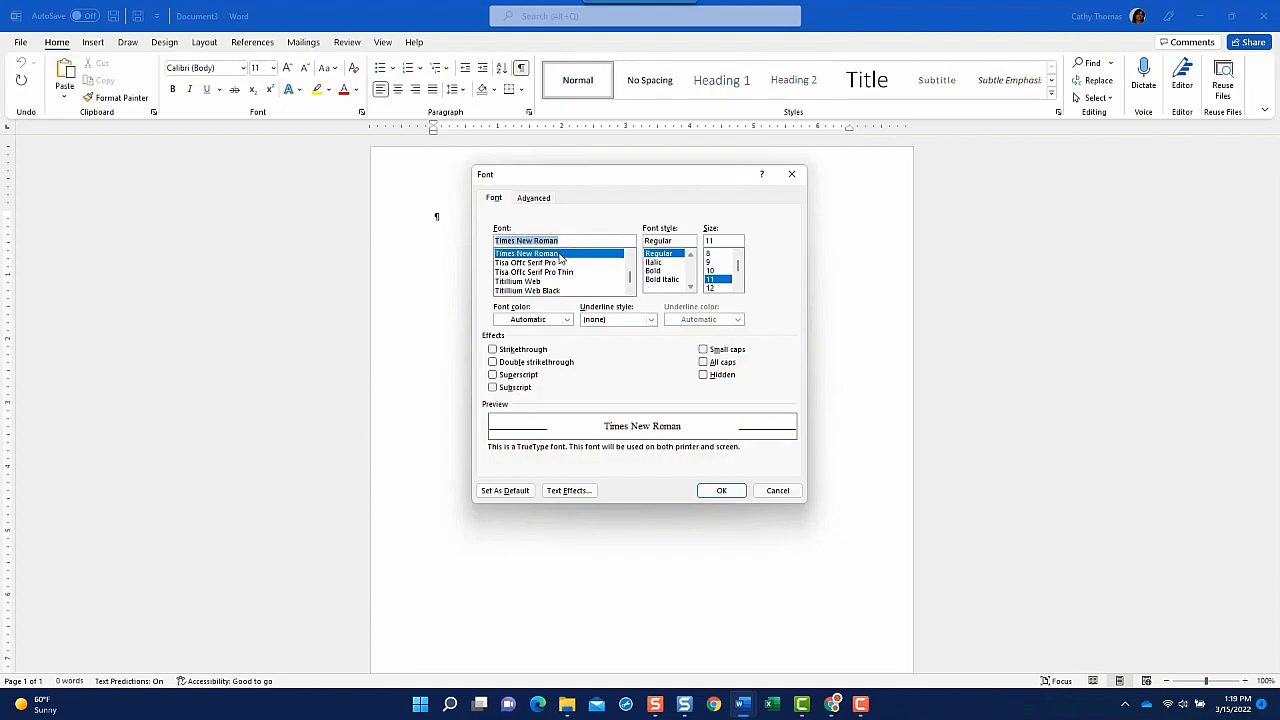
click(712, 289)
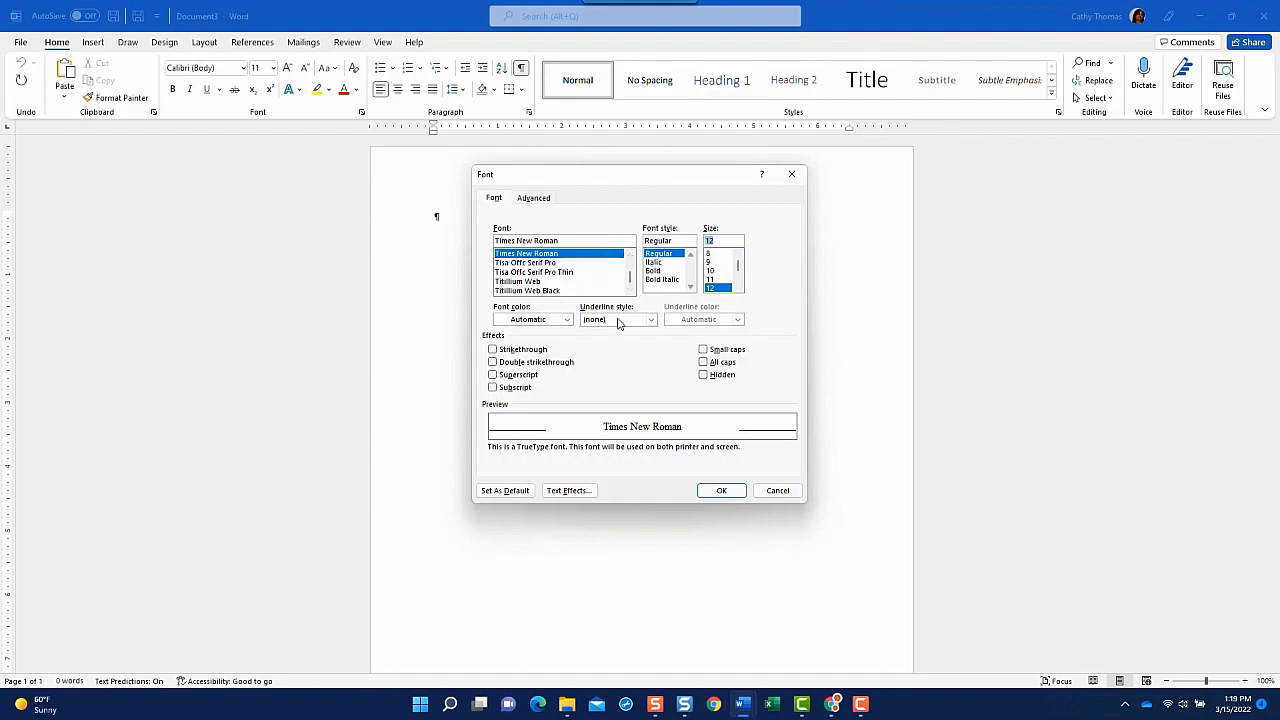
click(514, 492)
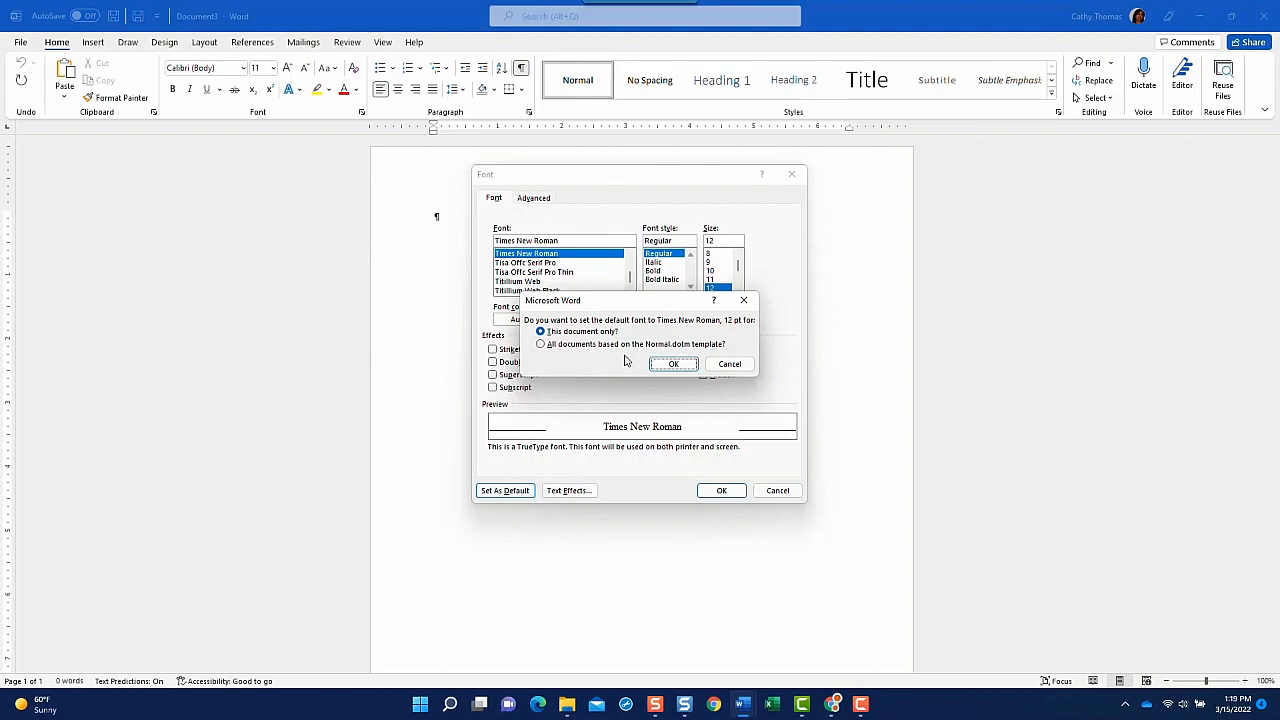
click(541, 345)
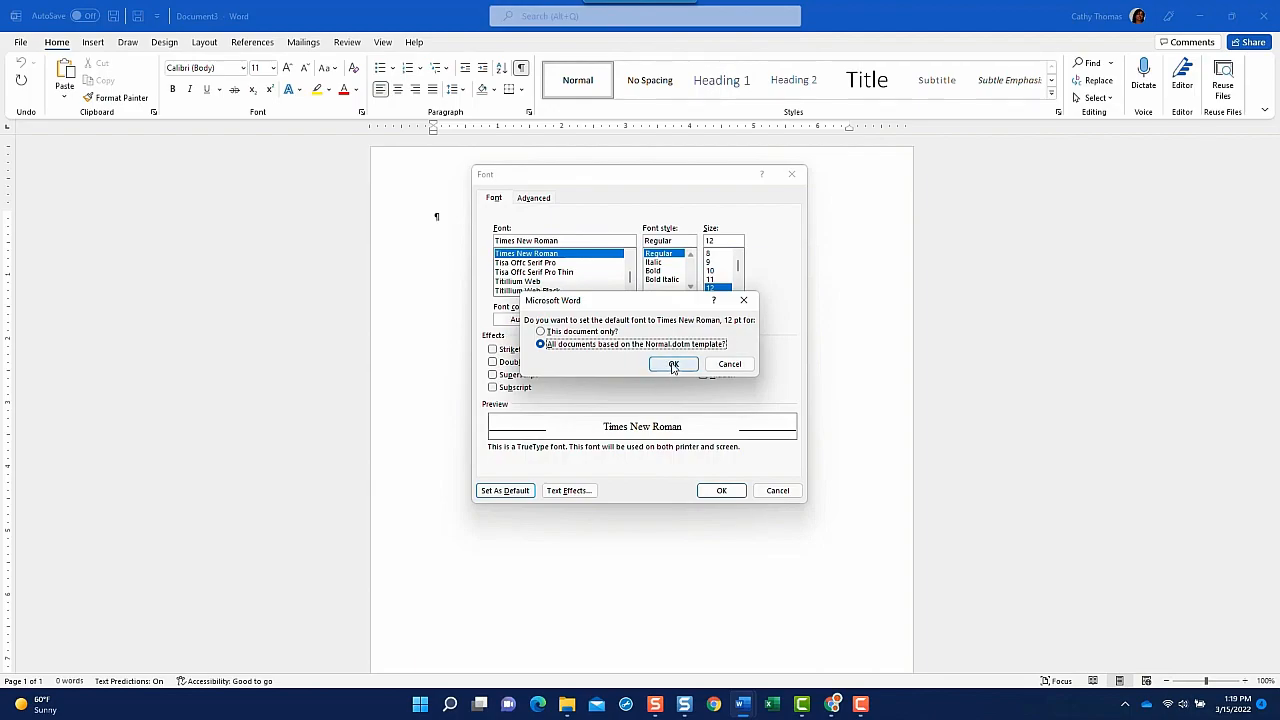
click(672, 366)
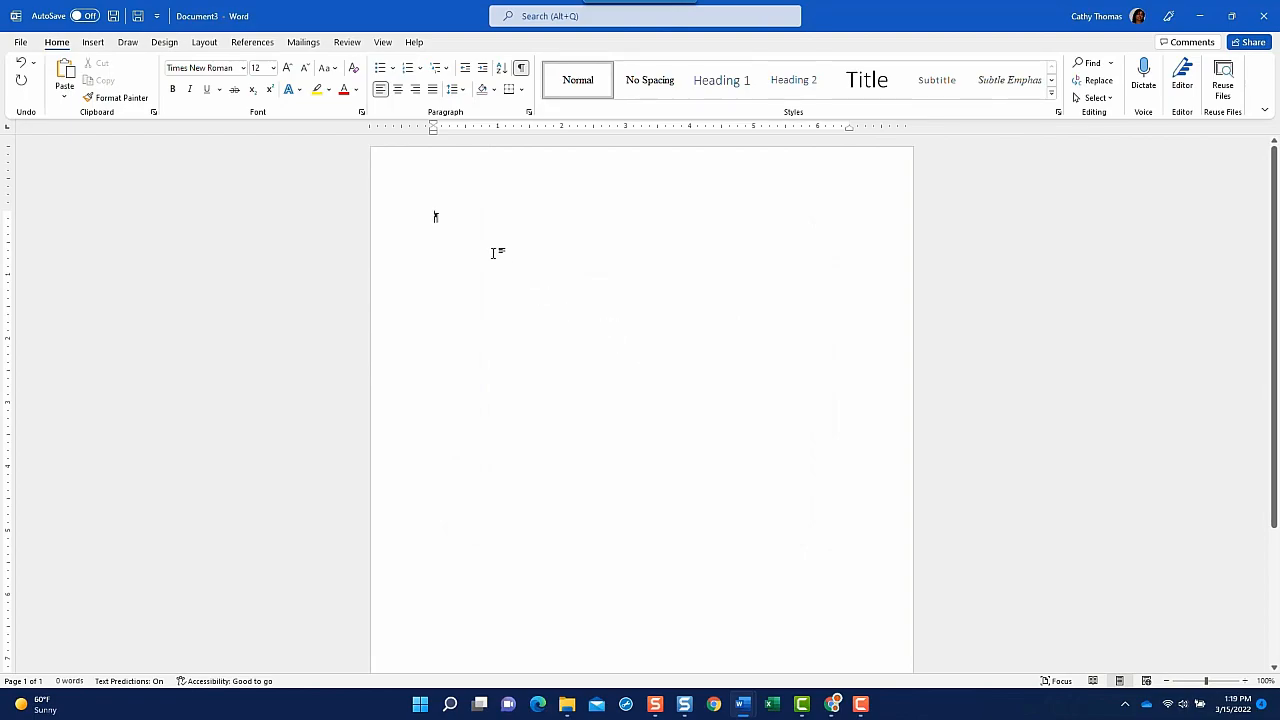
Create six new blank documents.
key(ctrl+n)
key(ctrl+n)
key(ctrl+n)
key(ctrl+n)
key(ctrl+n)
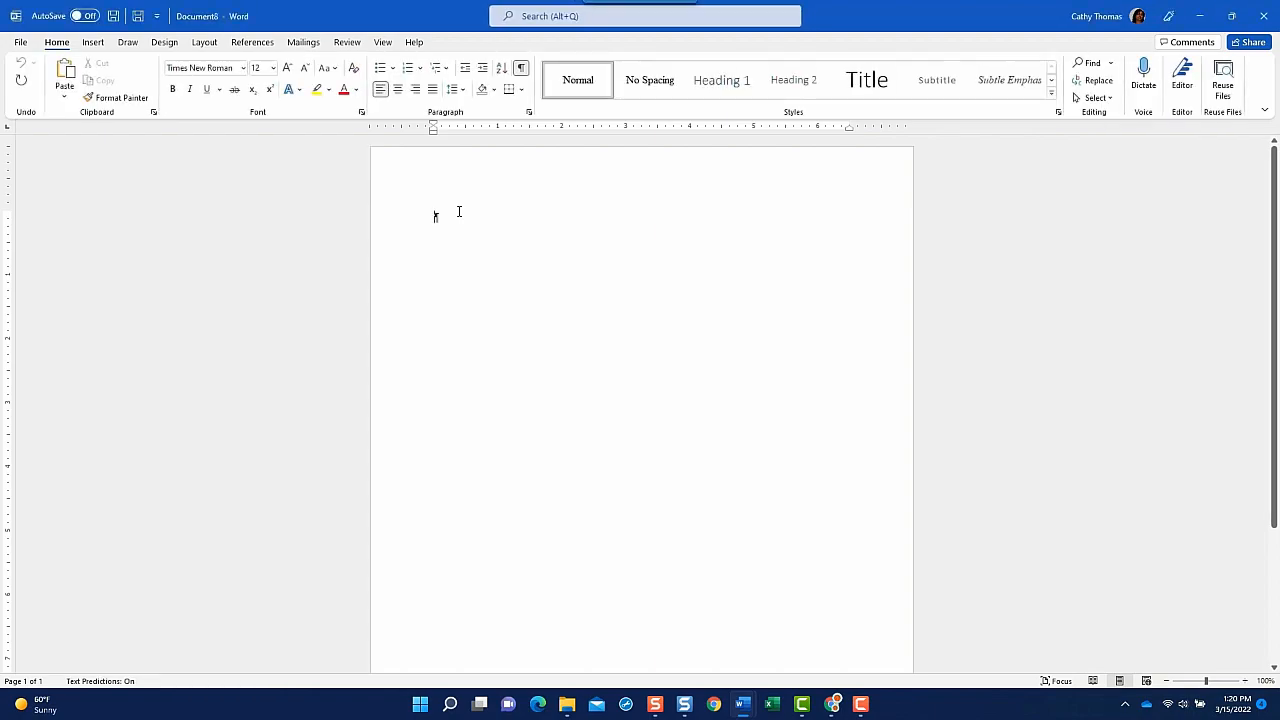
key(ctrl+n)
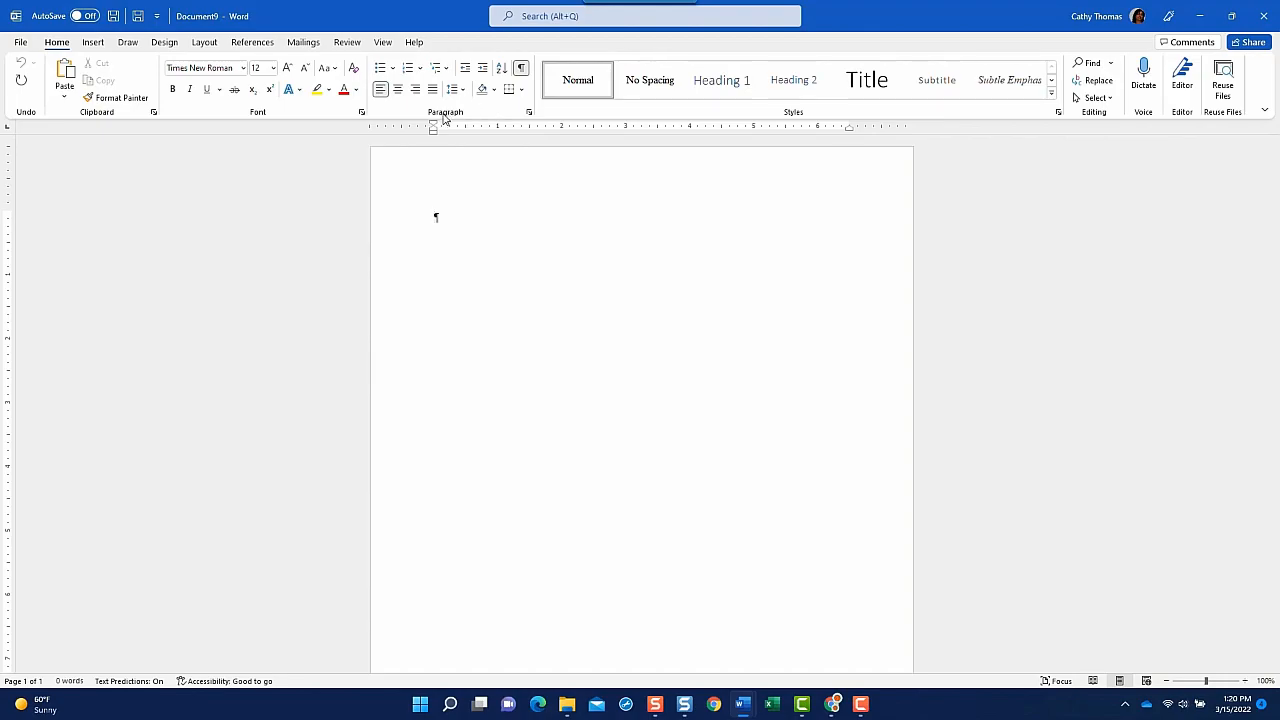
Make 0 pt spacing after and Single line spacing the paragraph default for all documents based on the Normal.dotm template.
click(529, 113)
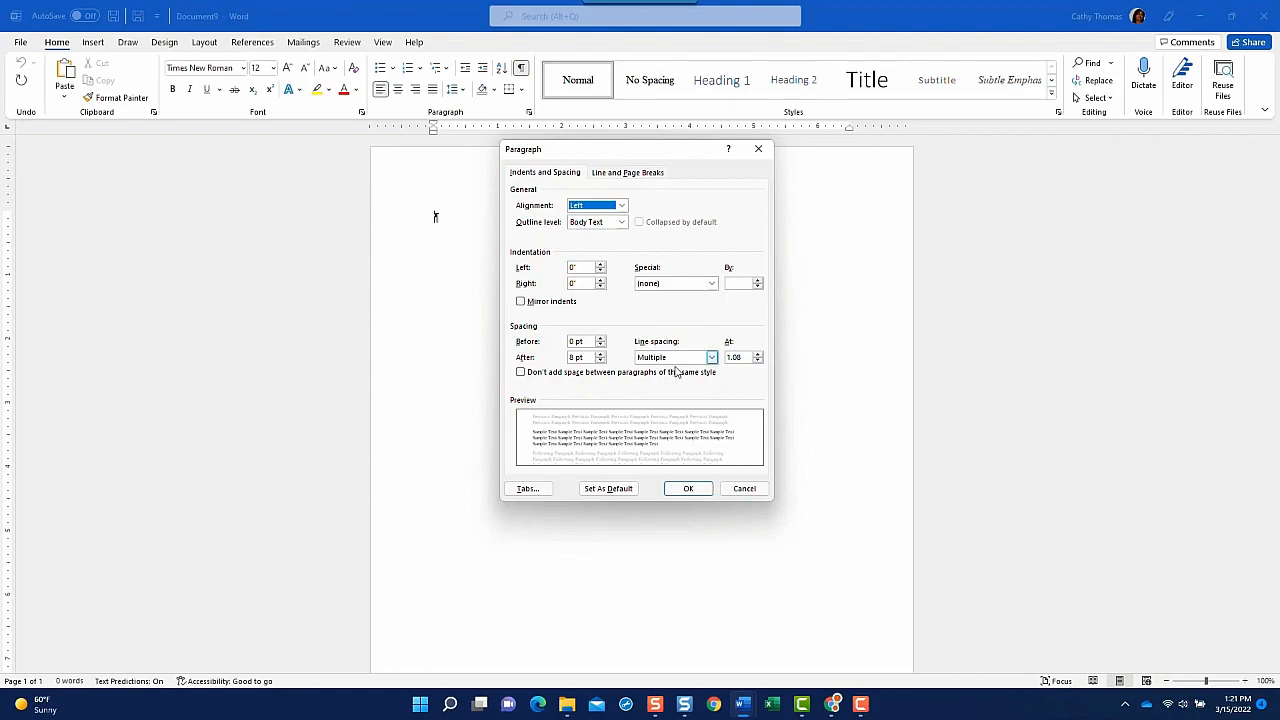
click(601, 361)
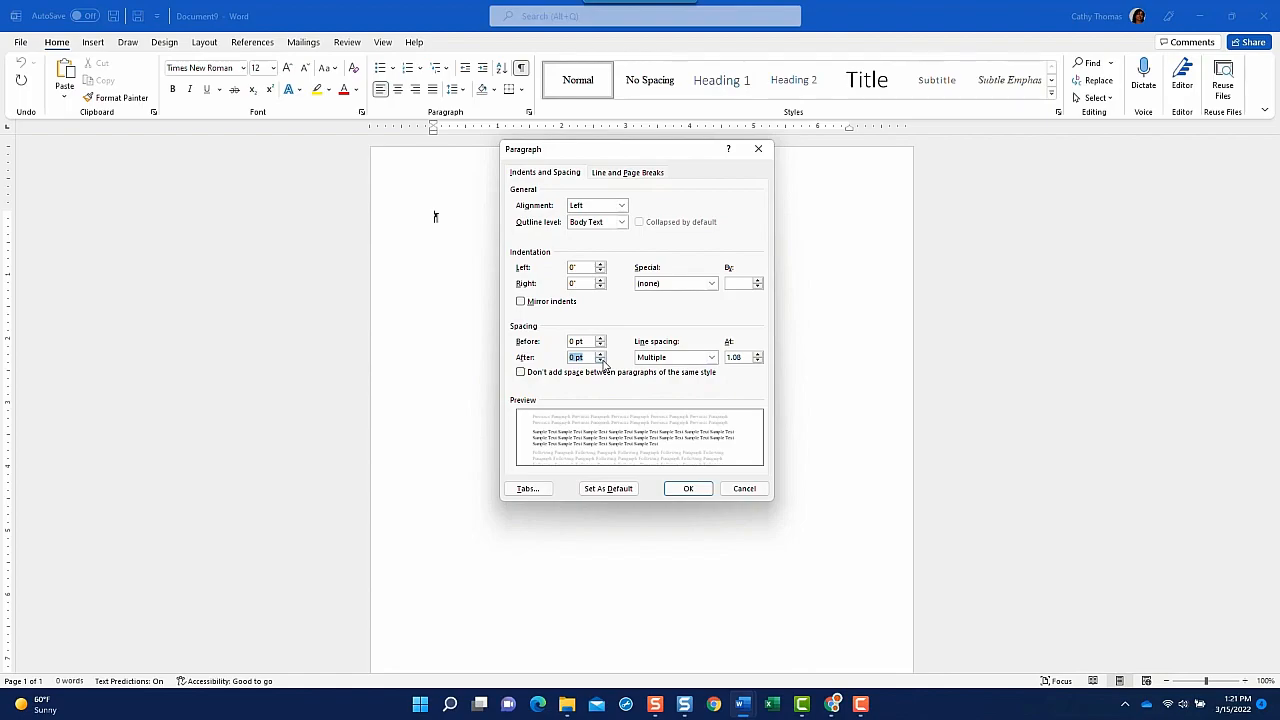
click(602, 355)
click(601, 360)
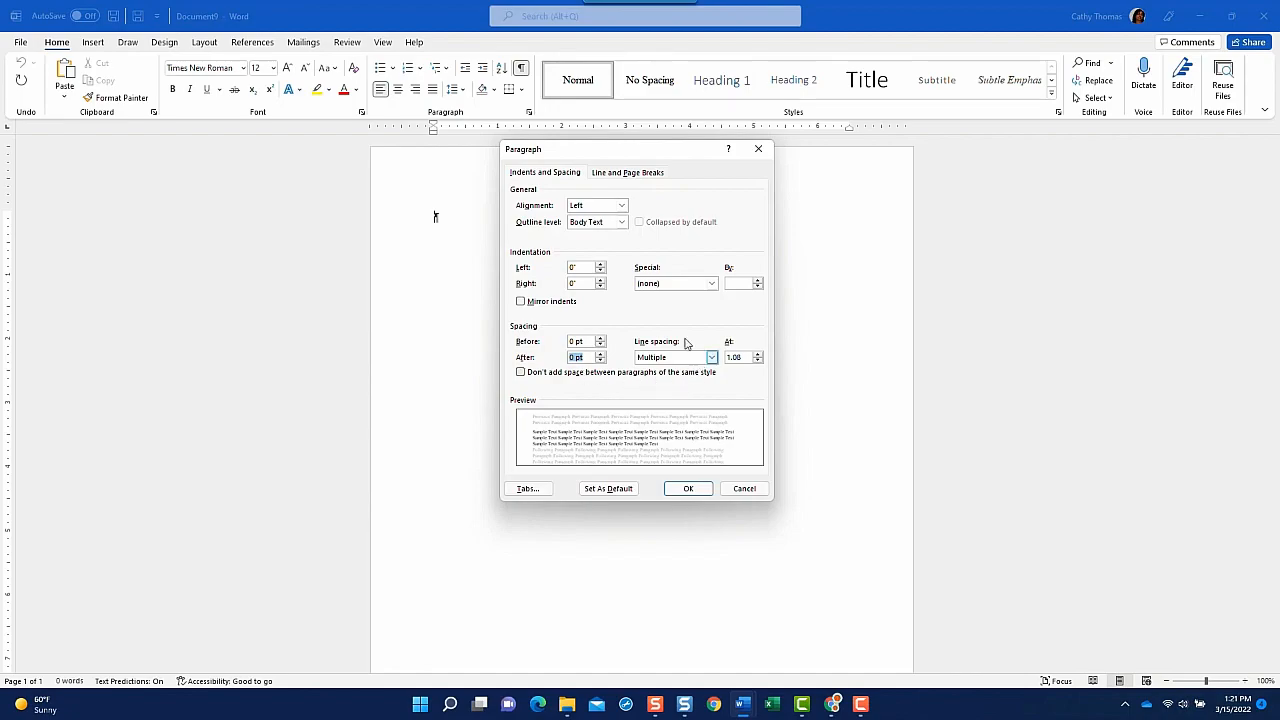
click(713, 358)
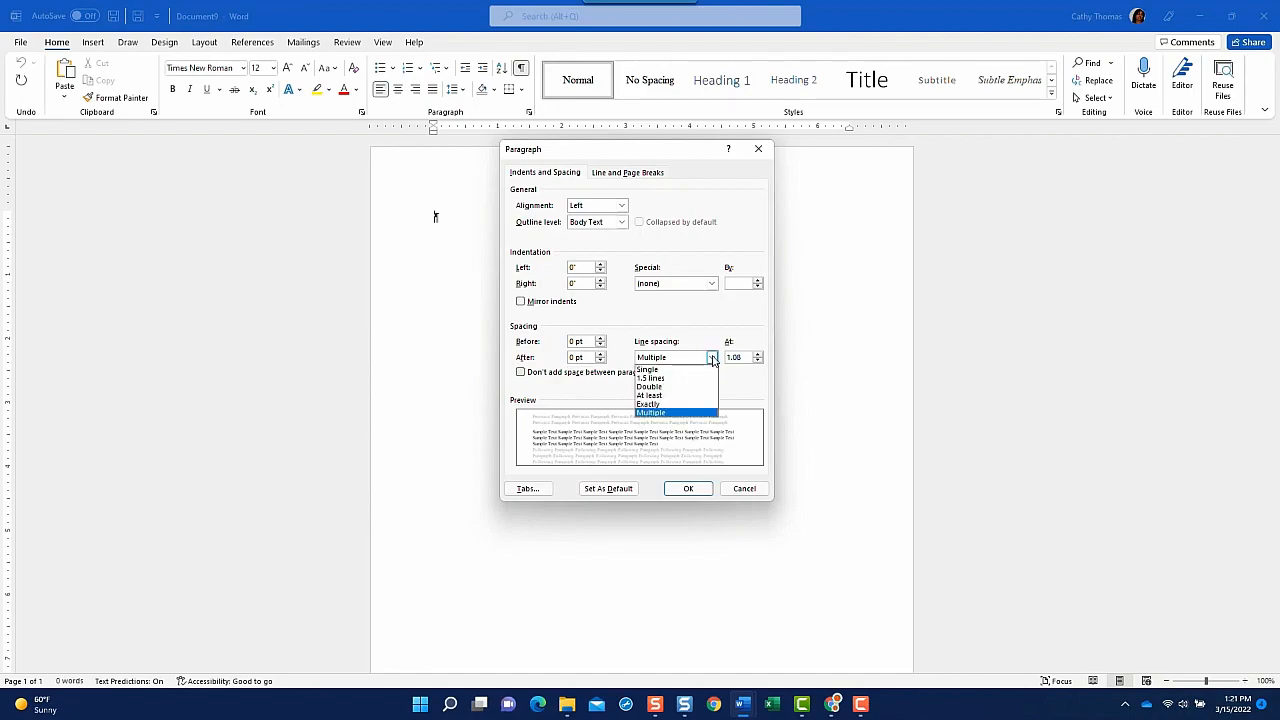
click(706, 370)
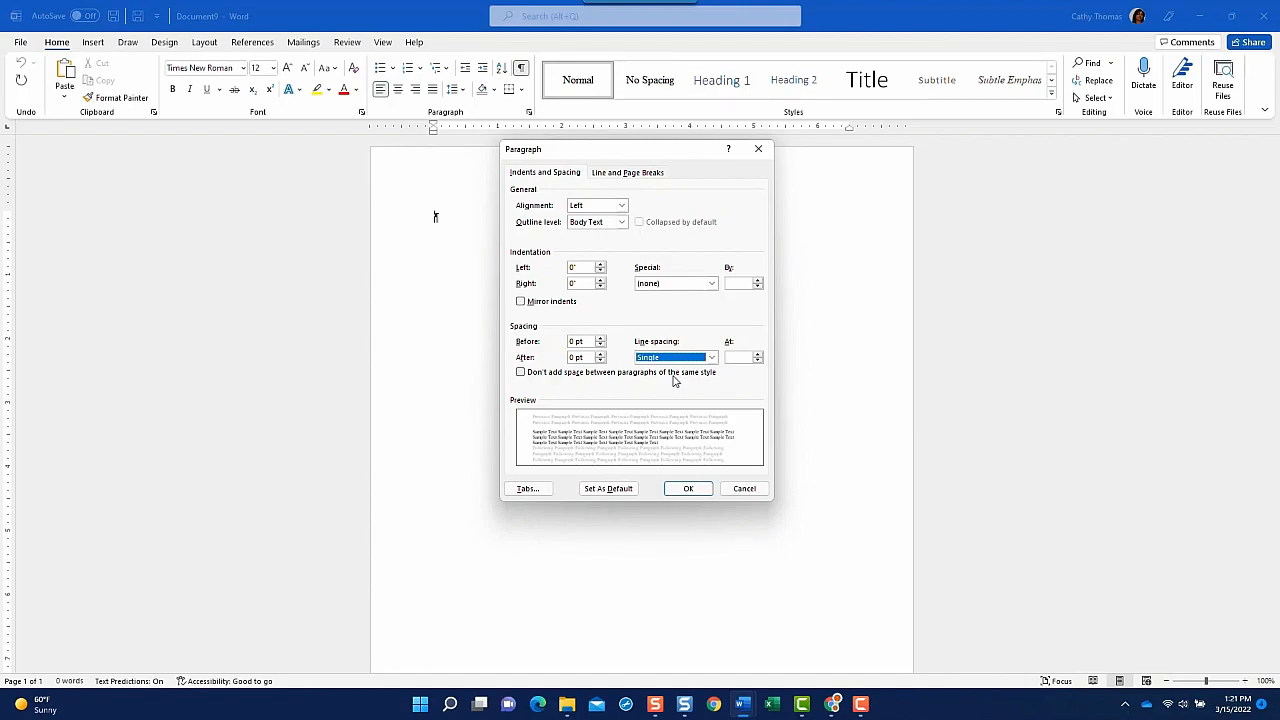
click(610, 489)
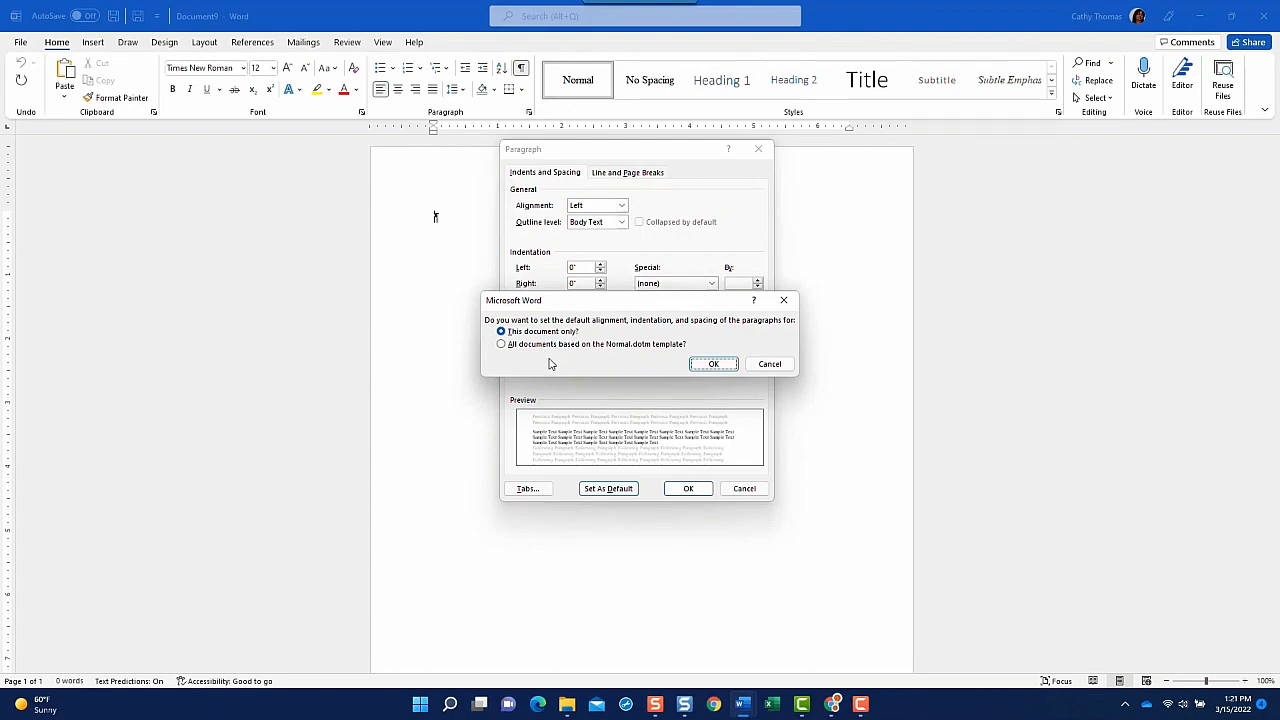
click(501, 346)
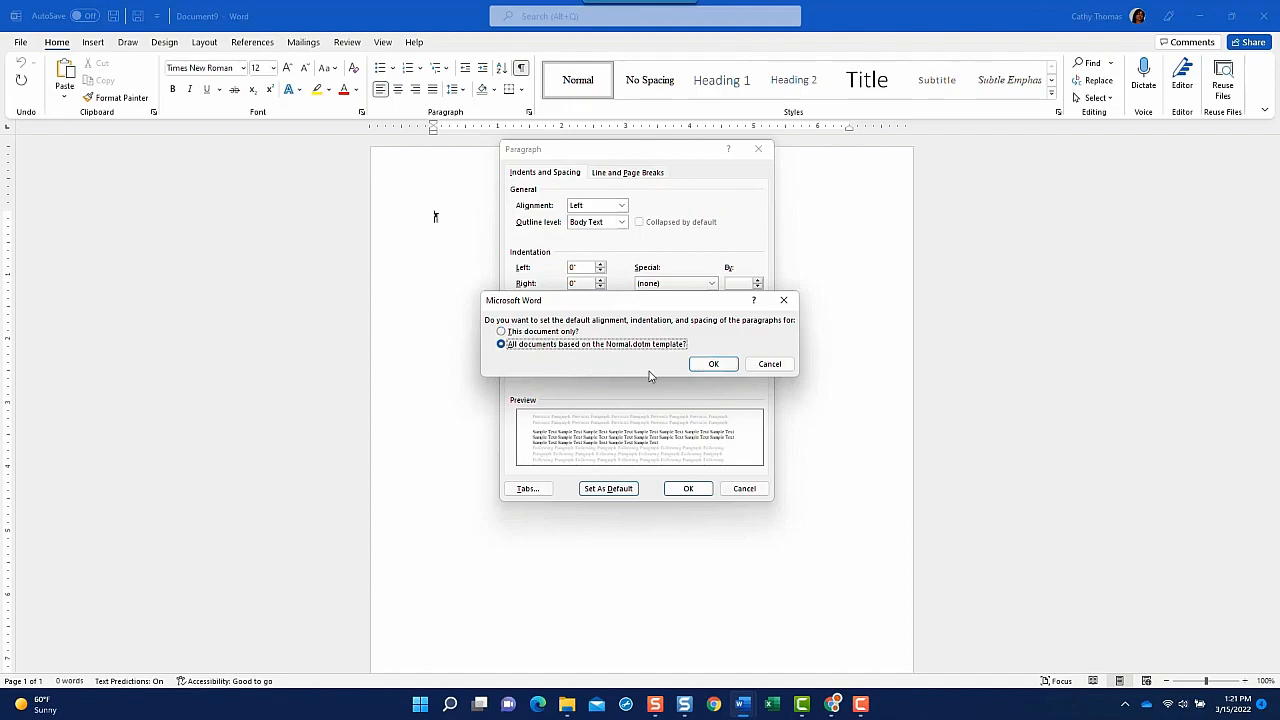
click(712, 366)
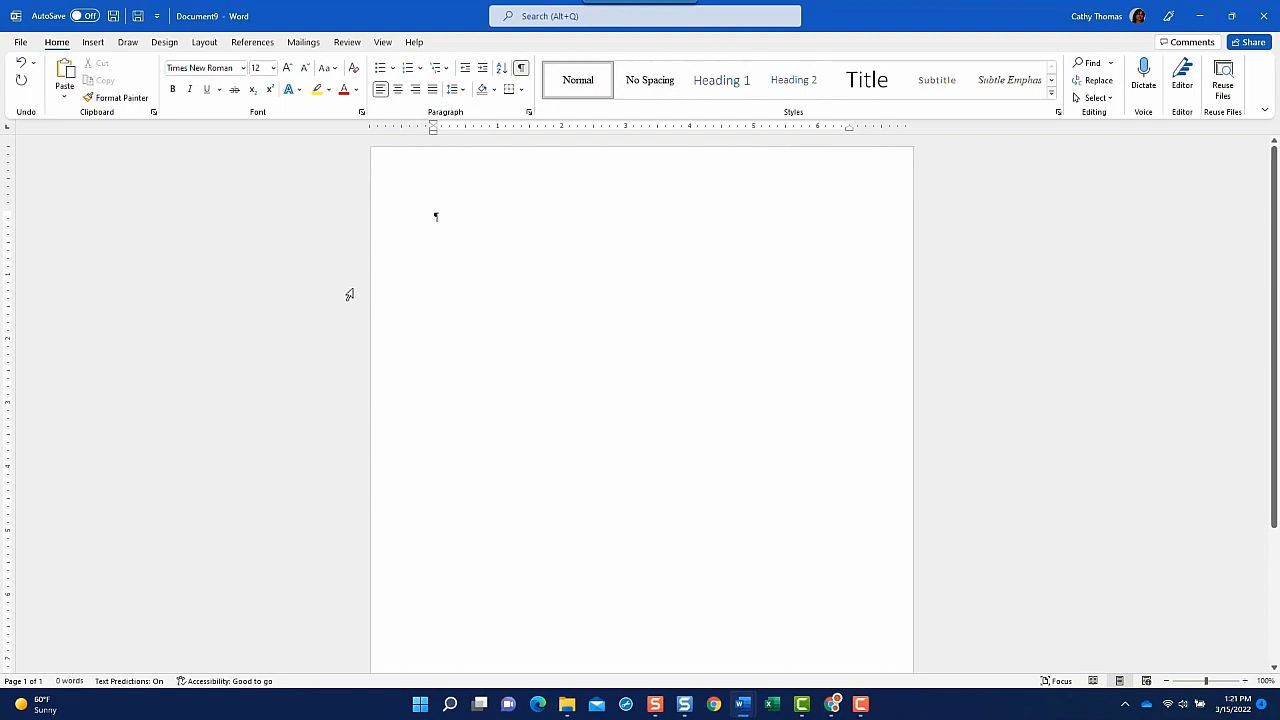
Create a new blank document and enter a "Dear" salutation with the recipient's first name and a colon, followed by two paragraph breaks.
key(ctrl+n)
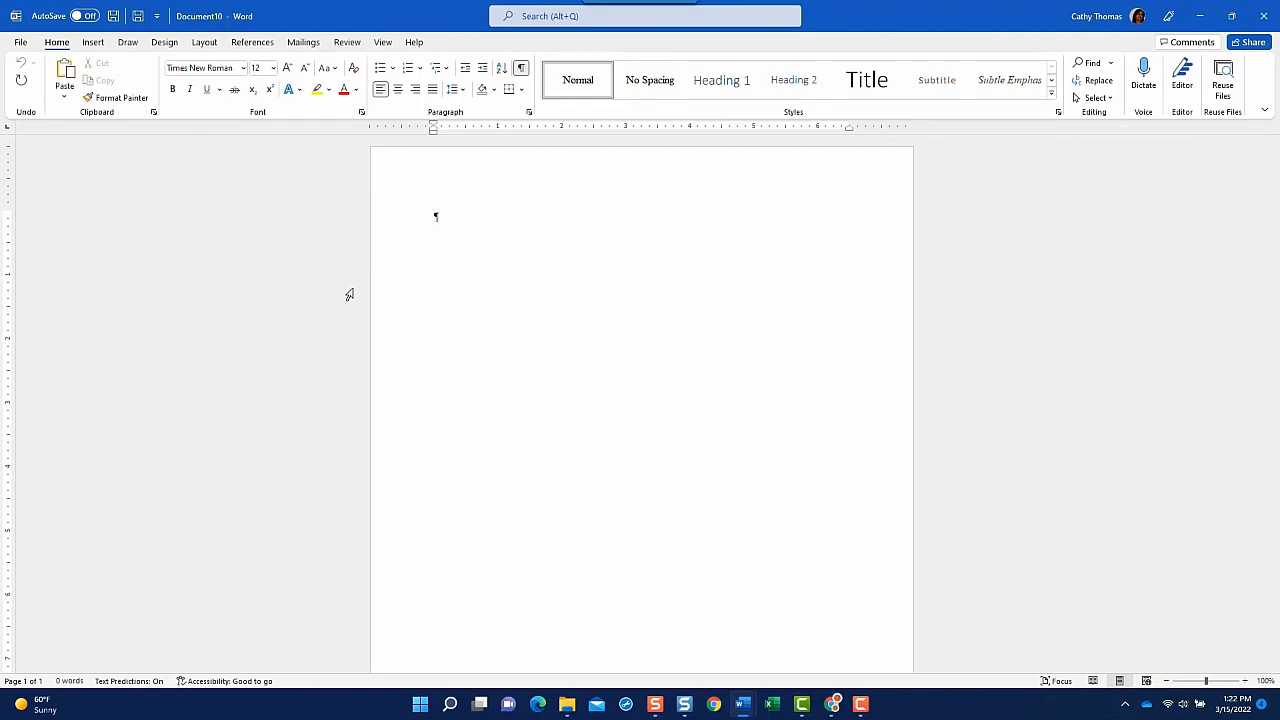
text(Dear)
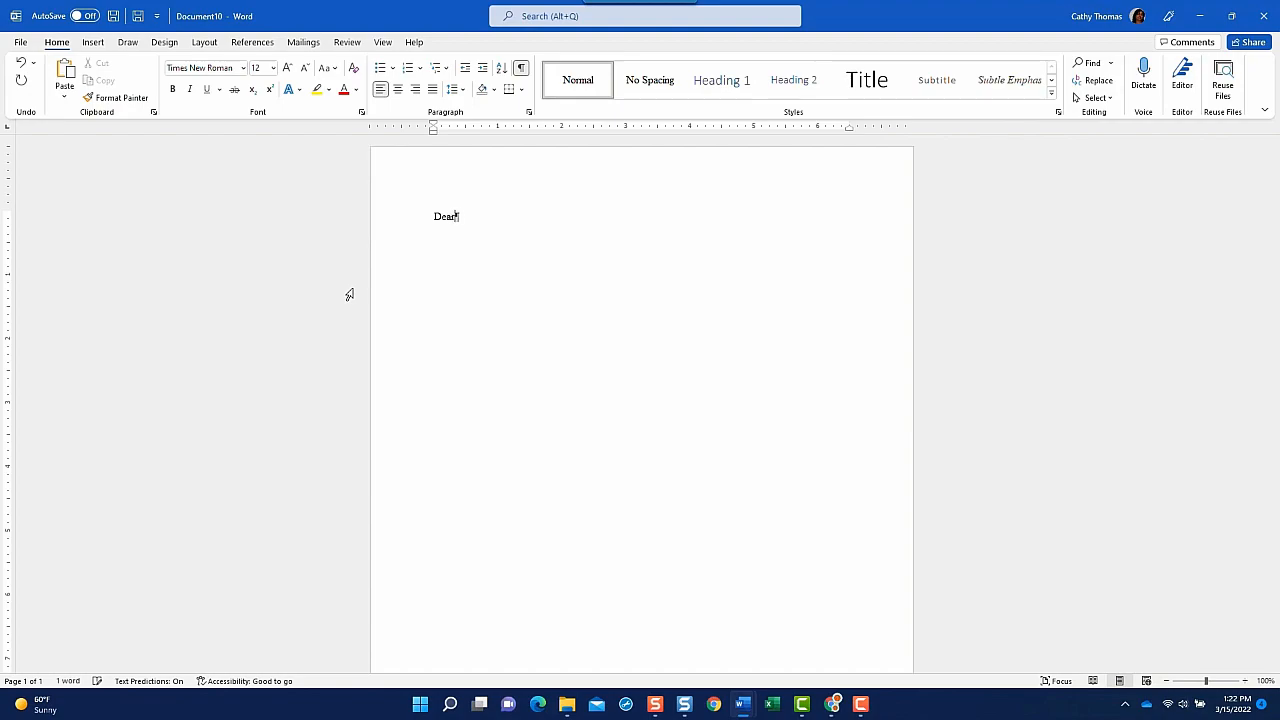
text( John:)
key(Return)
key(Return)
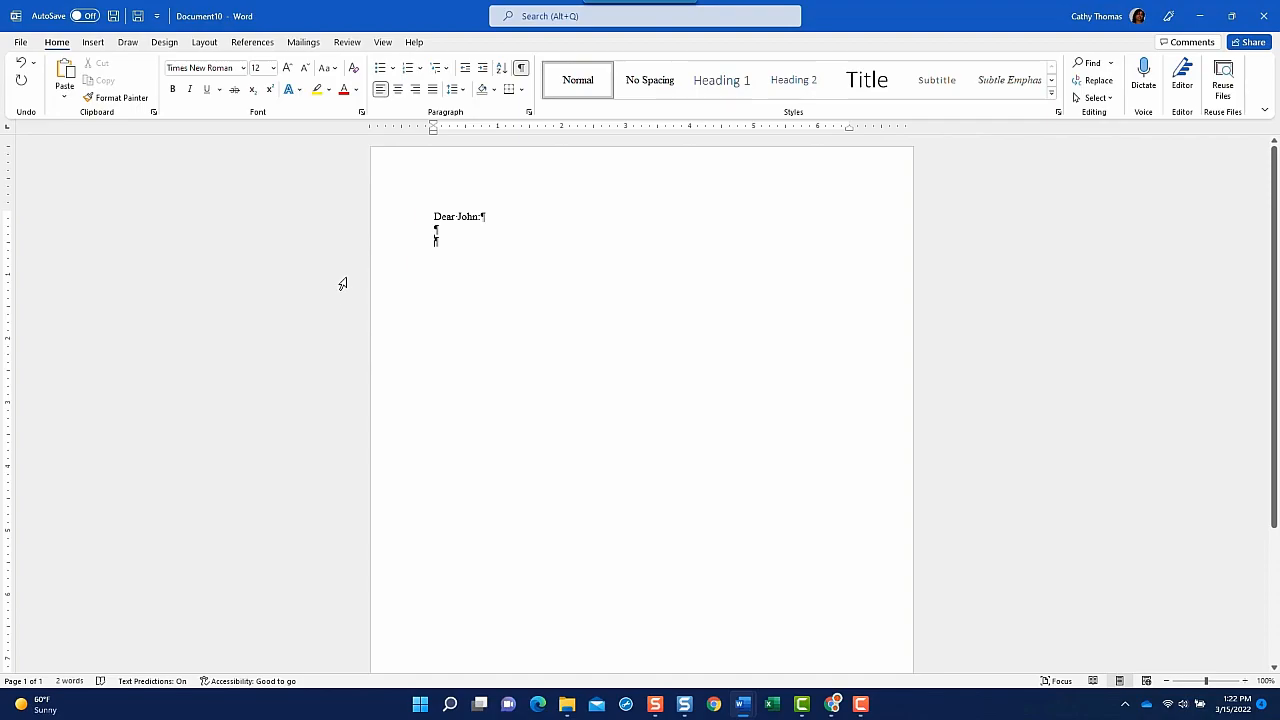
Make 8 pt spacing after and Multiple line spacing at 1.08 the default for all Normal.dotm documents, then add a blank paragraph below the salutation.
click(530, 115)
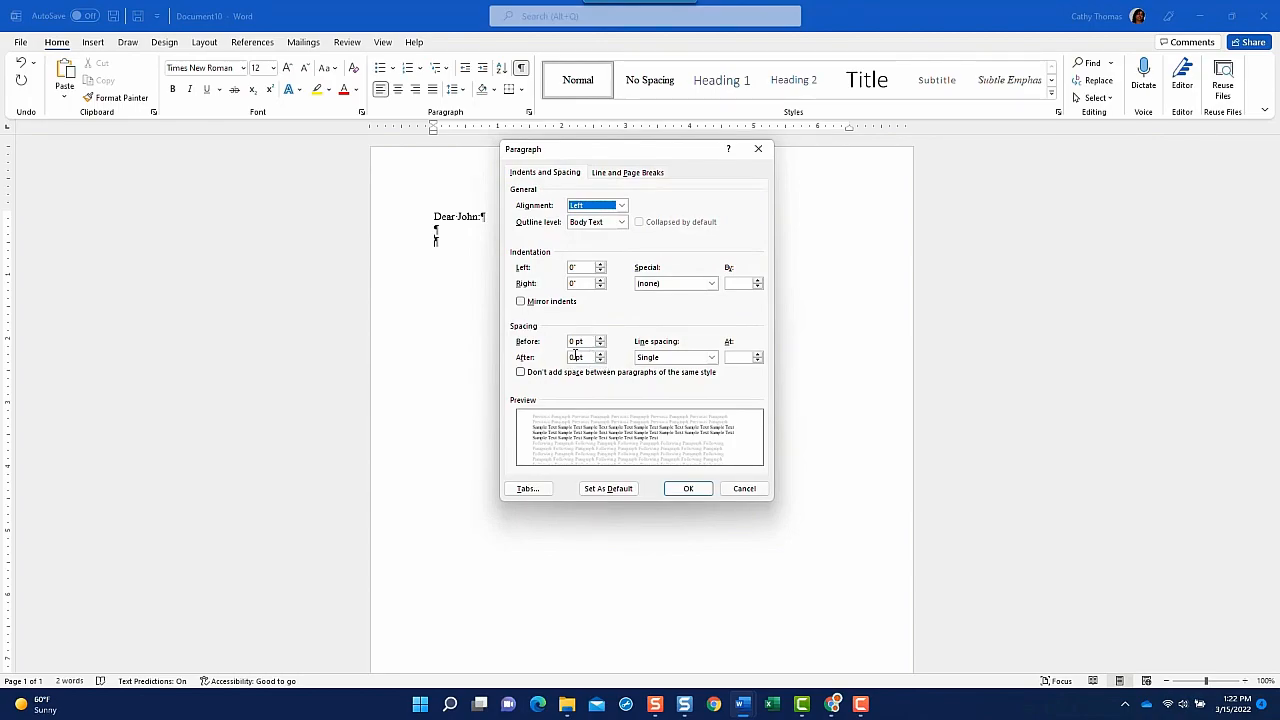
click(568, 357)
text(8)
click(712, 358)
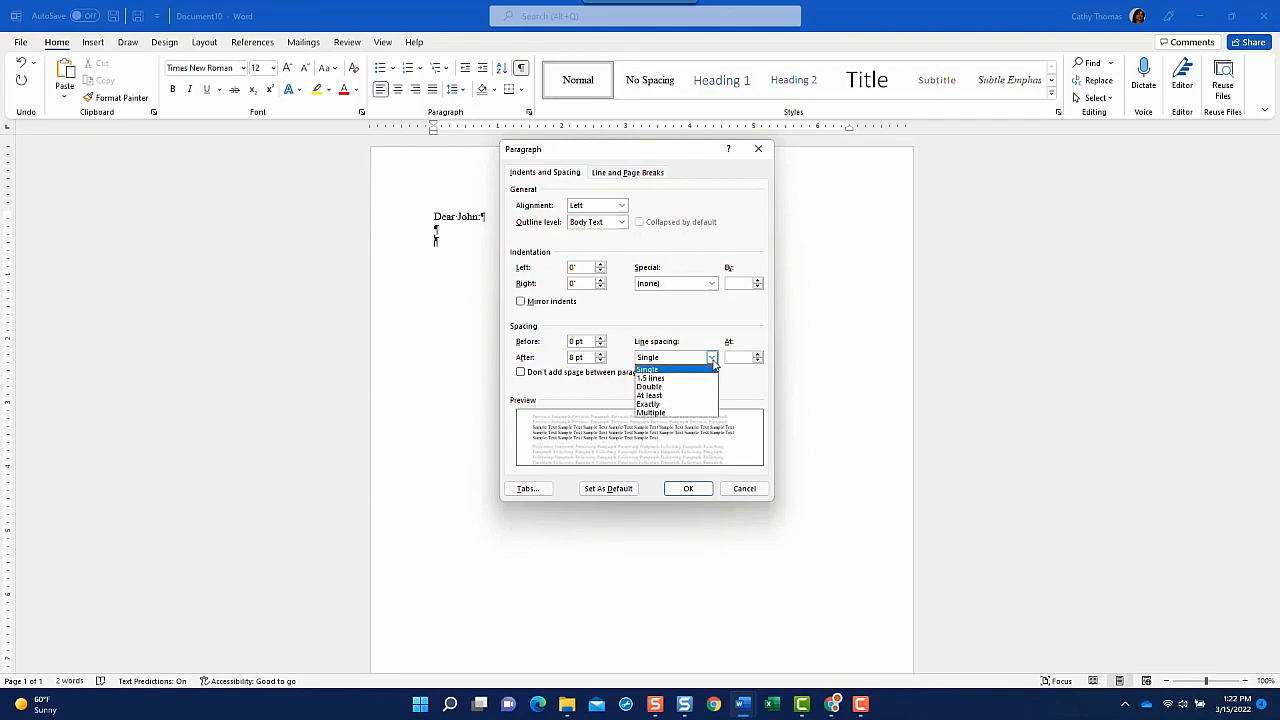
click(698, 412)
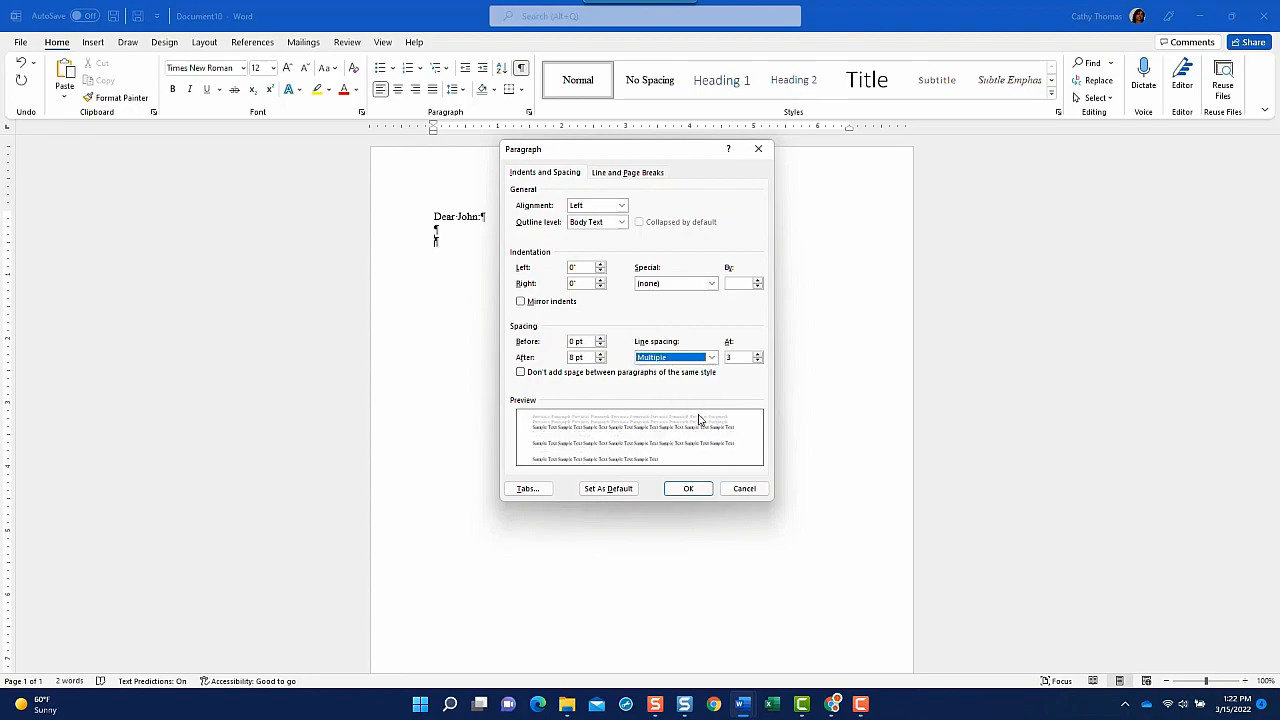
drag(736, 357, 712, 357)
text(1)
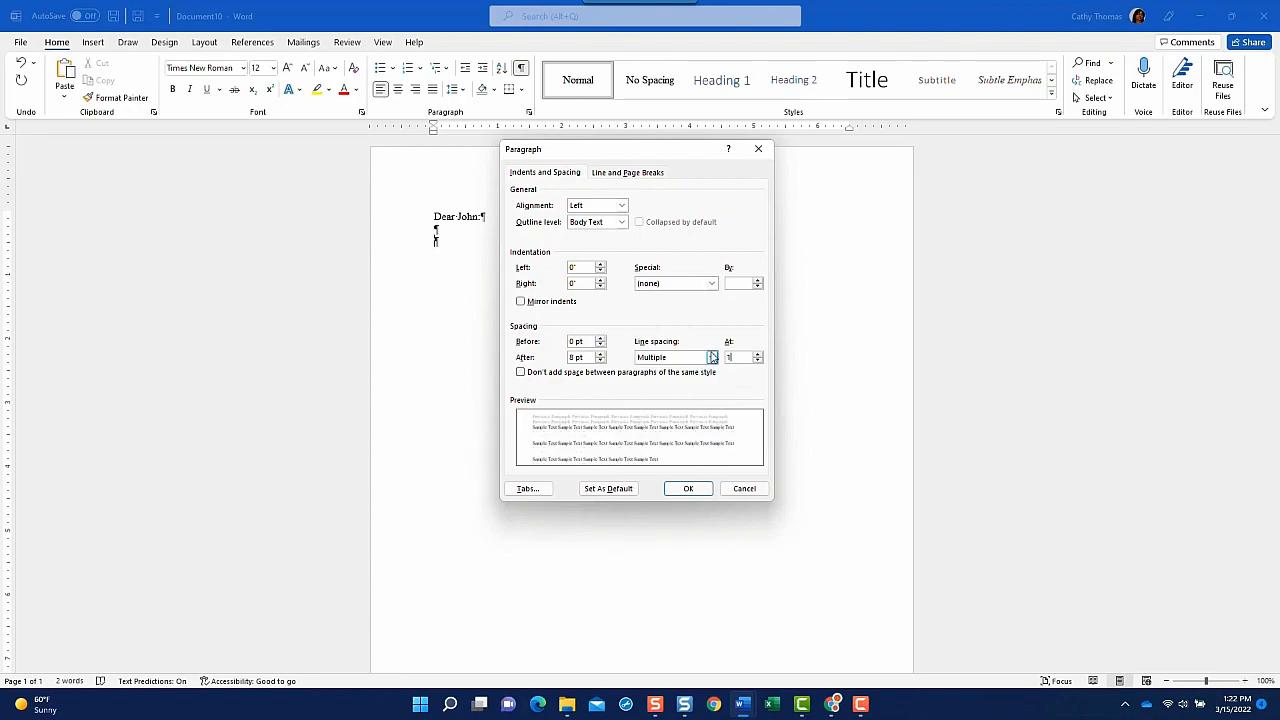
text(.08)
click(621, 490)
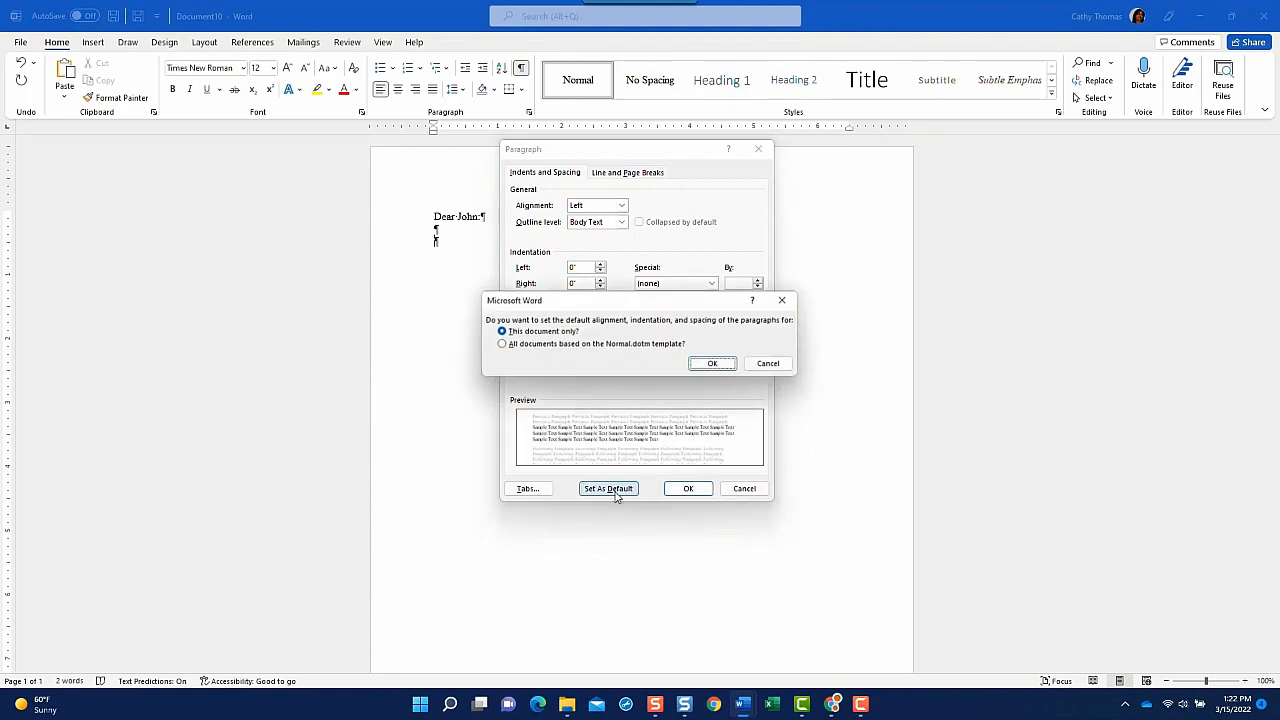
click(501, 344)
click(712, 364)
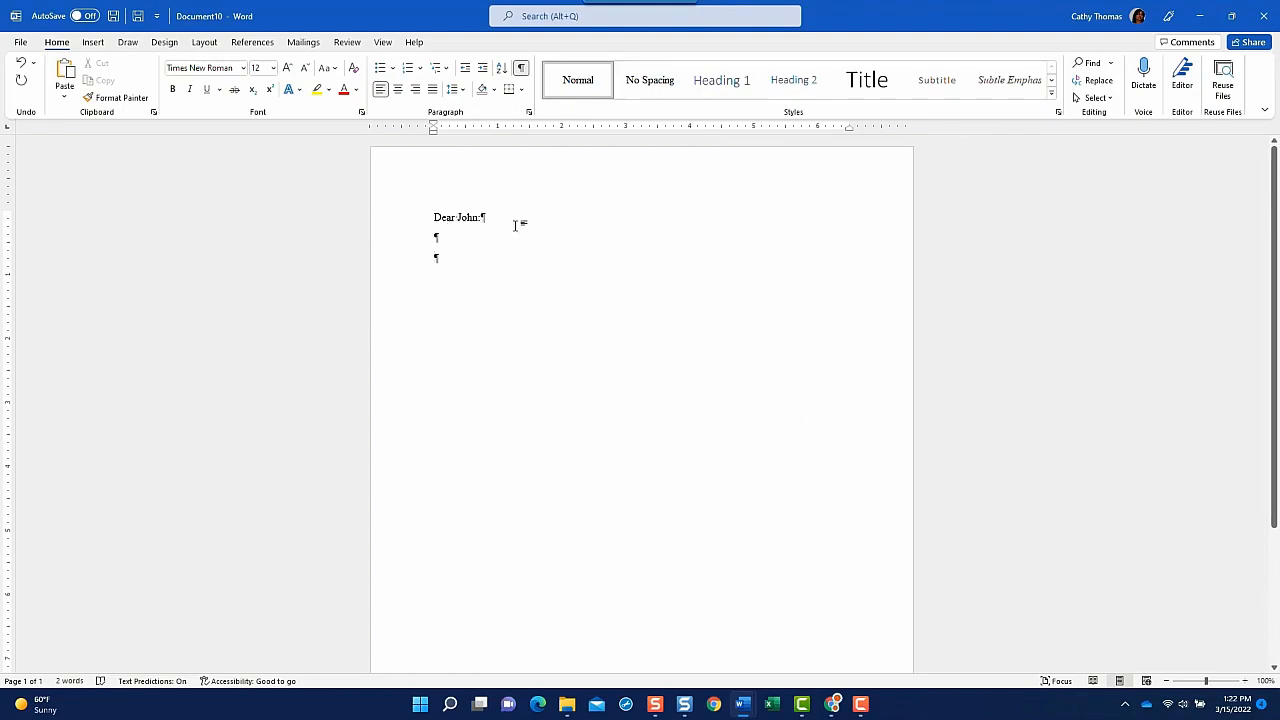
key(Return)
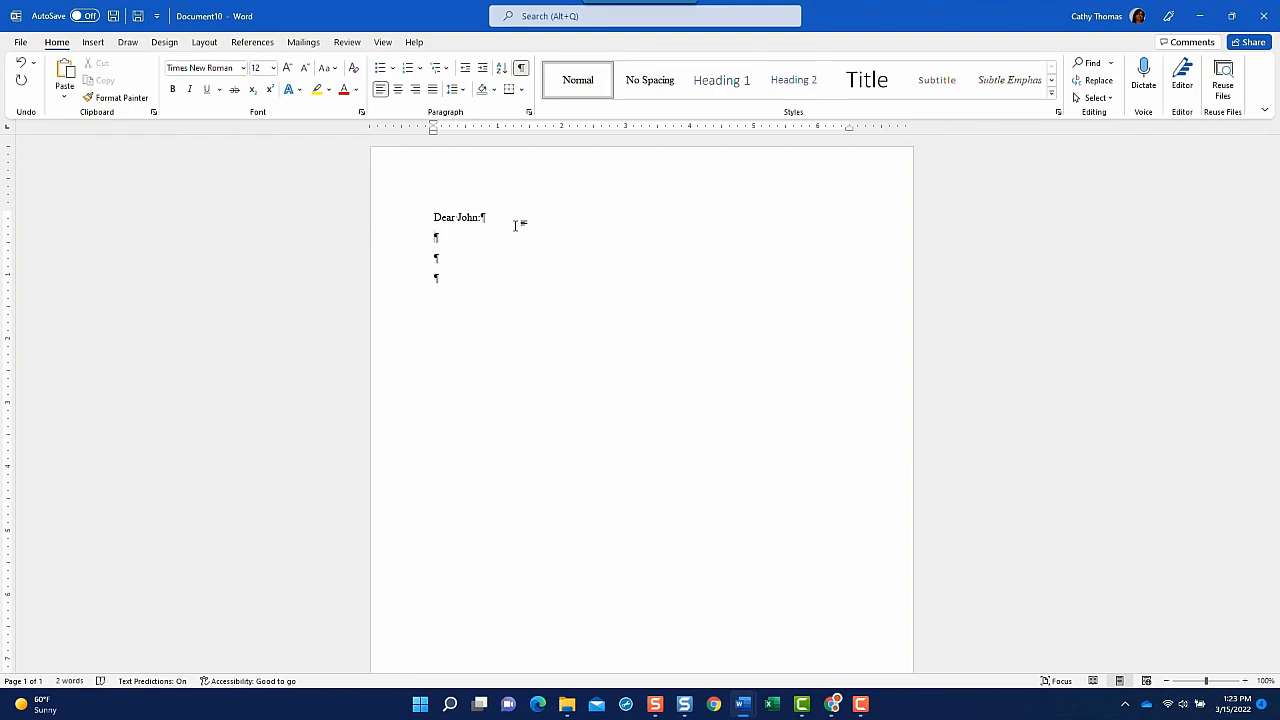